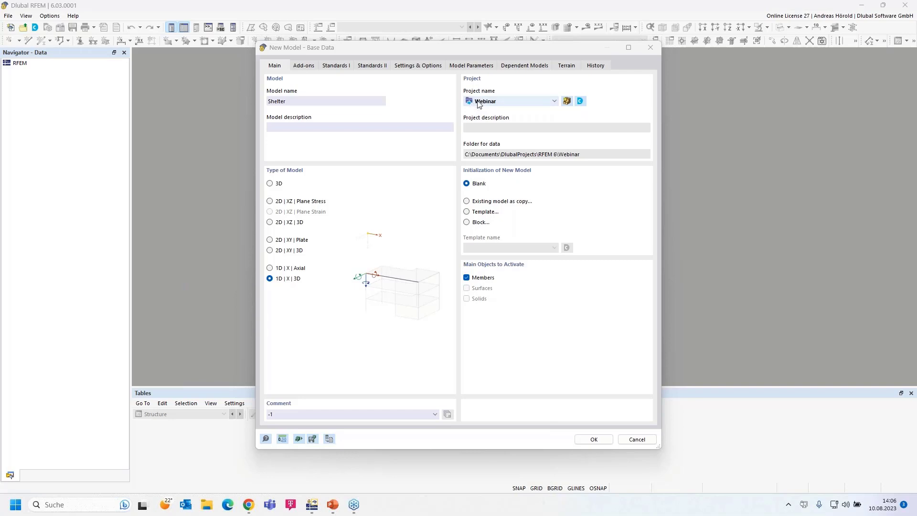
# Step: Keep Webinar as the project, make Shelter a full 3D model and show the Add-ons page
pyautogui.click(553, 101)
pyautogui.click(553, 102)
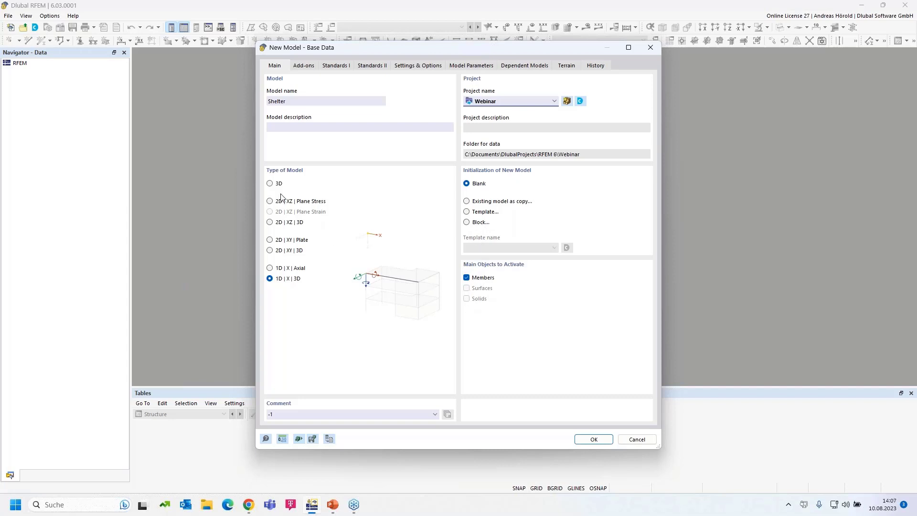
pyautogui.click(270, 184)
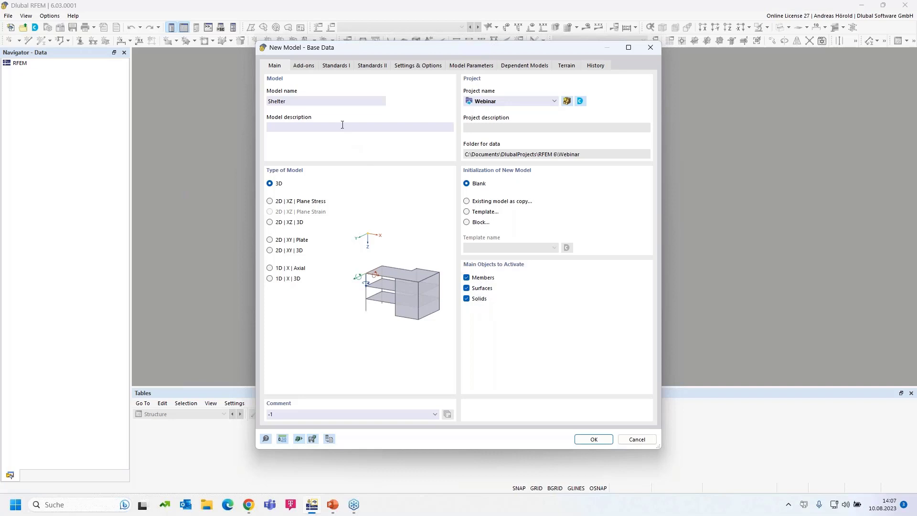
pyautogui.click(303, 66)
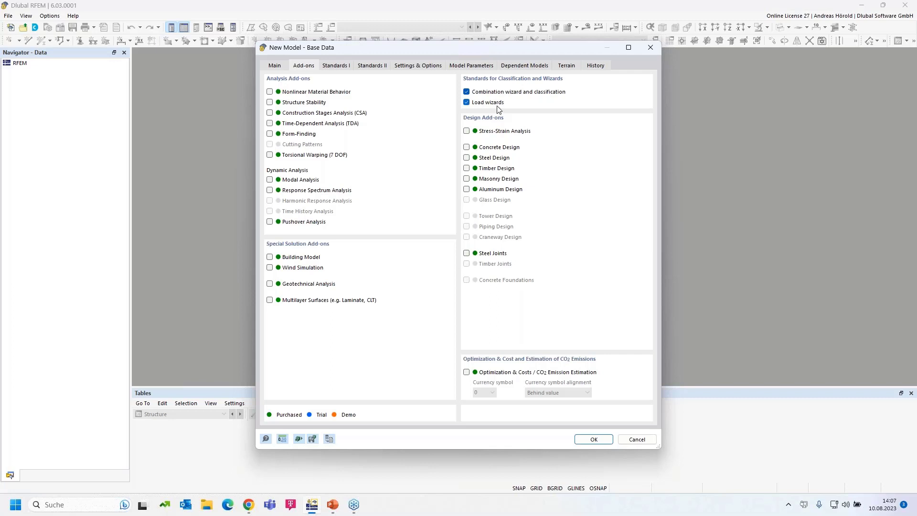
# Step: Tick Steel Design and Timber Design so EN 1993 and EN 1995 join the standards
pyautogui.click(467, 158)
pyautogui.click(464, 167)
# Step: Set load combinations to EN 1990 | Base + Timber with the DIN 2012-08 annex
pyautogui.click(335, 67)
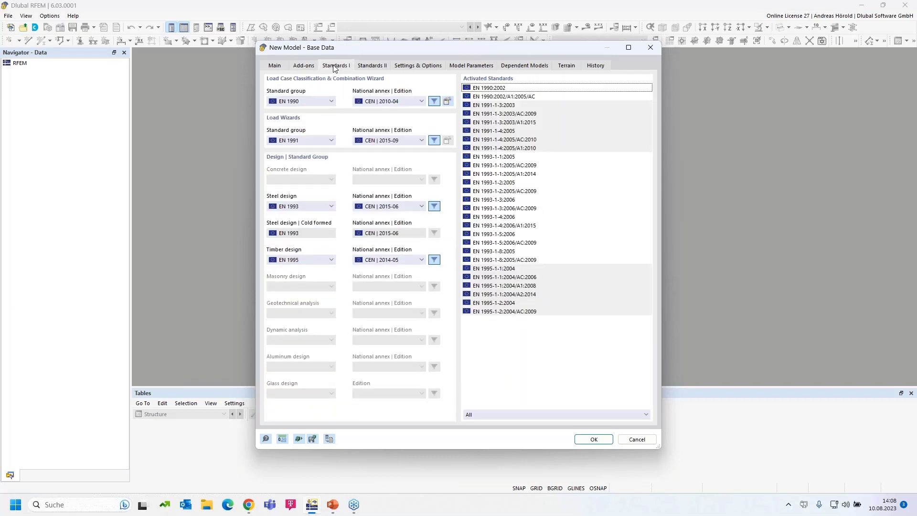
pyautogui.click(314, 102)
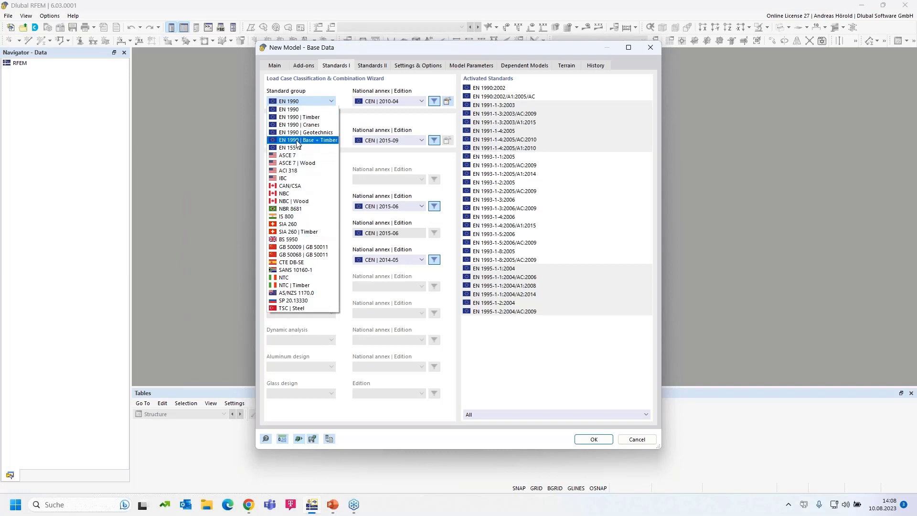
pyautogui.click(327, 141)
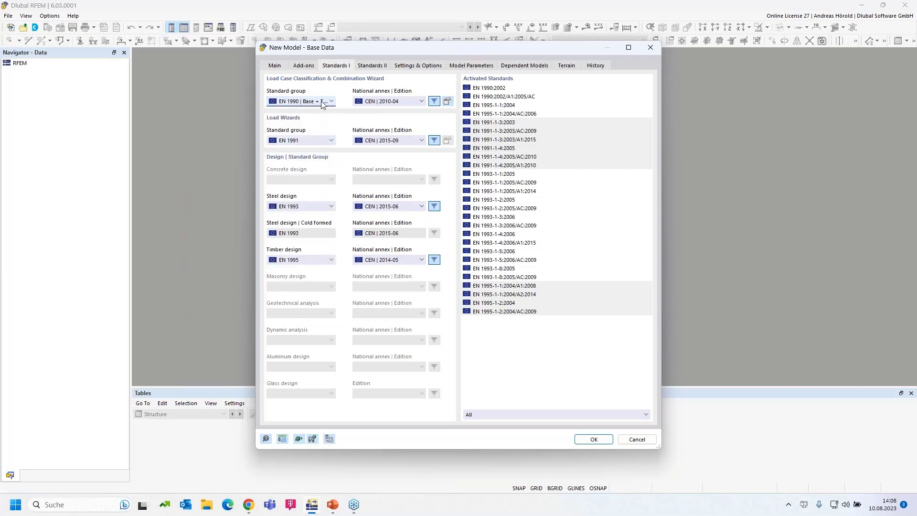
pyautogui.click(401, 101)
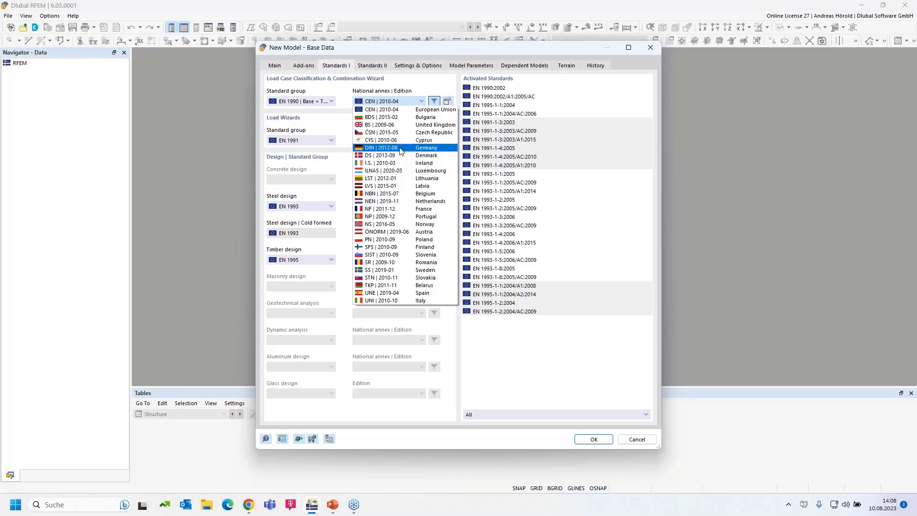
pyautogui.click(401, 151)
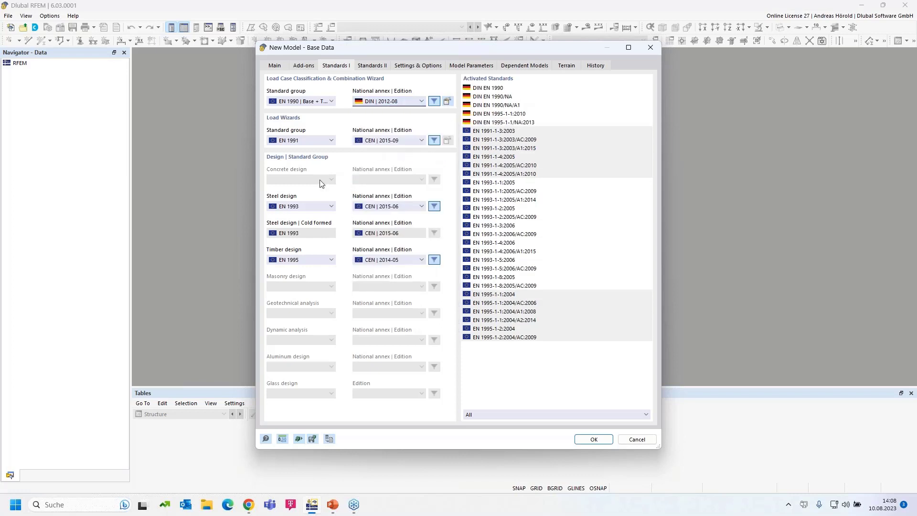
# Step: Keep EN 1991 for the load wizards with the DIN 2019-04 annex
pyautogui.click(306, 141)
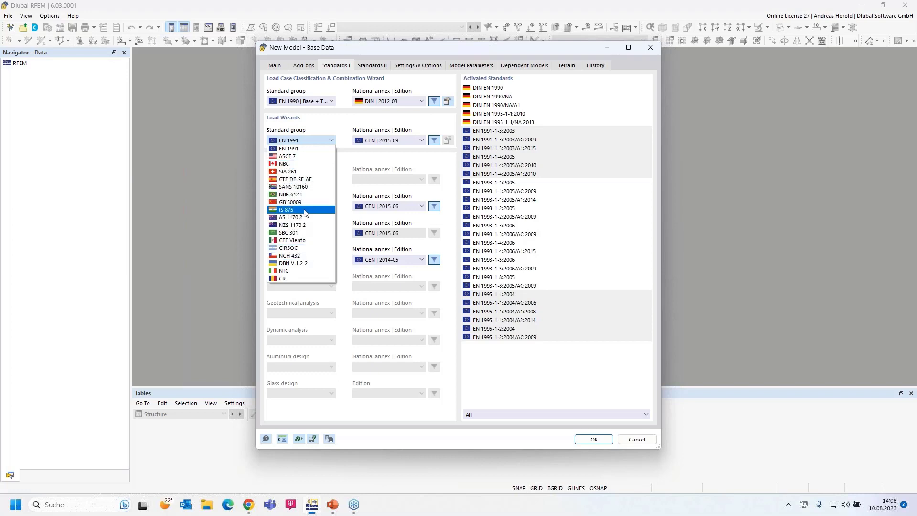
pyautogui.click(301, 149)
pyautogui.click(388, 141)
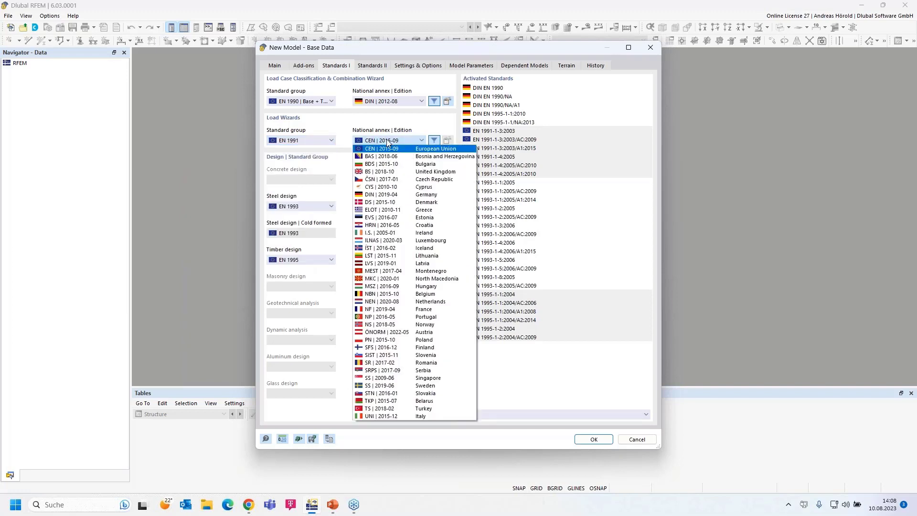
pyautogui.click(420, 195)
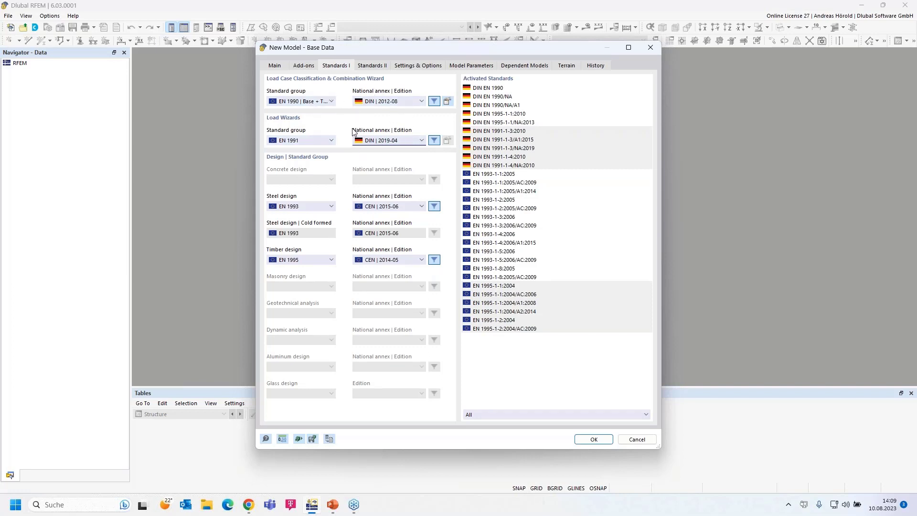
# Step: Keep EN 1993 for steel design and set its annex to DIN 2020-11
pyautogui.click(314, 208)
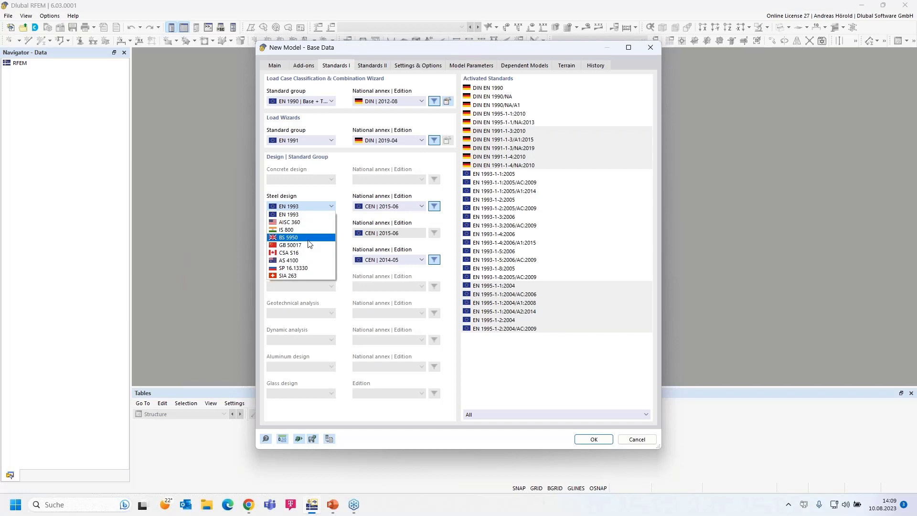
pyautogui.click(306, 214)
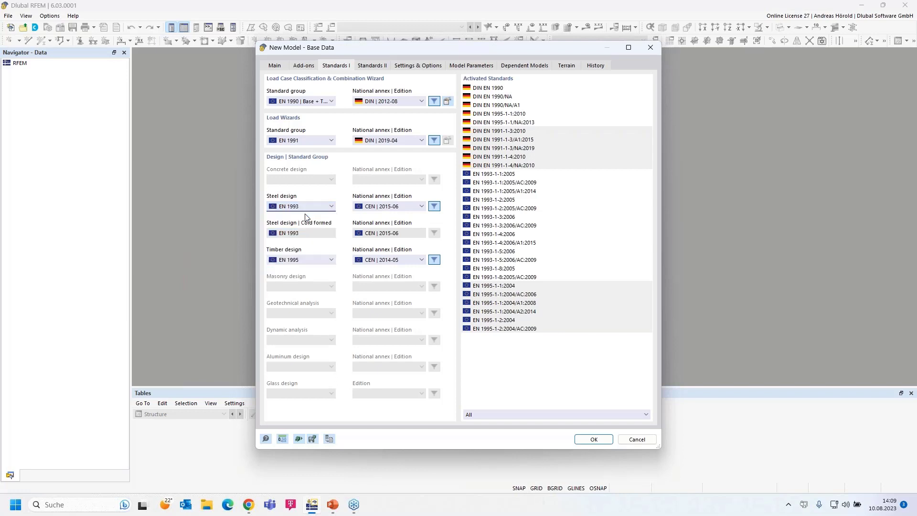
pyautogui.click(404, 211)
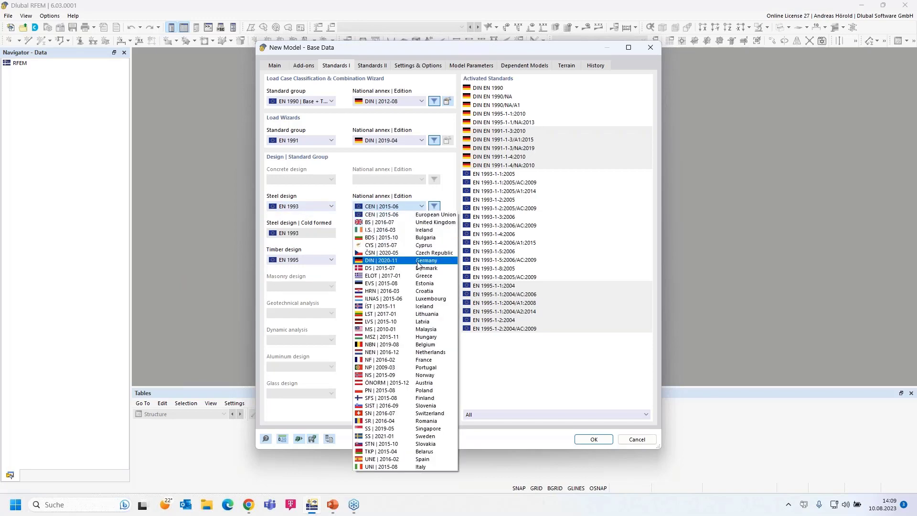
pyautogui.click(418, 264)
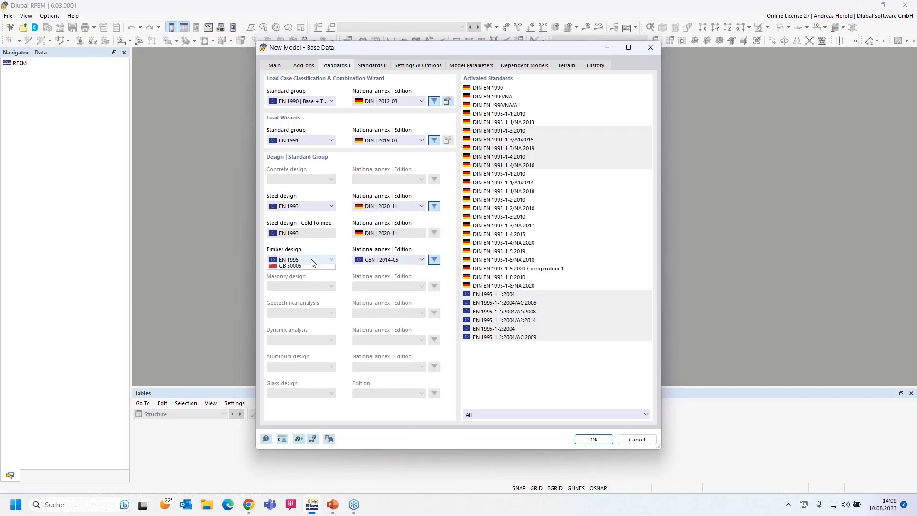
# Step: Keep EN 1995 for timber design with the DIN 2014-07 annex, then show Standards II
pyautogui.click(311, 261)
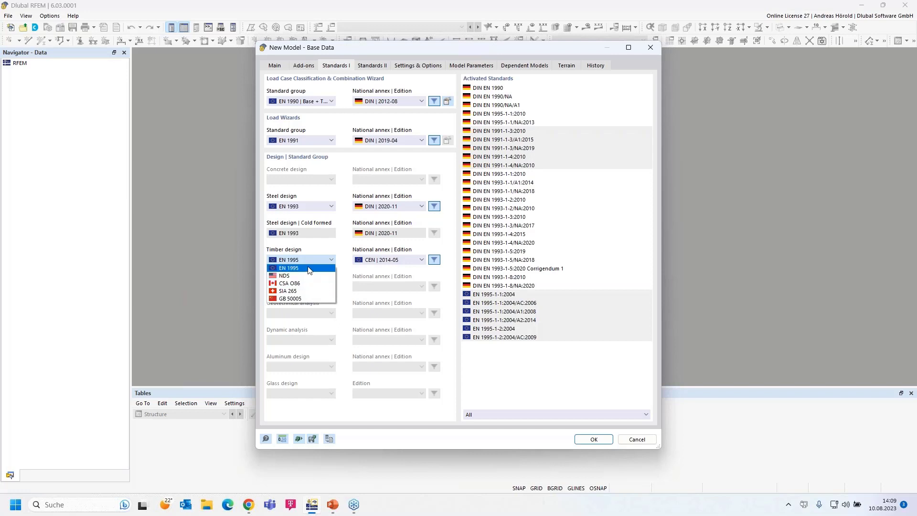
pyautogui.click(309, 268)
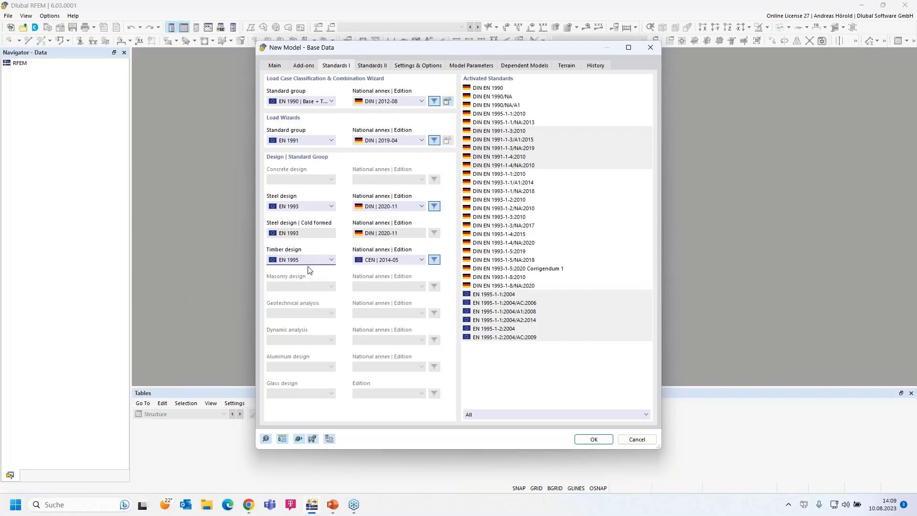
pyautogui.click(398, 259)
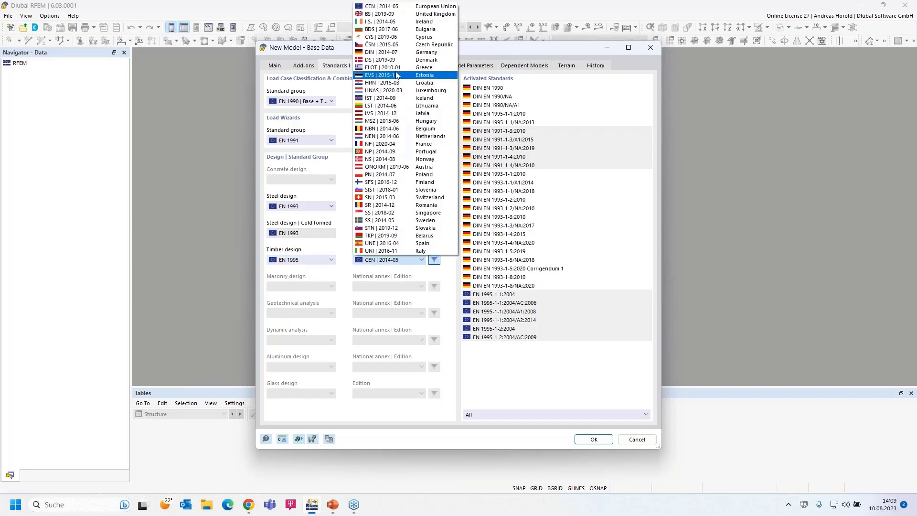
pyautogui.click(401, 52)
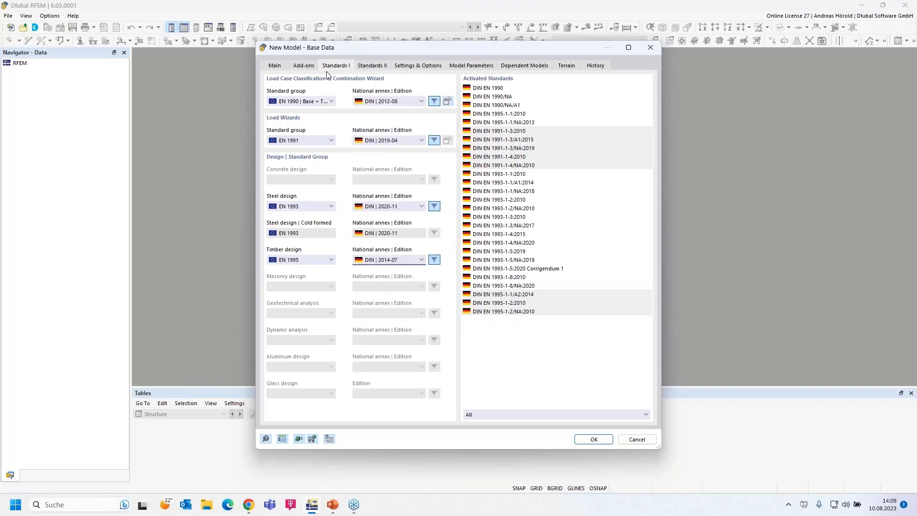
pyautogui.click(372, 66)
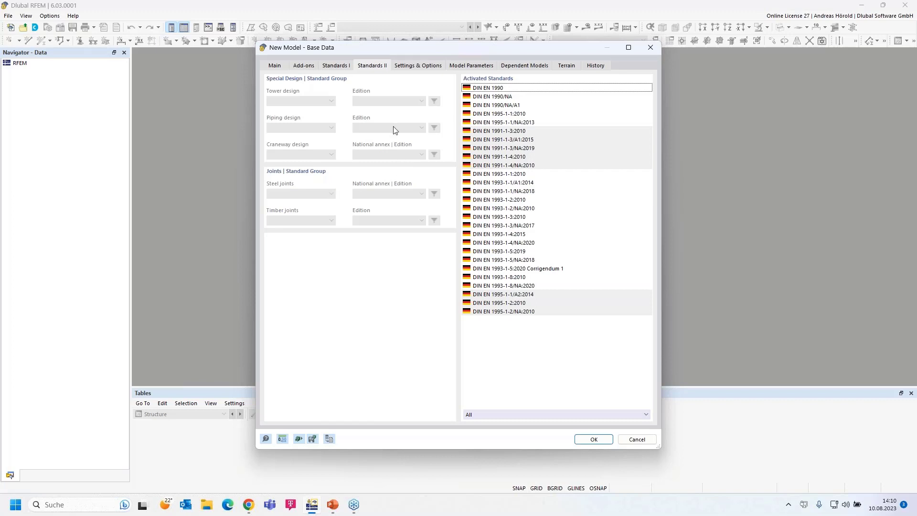
# Step: On Settings & Options, enable Member Representatives and Member Set Representatives
pyautogui.click(421, 70)
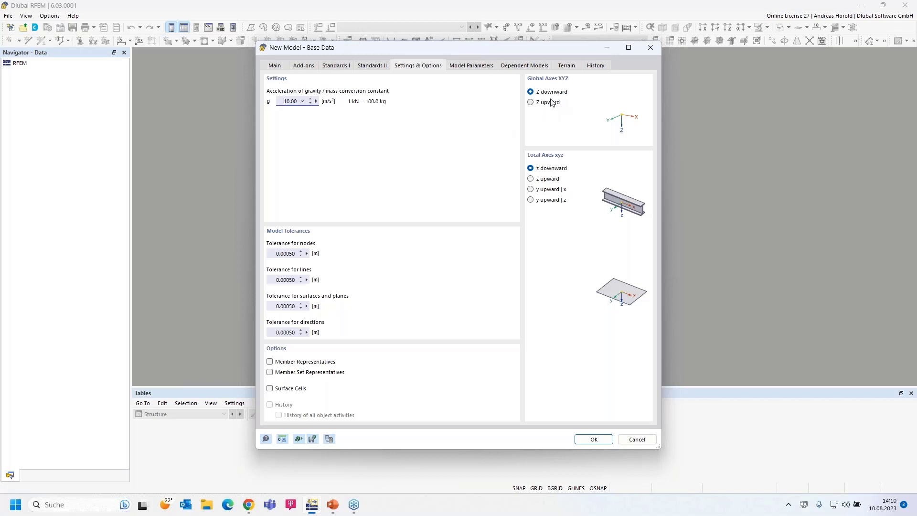
pyautogui.click(270, 362)
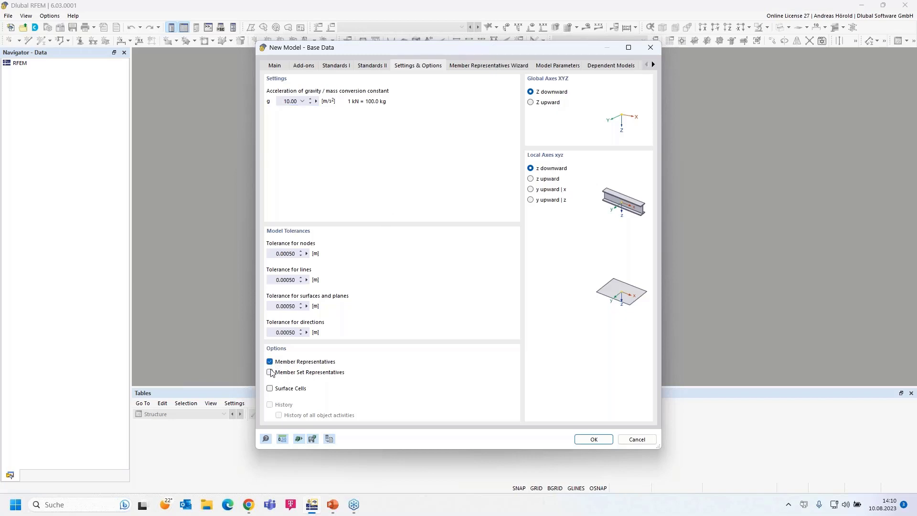
pyautogui.click(270, 373)
# Step: Review the member and member set representative wizard pages, then go to Model Parameters
pyautogui.click(471, 66)
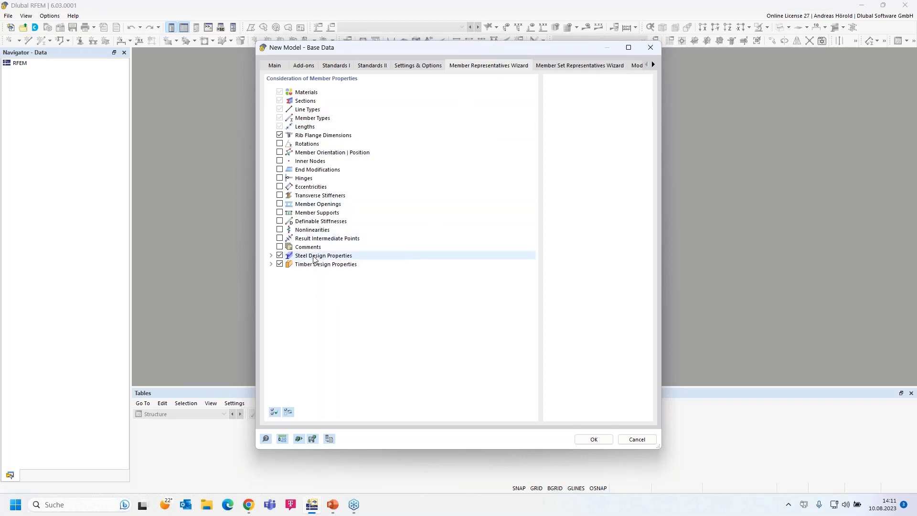
pyautogui.click(270, 265)
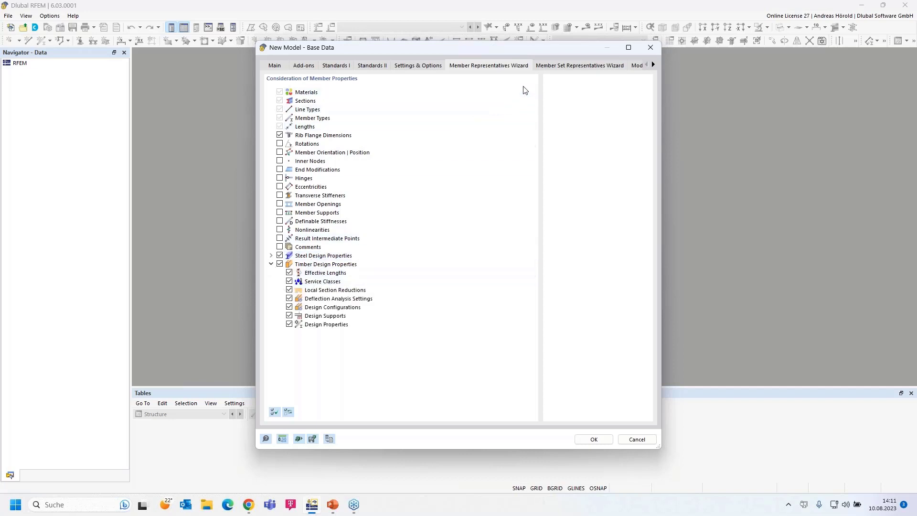
pyautogui.click(557, 65)
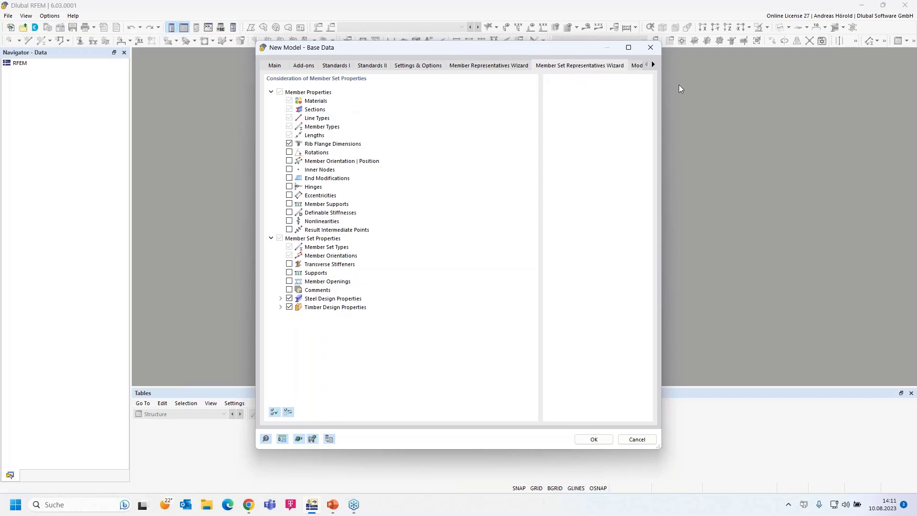
pyautogui.click(654, 65)
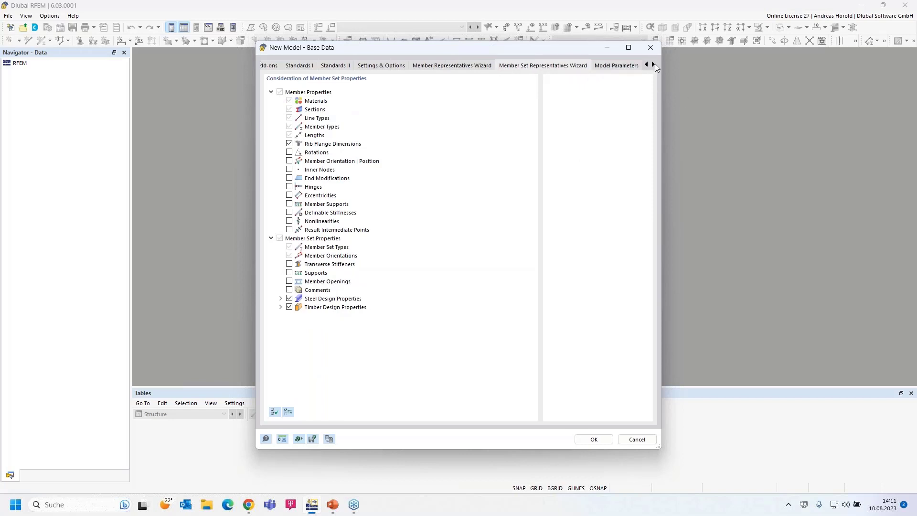
pyautogui.click(654, 65)
pyautogui.click(653, 65)
pyautogui.click(654, 65)
pyautogui.click(501, 66)
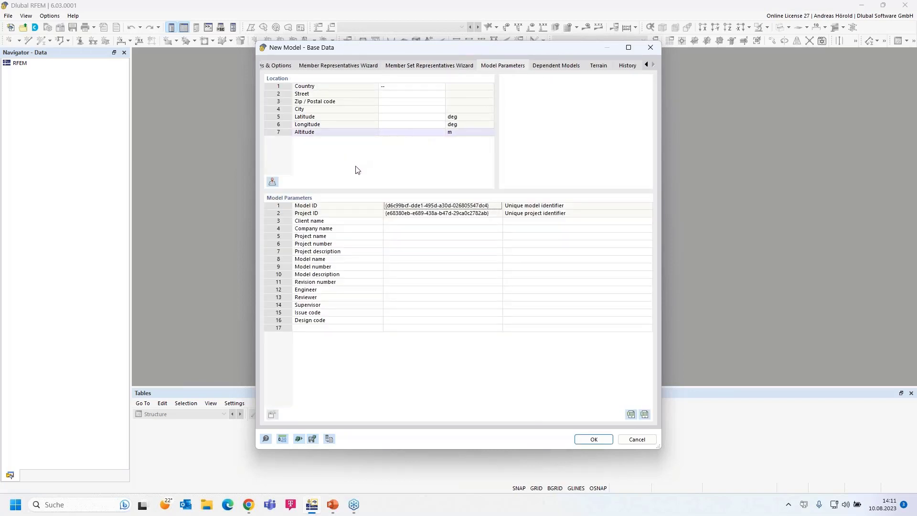
# Step: Check location fields and dependent models, leave terrain definition as '--', then view History
pyautogui.click(412, 228)
pyautogui.click(408, 238)
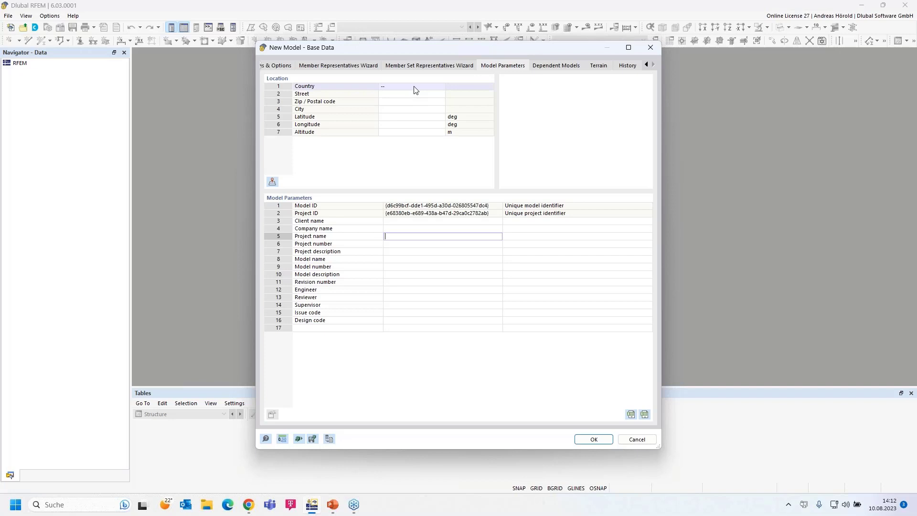
pyautogui.click(561, 66)
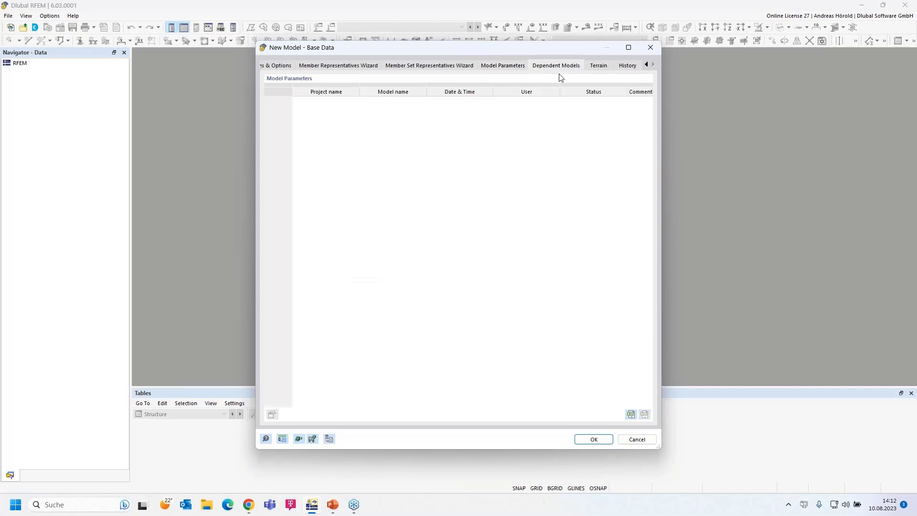
pyautogui.click(599, 66)
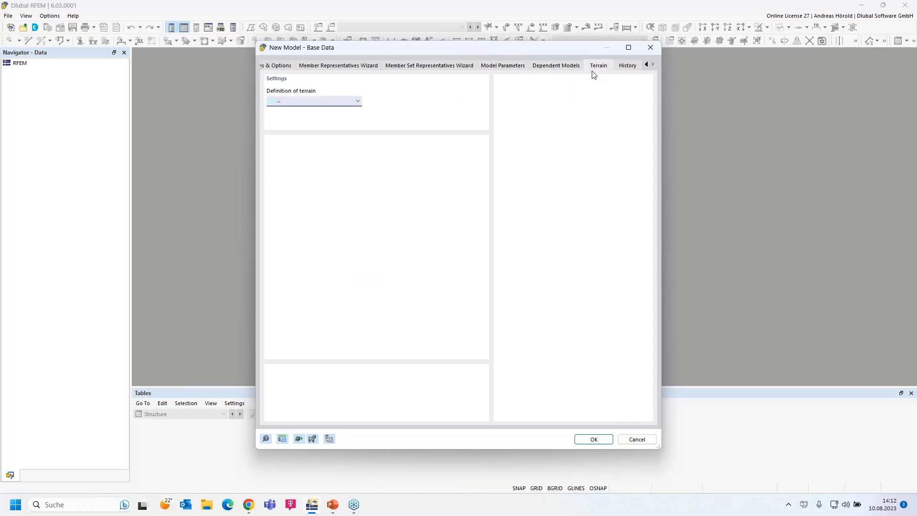
pyautogui.click(357, 101)
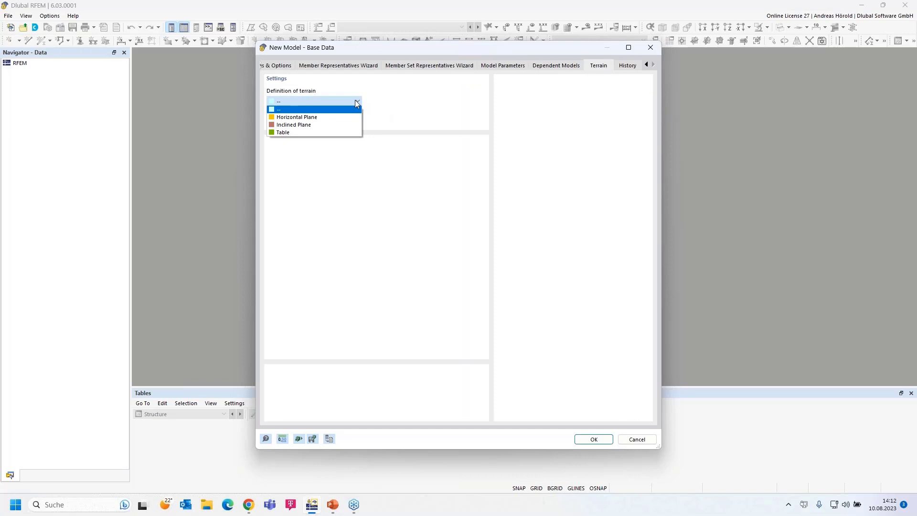
pyautogui.click(356, 101)
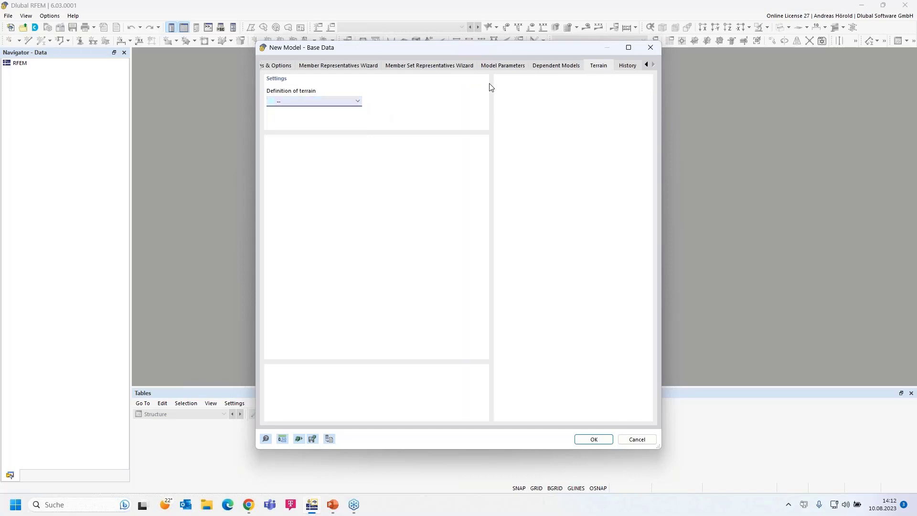
pyautogui.click(628, 66)
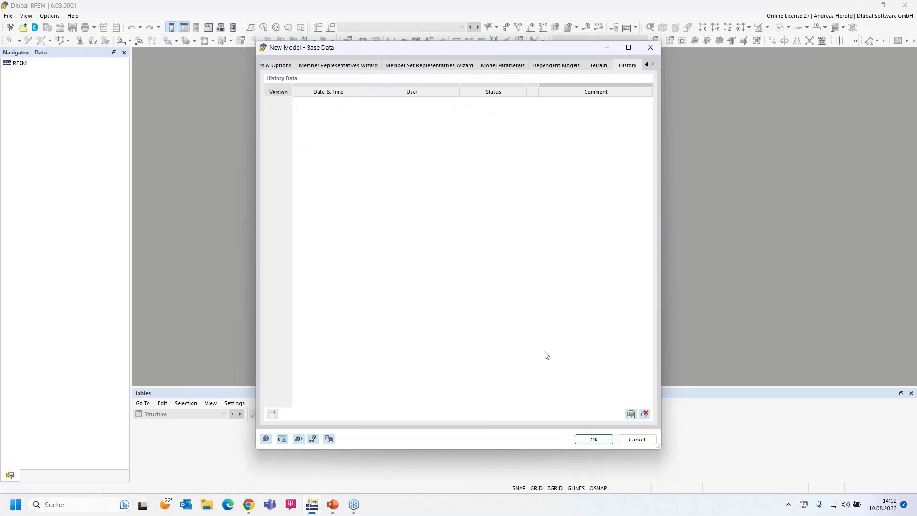
# Step: Confirm the base data to create the Shelter model, then open Dlubal Center
pyautogui.click(594, 439)
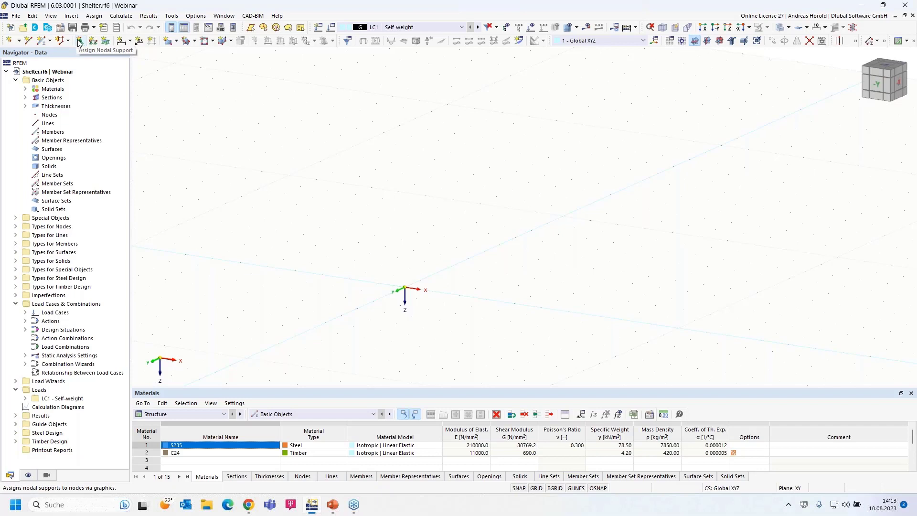
pyautogui.click(36, 28)
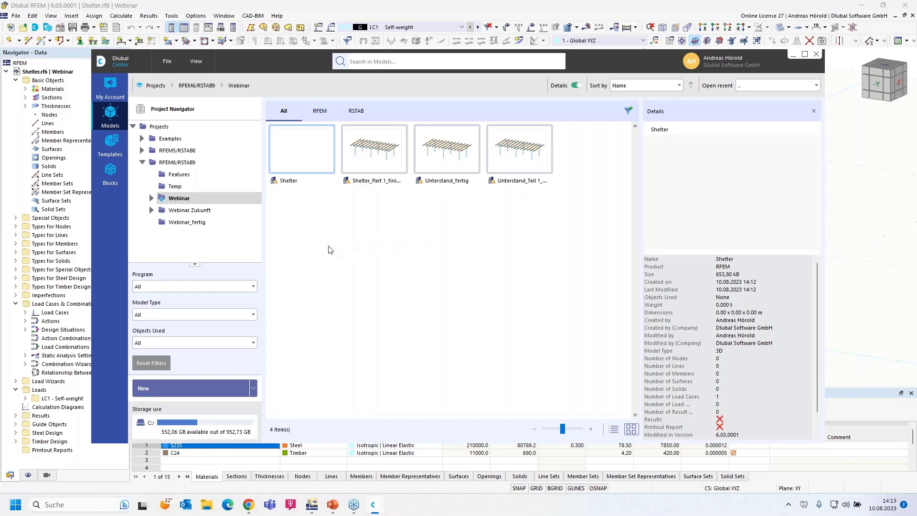
# Step: Browse Webinar_fertig and Examples down to Dynamic Analysis, rotating Example-01-EN-CEN's preview
pyautogui.click(184, 223)
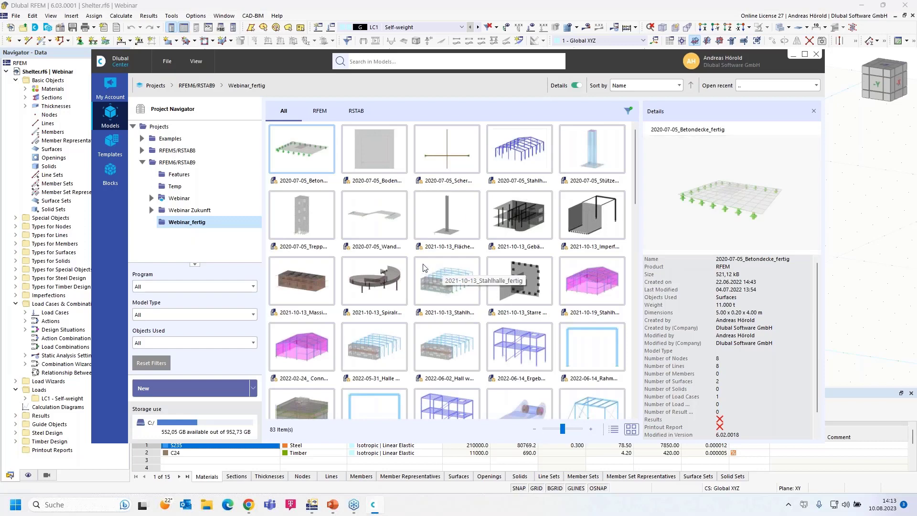
pyautogui.click(142, 139)
pyautogui.click(194, 151)
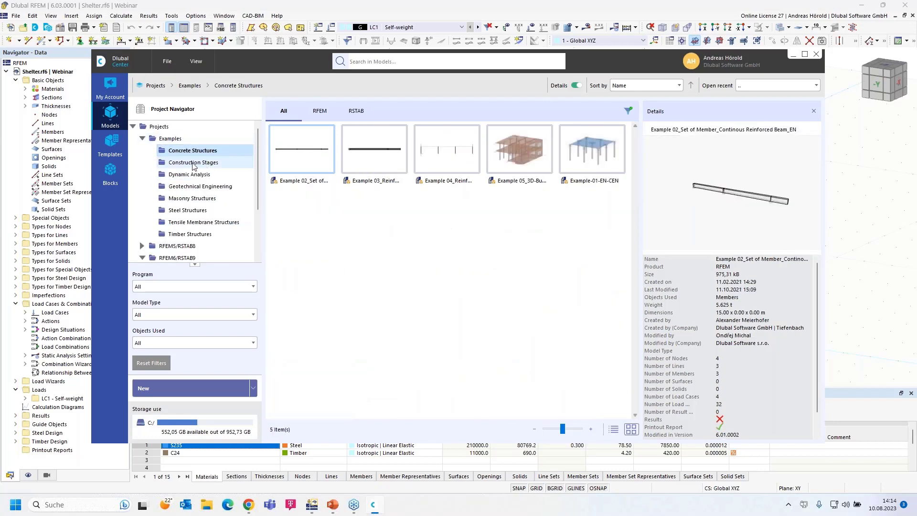
pyautogui.click(194, 163)
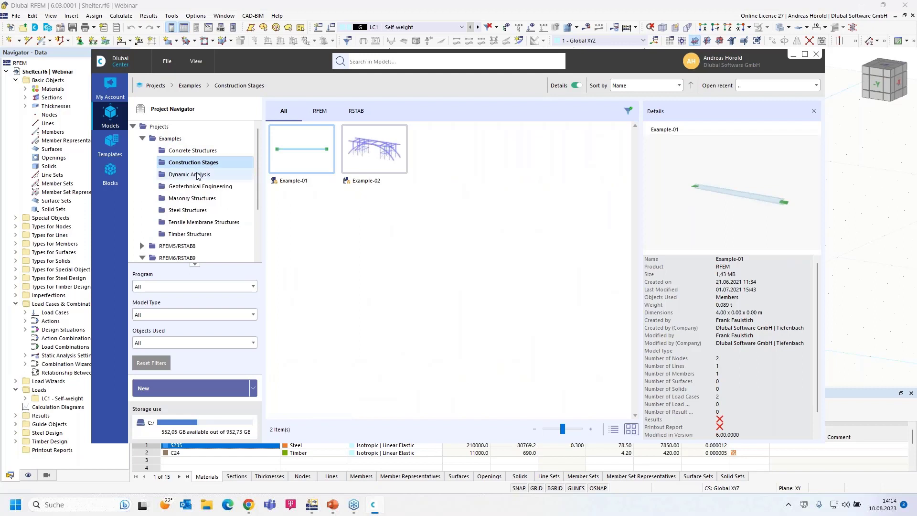
pyautogui.click(198, 175)
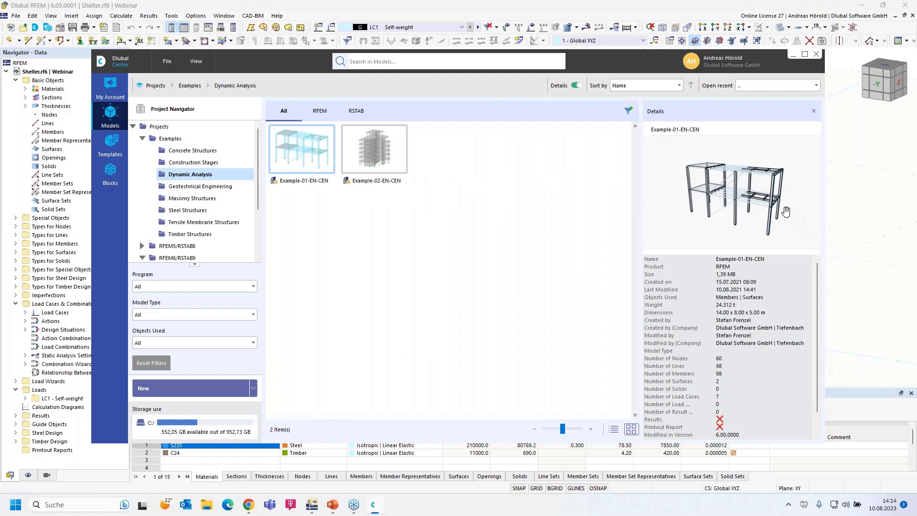
pyautogui.moveTo(786, 212); pyautogui.dragTo(737, 212)
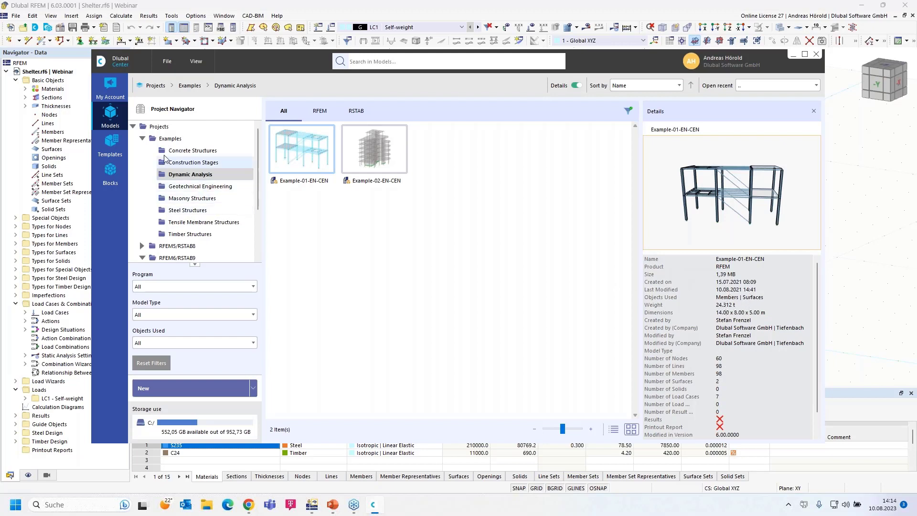
# Step: In My Account, browse My Data, Company, R19/R20 product downloads, then Development
pyautogui.click(110, 85)
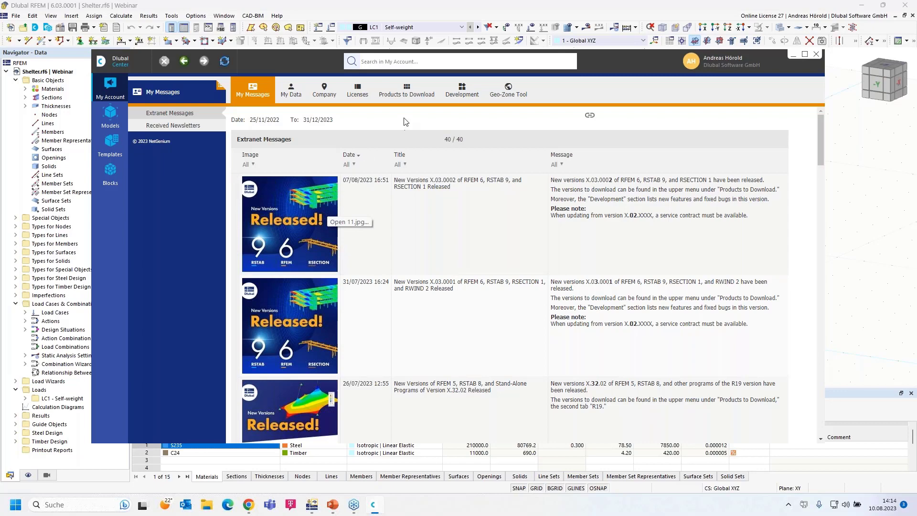
pyautogui.click(292, 88)
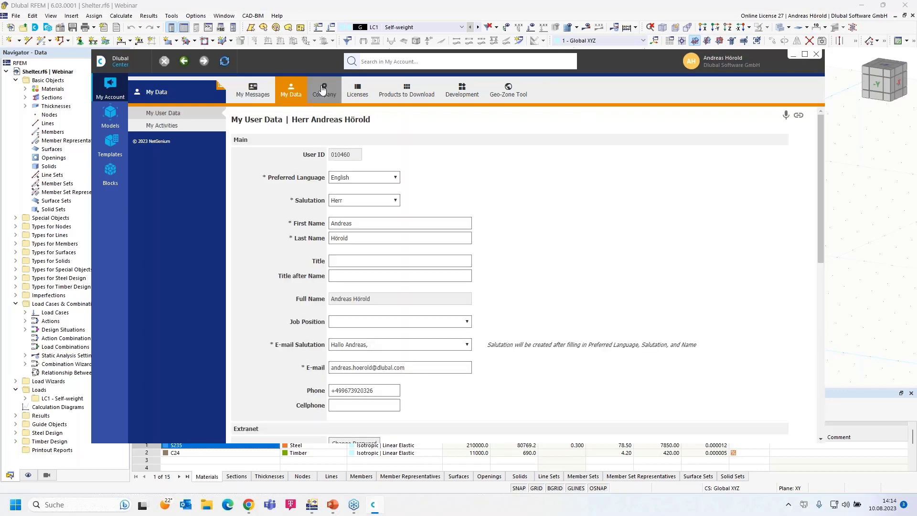
pyautogui.click(323, 89)
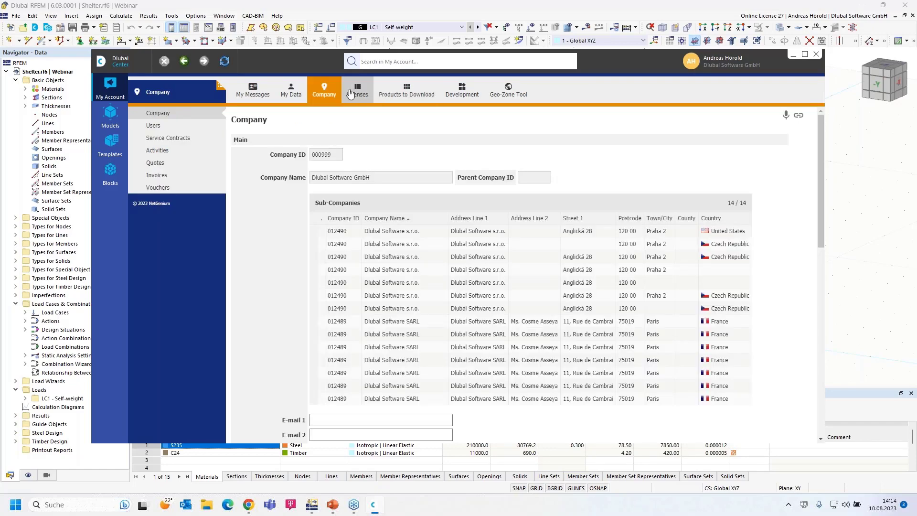
pyautogui.click(406, 92)
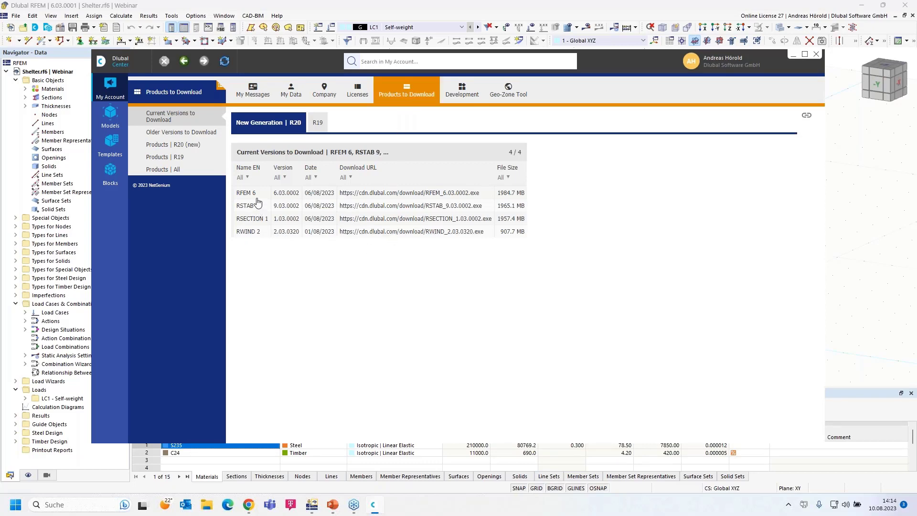
pyautogui.click(317, 123)
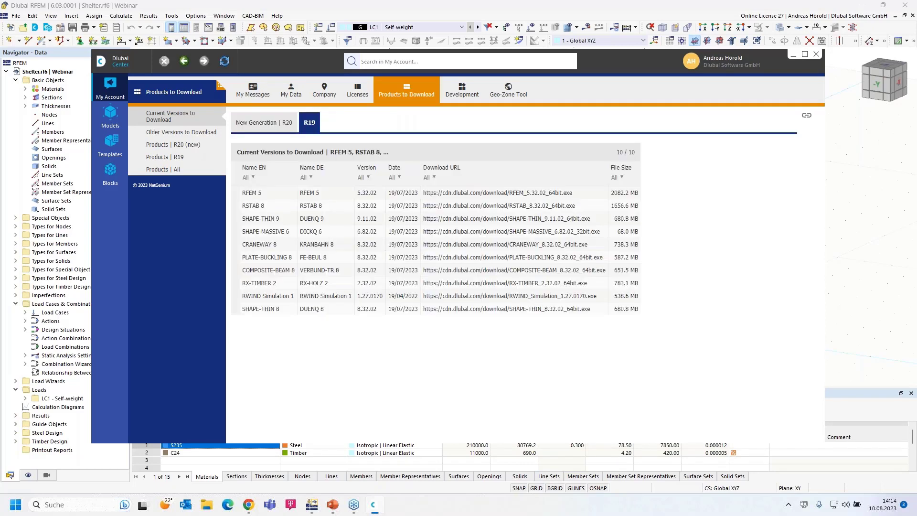
pyautogui.click(260, 126)
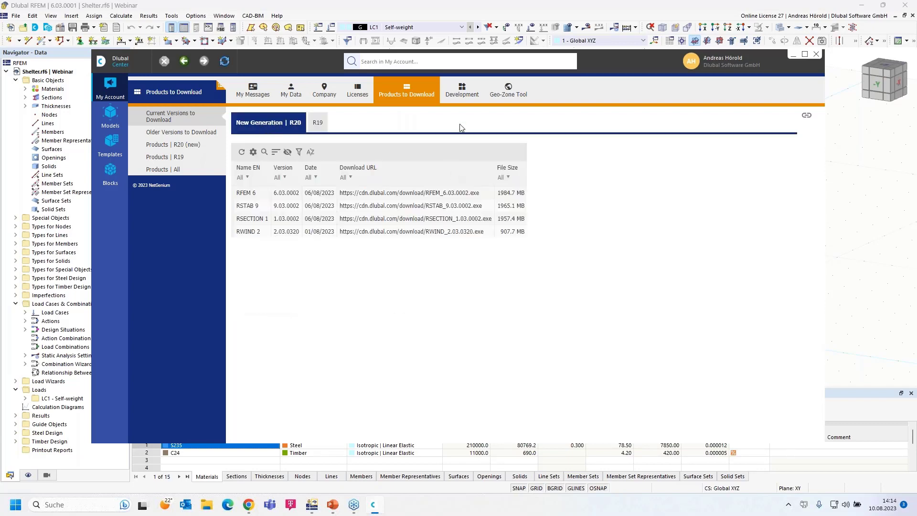
pyautogui.click(462, 89)
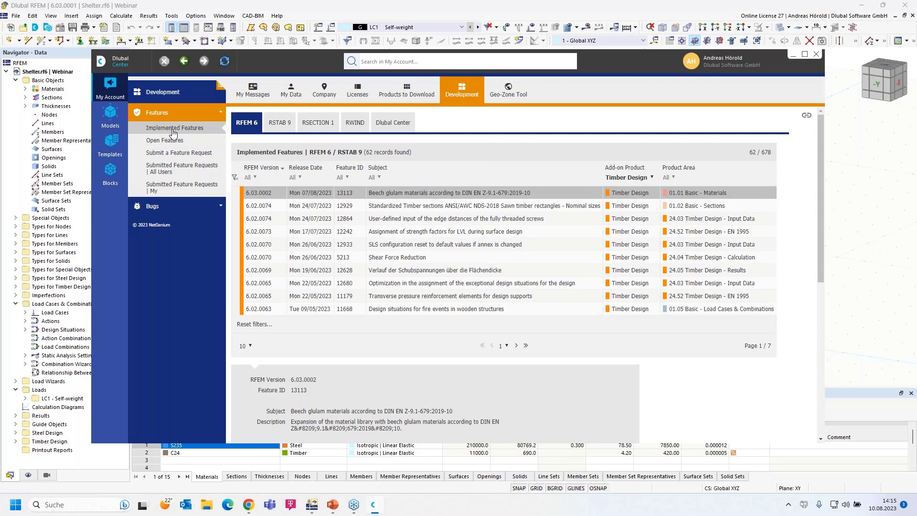
# Step: Filter implemented features to All, then Concrete Design, view the feature request form, then browse Templates
pyautogui.click(650, 177)
pyautogui.click(630, 189)
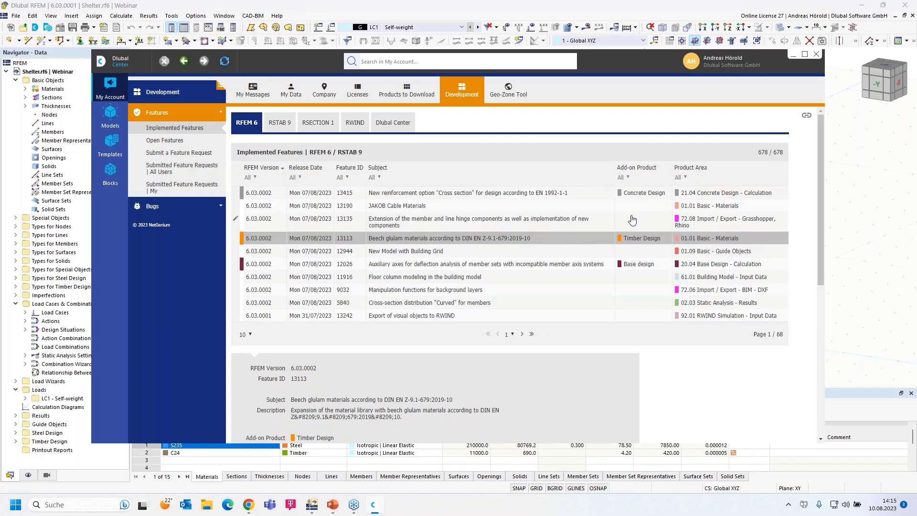
pyautogui.click(628, 178)
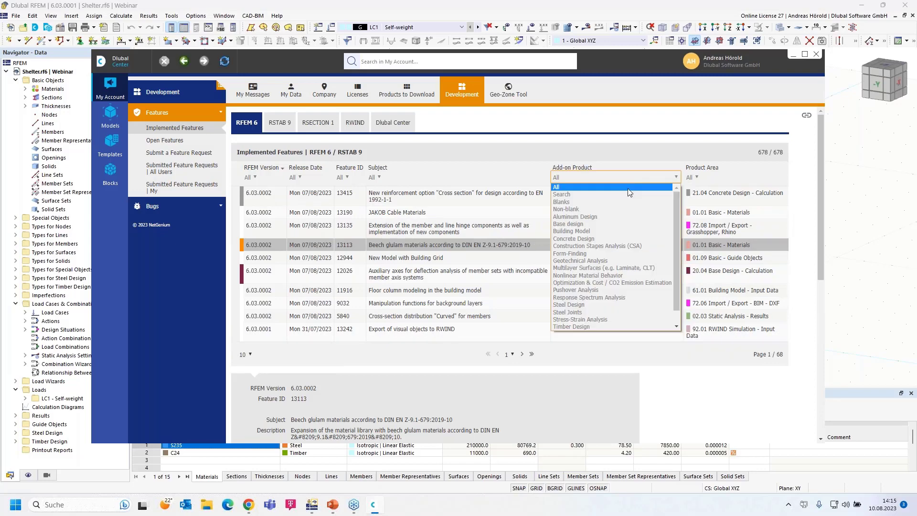
pyautogui.click(611, 239)
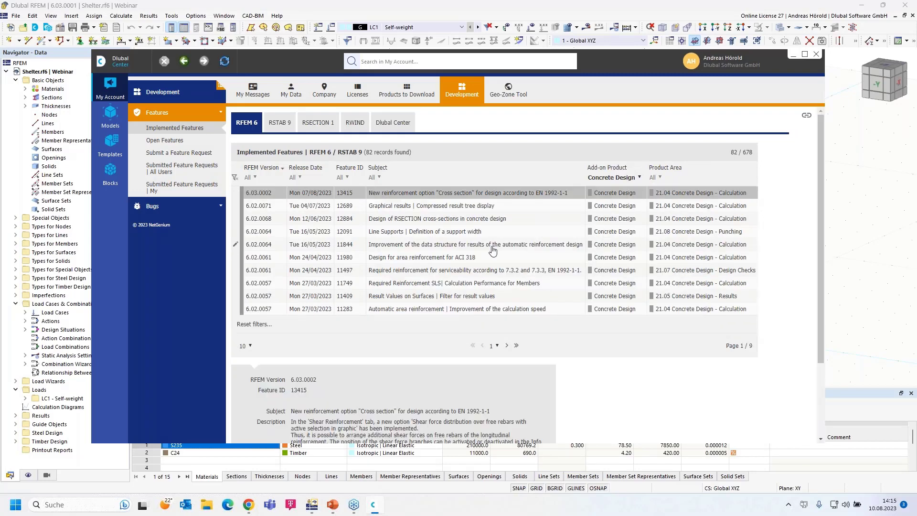
pyautogui.click(169, 156)
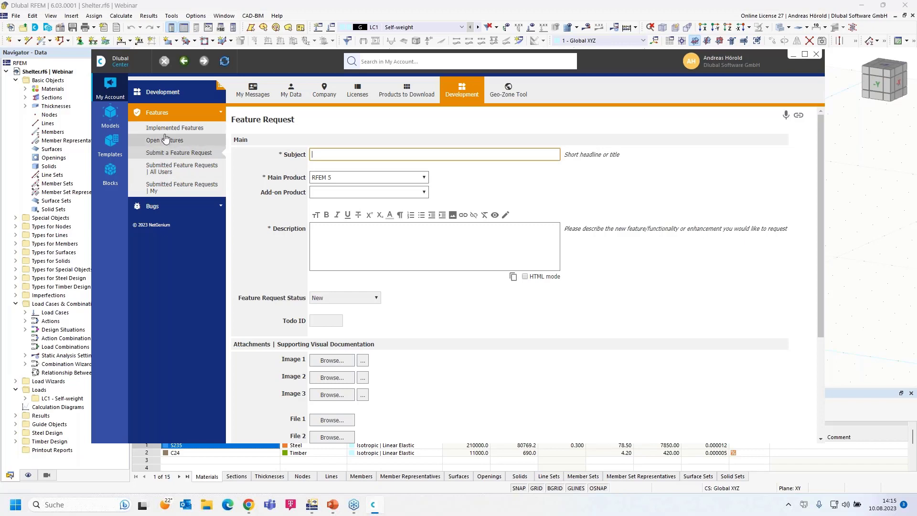
pyautogui.click(112, 142)
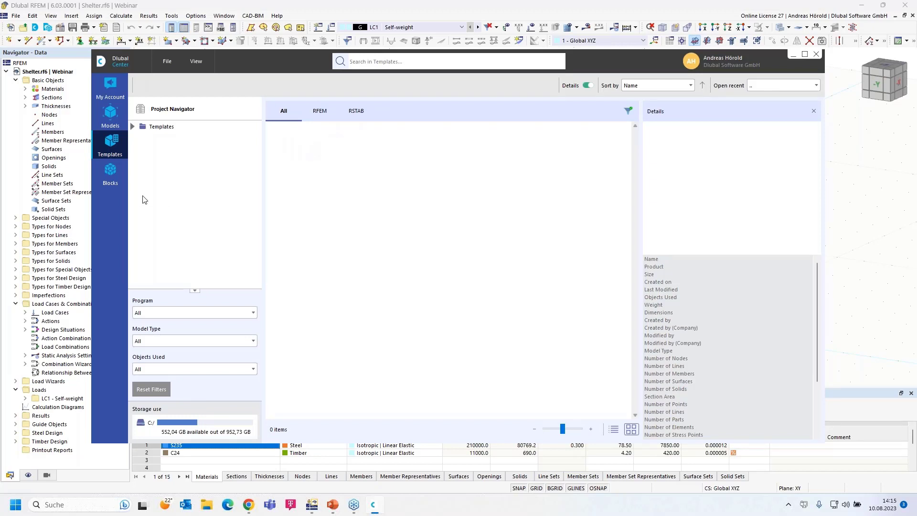
# Step: In the Blocks library, browse the 2D and 3D Trusses and the Tapered Frames blocks
pyautogui.click(109, 172)
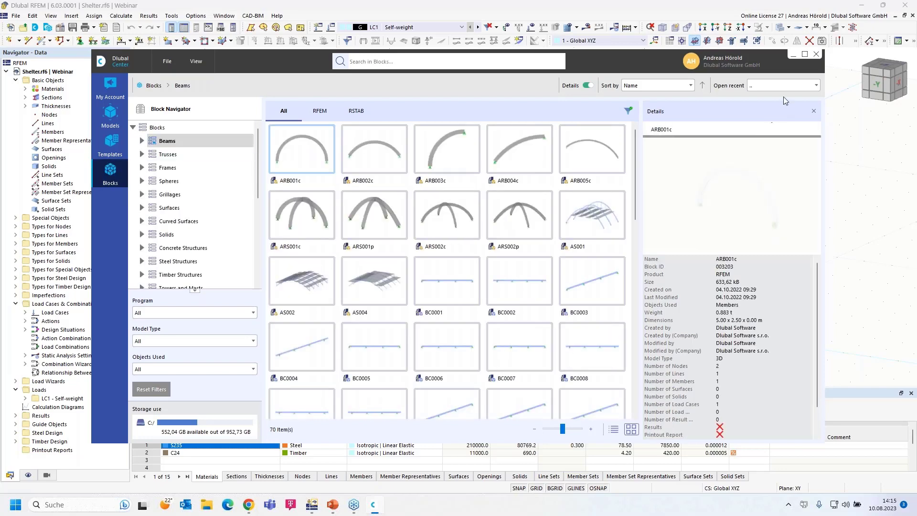
pyautogui.moveTo(629, 58); pyautogui.dragTo(637, 25)
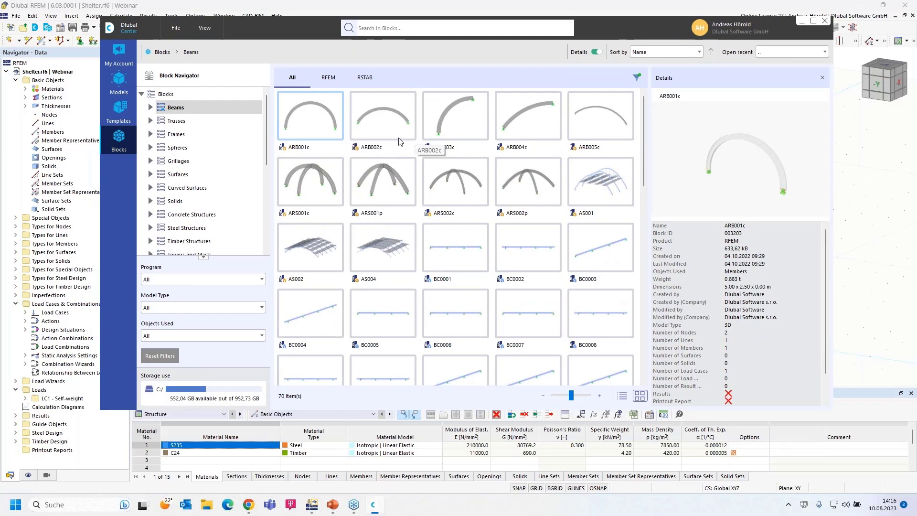
pyautogui.click(150, 121)
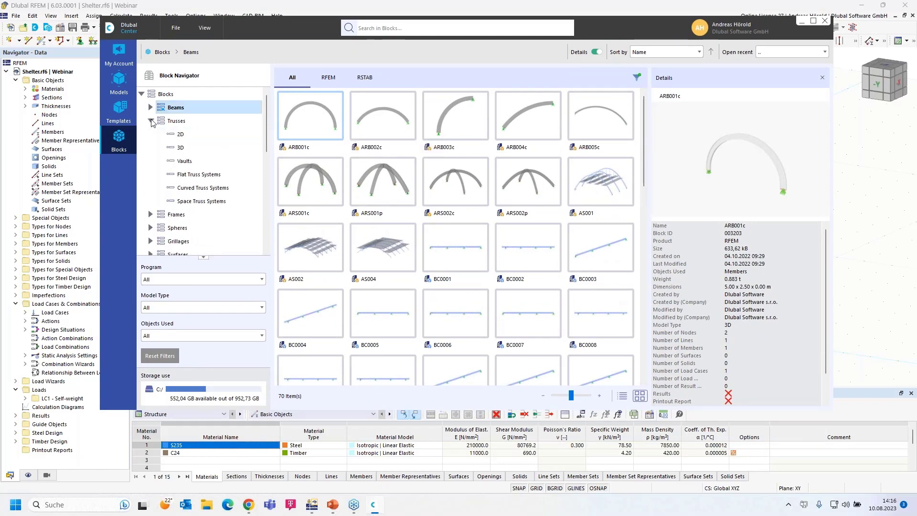
pyautogui.click(181, 134)
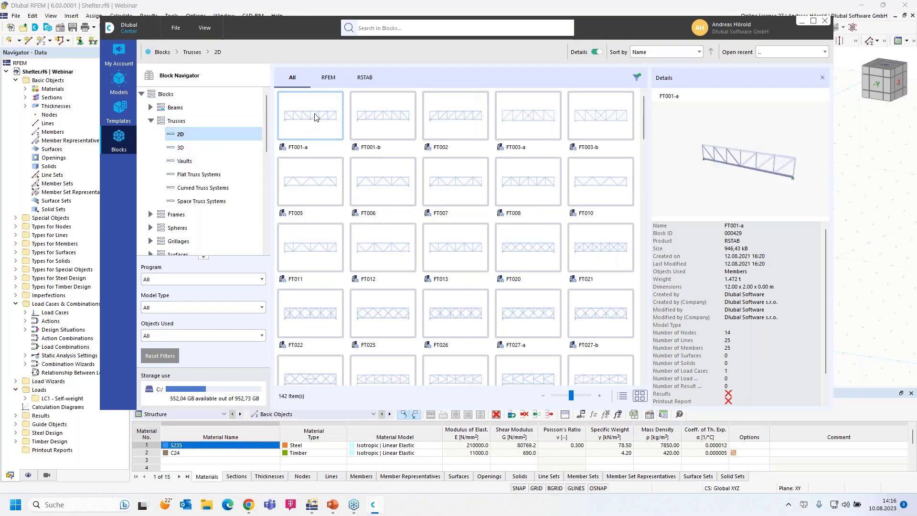
pyautogui.click(181, 149)
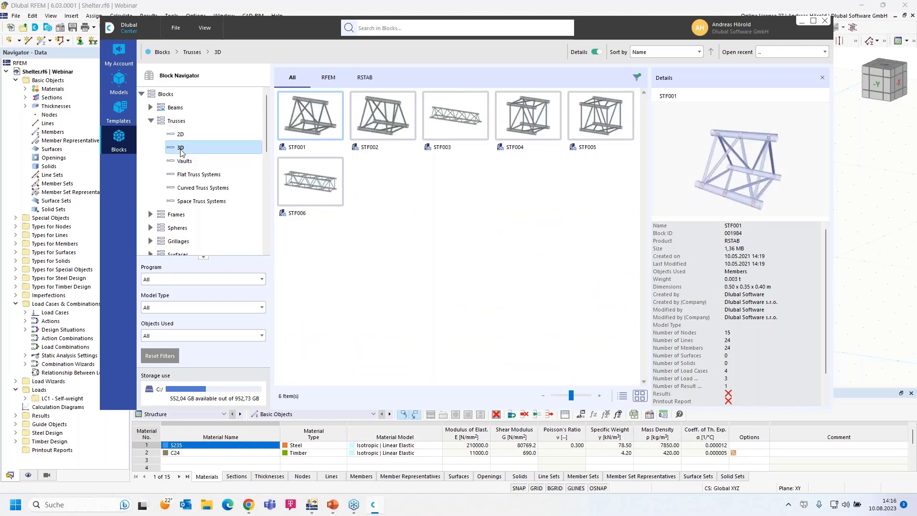
pyautogui.click(150, 215)
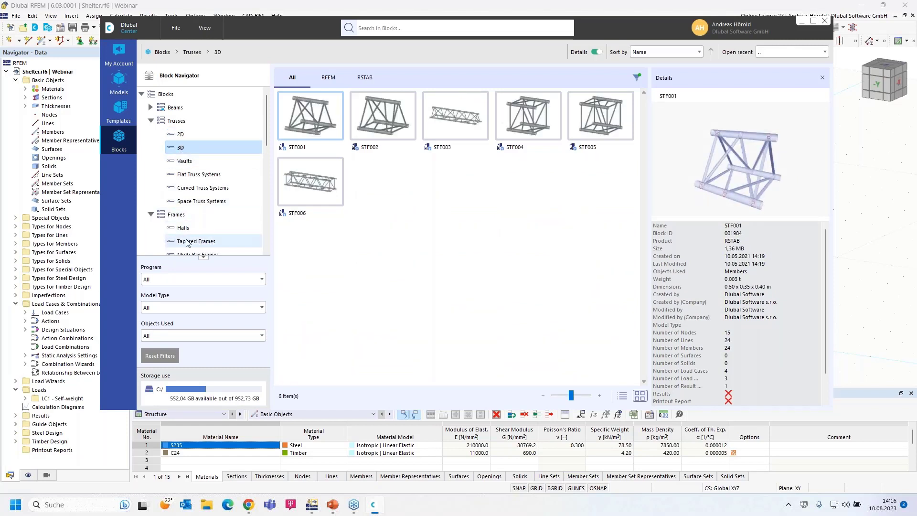
pyautogui.click(186, 242)
# Step: Show the Steel, then the Concrete Stairway Structures blocks, then return to Trusses > 2D
pyautogui.scroll(-2, 214, 225)
pyautogui.scroll(-1, 214, 224)
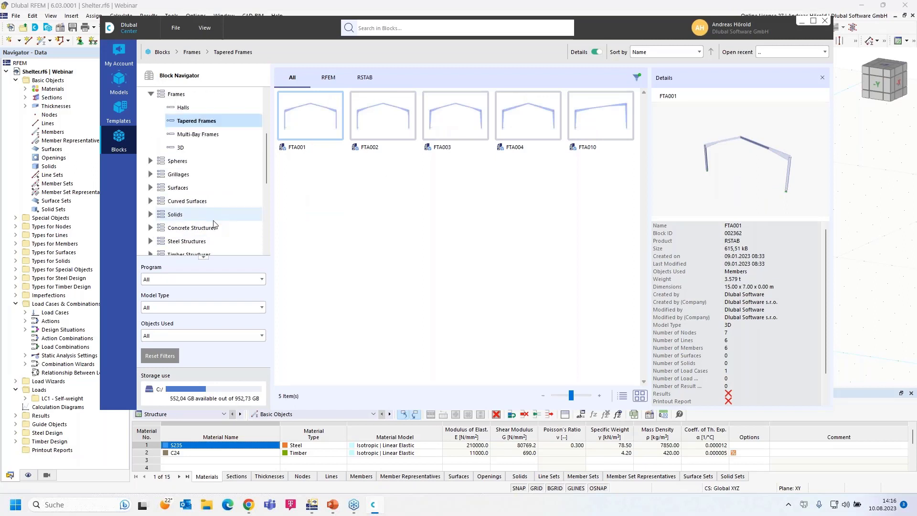
pyautogui.scroll(-2, 201, 222)
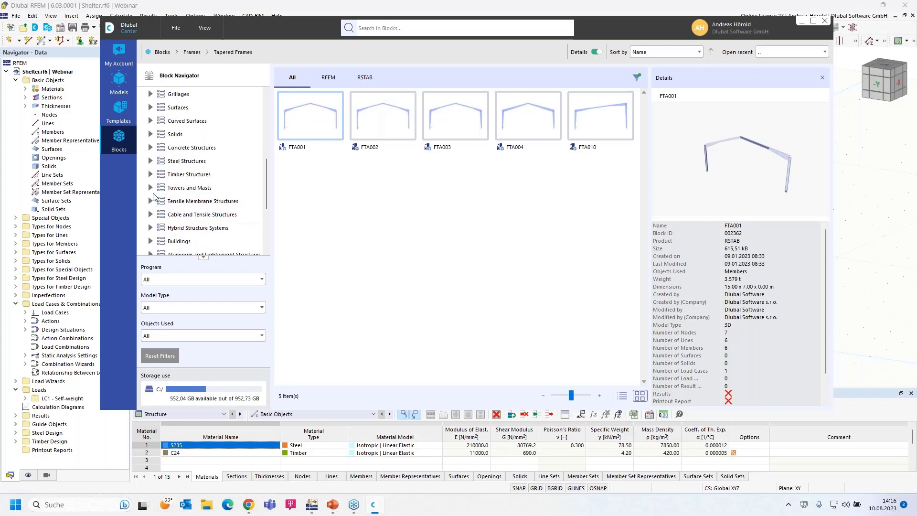
pyautogui.scroll(-3, 160, 232)
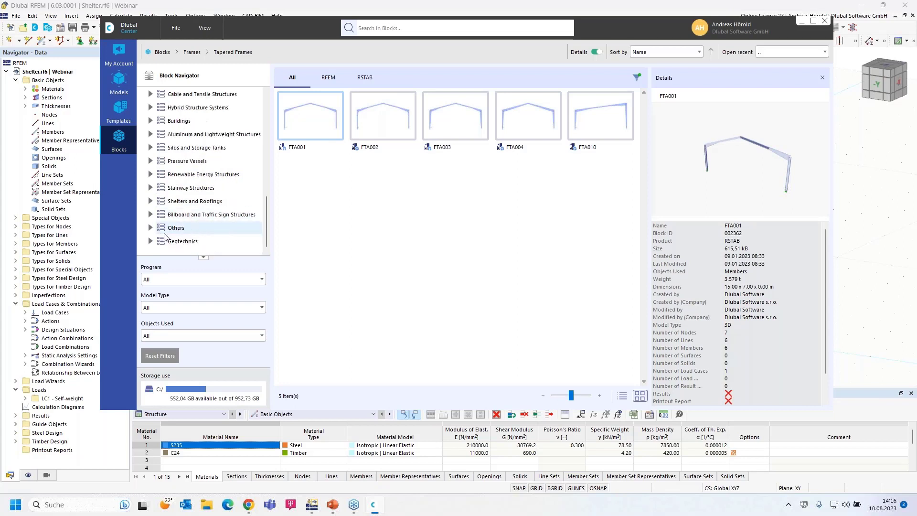
pyautogui.click(151, 188)
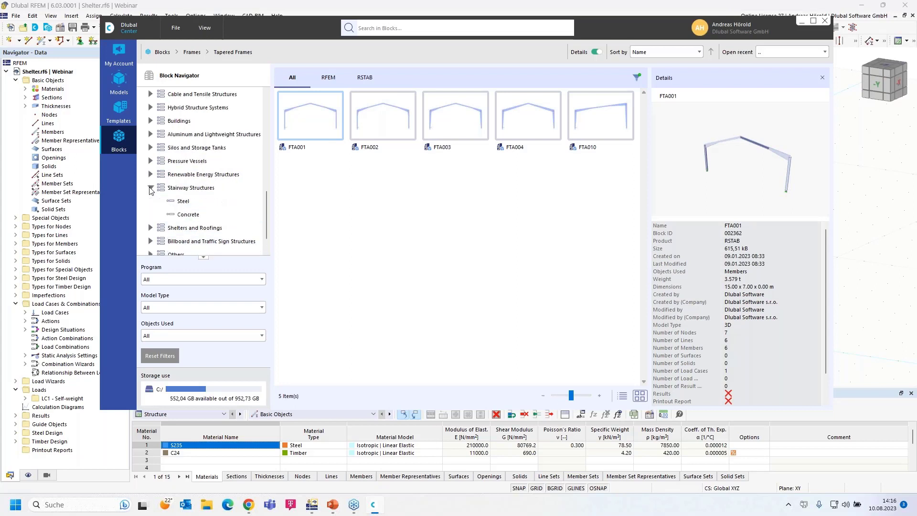
pyautogui.click(184, 201)
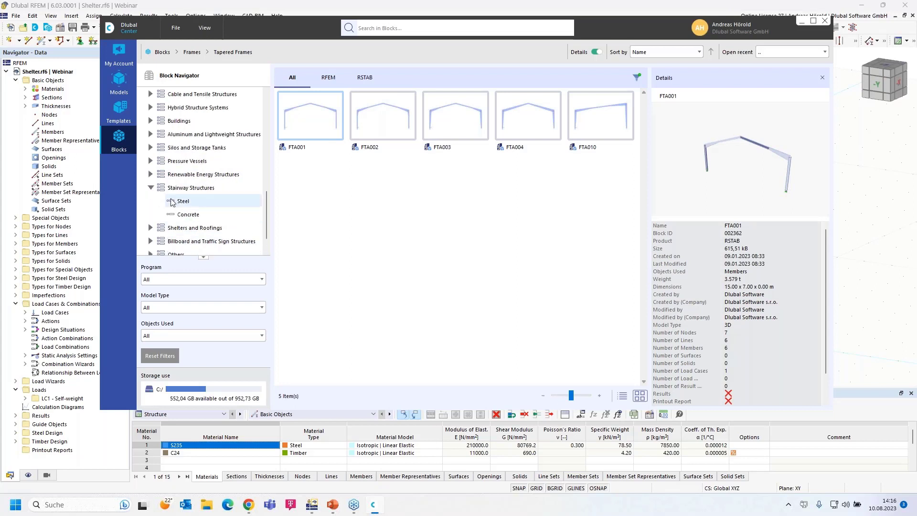
pyautogui.click(190, 214)
pyautogui.scroll(-1, 190, 216)
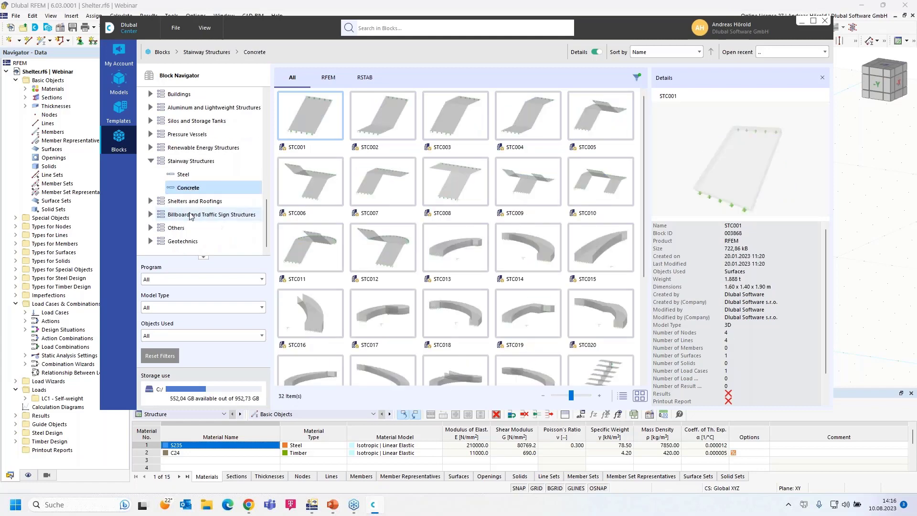
pyautogui.scroll(2, 190, 216)
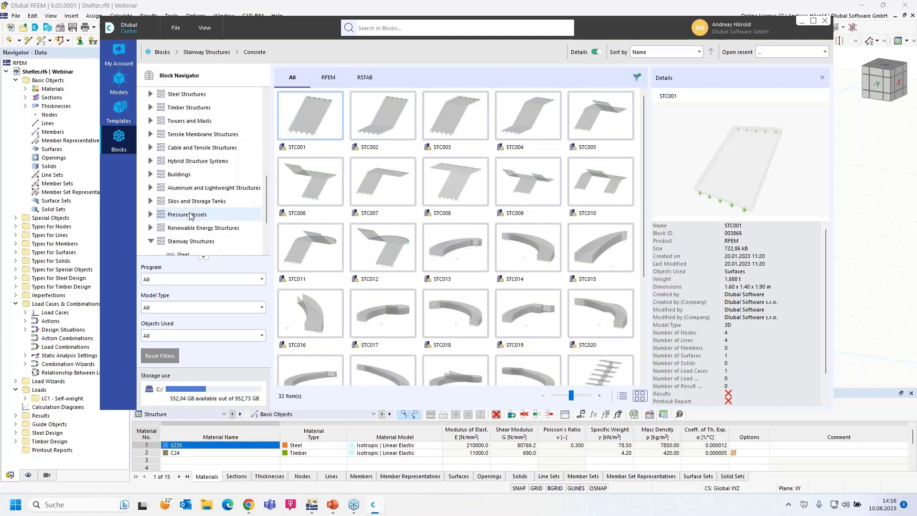
pyautogui.scroll(6, 190, 214)
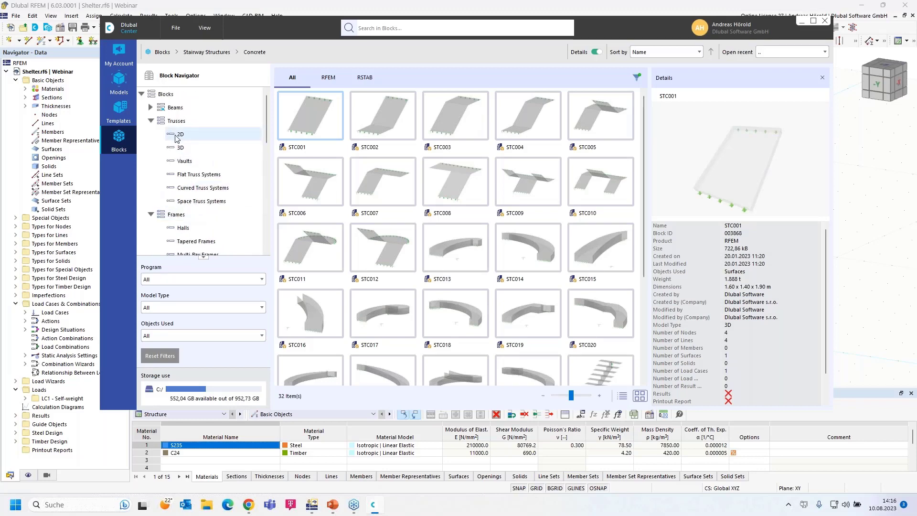
pyautogui.click(178, 135)
# Step: Insert the FT001-a 2D truss block and set its bay lengths to input via L and L1
pyautogui.doubleClick(318, 120)
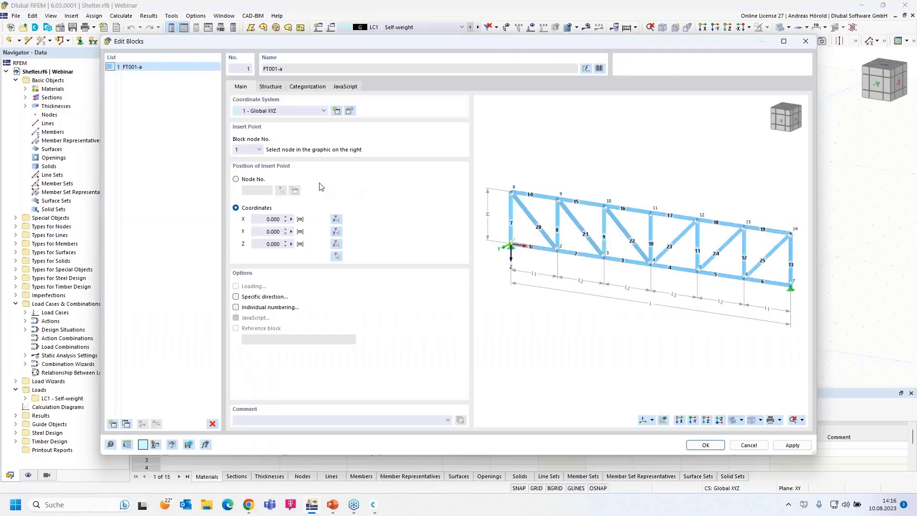
pyautogui.click(275, 87)
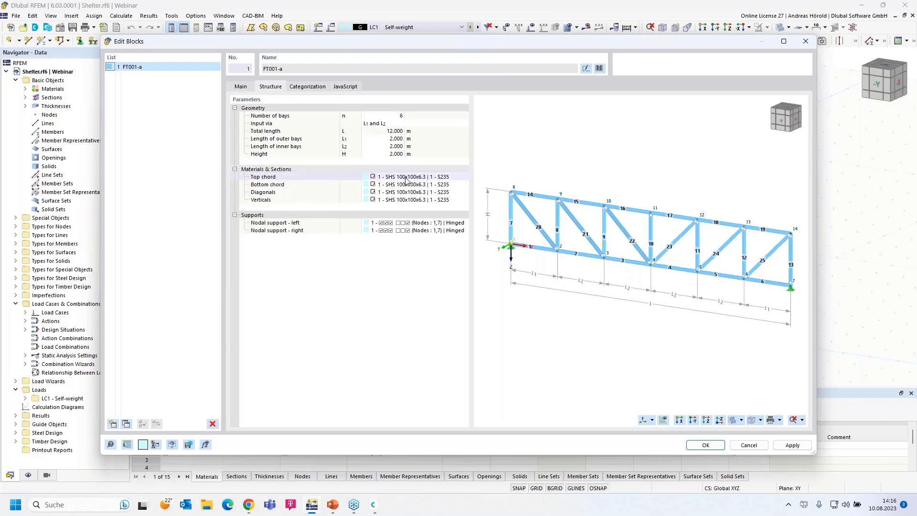
pyautogui.click(397, 116)
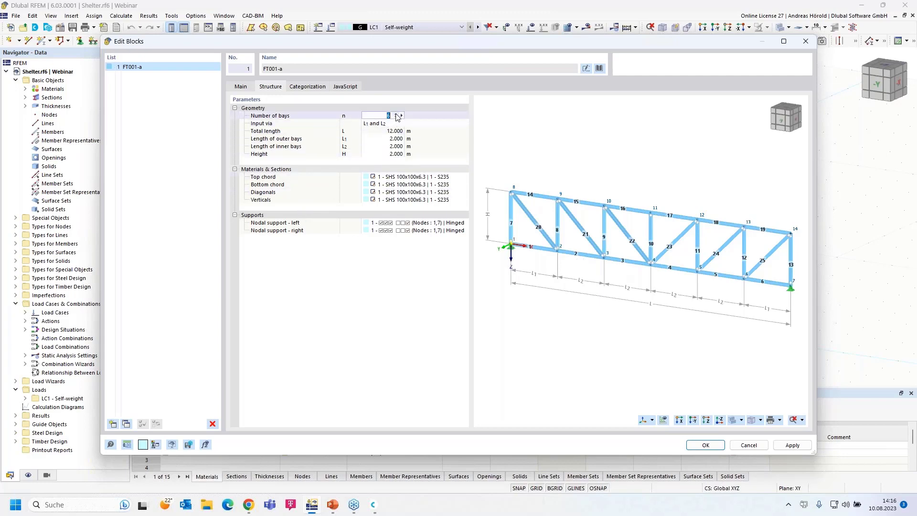
pyautogui.click(387, 123)
pyautogui.click(382, 124)
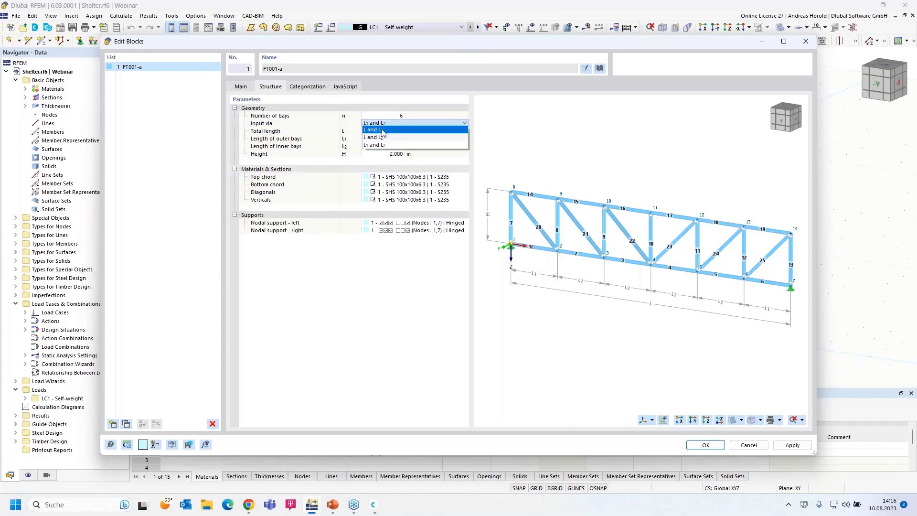
pyautogui.click(394, 130)
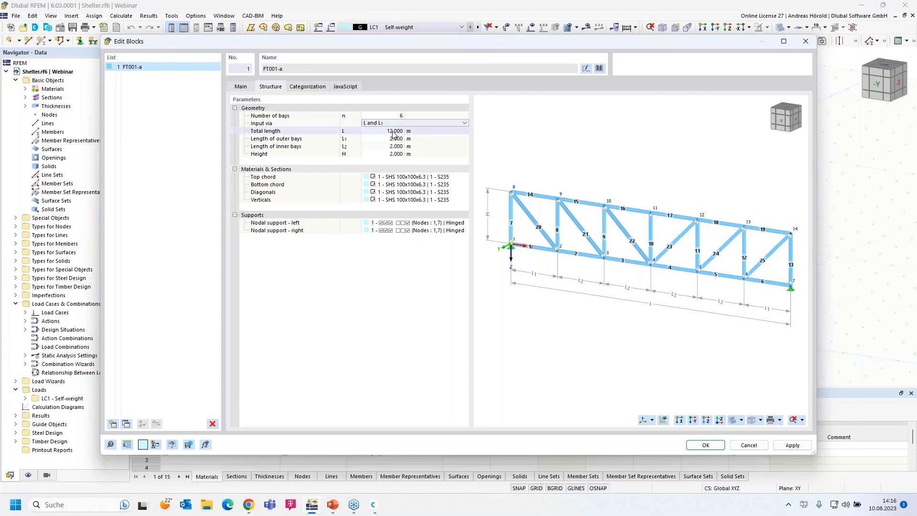
# Step: Set the truss total length to 20 m and height to 3 m, review the preview, then cancel
pyautogui.click(392, 132)
pyautogui.write('20')
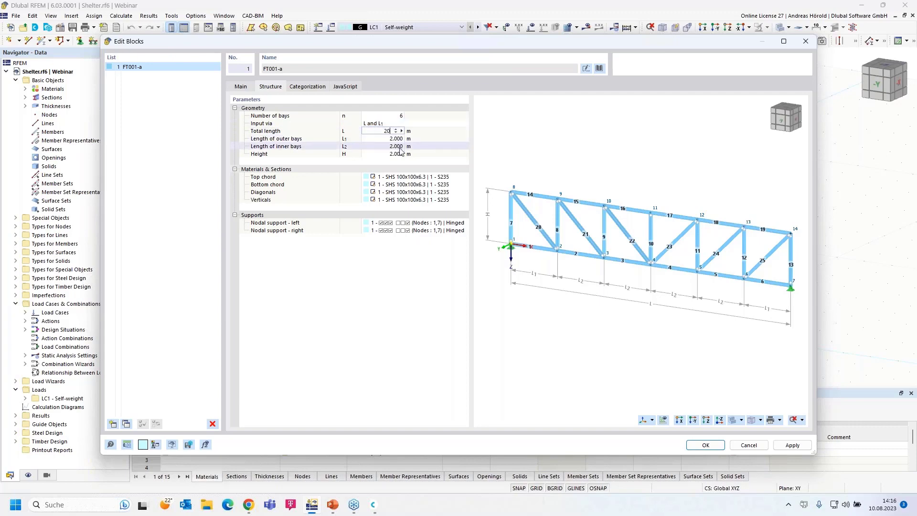
pyautogui.press('Tab')
pyautogui.click(393, 154)
pyautogui.write('3')
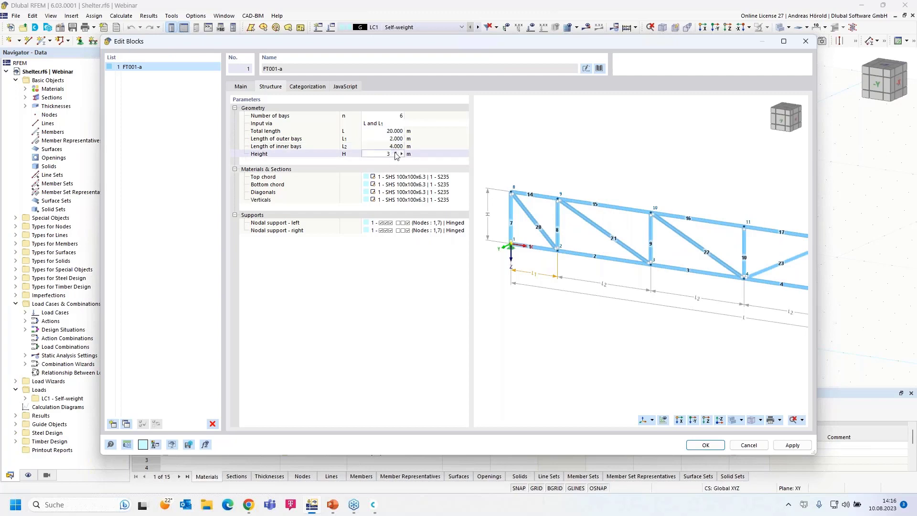
pyautogui.click(397, 177)
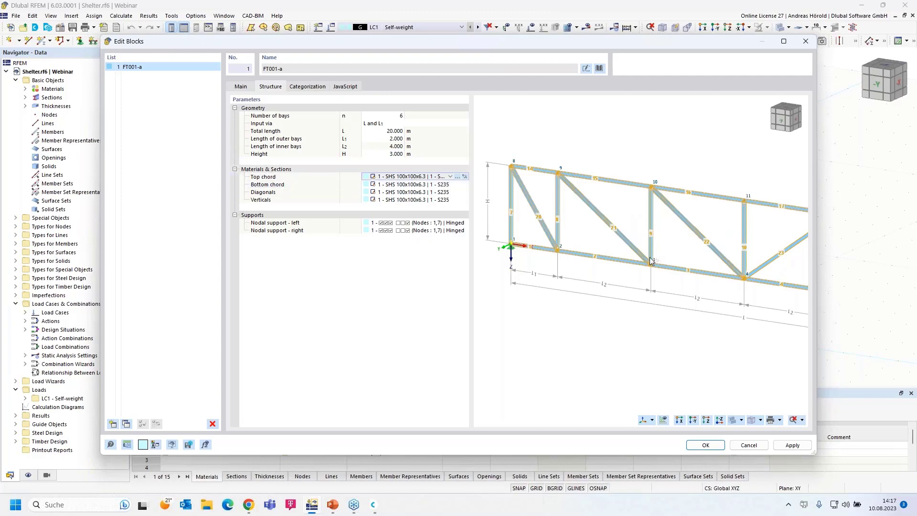
pyautogui.scroll(-3, 631, 242)
pyautogui.moveTo(631, 242); pyautogui.dragTo(648, 233, button='middle')
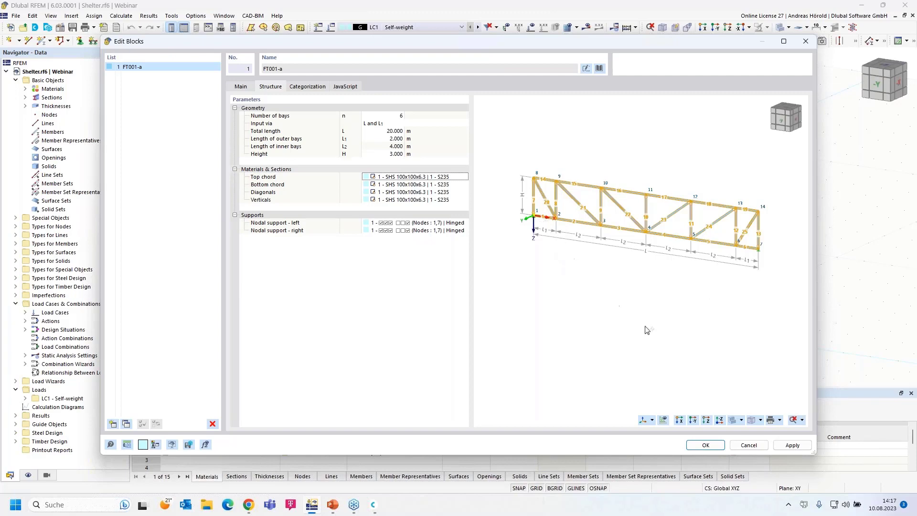
pyautogui.click(748, 447)
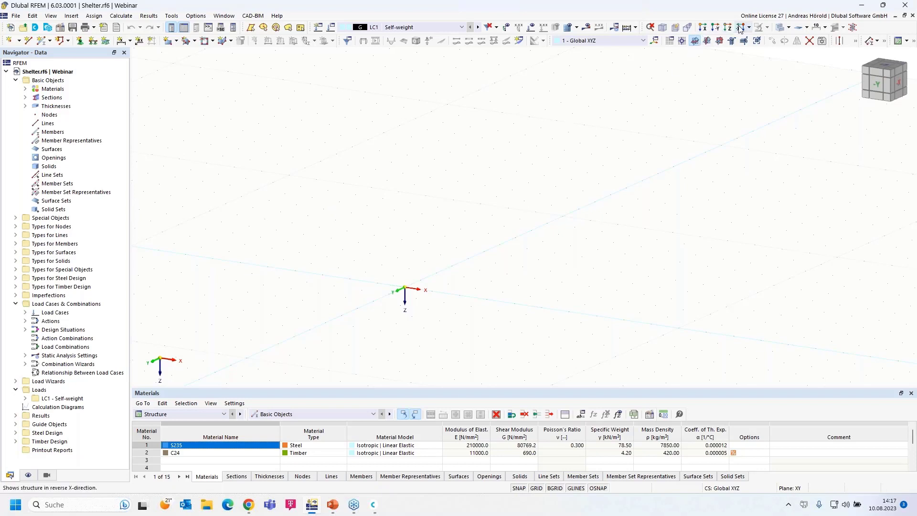
# Step: Make XZ the work plane and view the empty model face-on from -Y, zoomed and panned
pyautogui.click(719, 42)
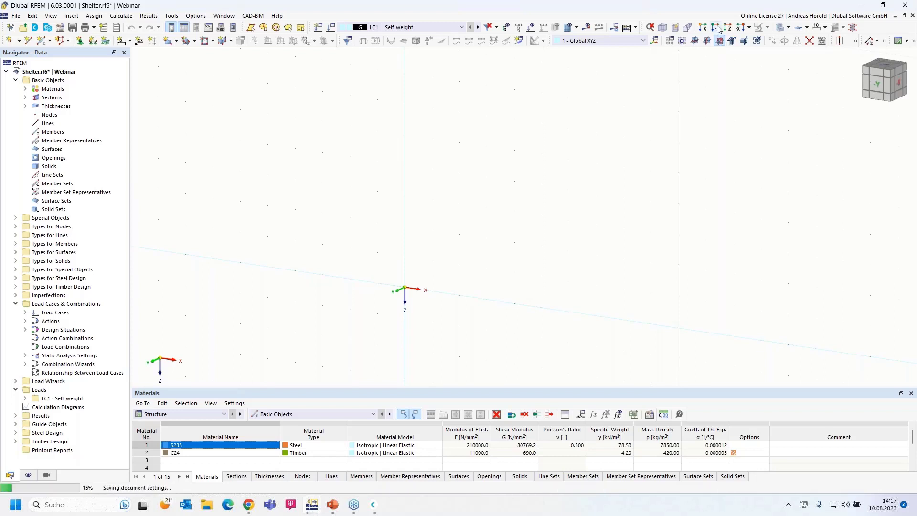
pyautogui.click(717, 29)
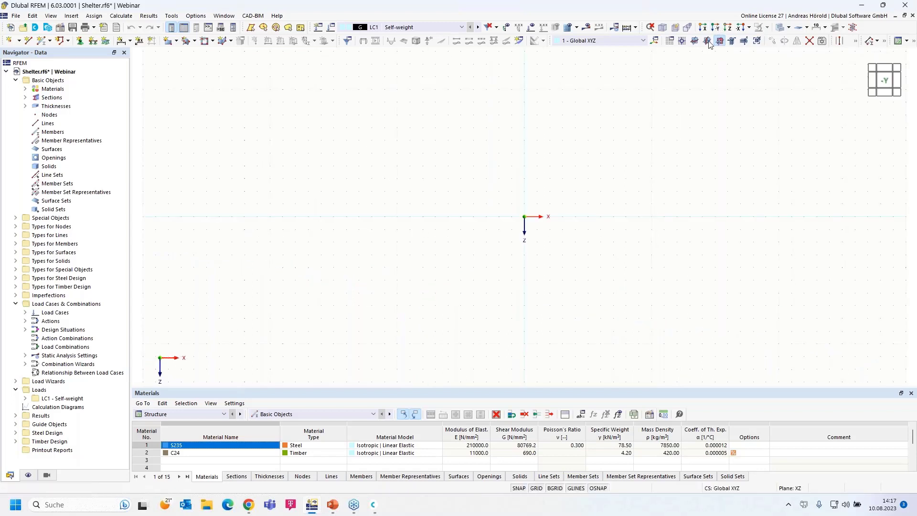
pyautogui.scroll(4, 563, 186)
pyautogui.moveTo(534, 205); pyautogui.dragTo(503, 248, button='middle')
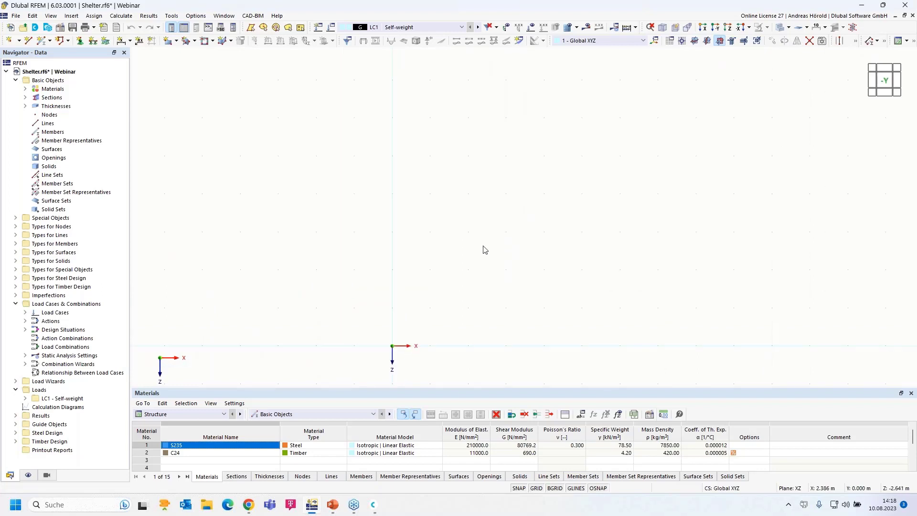
# Step: Start a new single member and open its SHS 100x100x6.3 start section for editing
pyautogui.click(42, 40)
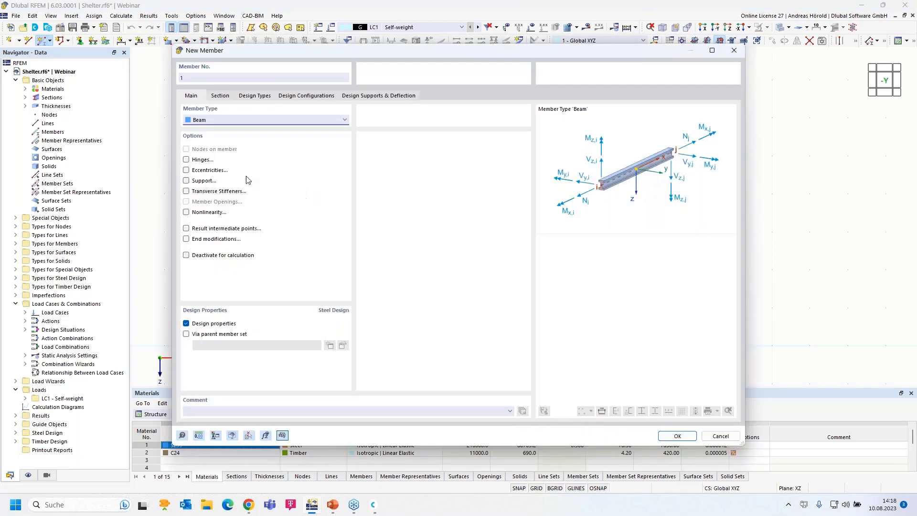
pyautogui.click(220, 96)
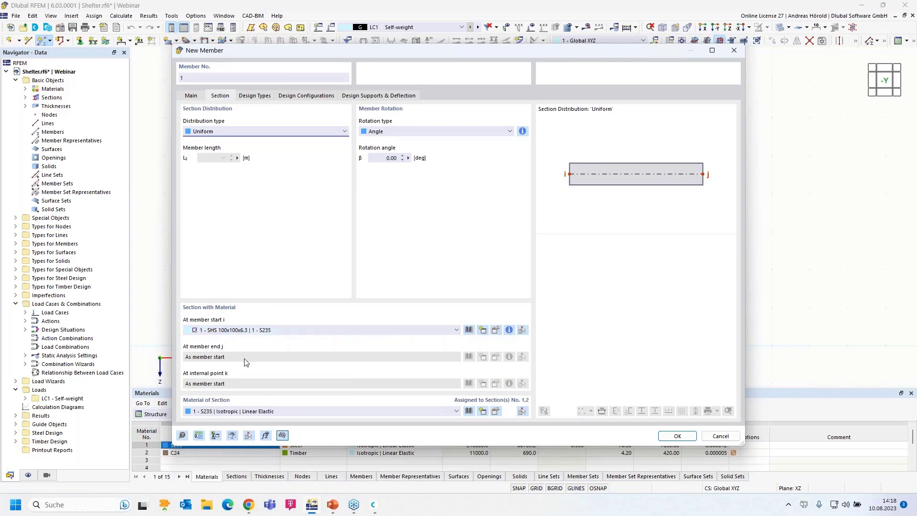
pyautogui.click(496, 330)
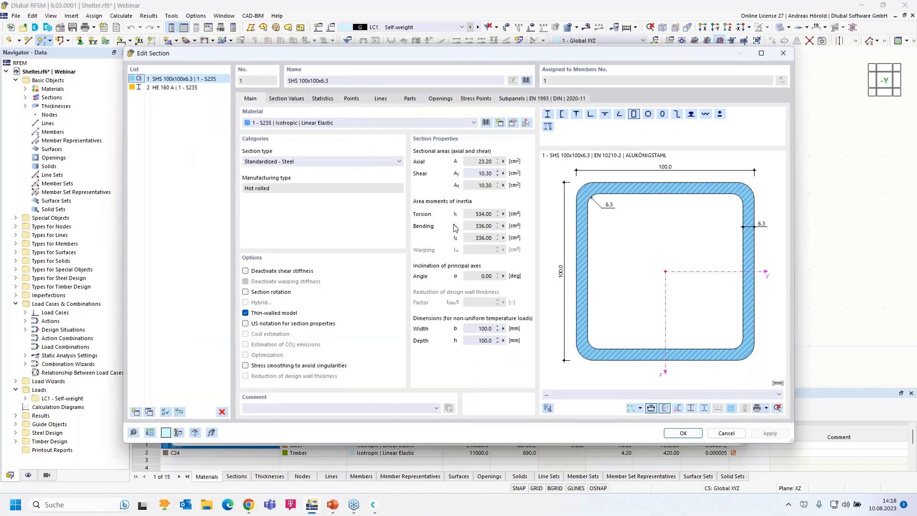
# Step: Pick SHS 100x100x6.3 (EN 10210-2) from the hollow section library and open its S235 material
pyautogui.click(526, 80)
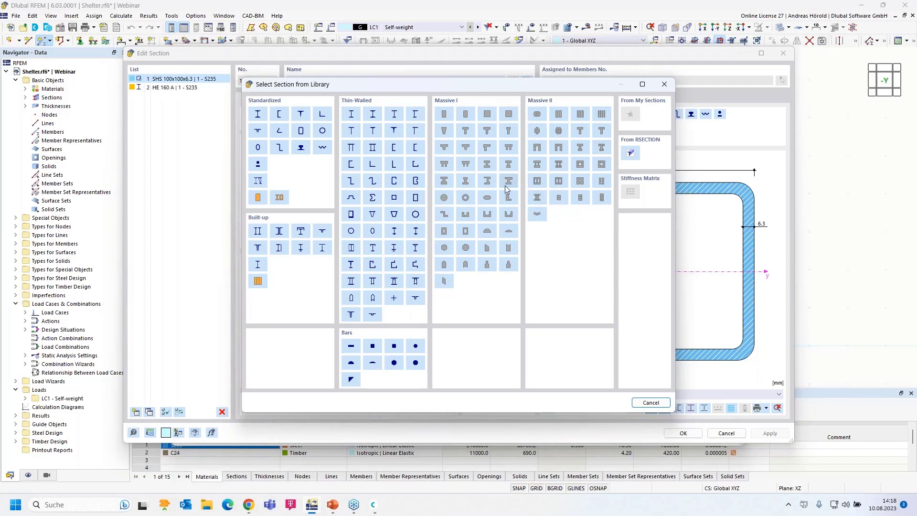
pyautogui.click(300, 131)
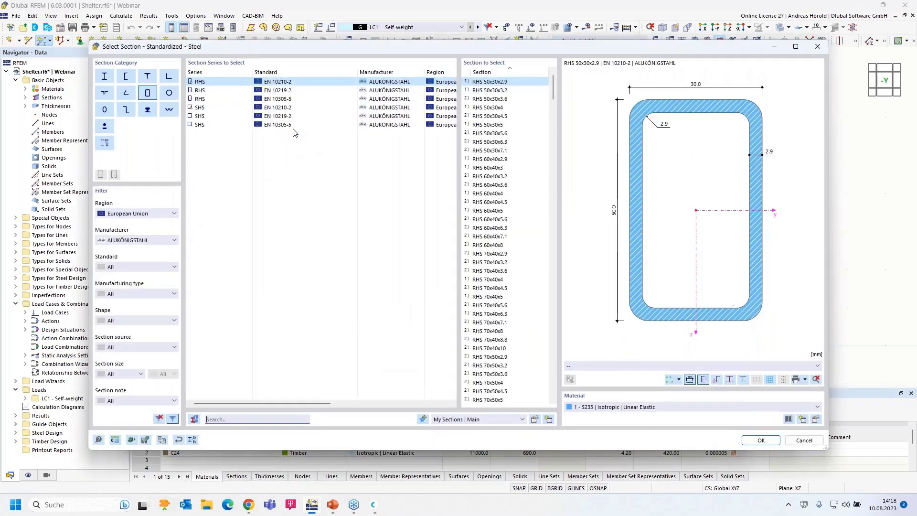
pyautogui.click(202, 109)
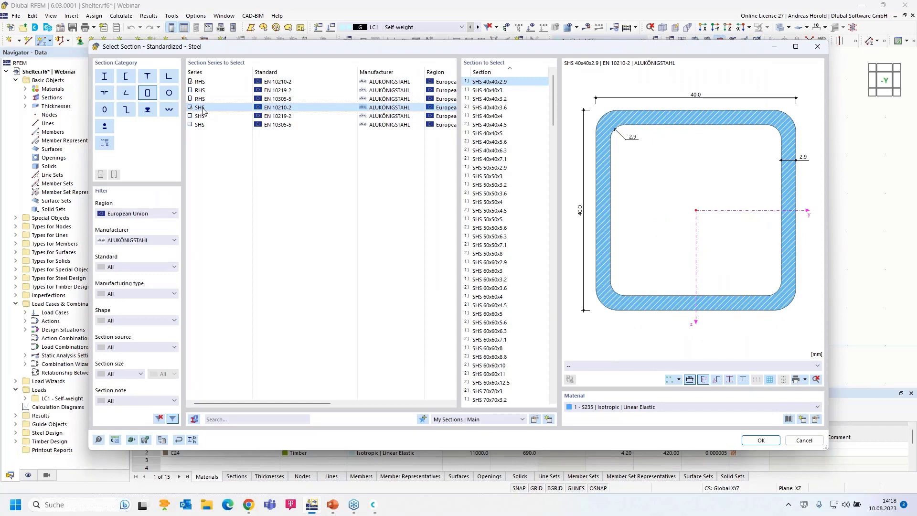
pyautogui.scroll(-15, 478, 262)
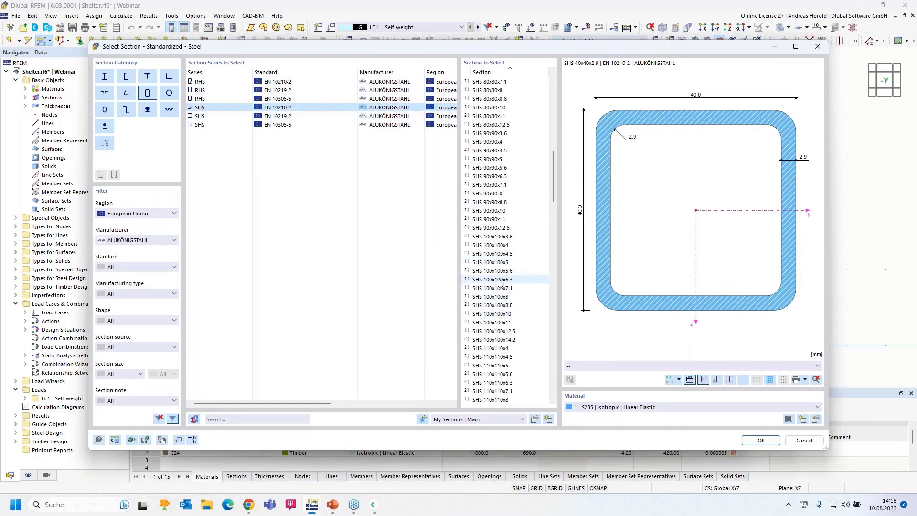
pyautogui.click(497, 280)
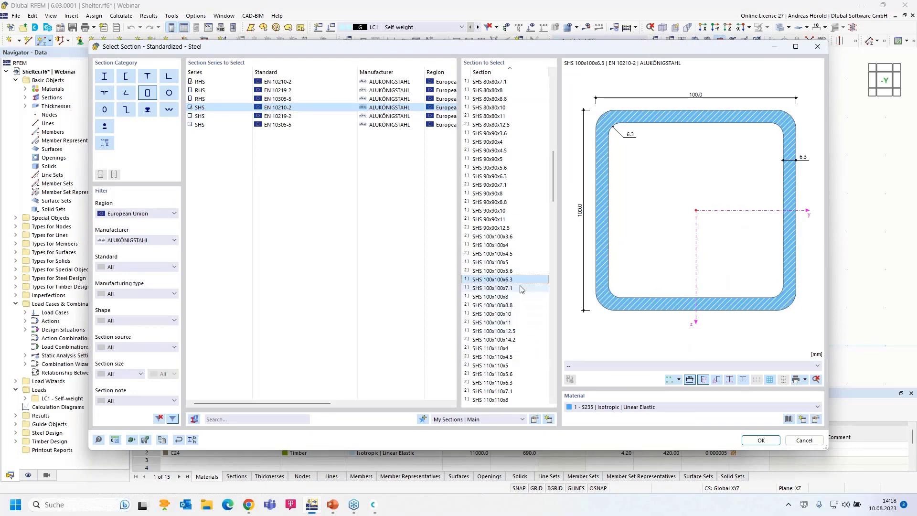
pyautogui.click(816, 418)
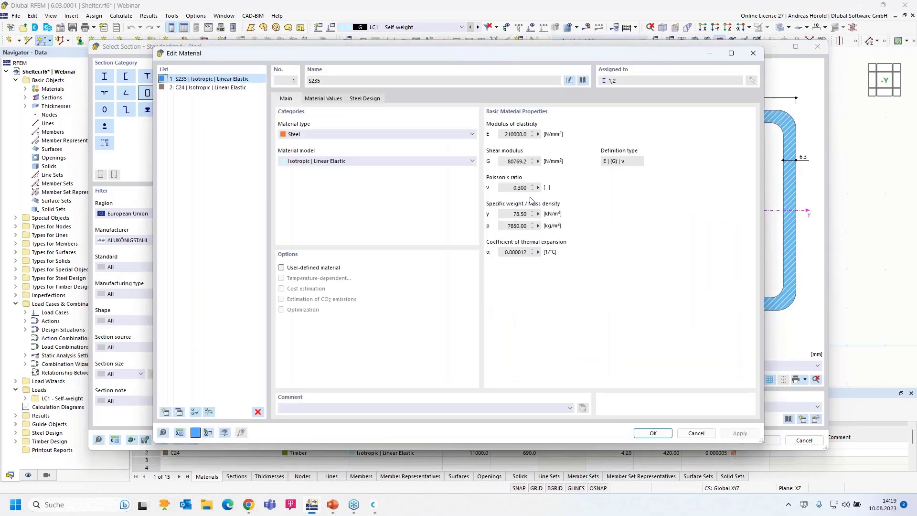
# Step: Select S235 from the European Union Steel S library and confirm the SHS 100x100x6.3 section
pyautogui.click(583, 80)
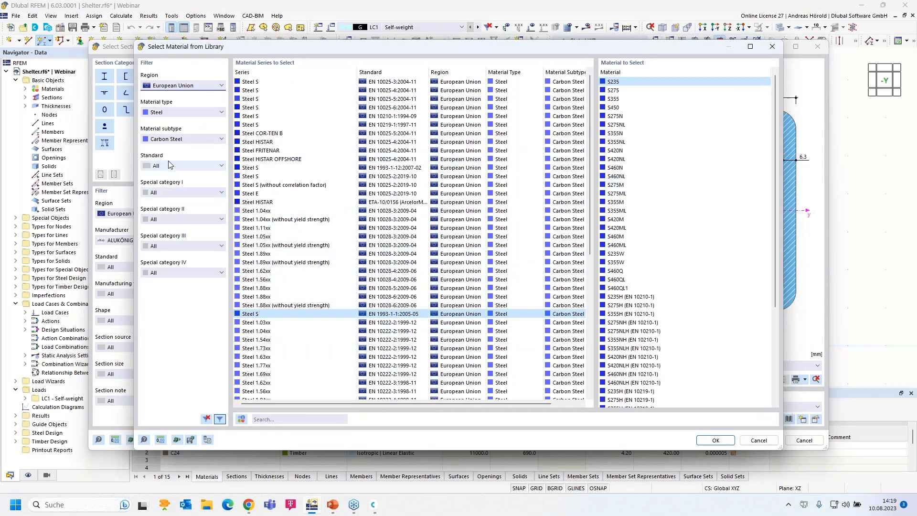
pyautogui.click(175, 86)
pyautogui.click(174, 86)
pyautogui.click(173, 114)
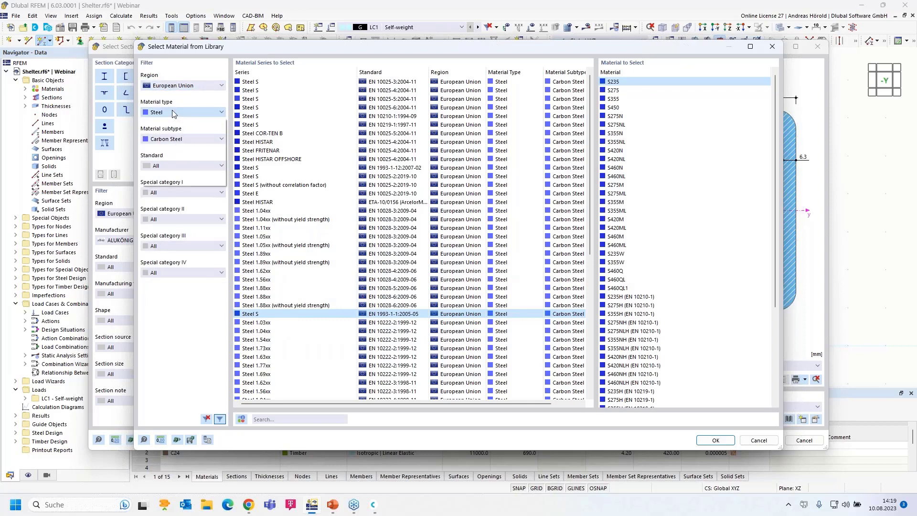
pyautogui.click(174, 113)
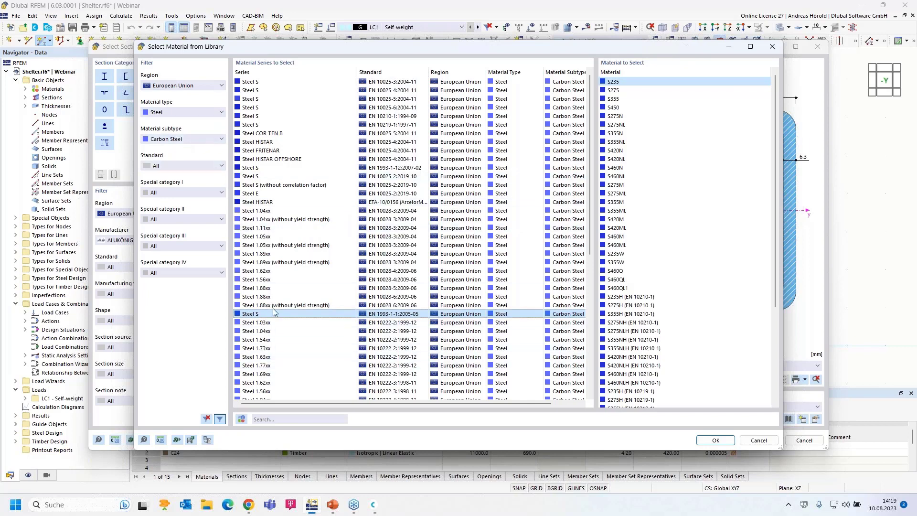
pyautogui.click(713, 441)
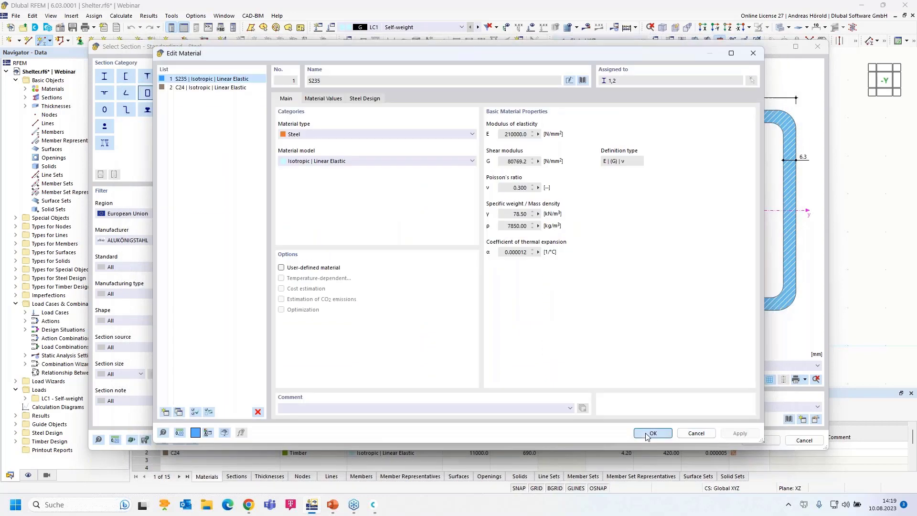
pyautogui.click(651, 433)
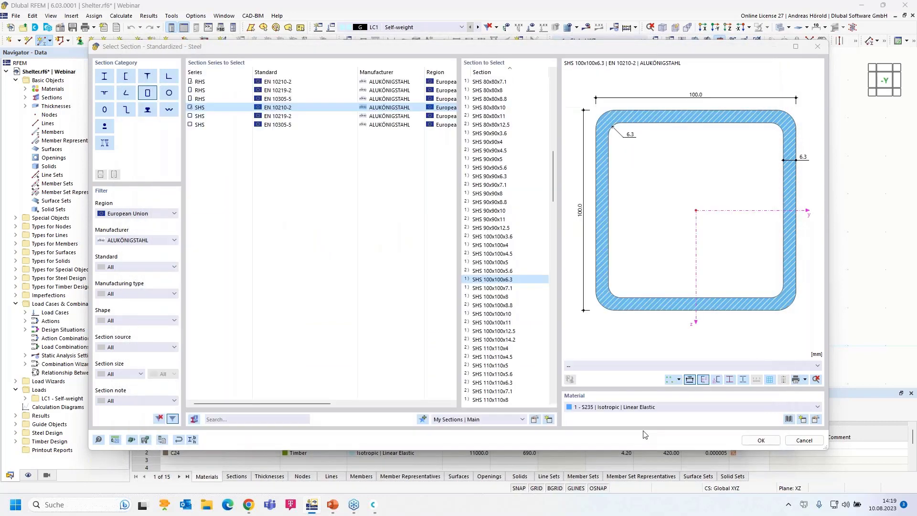
pyautogui.click(769, 442)
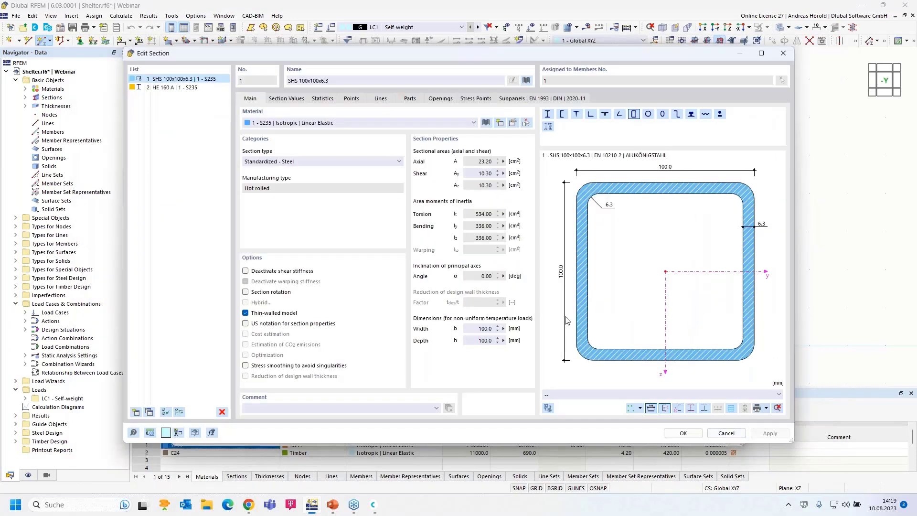
# Step: Draw member 1 as a 3 m vertical SHS column from the origin upward
pyautogui.click(679, 432)
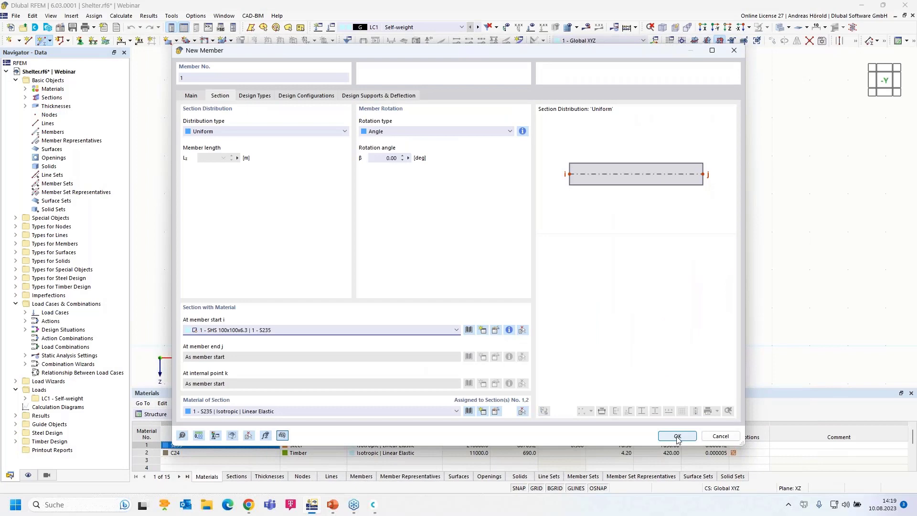
pyautogui.click(678, 436)
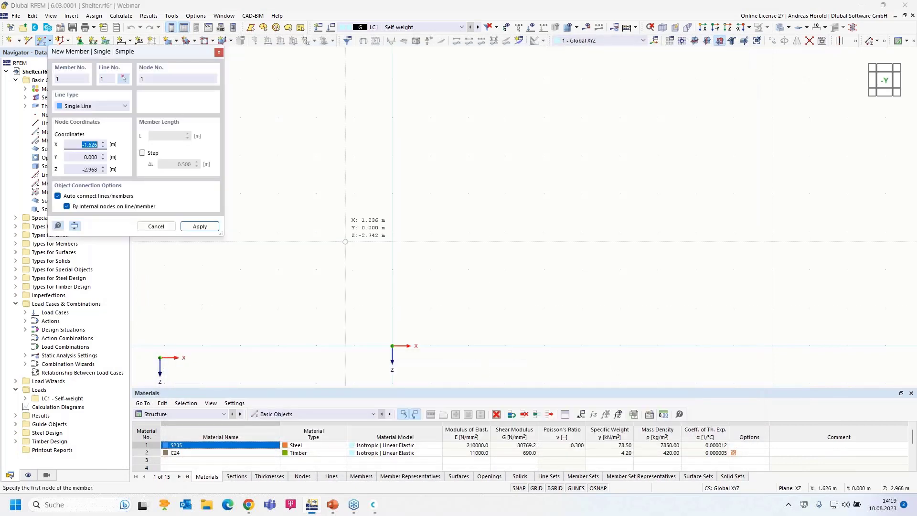
pyautogui.click(392, 346)
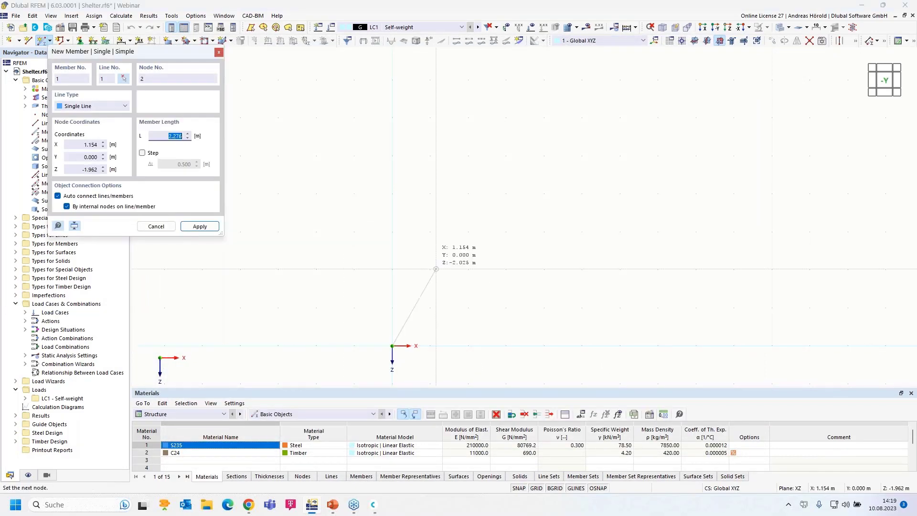
pyautogui.click(392, 232)
pyautogui.press('Escape')
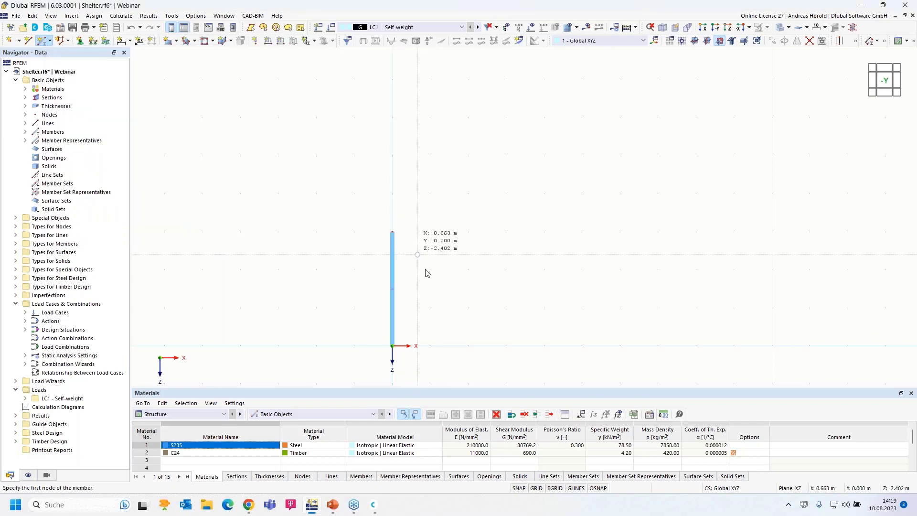
pyautogui.scroll(3, 430, 316)
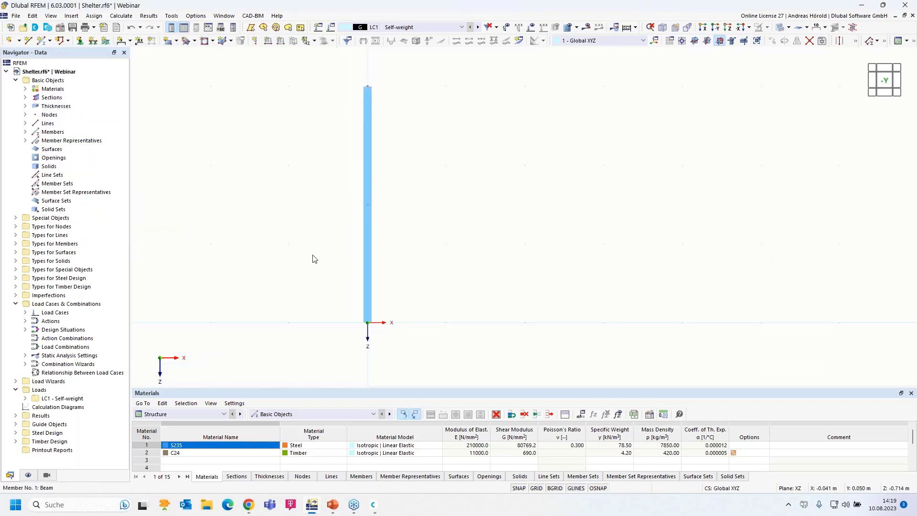
# Step: Assign support type 2 - Fixed, with no nonlinearity on ux or φX, to the column's base node
pyautogui.click(80, 41)
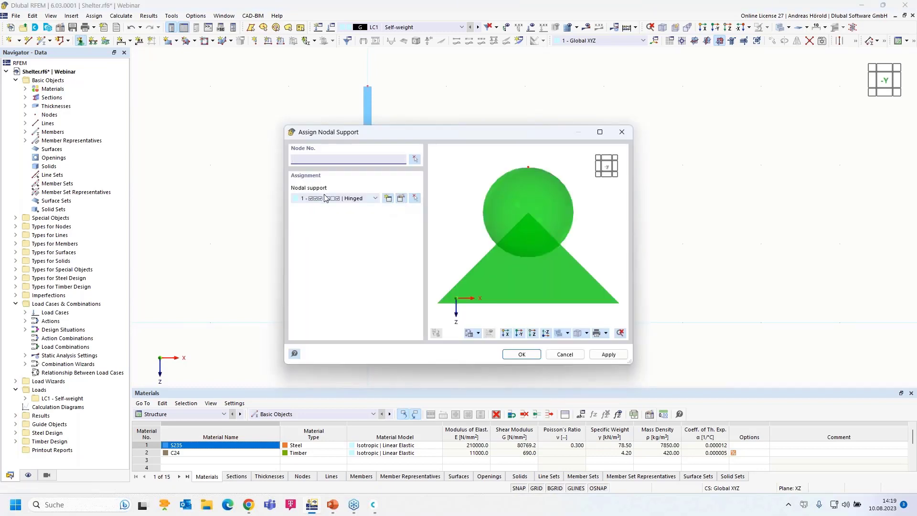
pyautogui.click(376, 199)
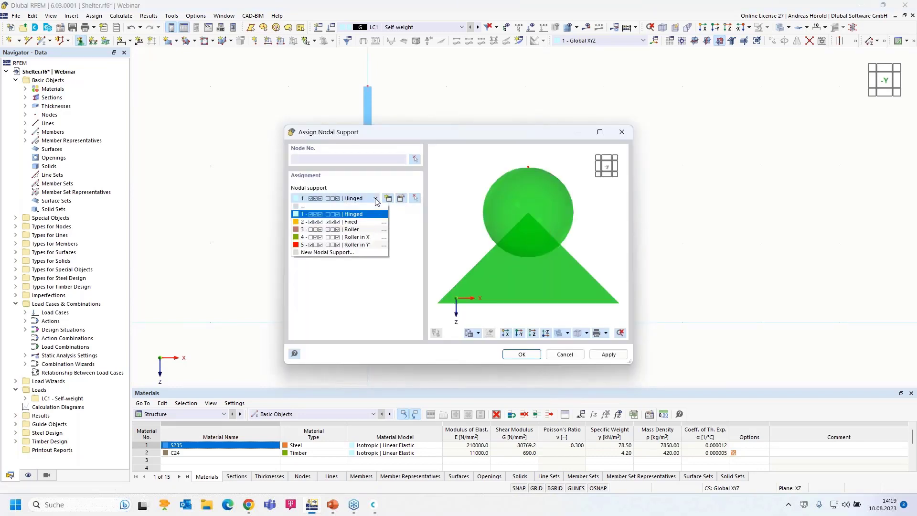
pyautogui.click(362, 223)
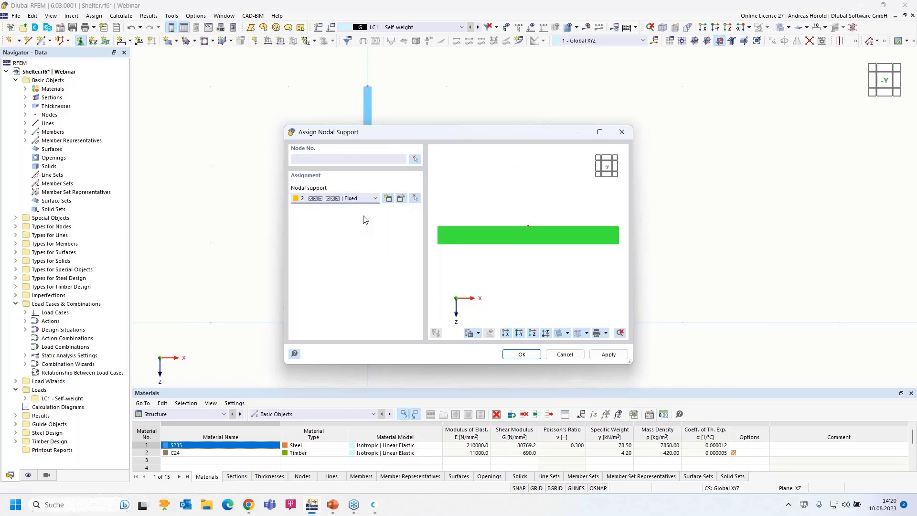
pyautogui.click(402, 199)
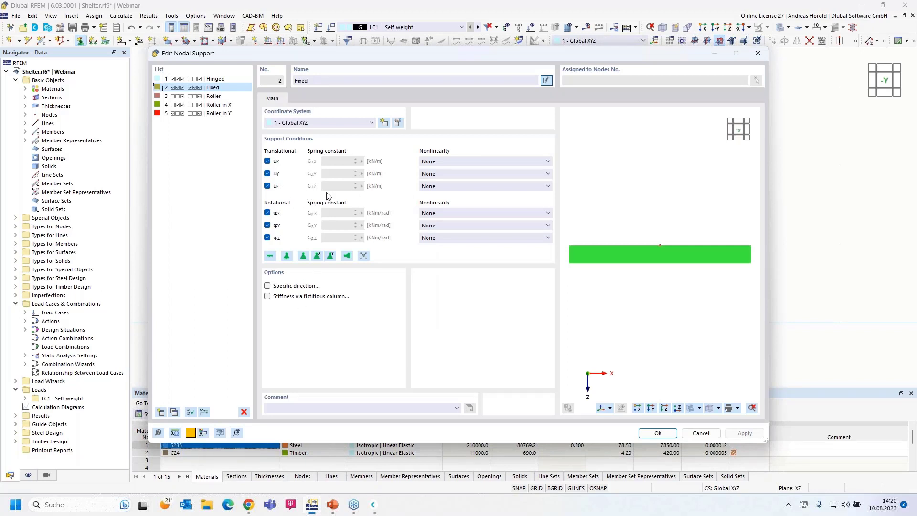
pyautogui.click(493, 162)
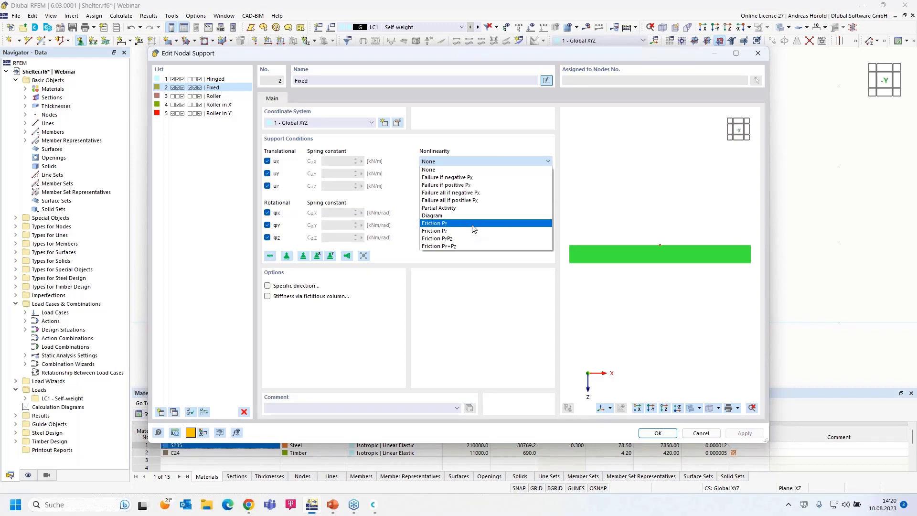
pyautogui.click(487, 304)
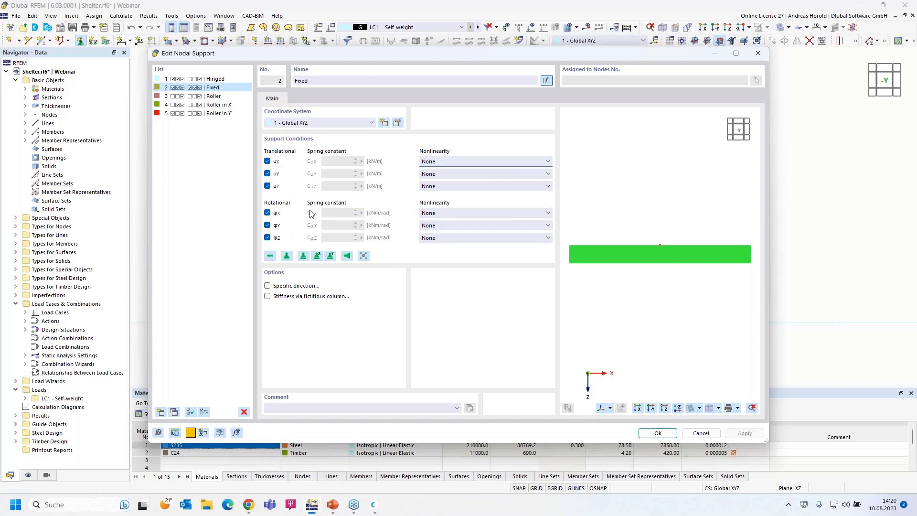
pyautogui.click(491, 213)
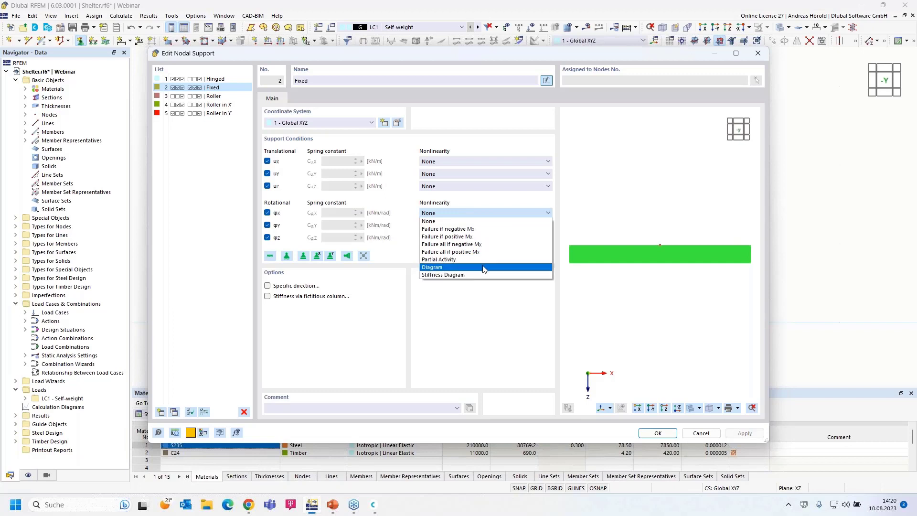
pyautogui.click(473, 335)
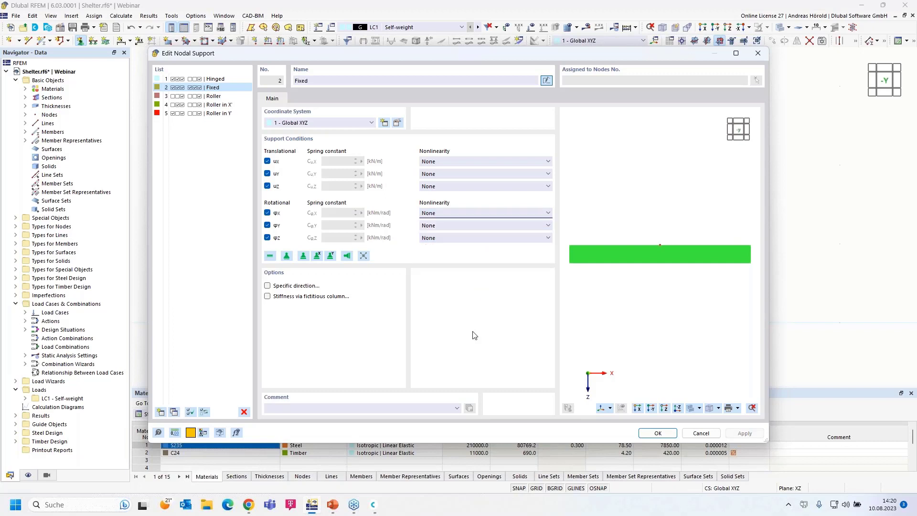
pyautogui.click(658, 434)
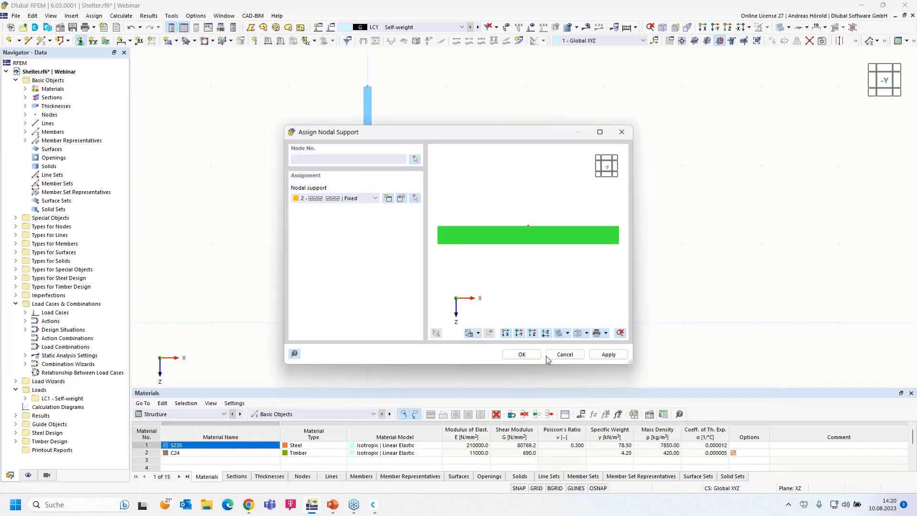
pyautogui.click(510, 354)
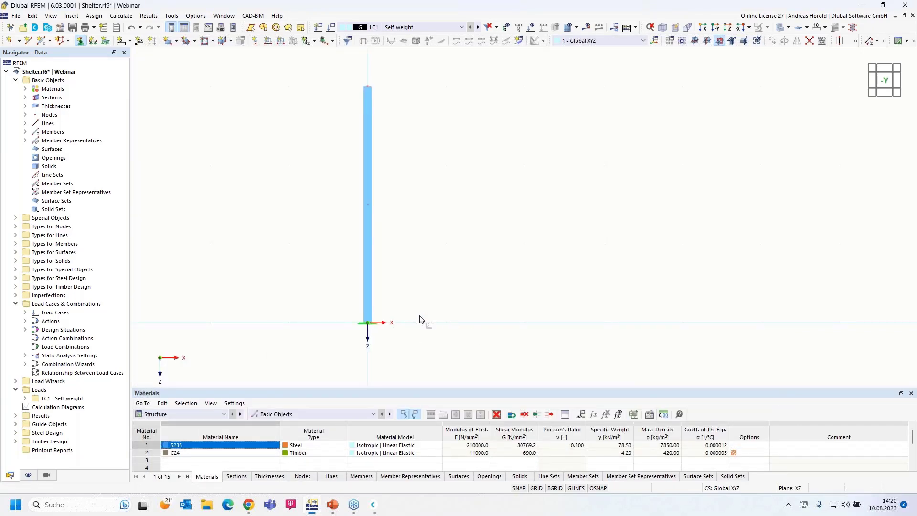
# Step: Enlarge the support symbols with the graphic size slider and window-select the column with its support
pyautogui.scroll(1, 431, 314)
pyautogui.moveTo(428, 297); pyautogui.dragTo(445, 320, button='middle')
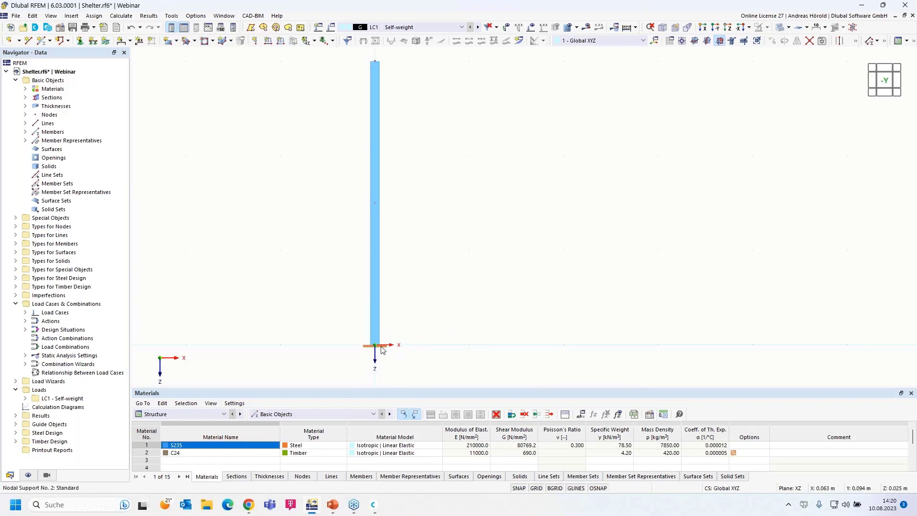
pyautogui.moveTo(382, 350)
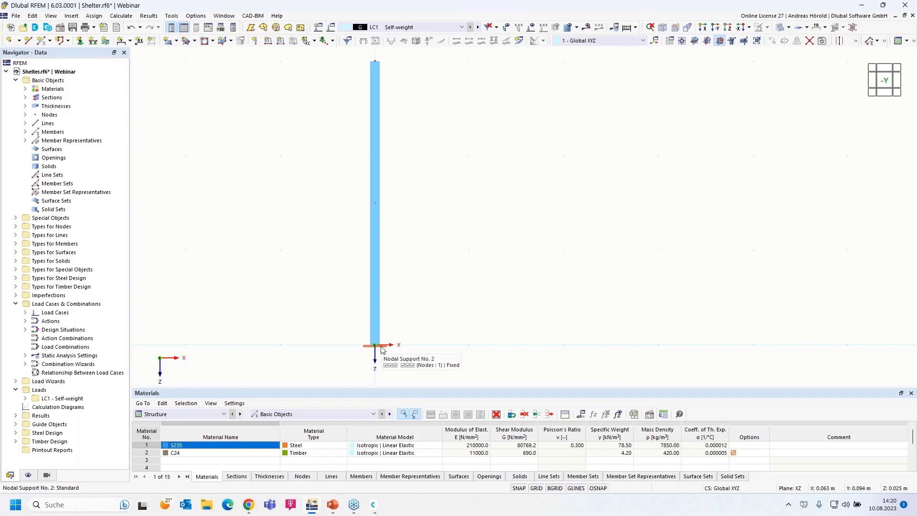
pyautogui.rightClick(383, 349)
pyautogui.moveTo(531, 214); pyautogui.dragTo(598, 219)
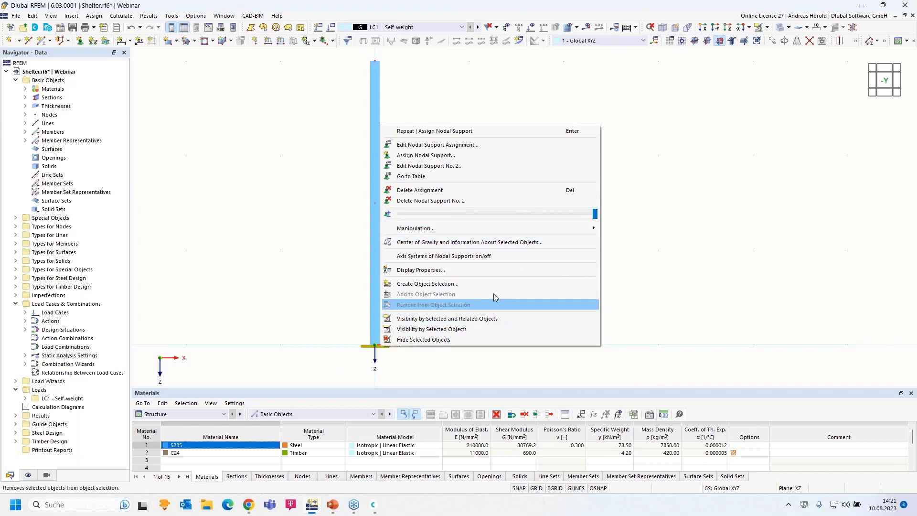
pyautogui.moveTo(595, 213); pyautogui.dragTo(570, 224)
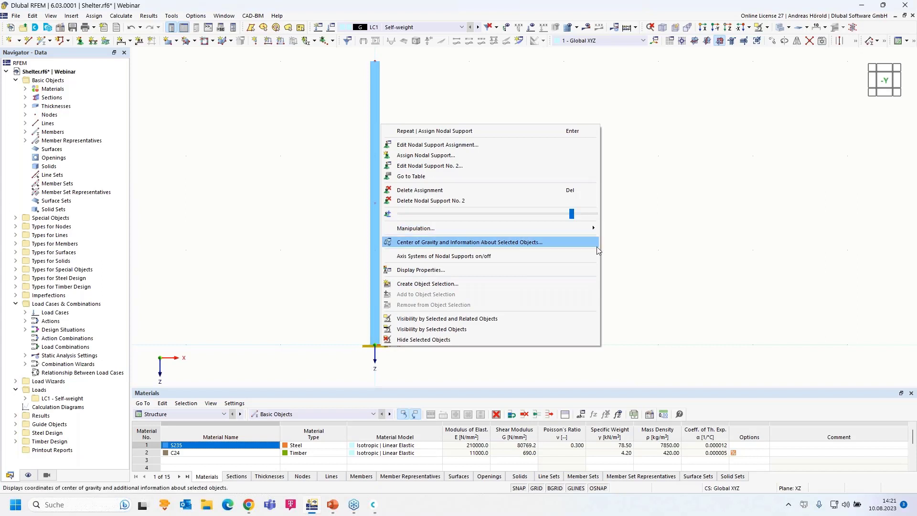
pyautogui.click(647, 250)
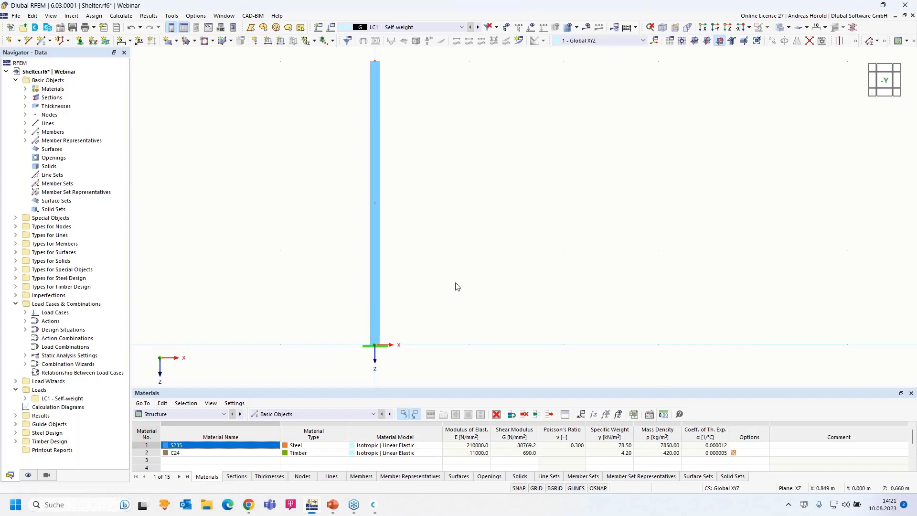
pyautogui.scroll(-2, 456, 285)
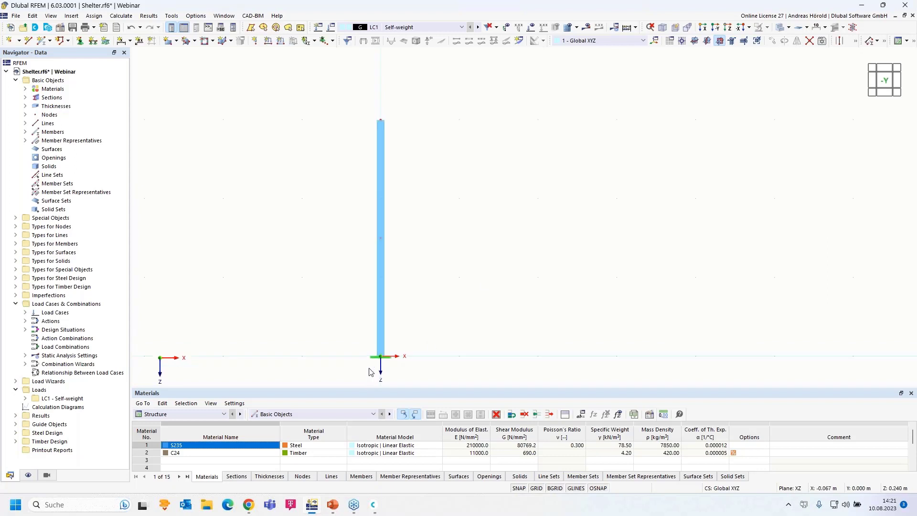
pyautogui.moveTo(333, 379); pyautogui.dragTo(475, 101)
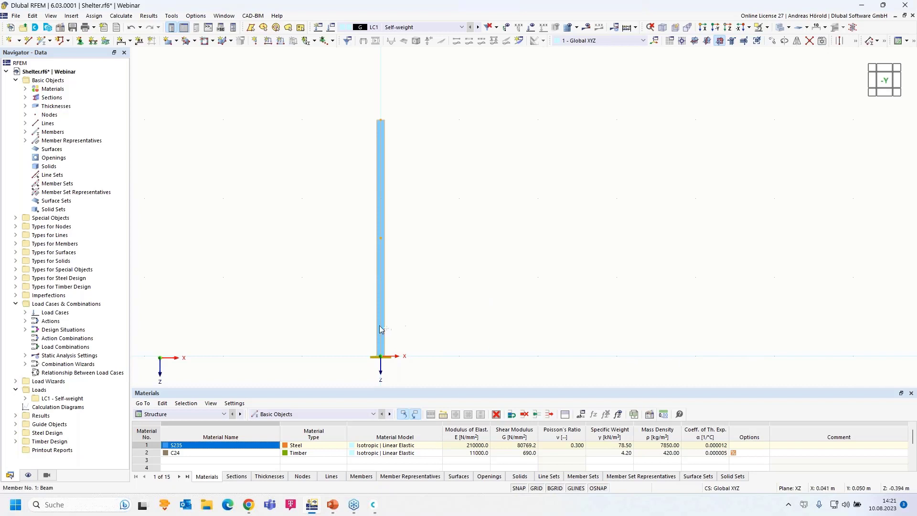
# Step: Copy the SHS column with its fixed base 5.000 m along X, then deselect it
pyautogui.moveTo(381, 354); pyautogui.dragTo(775, 359)
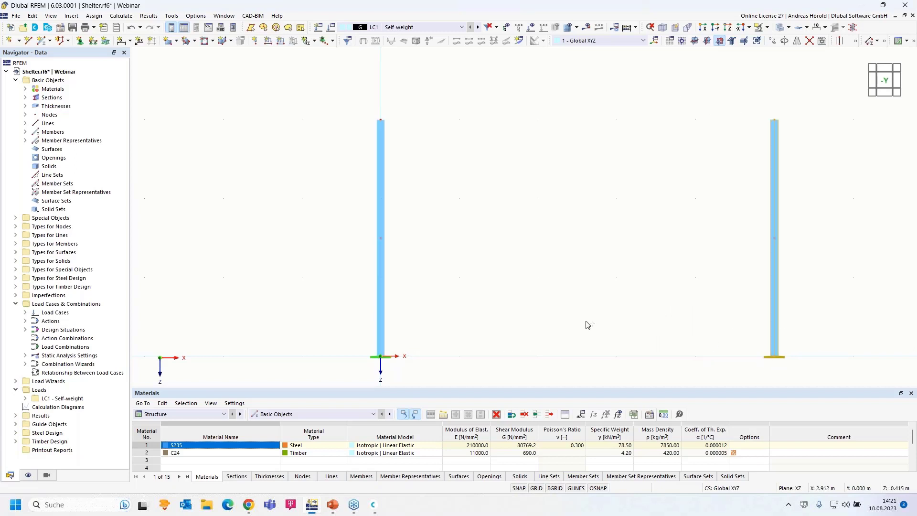
pyautogui.scroll(-2, 497, 306)
pyautogui.click(487, 281)
pyautogui.scroll(3, 533, 250)
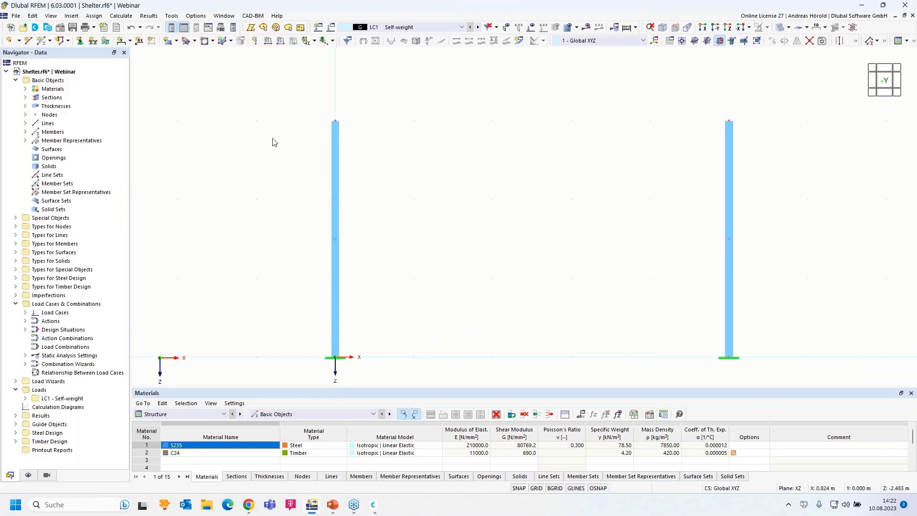
# Step: Define the new member with section 2, HE 160 A in S235, picked from the HE A library series
pyautogui.click(42, 43)
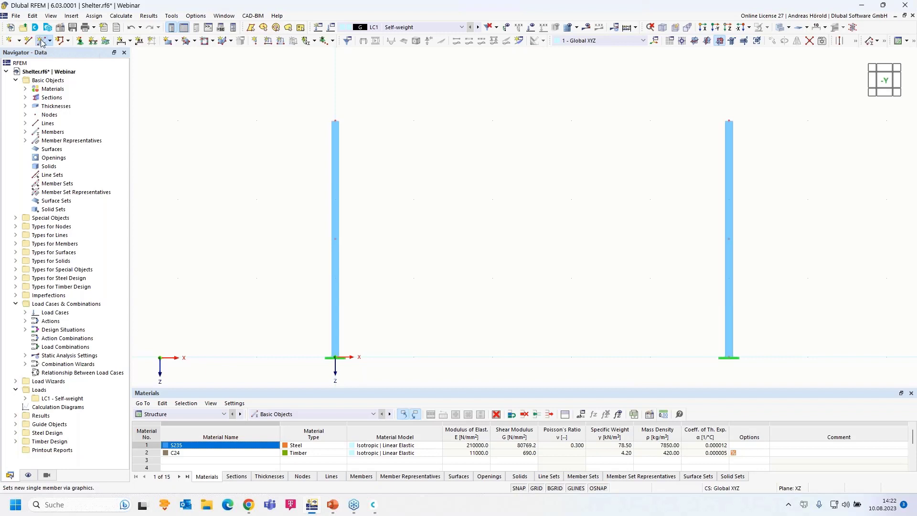
pyautogui.click(221, 96)
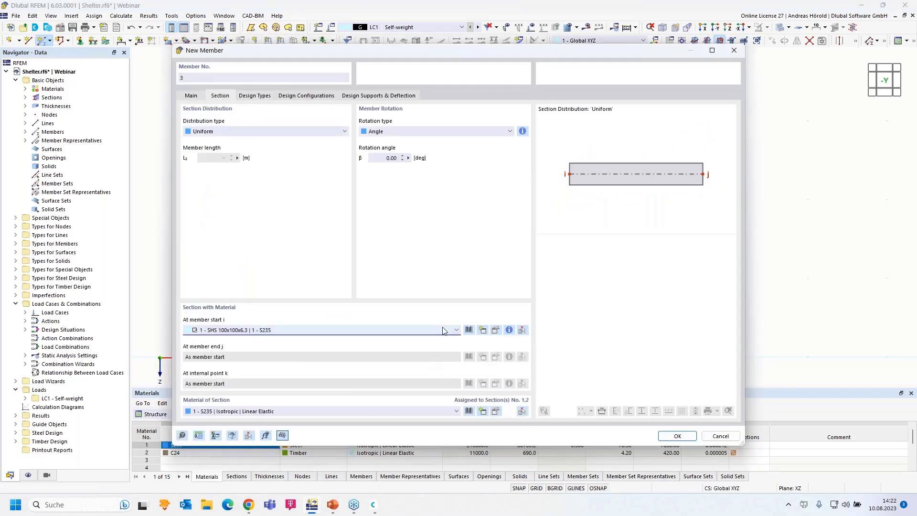
pyautogui.click(443, 331)
pyautogui.click(437, 348)
pyautogui.click(497, 330)
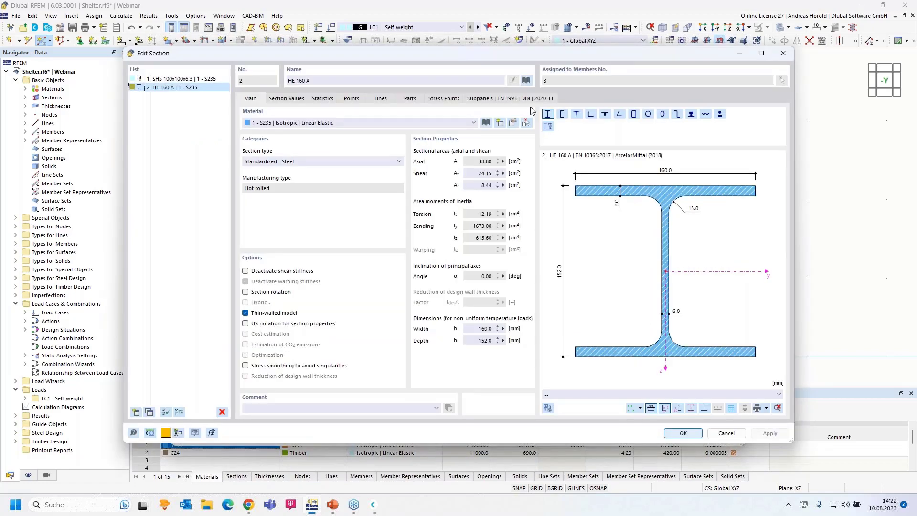
pyautogui.click(526, 81)
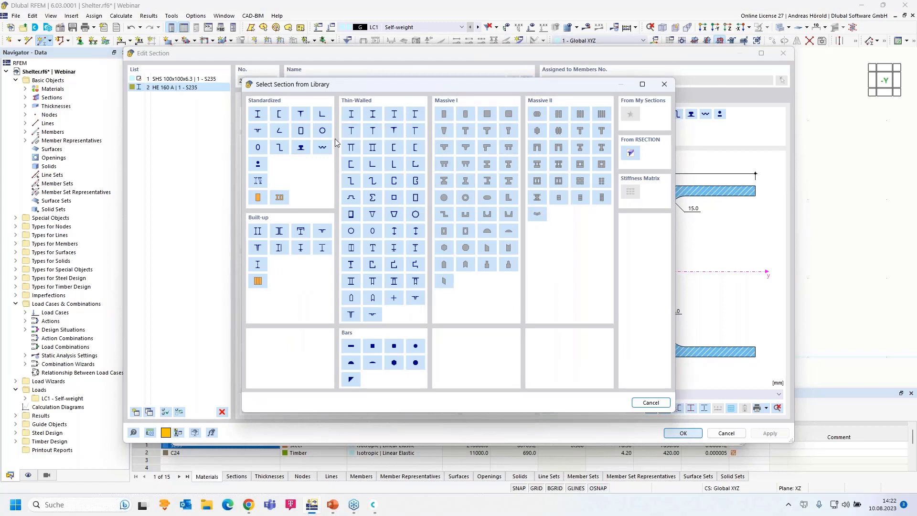
pyautogui.click(257, 115)
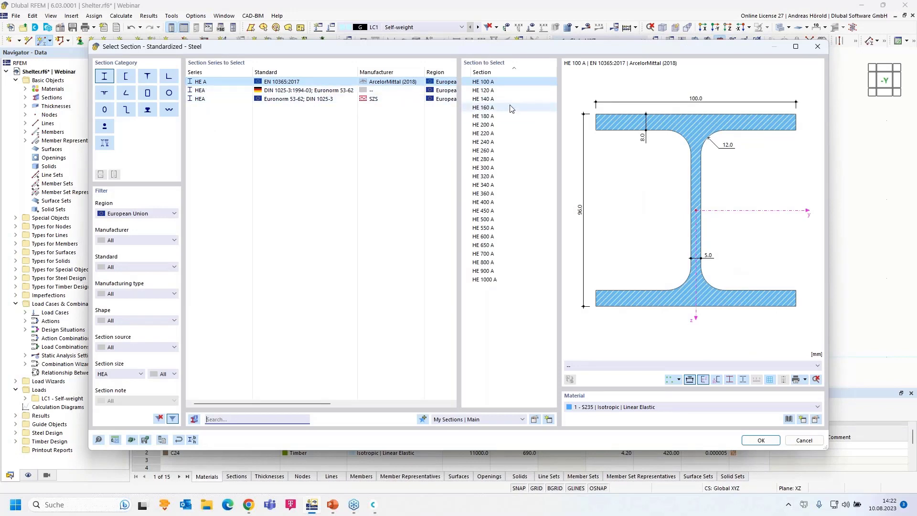
pyautogui.click(494, 108)
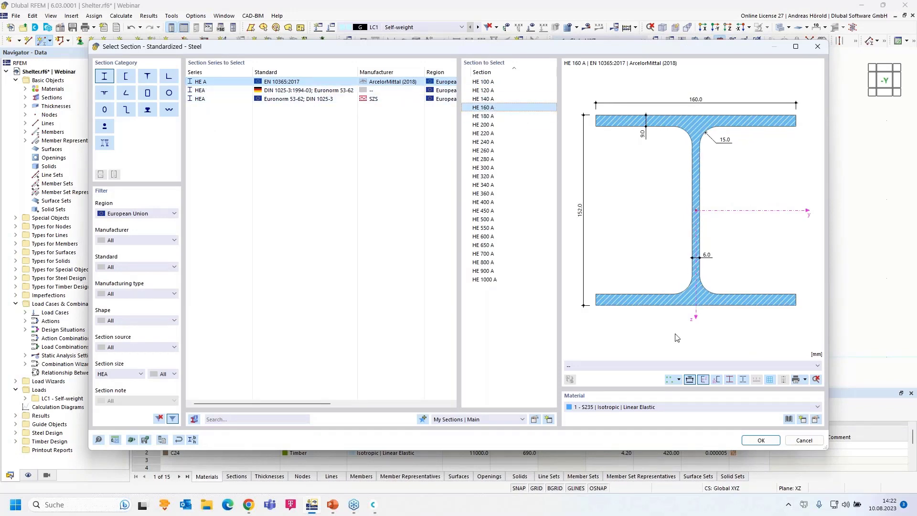
pyautogui.click(755, 441)
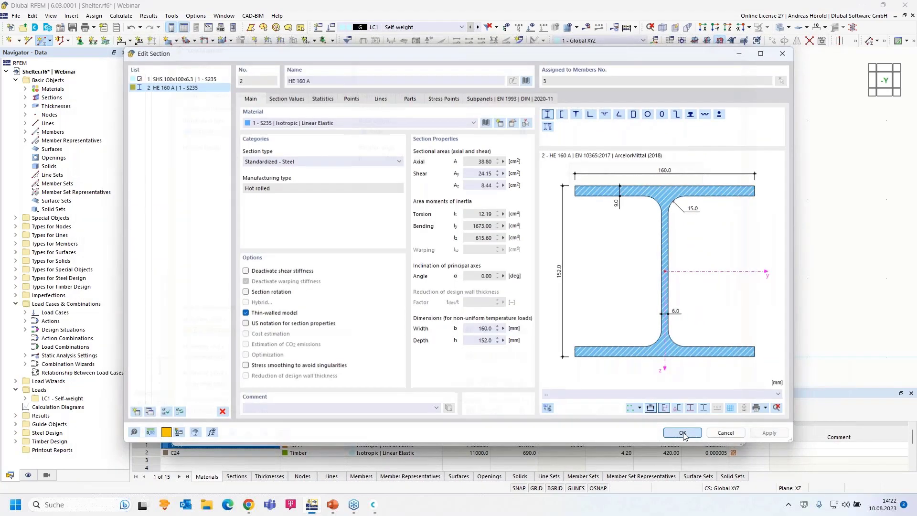
pyautogui.click(683, 433)
# Step: Draw the HE 160 A beam from X = -1.000 to the left column top, then to the right column top
pyautogui.click(676, 436)
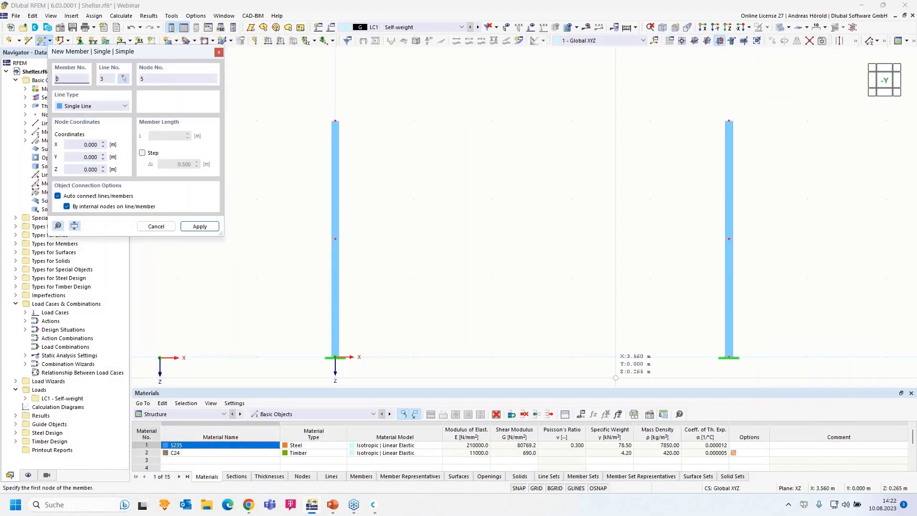
pyautogui.click(256, 120)
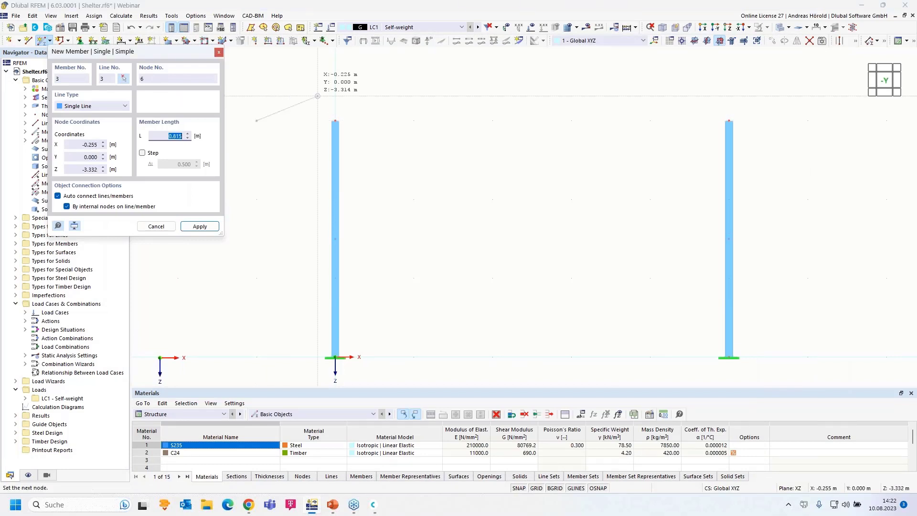
pyautogui.click(340, 114)
pyautogui.click(335, 120)
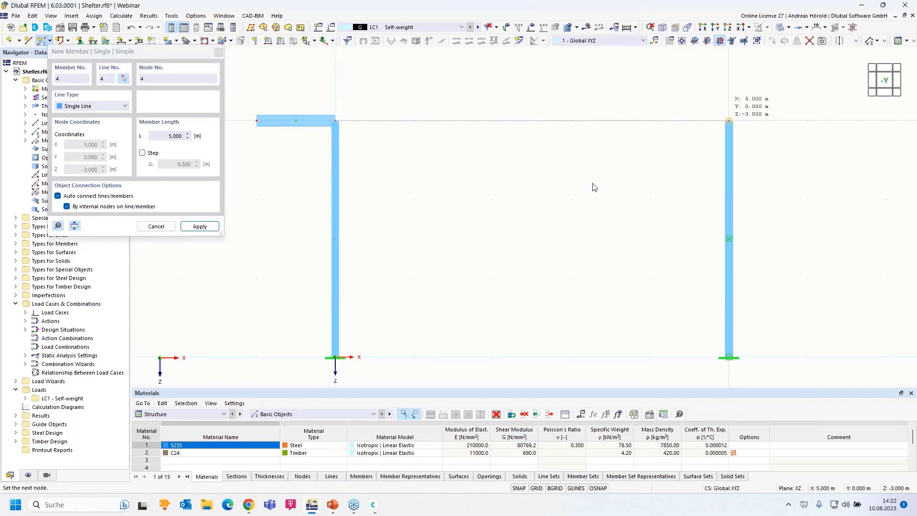
pyautogui.click(729, 121)
pyautogui.scroll(-2, 592, 185)
pyautogui.press('Escape')
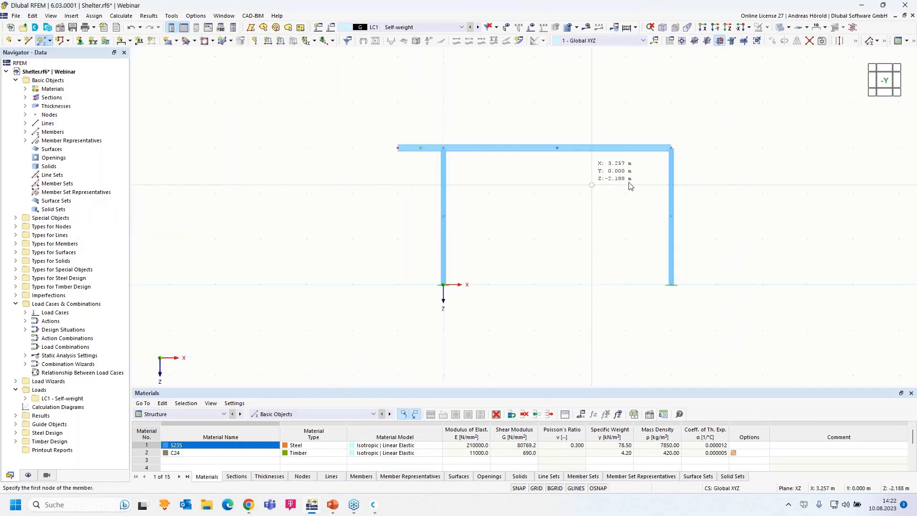
# Step: Pan and recentre the view on the new portal frame
pyautogui.moveTo(552, 239); pyautogui.dragTo(447, 227, button='middle')
pyautogui.moveTo(546, 220); pyautogui.dragTo(453, 316)
pyautogui.scroll(3, 569, 210)
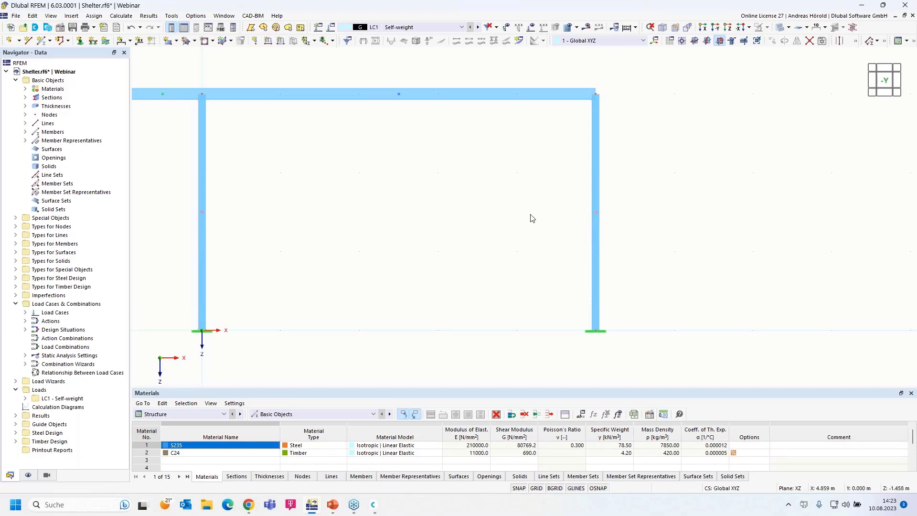
pyautogui.scroll(-3, 409, 194)
pyautogui.moveTo(412, 195); pyautogui.dragTo(499, 196, button='middle')
pyautogui.scroll(3, 498, 196)
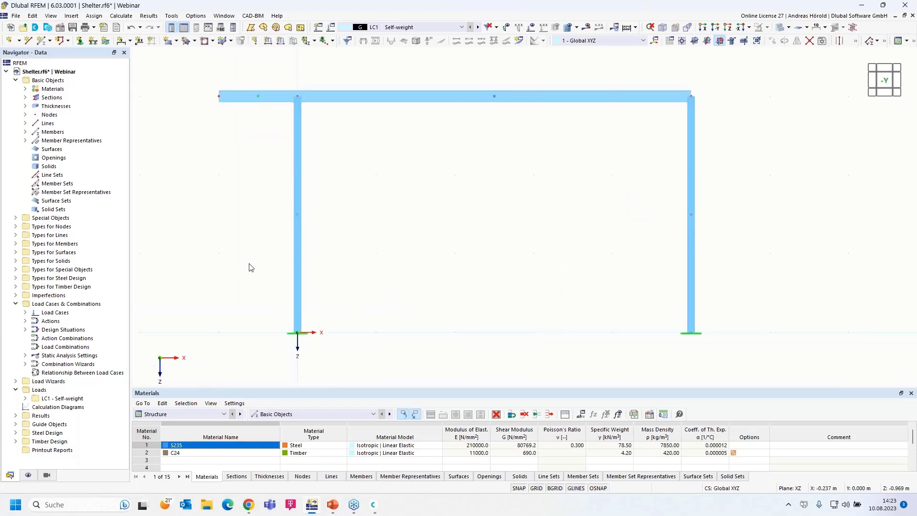
# Step: Turn off Member Representatives and Member Set Representatives in the Display settings, then window-select the frame
pyautogui.click(28, 476)
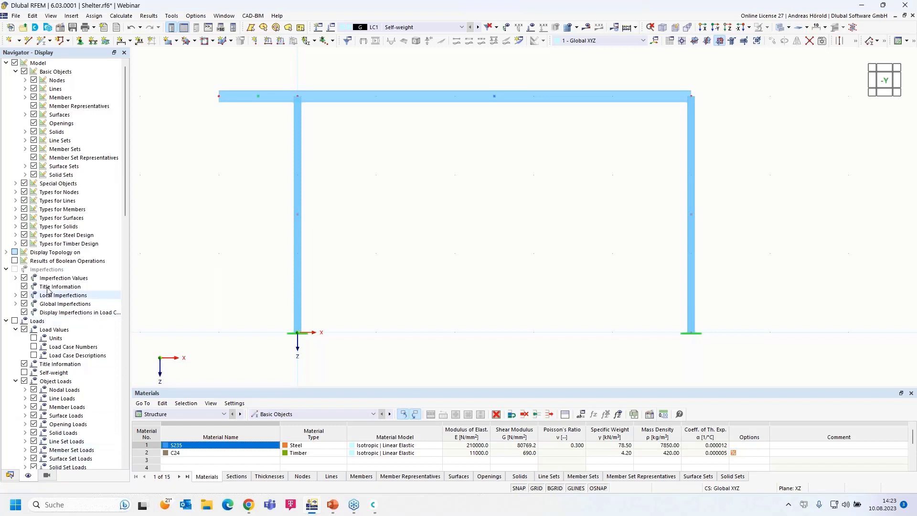
pyautogui.click(34, 106)
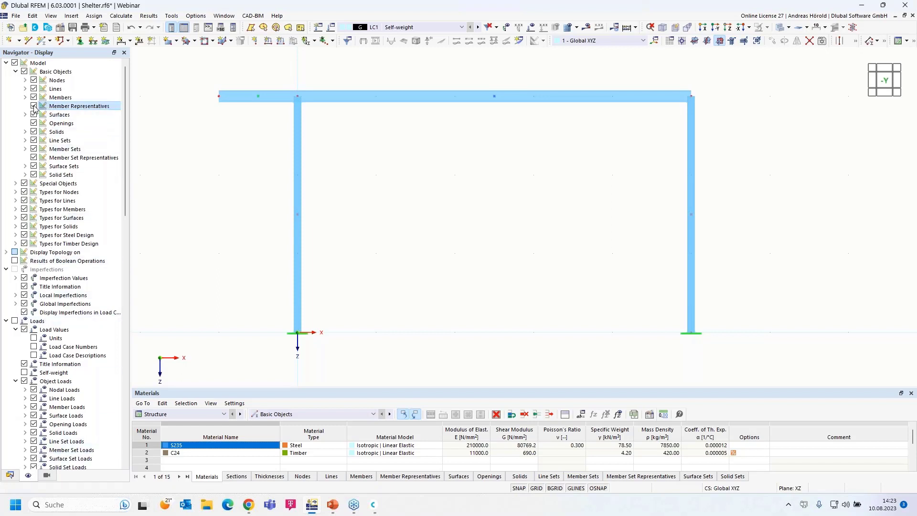
pyautogui.click(34, 157)
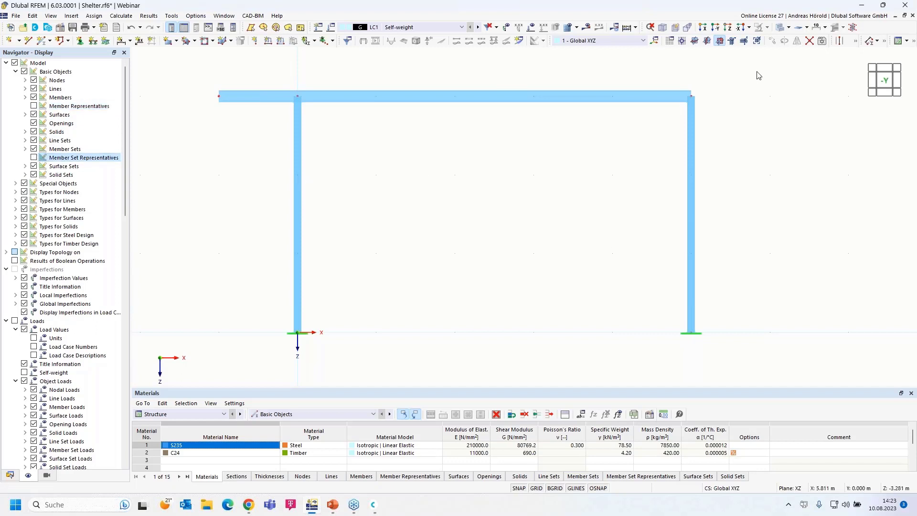
pyautogui.moveTo(764, 66); pyautogui.dragTo(496, 362)
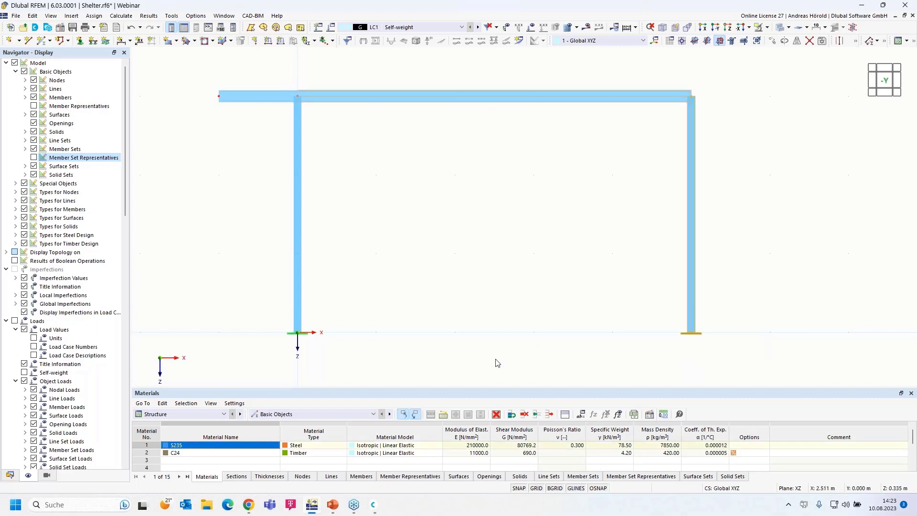
pyautogui.scroll(-3, 539, 324)
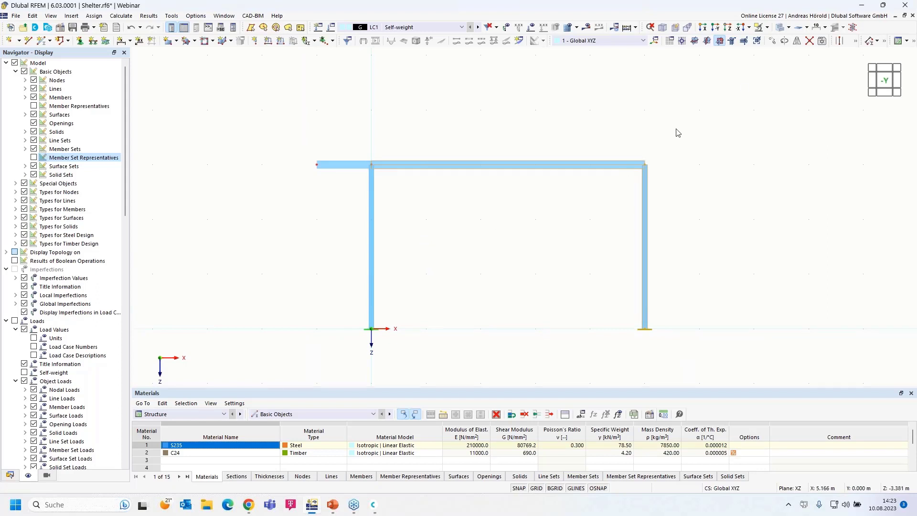
# Step: Copy the selected frame 5 m along X using Move/Copy with Create copy checked
pyautogui.click(772, 43)
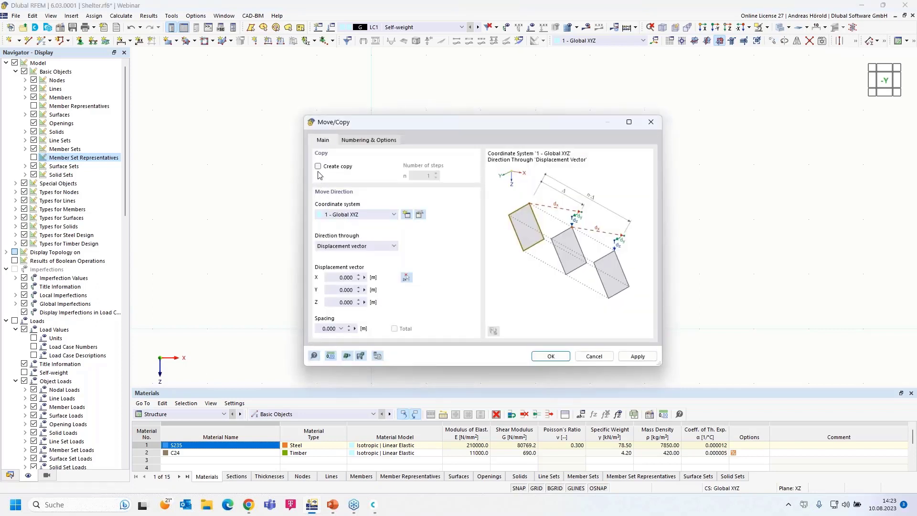
pyautogui.click(318, 167)
pyautogui.click(332, 278)
pyautogui.write('5')
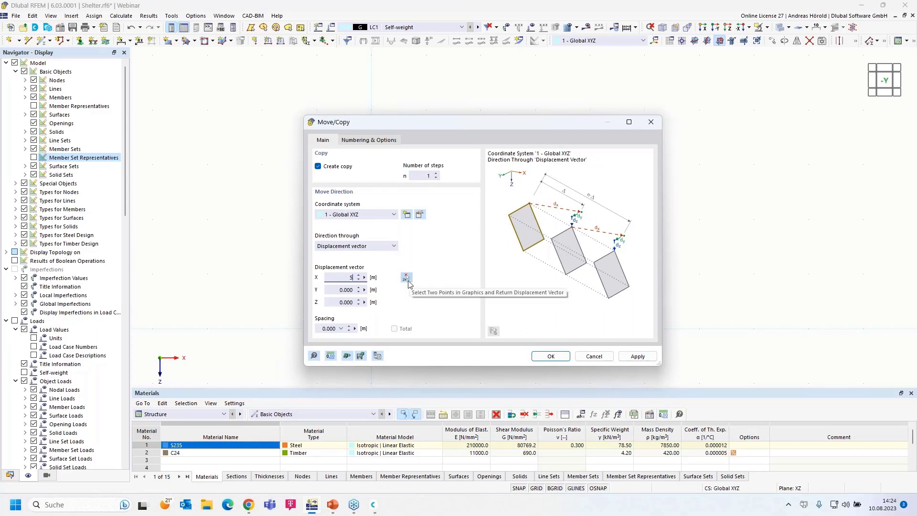
pyautogui.click(550, 356)
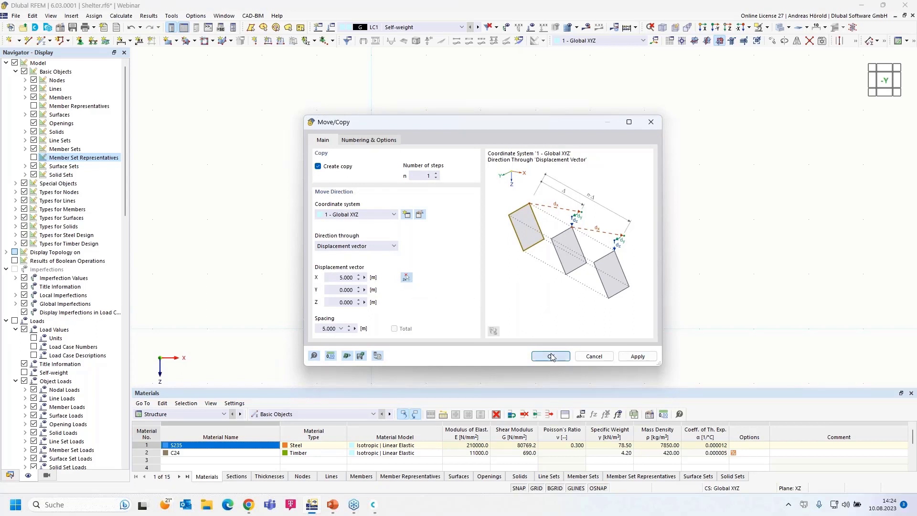
pyautogui.scroll(-3, 743, 293)
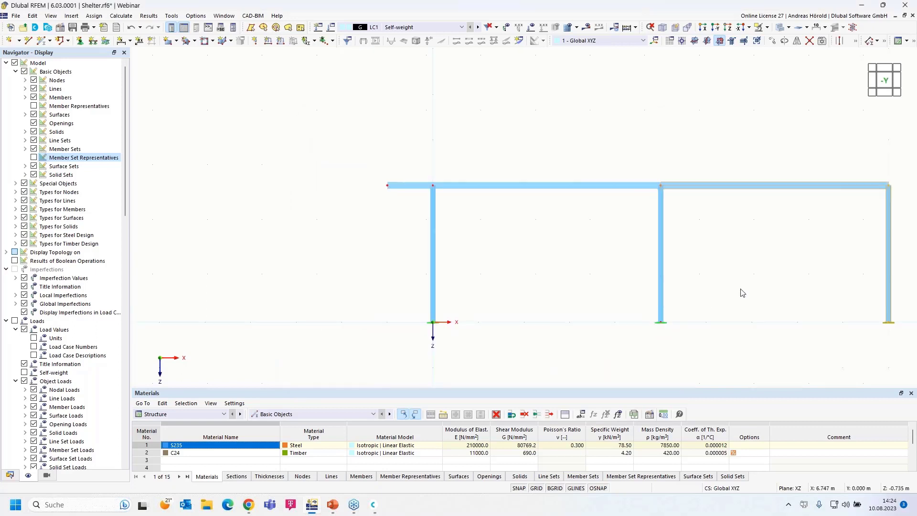
pyautogui.moveTo(710, 282); pyautogui.dragTo(616, 249, button='middle')
pyautogui.scroll(4, 616, 249)
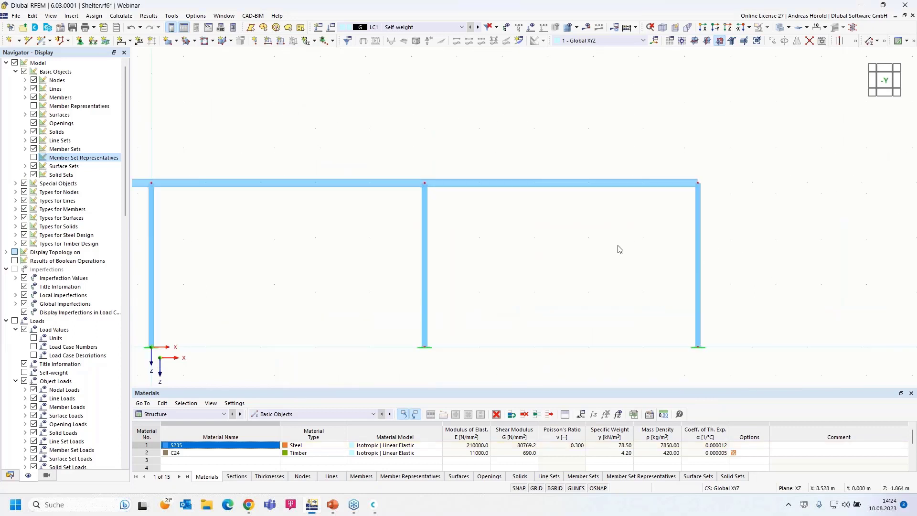
# Step: Add a 1 m HE 160 A beam overhang from the right corner node past the rightmost column
pyautogui.click(42, 41)
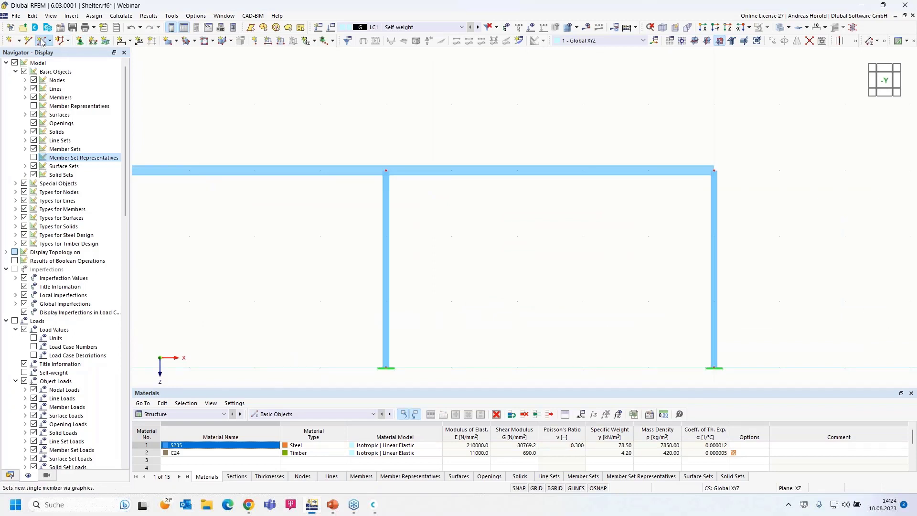
pyautogui.click(42, 41)
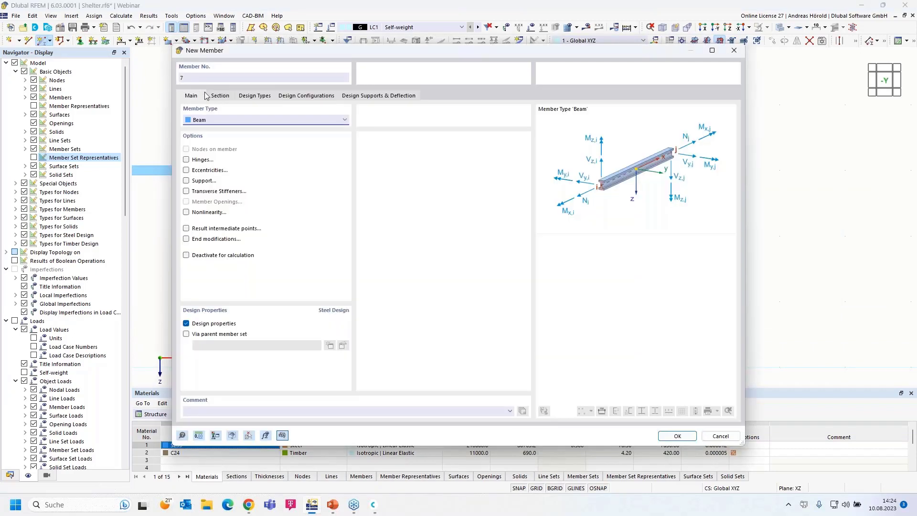
pyautogui.click(218, 96)
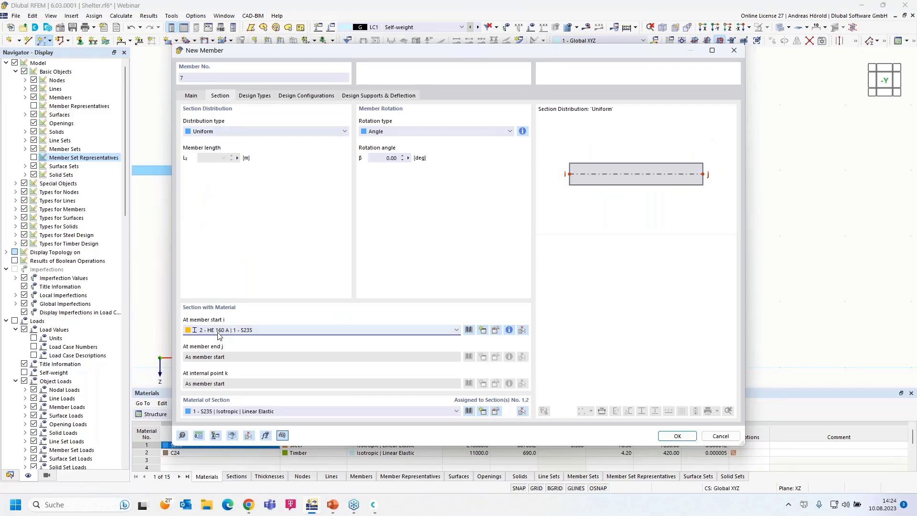
pyautogui.click(679, 436)
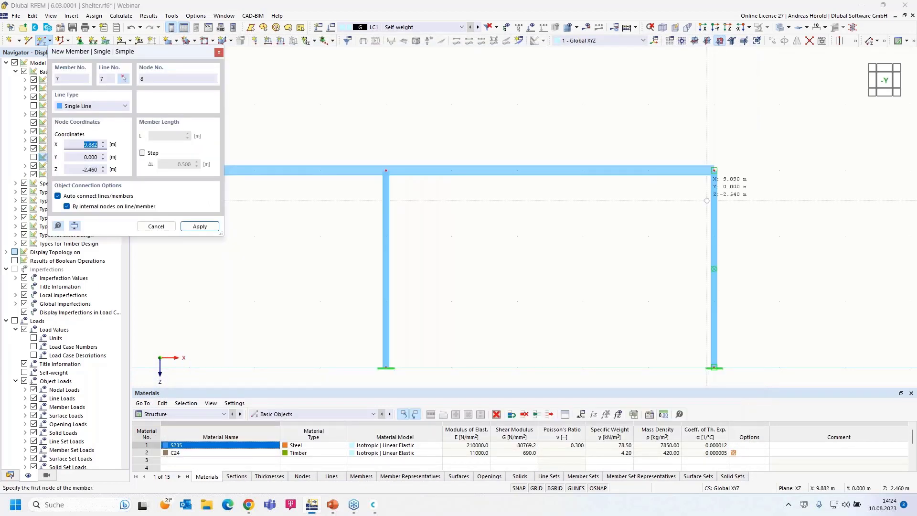
pyautogui.click(714, 170)
pyautogui.click(779, 171)
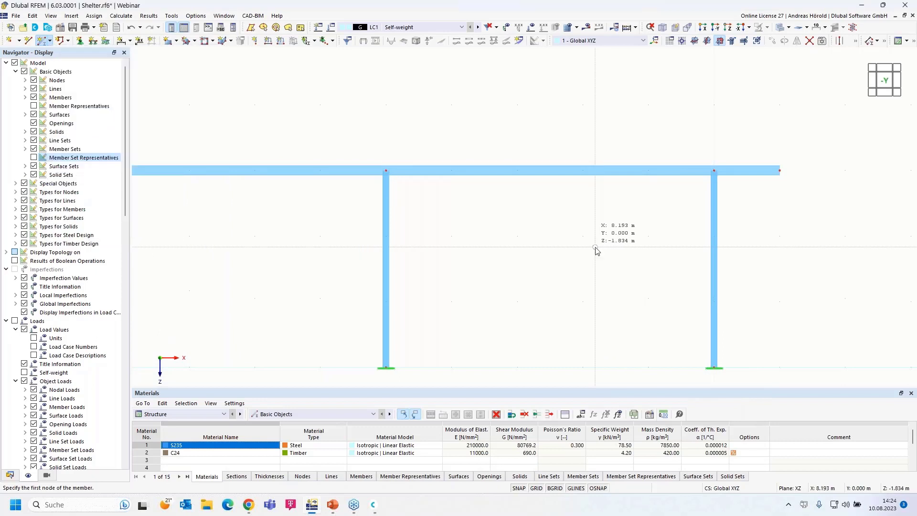
pyautogui.press('Escape')
pyautogui.scroll(-3, 535, 260)
pyautogui.moveTo(535, 260); pyautogui.dragTo(662, 233, button='middle')
pyautogui.scroll(1, 487, 233)
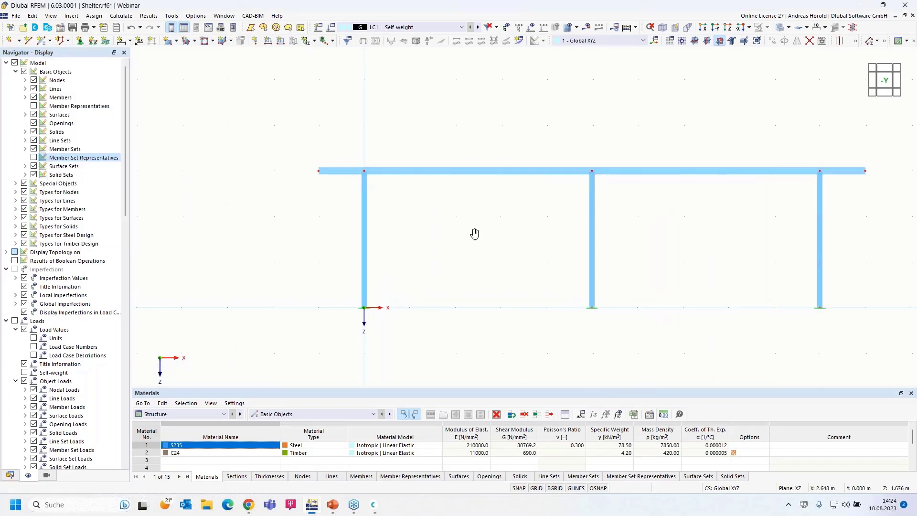
pyautogui.moveTo(488, 232); pyautogui.dragTo(456, 240, button='middle')
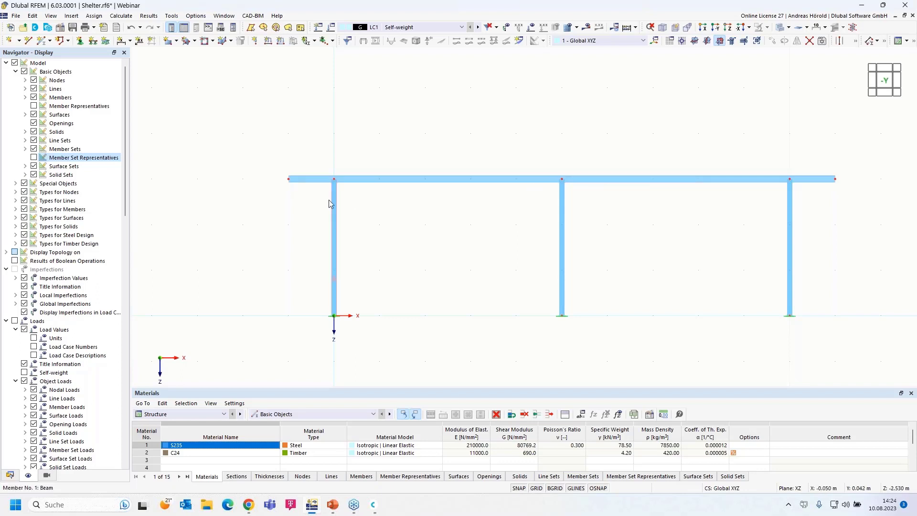
# Step: Group top beam members 3, 4, 6 and 7 into Continuous Members set No. 1
pyautogui.moveTo(259, 196); pyautogui.dragTo(870, 165)
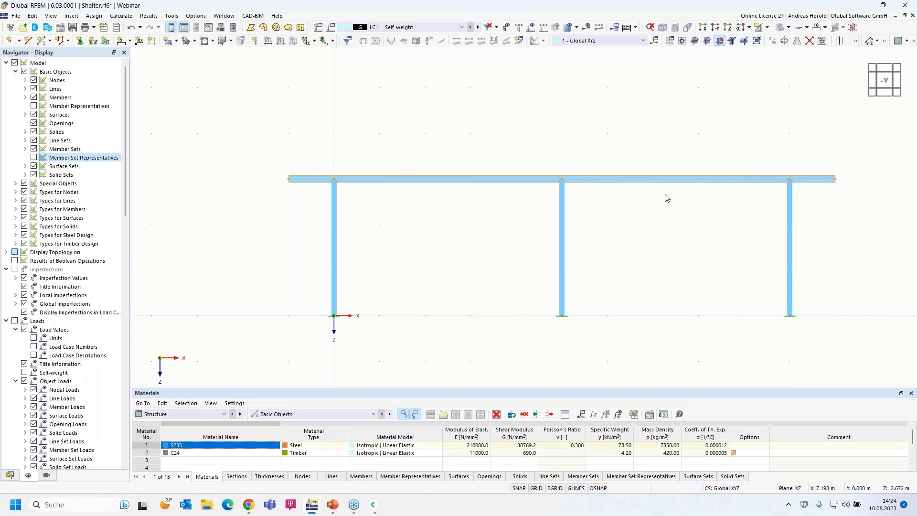
pyautogui.scroll(2, 685, 197)
pyautogui.moveTo(713, 211); pyautogui.dragTo(725, 174, button='middle')
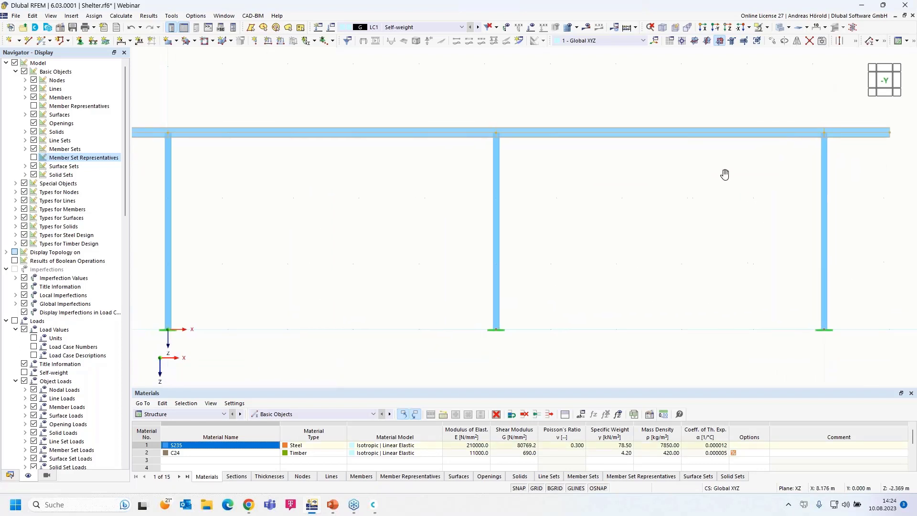
pyautogui.scroll(-1, 723, 176)
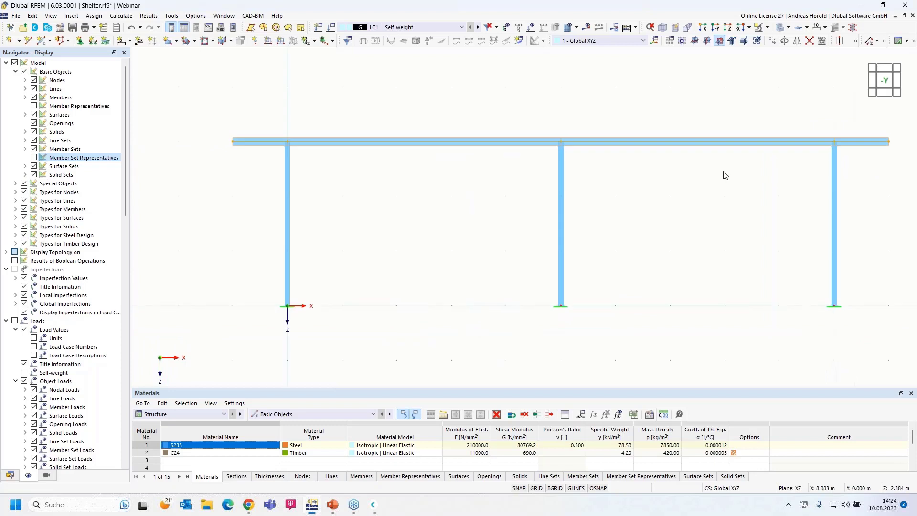
pyautogui.rightClick(687, 147)
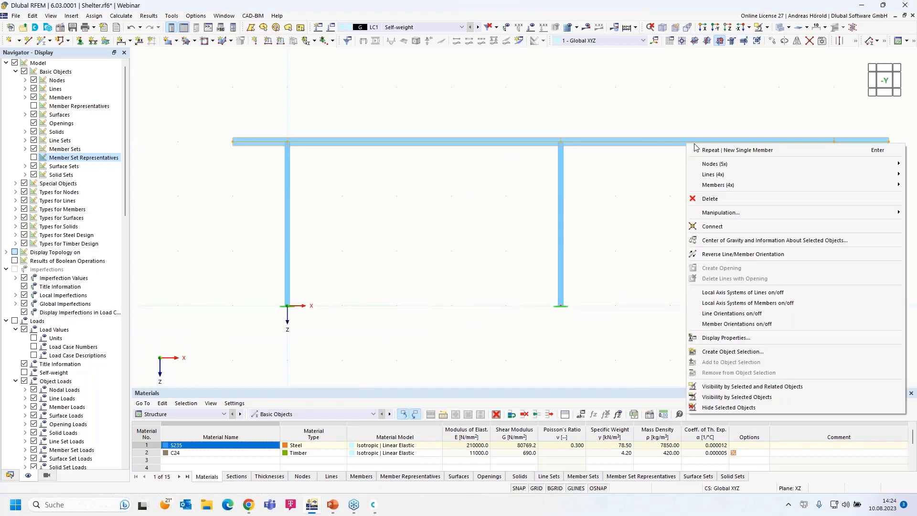
pyautogui.moveTo(754, 187)
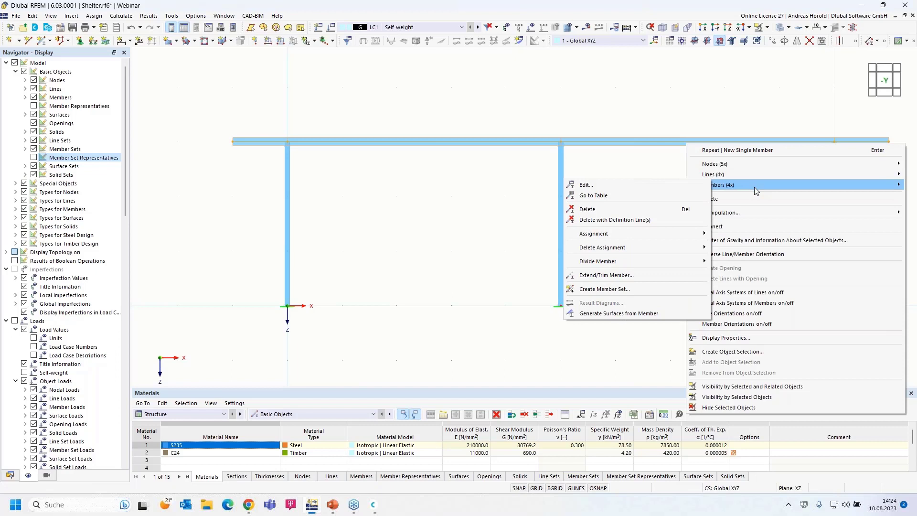
pyautogui.click(622, 293)
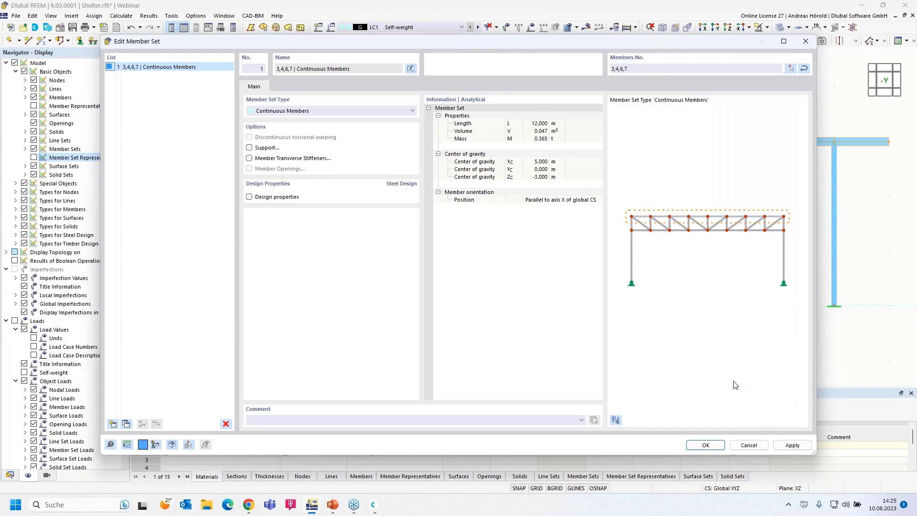
pyautogui.click(705, 445)
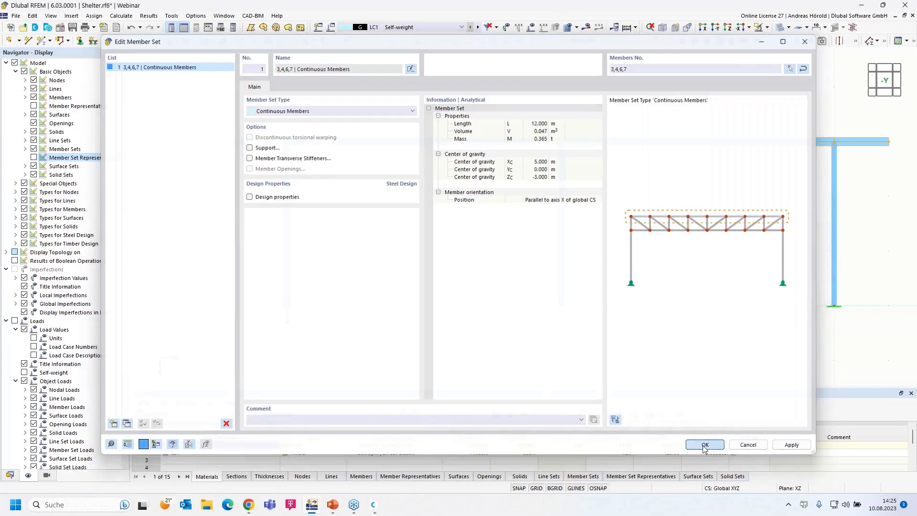
pyautogui.scroll(2, 465, 130)
pyautogui.scroll(2, 466, 130)
pyautogui.scroll(3, 467, 182)
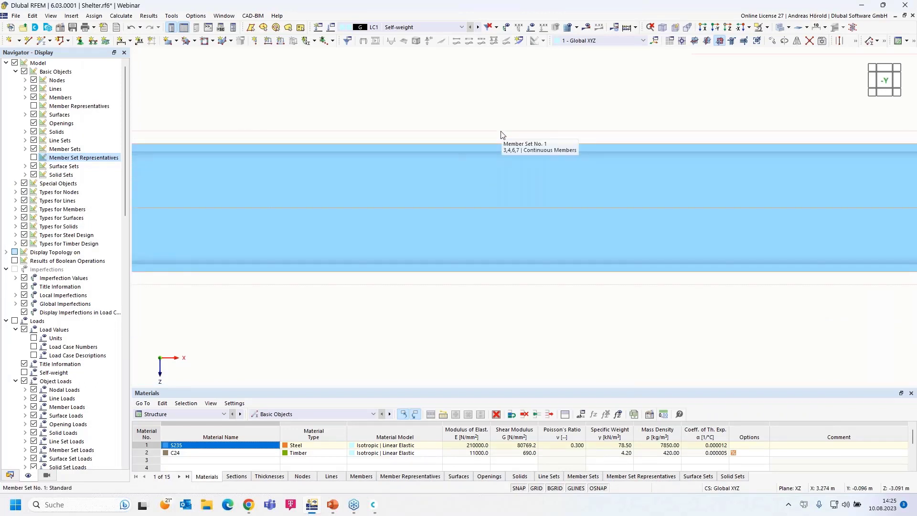
# Step: Rotate to a 3-D view, window-select the entire steel frame and bring up Move/Copy
pyautogui.scroll(-5, 501, 133)
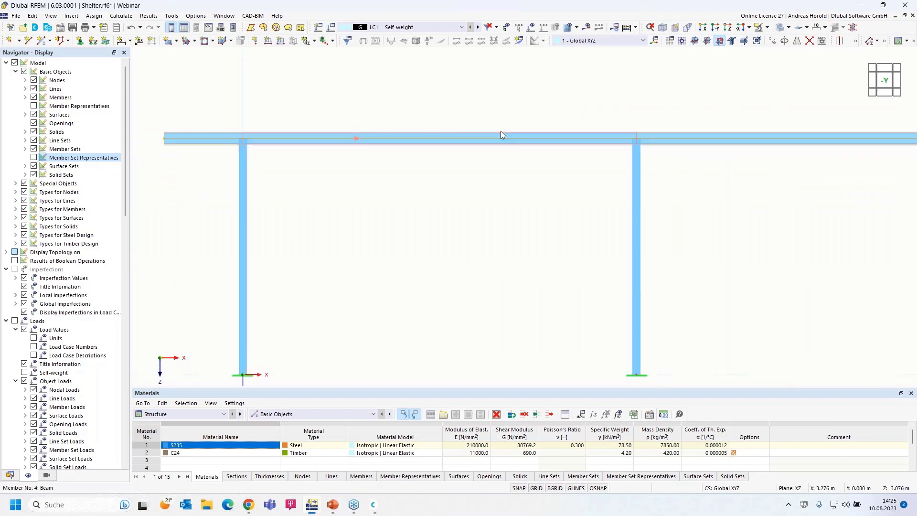
pyautogui.scroll(-4, 497, 133)
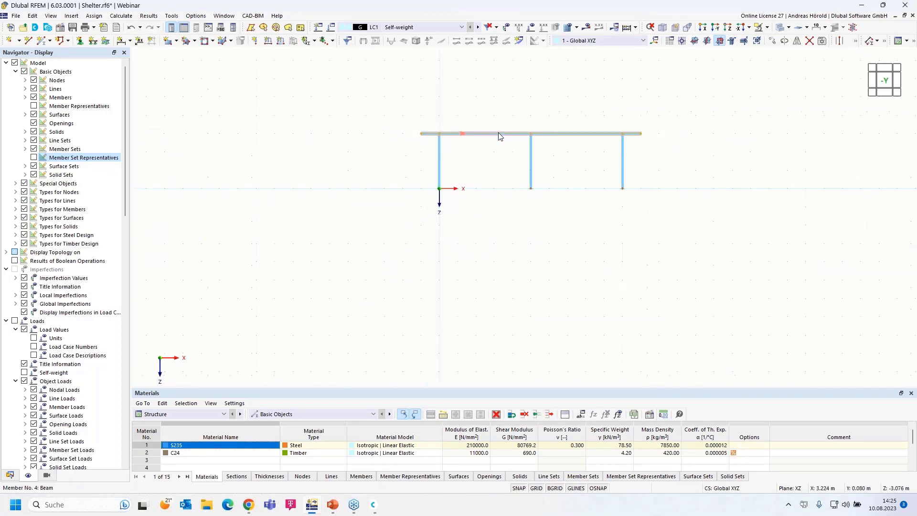
pyautogui.scroll(3, 497, 133)
pyautogui.keyDown('ctrl'); pyautogui.moveTo(318, 230); pyautogui.dragTo(407, 290, button='middle'); pyautogui.keyUp('ctrl')
pyautogui.moveTo(259, 366); pyautogui.dragTo(703, 83)
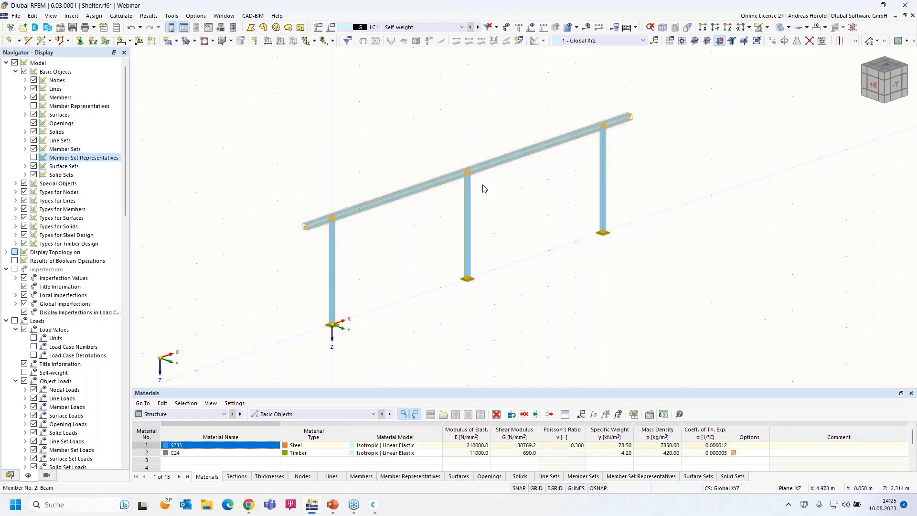
pyautogui.click(771, 42)
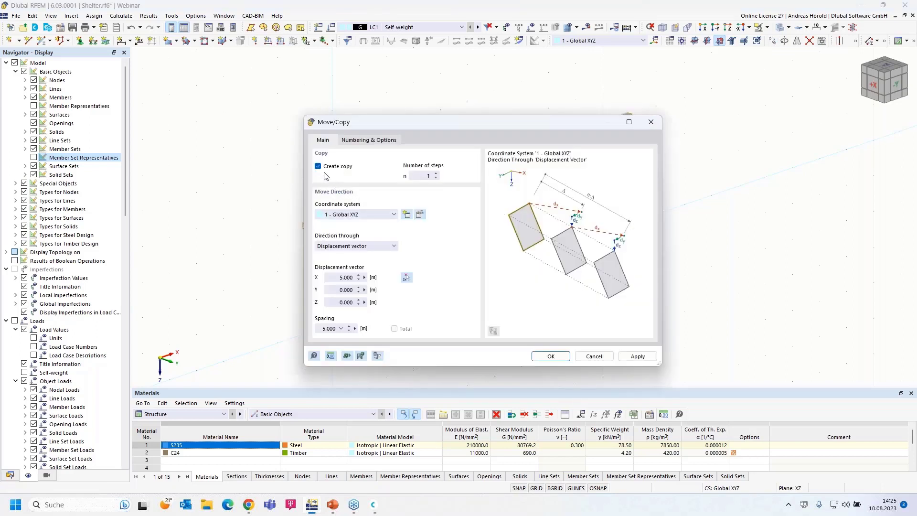
# Step: Copy the frame 4 m along Y with the X displacement reset to 0
pyautogui.click(333, 291)
pyautogui.write('4')
pyautogui.click(333, 277)
pyautogui.click(406, 277)
pyautogui.click(551, 356)
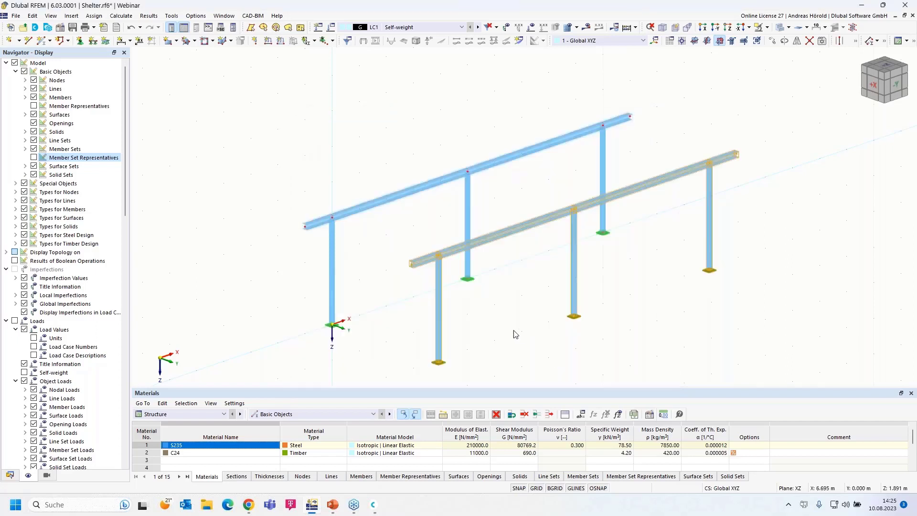
# Step: Zoom and rotate the view to inspect the beam ends of both frames
pyautogui.scroll(-1, 514, 331)
pyautogui.moveTo(514, 331); pyautogui.dragTo(514, 291, button='middle')
pyautogui.scroll(2, 456, 313)
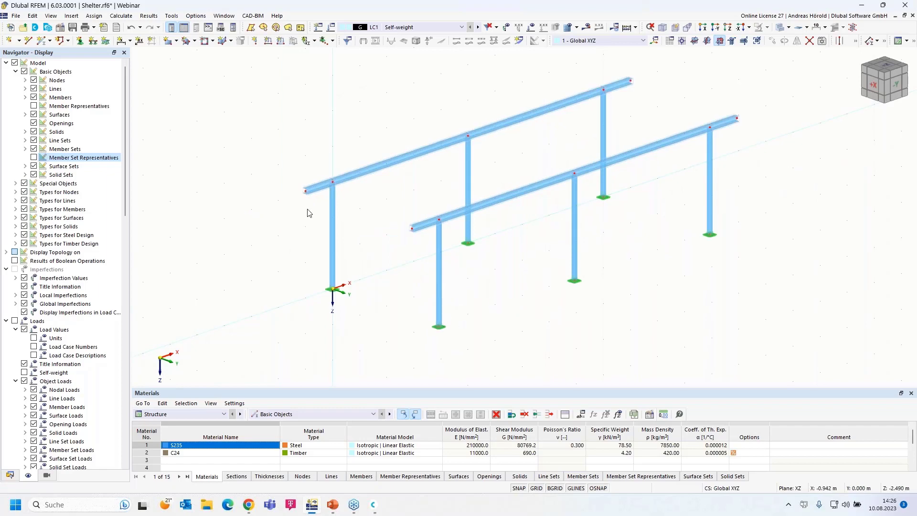
pyautogui.scroll(2, 307, 207)
pyautogui.keyDown('ctrl'); pyautogui.moveTo(289, 243); pyautogui.dragTo(346, 242, button='middle'); pyautogui.keyUp('ctrl')
pyautogui.scroll(1, 426, 228)
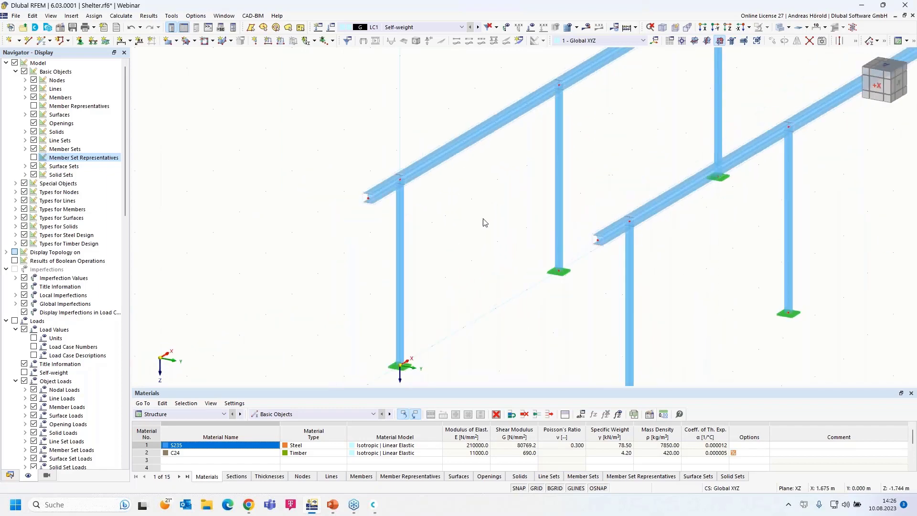
pyautogui.scroll(1, 485, 220)
pyautogui.scroll(3, 486, 222)
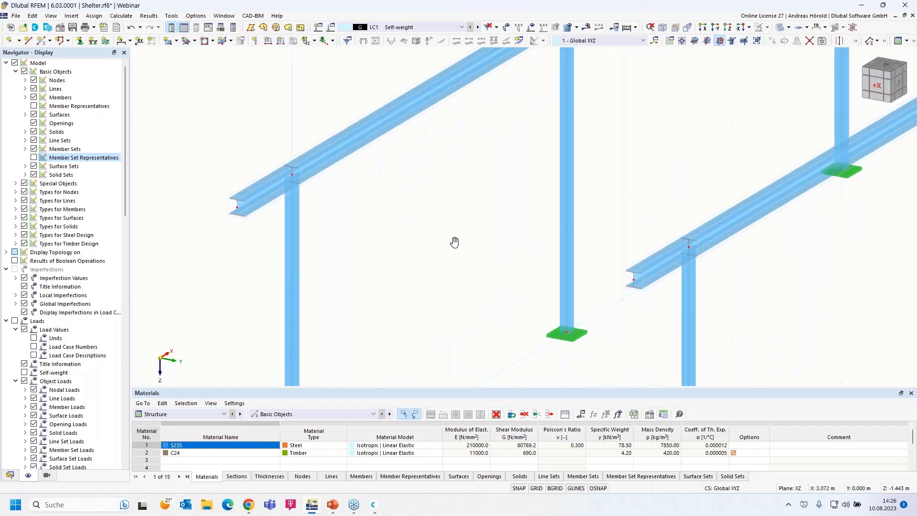
pyautogui.scroll(-1, 448, 243)
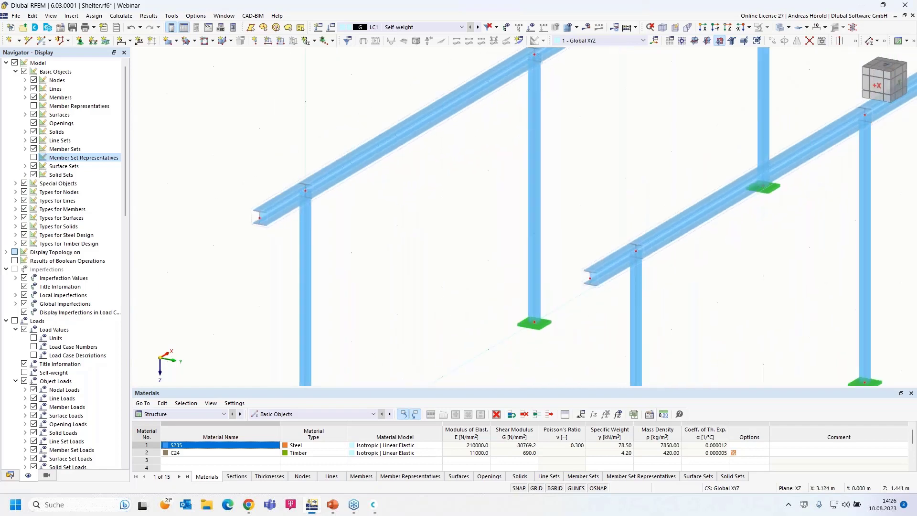
pyautogui.scroll(-1, 449, 243)
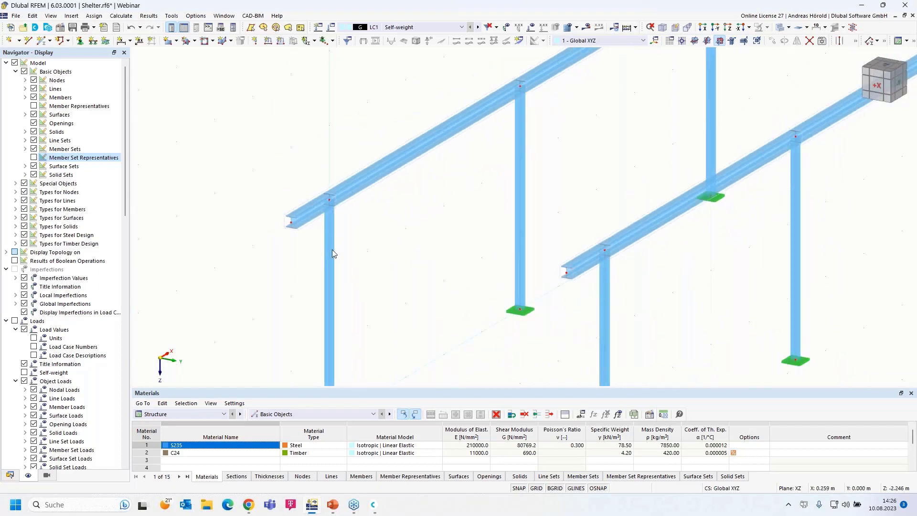
# Step: Start a new member and import a Massive Rectangle section, R_M1 500/1000, from the section library
pyautogui.click(41, 42)
pyautogui.click(42, 41)
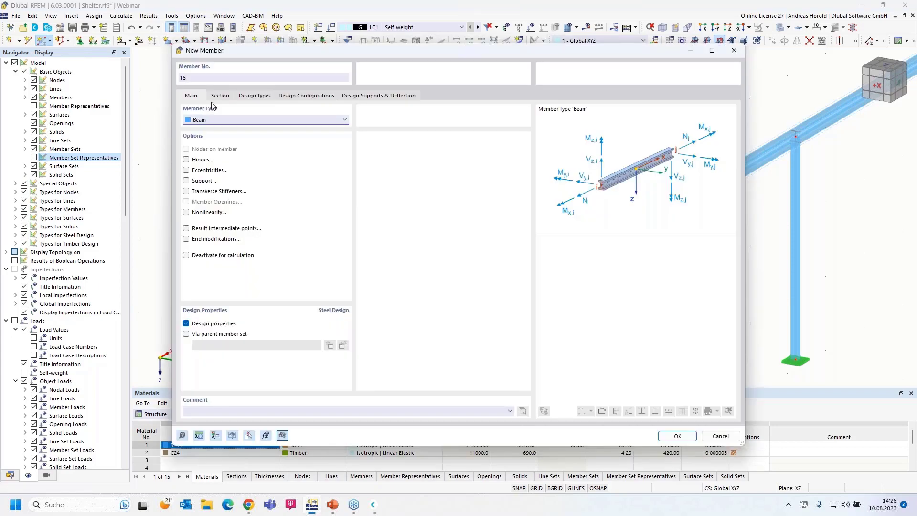
pyautogui.click(220, 96)
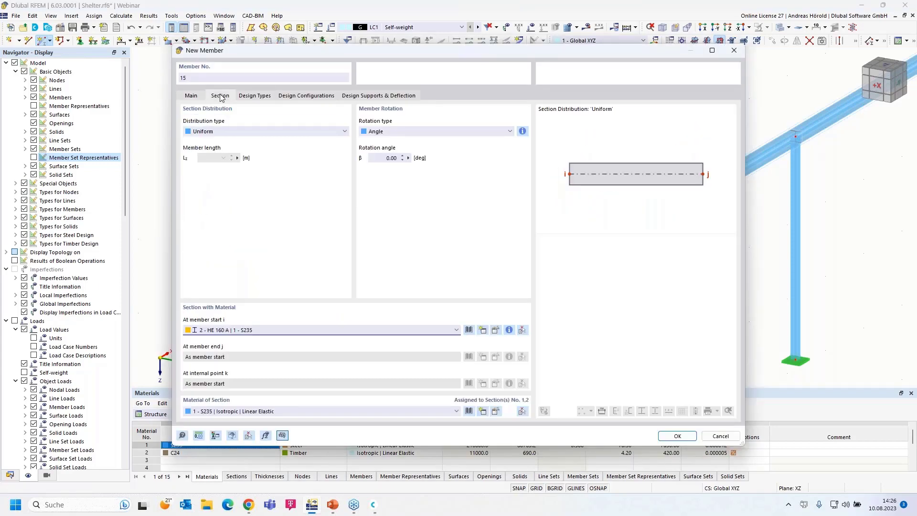
pyautogui.click(394, 330)
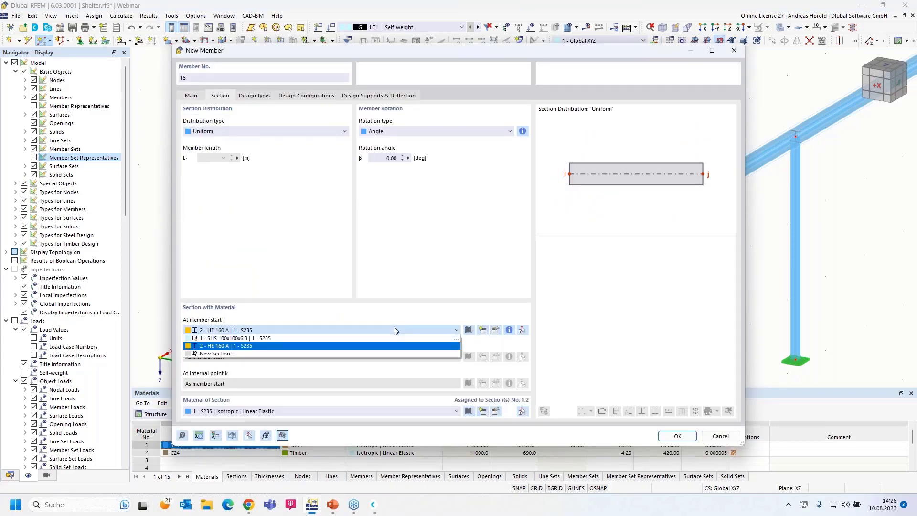
pyautogui.click(394, 330)
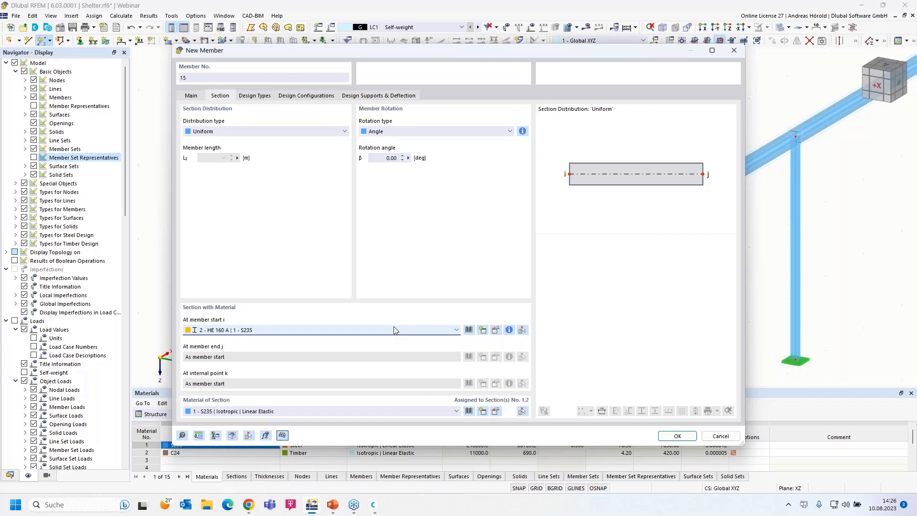
pyautogui.click(468, 330)
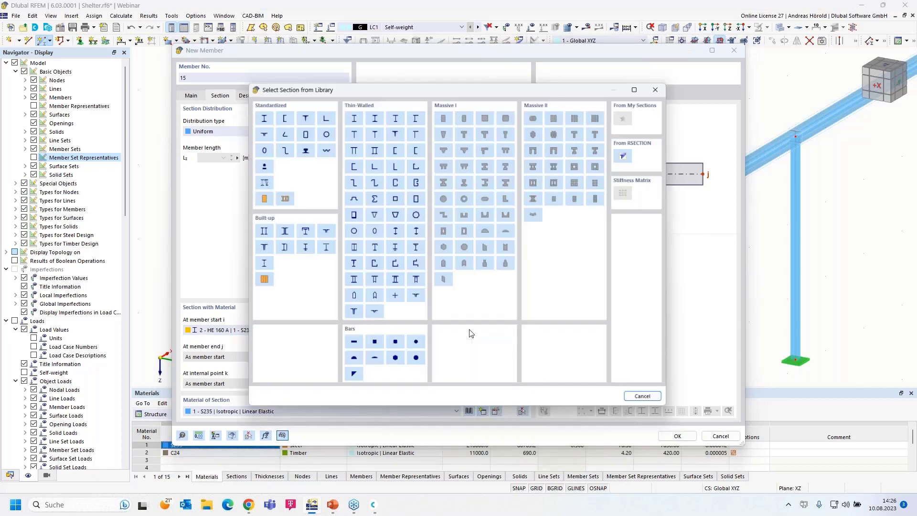
pyautogui.click(444, 115)
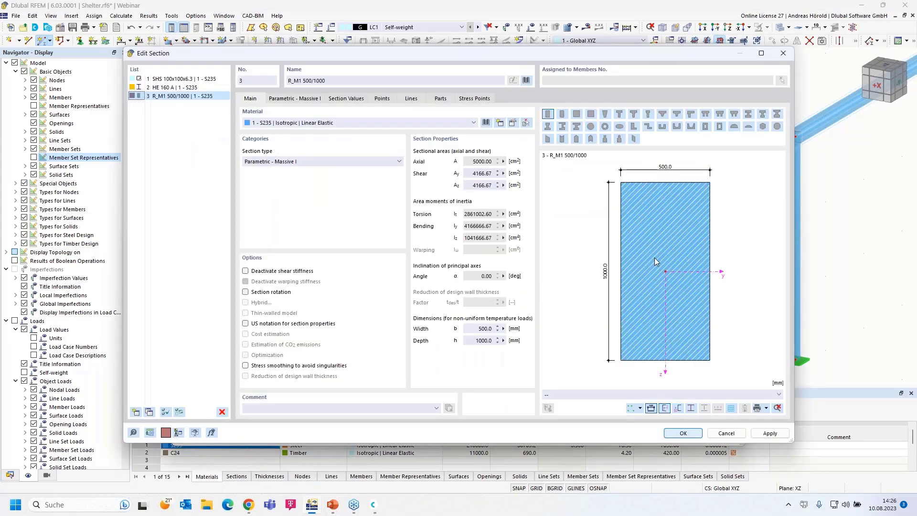
# Step: Set the rectangular section's parameters to b = 60 mm and h = 160 mm
pyautogui.click(288, 100)
pyautogui.click(304, 125)
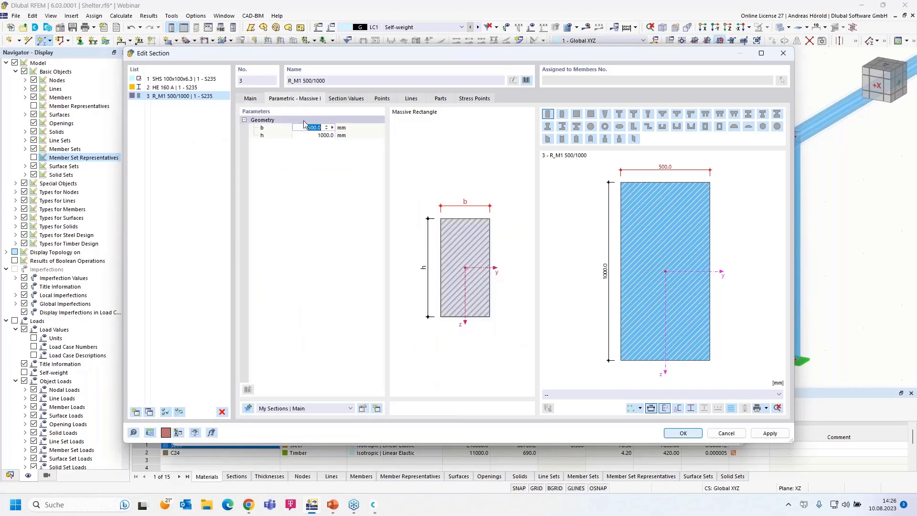
pyautogui.write('60')
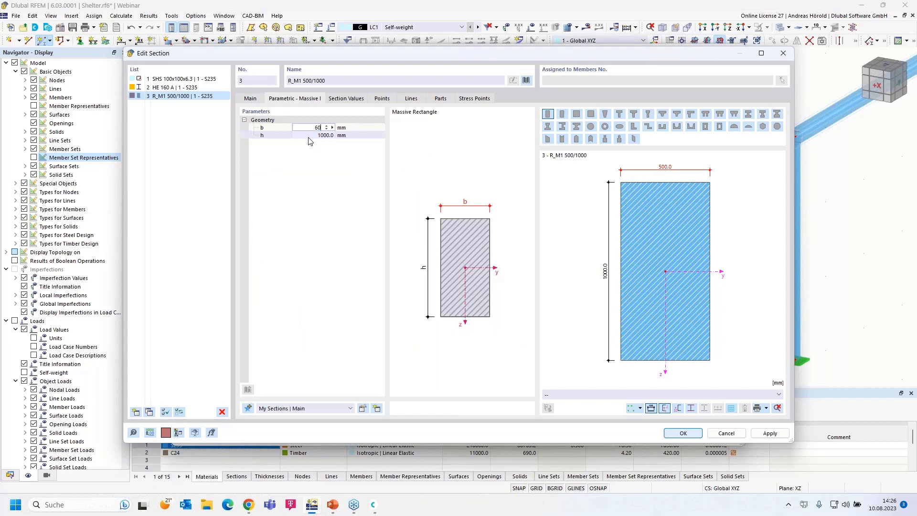
pyautogui.press('Tab')
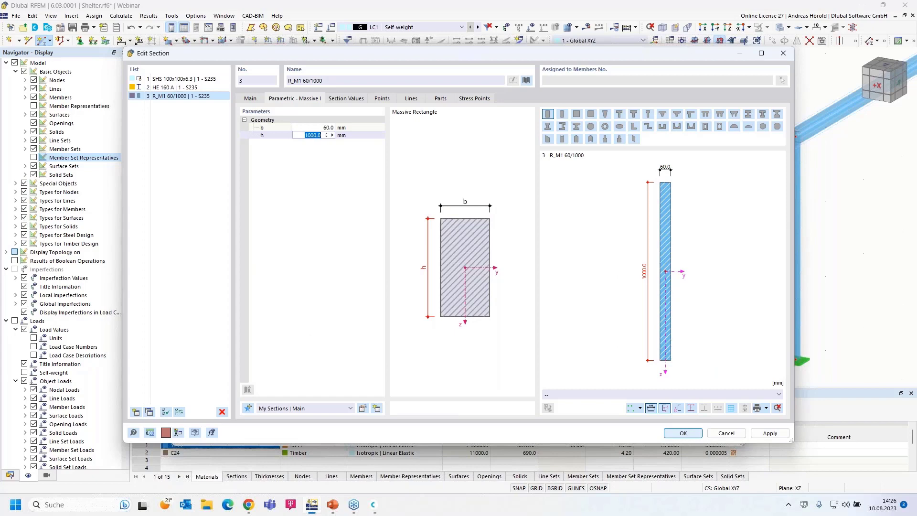
pyautogui.write('160')
pyautogui.press('Return')
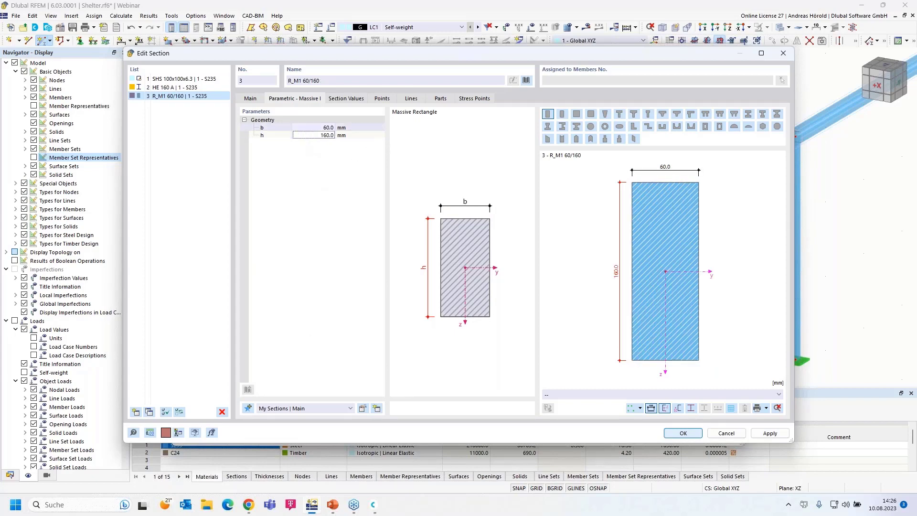
# Step: Assign material 2 - C24 to the section on its Main tab
pyautogui.click(250, 98)
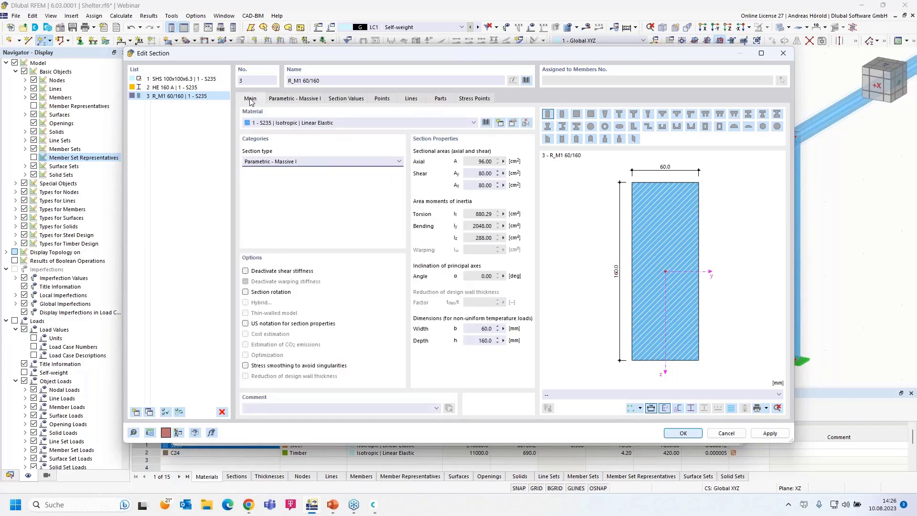
pyautogui.click(282, 124)
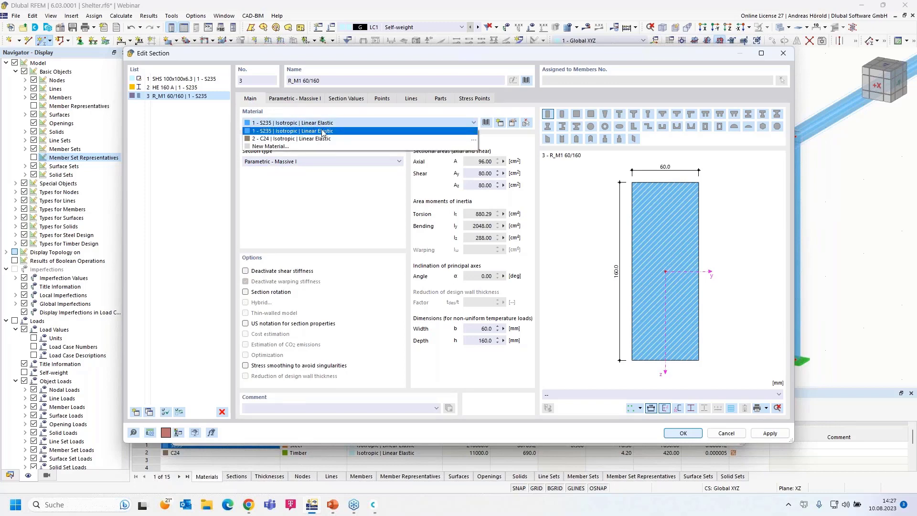
pyautogui.click(336, 139)
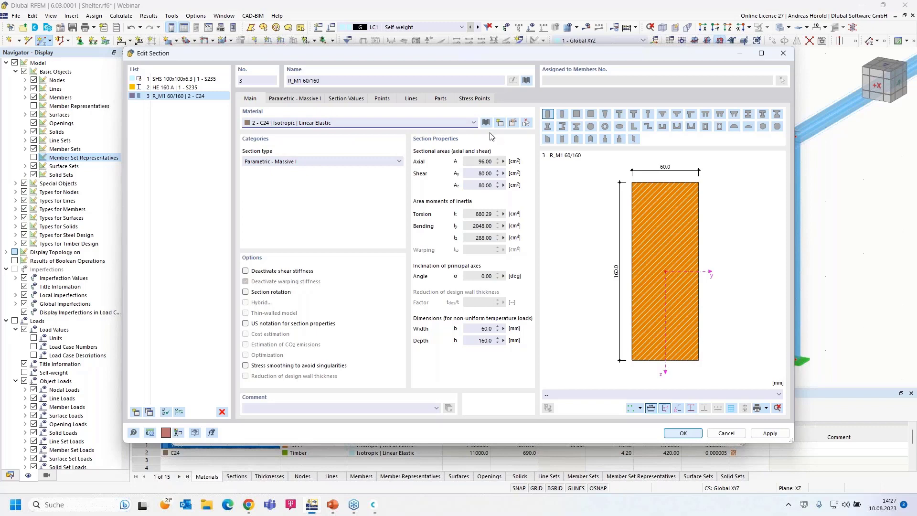
# Step: Open the C24 material in the material library and filter the library to Timber
pyautogui.click(513, 124)
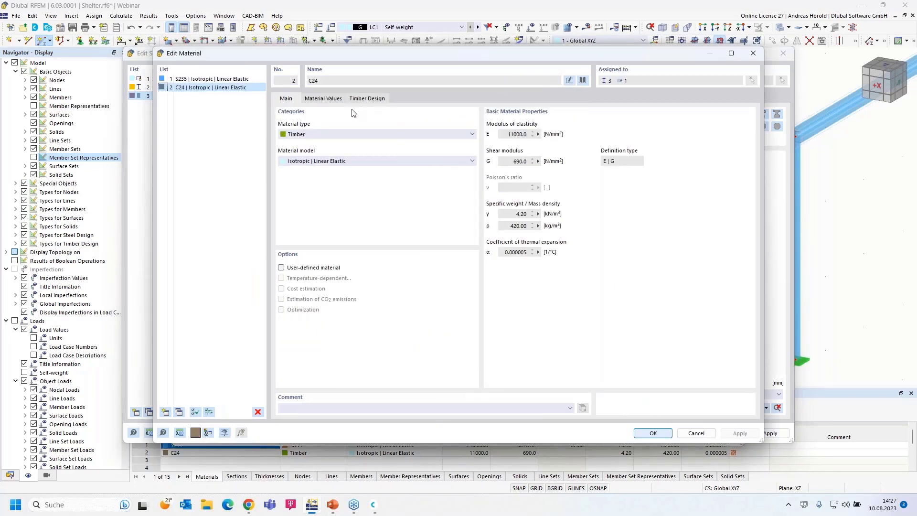
pyautogui.click(584, 80)
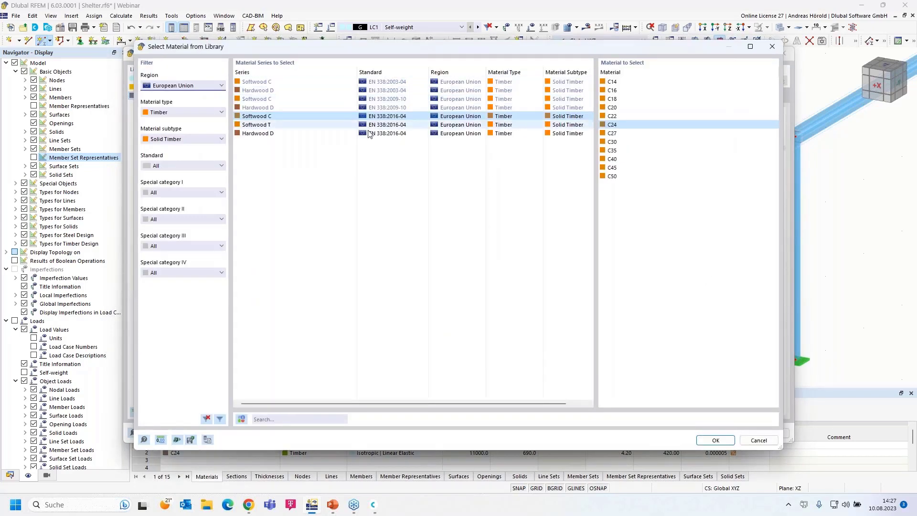
pyautogui.click(185, 139)
pyautogui.click(182, 149)
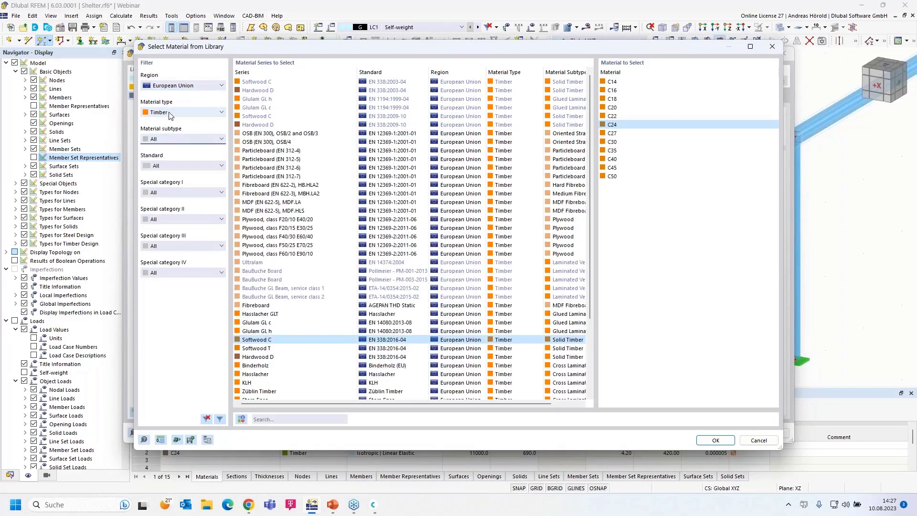
pyautogui.click(182, 113)
pyautogui.click(180, 125)
pyautogui.click(182, 86)
pyautogui.click(182, 87)
pyautogui.click(180, 113)
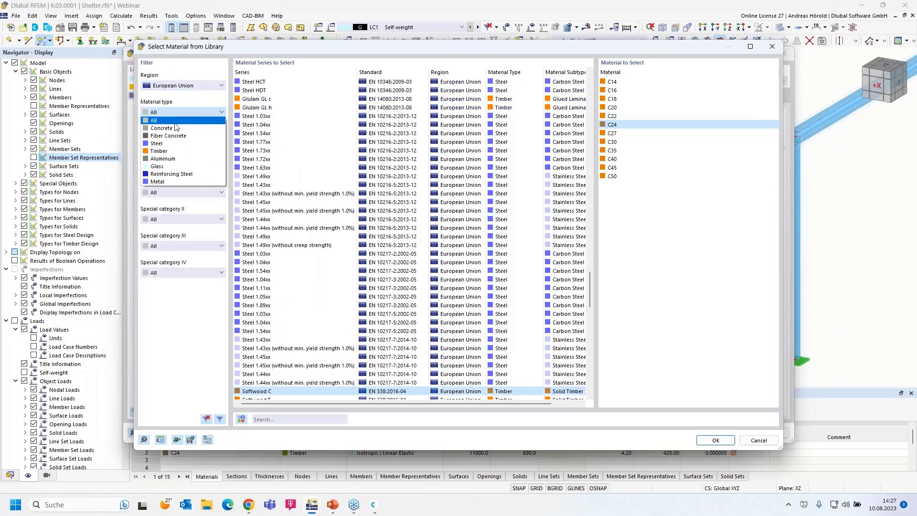
pyautogui.click(174, 151)
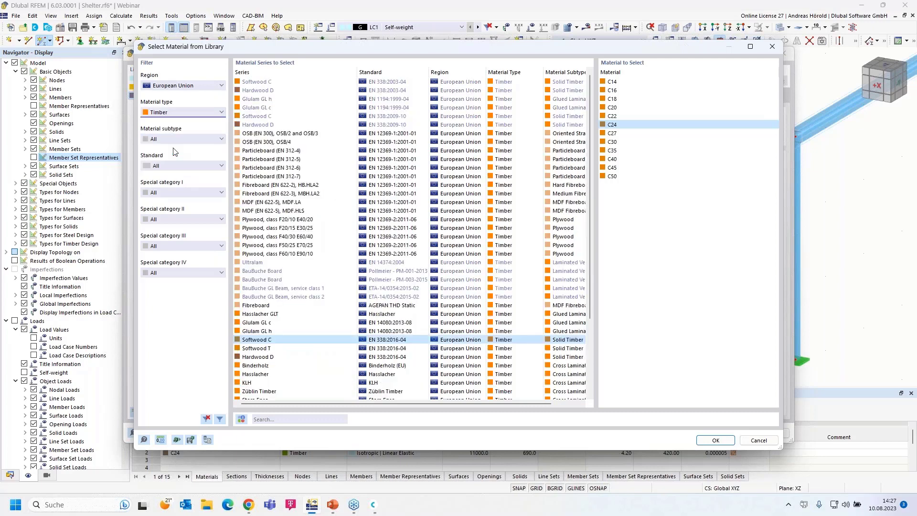
# Step: Restrict to Solid Timber, pick C24 from Softwood C (EN 338:2016-04), and confirm it
pyautogui.click(181, 139)
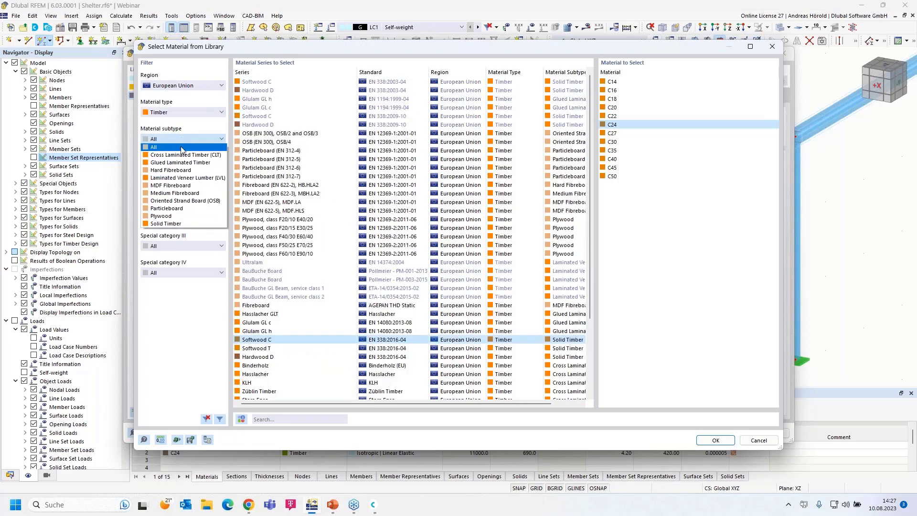
pyautogui.click(197, 224)
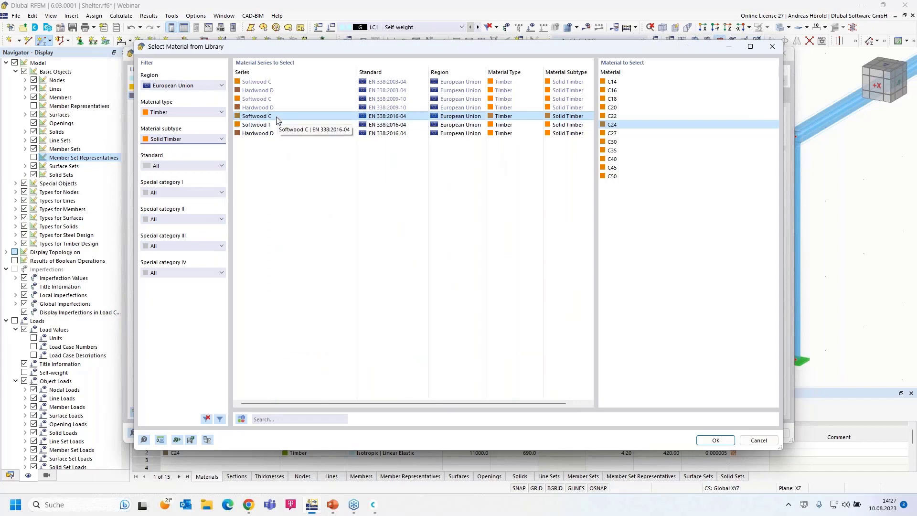
pyautogui.click(616, 125)
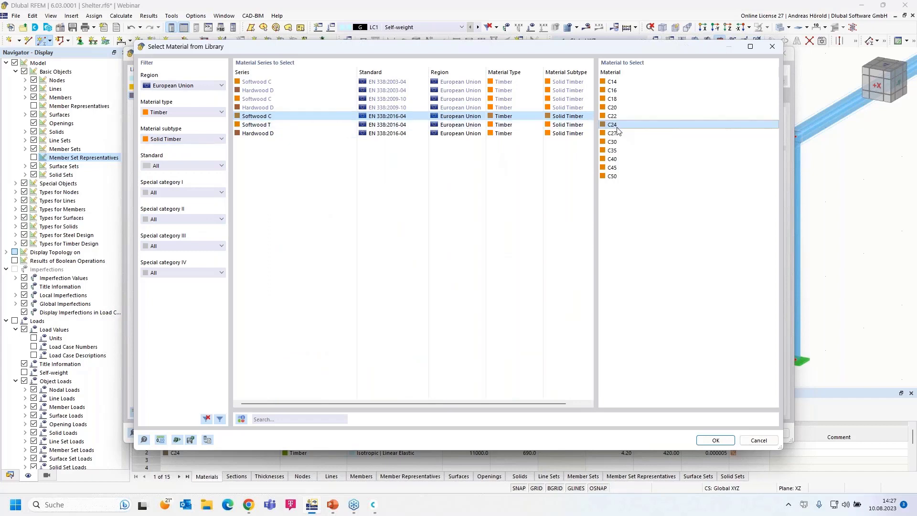
pyautogui.click(714, 441)
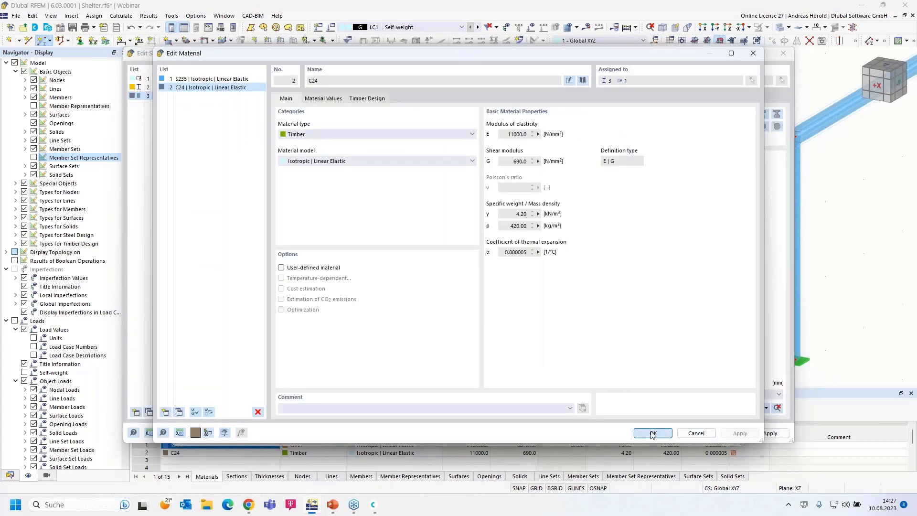
pyautogui.click(652, 434)
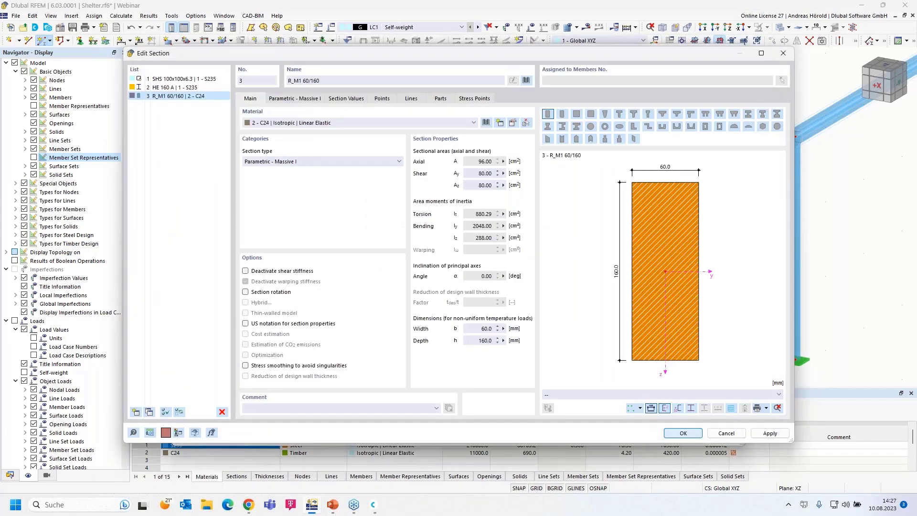
# Step: Confirm the 60/160 section and draw a timber member from beside the first frame to its column top
pyautogui.click(682, 434)
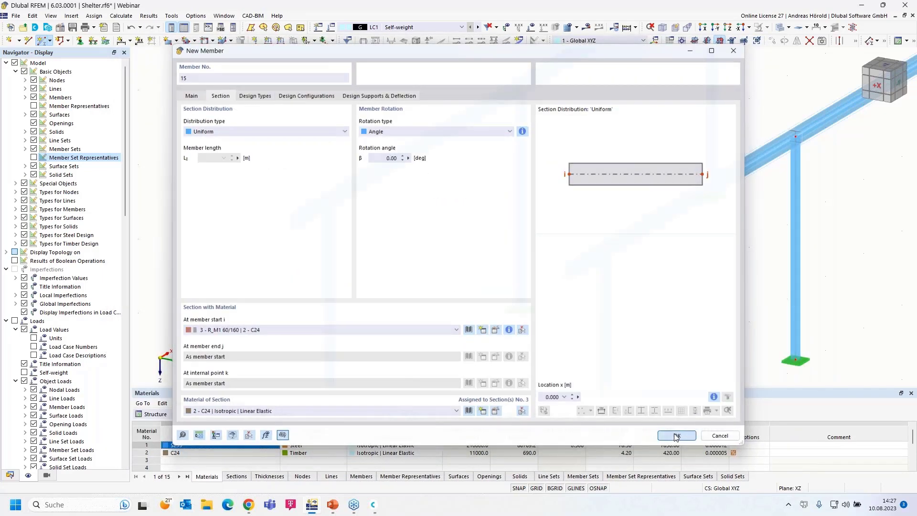
pyautogui.click(676, 436)
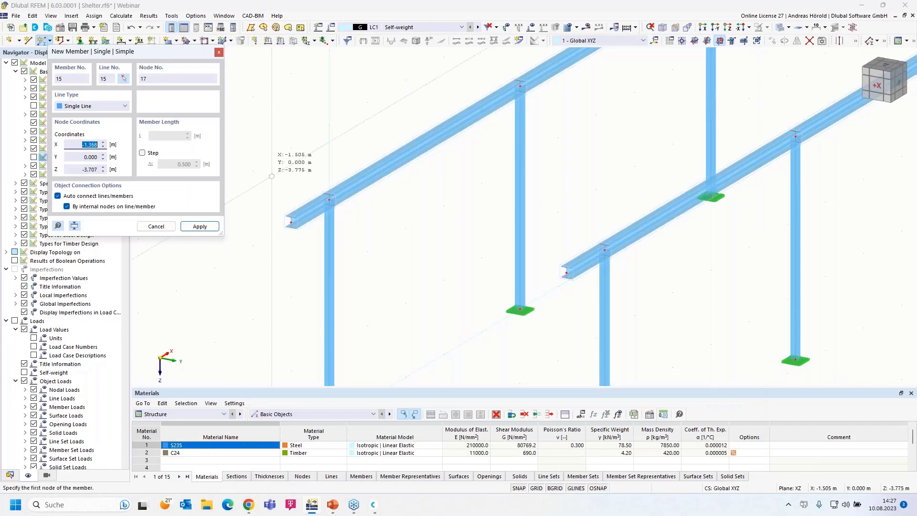
pyautogui.click(253, 171)
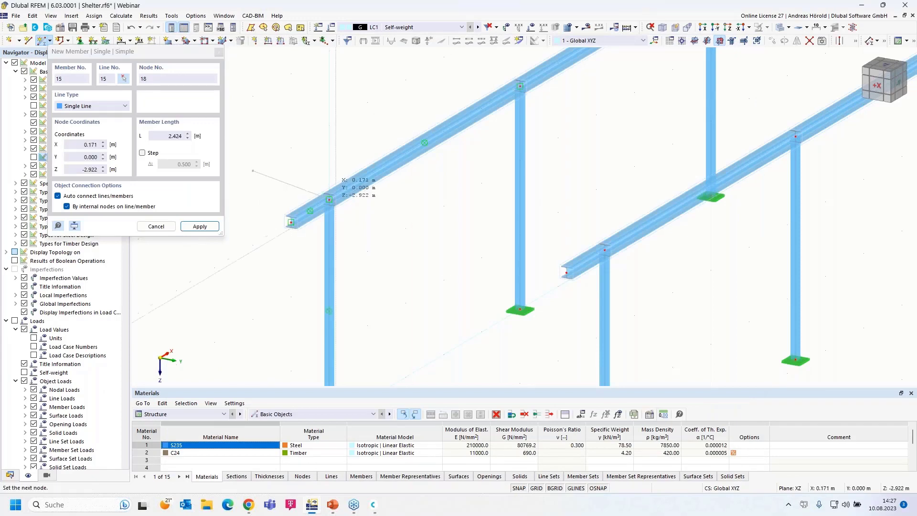
pyautogui.click(329, 199)
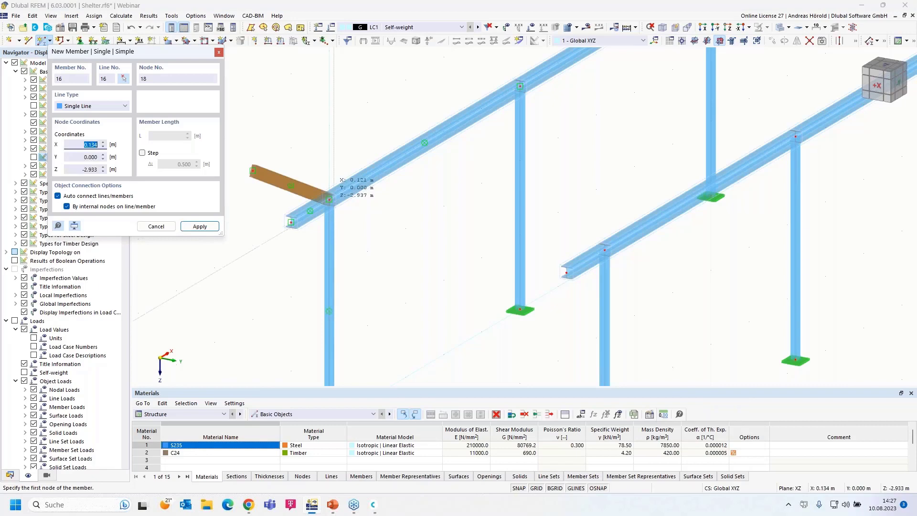
pyautogui.scroll(5, 341, 206)
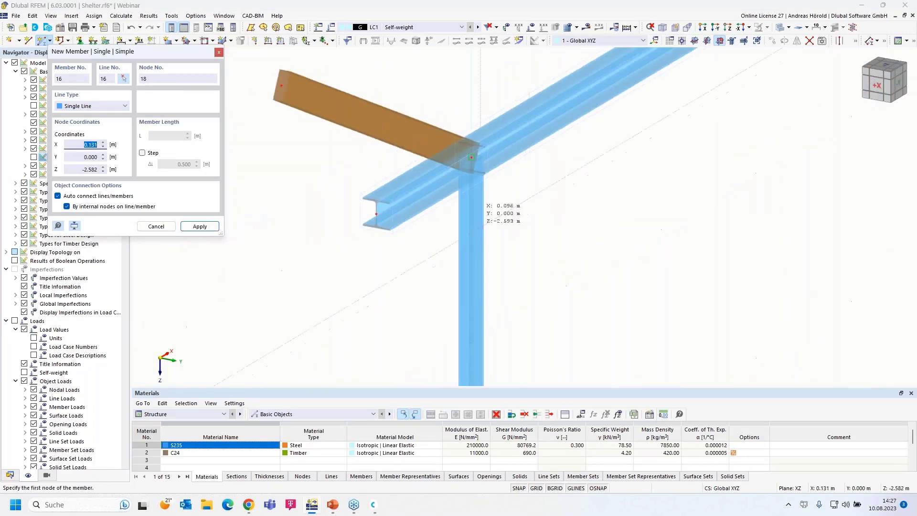
pyautogui.scroll(-1, 349, 219)
pyautogui.scroll(-4, 349, 218)
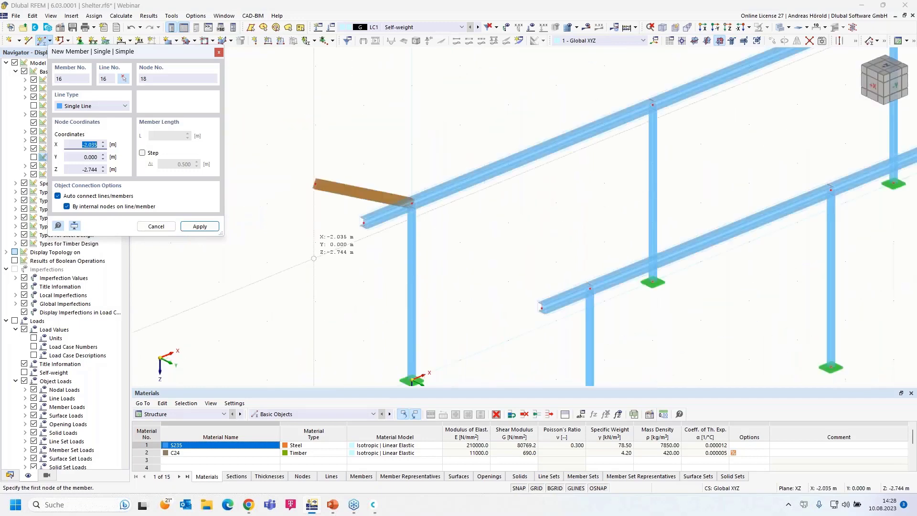
# Step: Undo the misplaced timber member and make YZ the current work plane instead of XZ
pyautogui.click(130, 29)
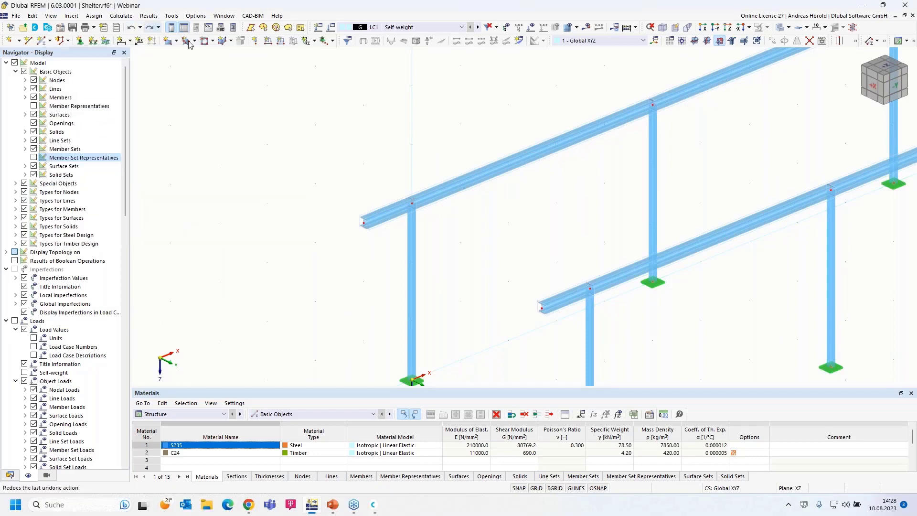
pyautogui.scroll(-2, 624, 195)
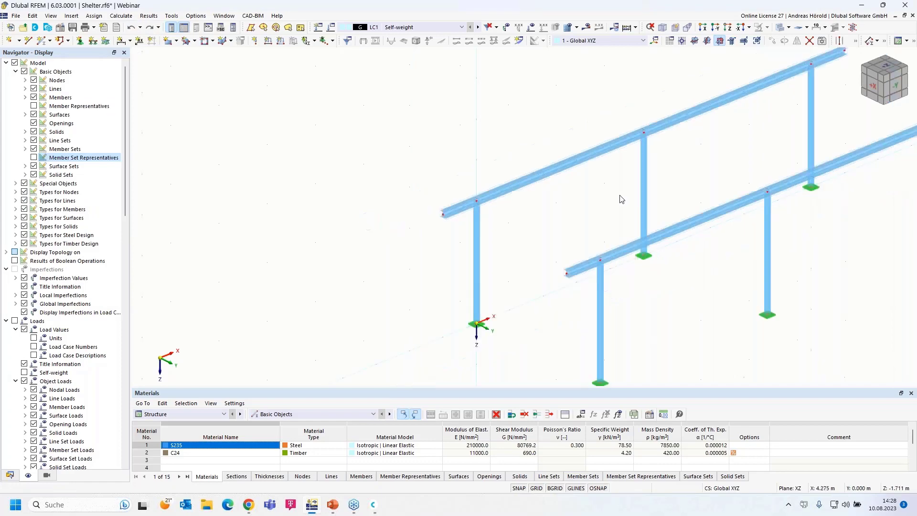
pyautogui.click(707, 41)
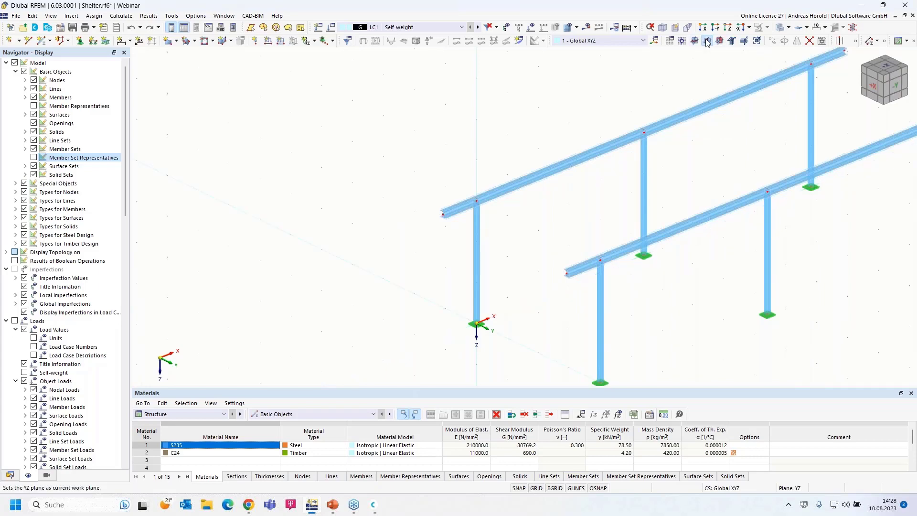
pyautogui.moveTo(728, 302)
pyautogui.keyDown('ctrl'); pyautogui.mouseDown(button='middle')
pyautogui.moveTo(595, 294)
pyautogui.moveTo(711, 297)
pyautogui.mouseUp(button='middle'); pyautogui.keyUp('ctrl')
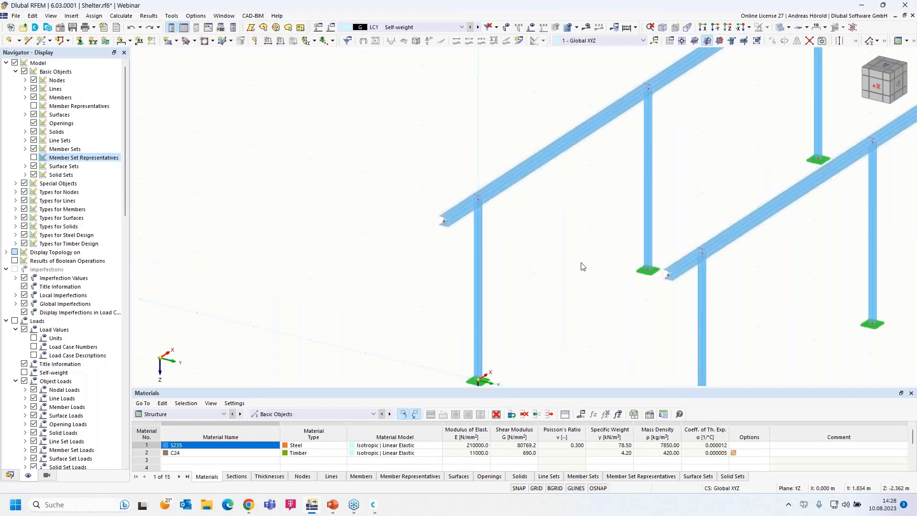
pyautogui.scroll(6, 551, 257)
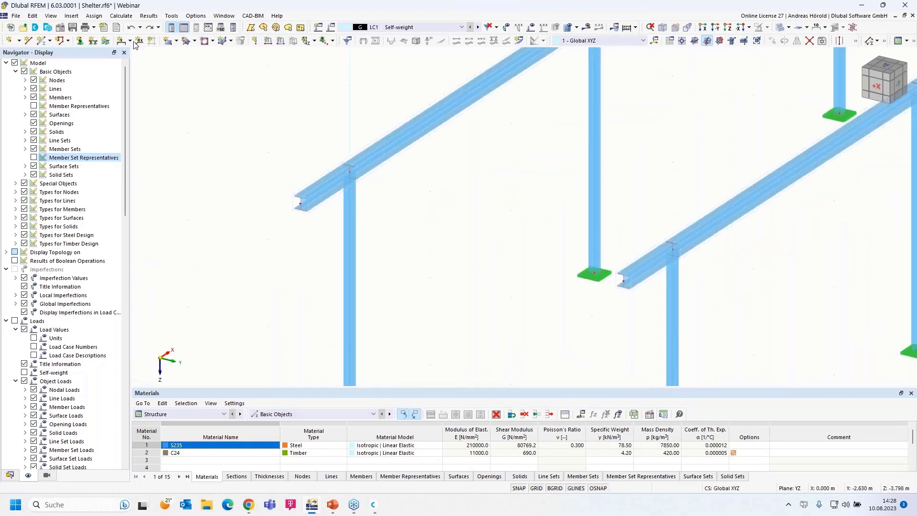
pyautogui.click(140, 27)
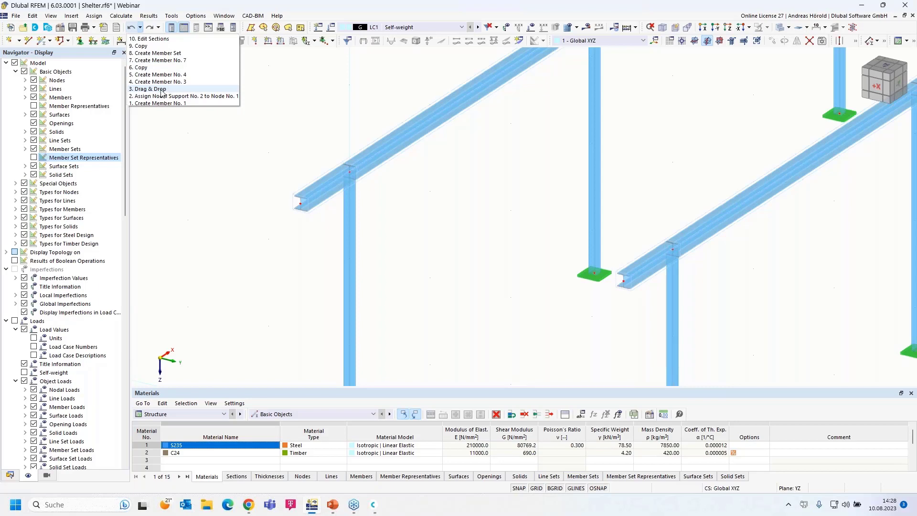
pyautogui.click(274, 105)
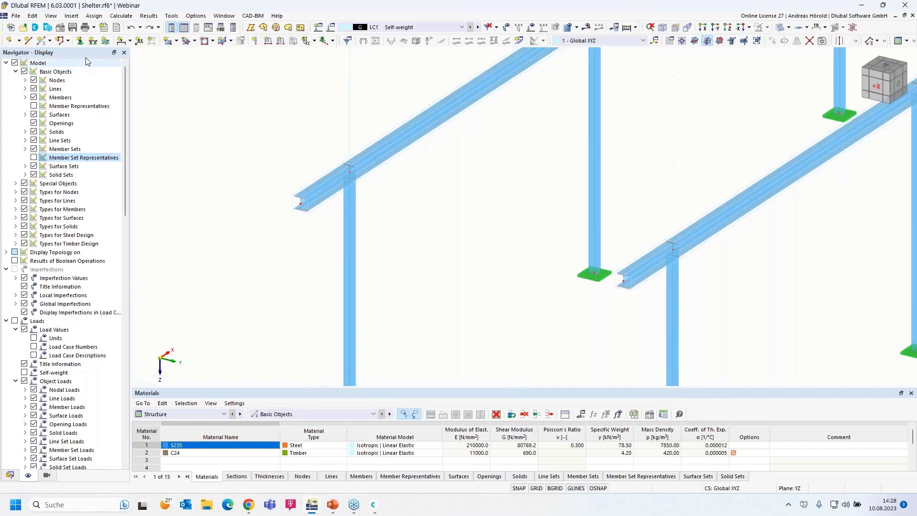
pyautogui.click(43, 41)
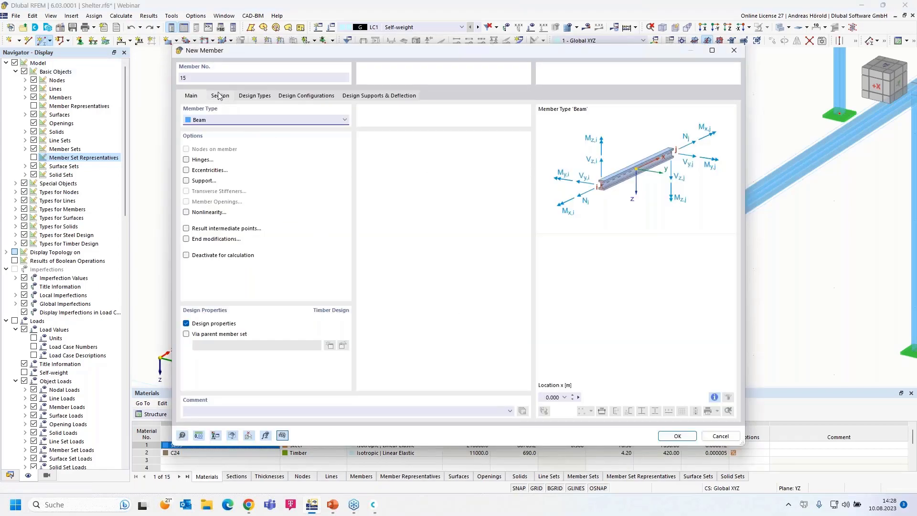
# Step: Draw the C24 60/160 purlin from node 2 to the second frame's column top
pyautogui.click(220, 96)
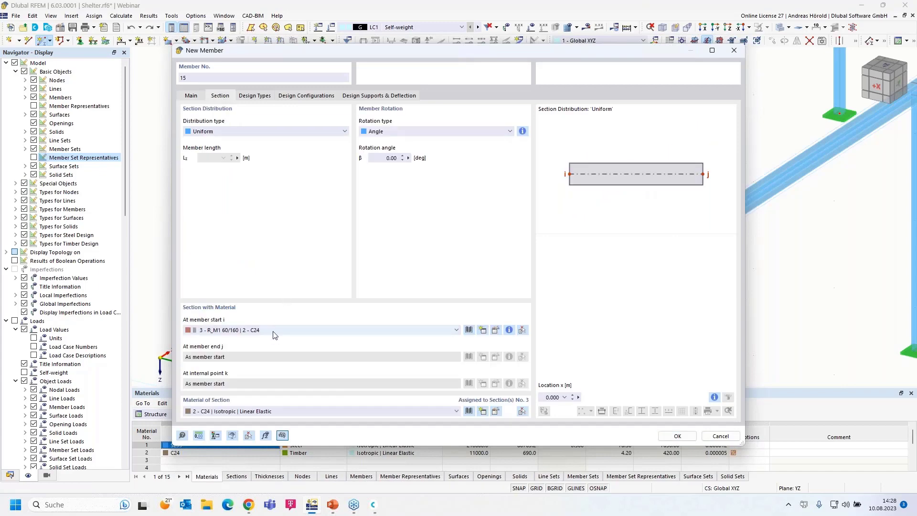
pyautogui.click(677, 437)
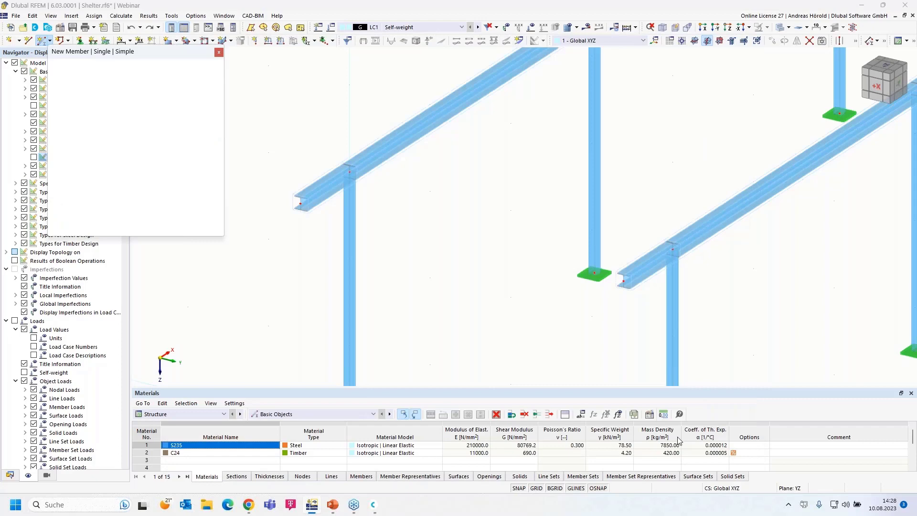
pyautogui.click(349, 171)
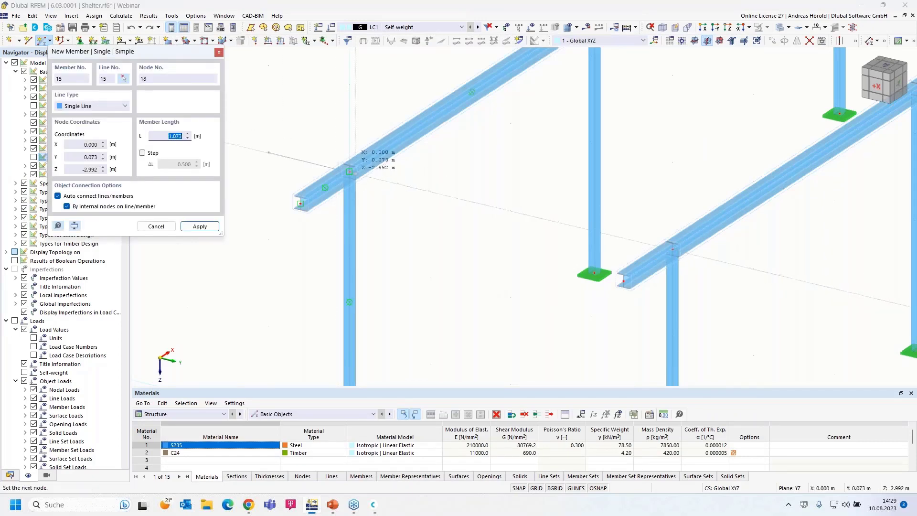
pyautogui.click(349, 171)
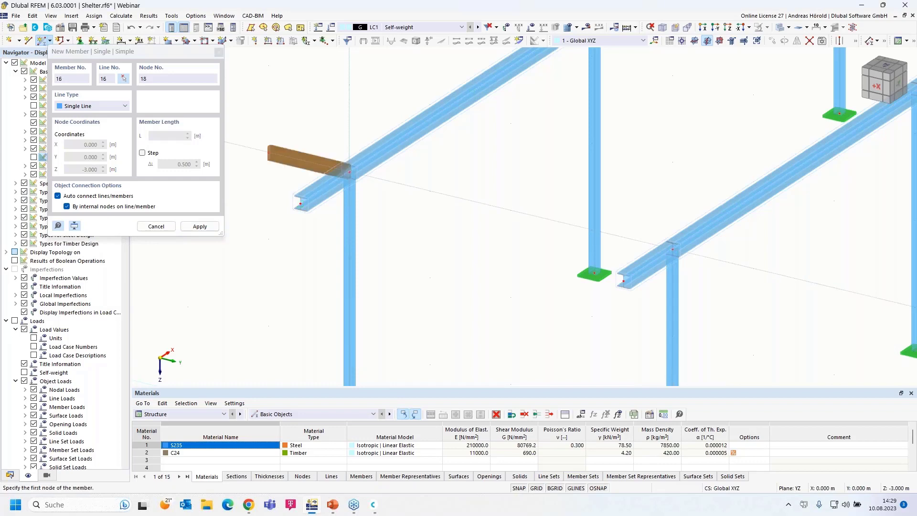
pyautogui.click(349, 172)
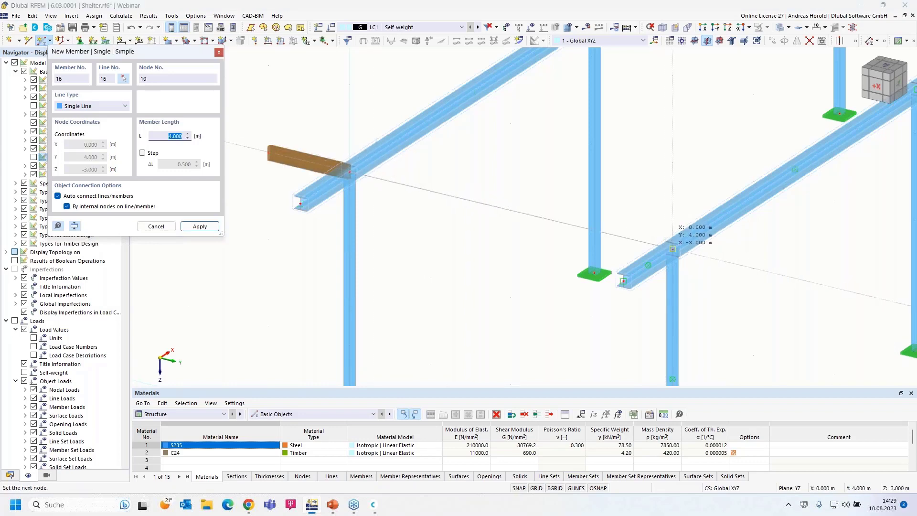
pyautogui.click(673, 249)
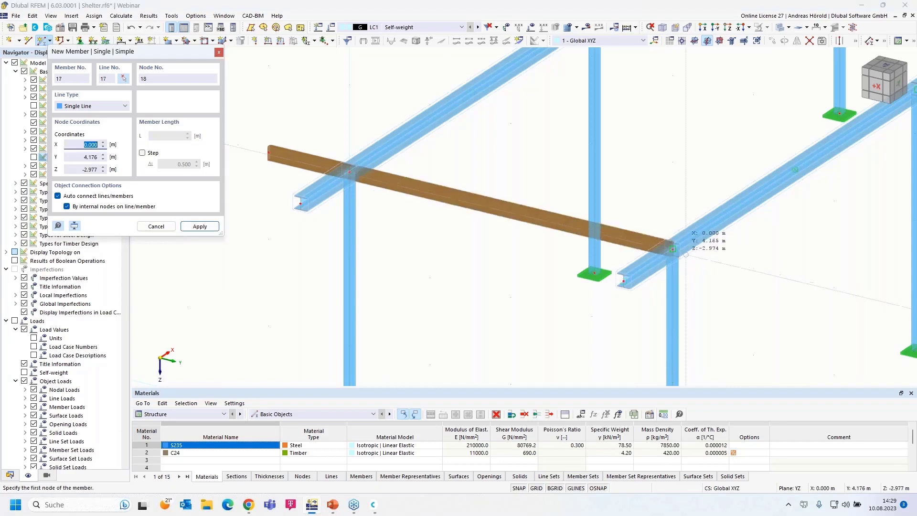
# Step: Add member 17 continuing the purlin from that column node past the second frame
pyautogui.click(673, 249)
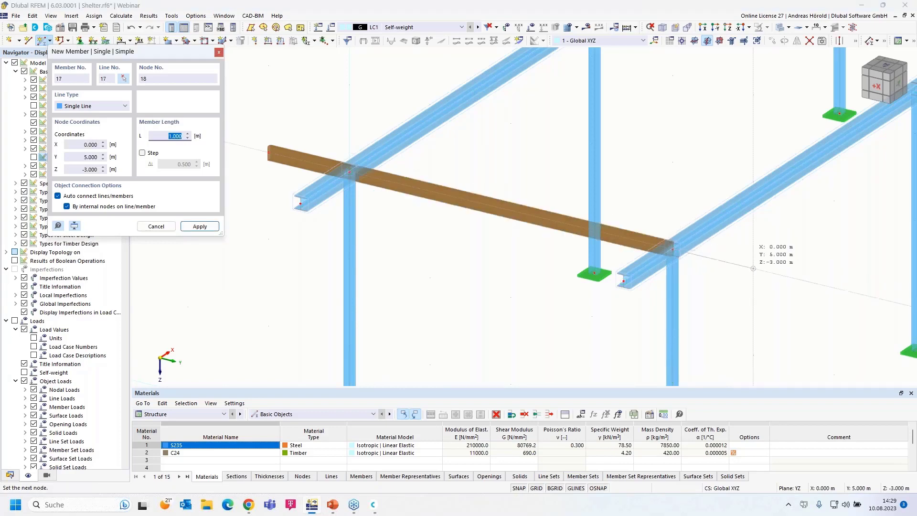
pyautogui.click(754, 268)
pyautogui.press('Escape')
pyautogui.press('Escape')
# Step: From a side view, window-select the purlin's left and right members, including members 16 and 17
pyautogui.keyDown('ctrl'); pyautogui.moveTo(705, 309); pyautogui.dragTo(452, 245, button='middle'); pyautogui.keyUp('ctrl')
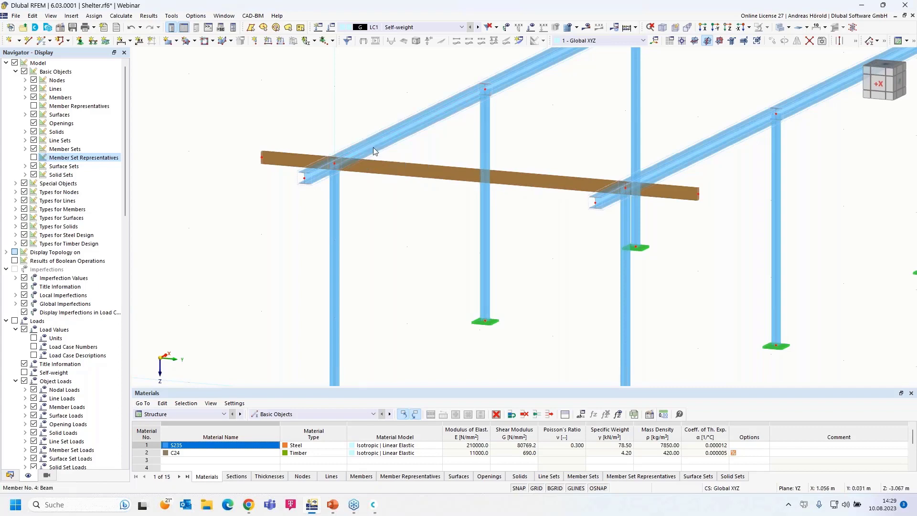
pyautogui.scroll(-1, 408, 157)
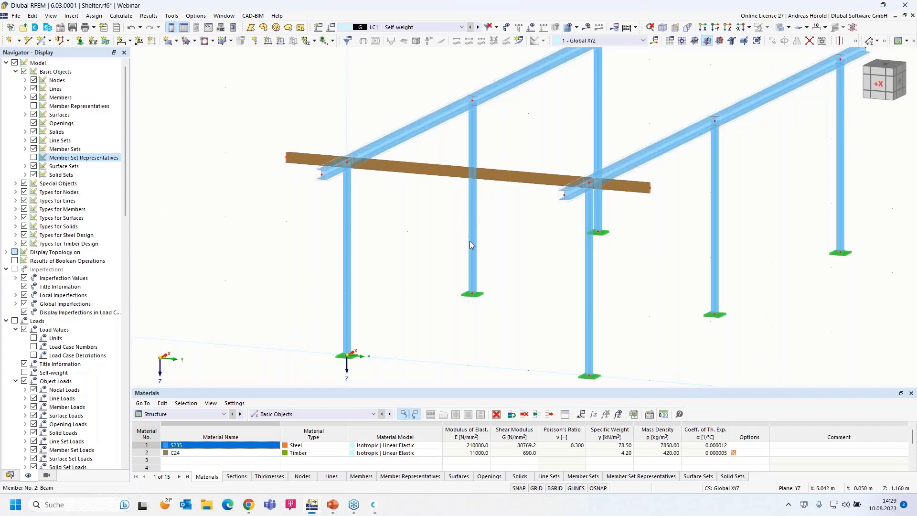
pyautogui.moveTo(420, 311); pyautogui.dragTo(489, 233, button='middle')
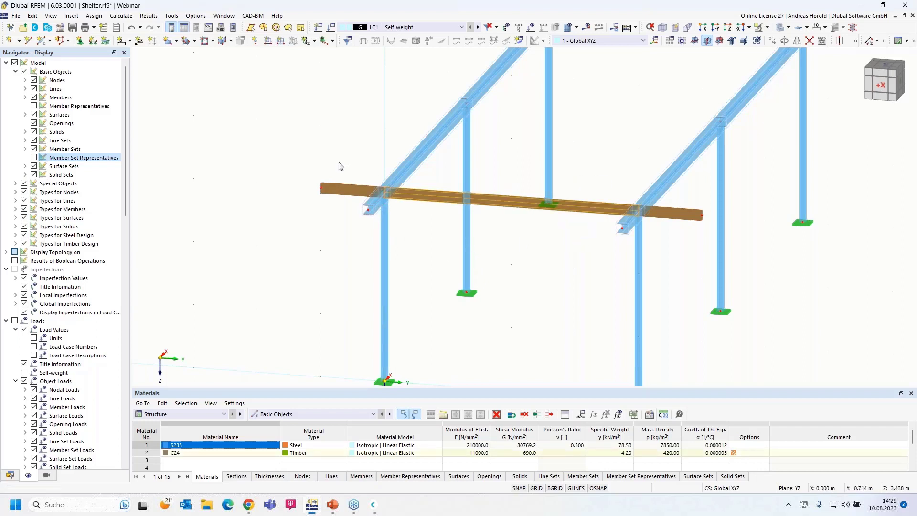
pyautogui.keyDown('ctrl'); pyautogui.moveTo(327, 185); pyautogui.dragTo(309, 208); pyautogui.keyUp('ctrl')
pyautogui.keyDown('ctrl'); pyautogui.moveTo(709, 195); pyautogui.dragTo(675, 237); pyautogui.keyUp('ctrl')
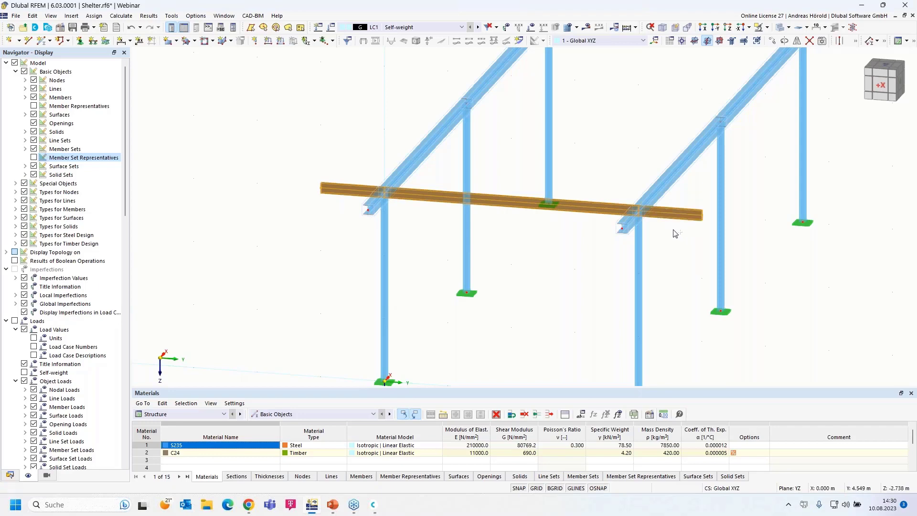
# Step: Edit purlin members 15–17, switch on Eccentricities, and show the Eccentricities tab
pyautogui.rightClick(591, 212)
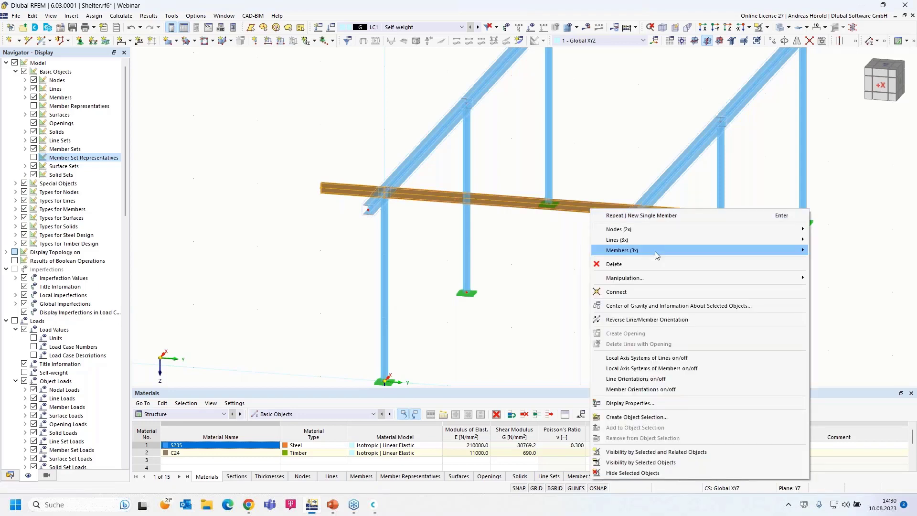
pyautogui.moveTo(655, 252)
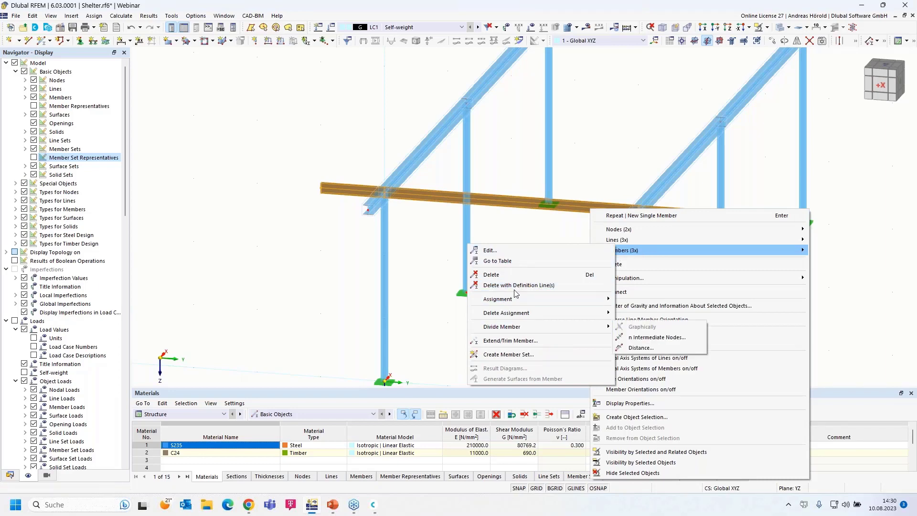
pyautogui.click(506, 250)
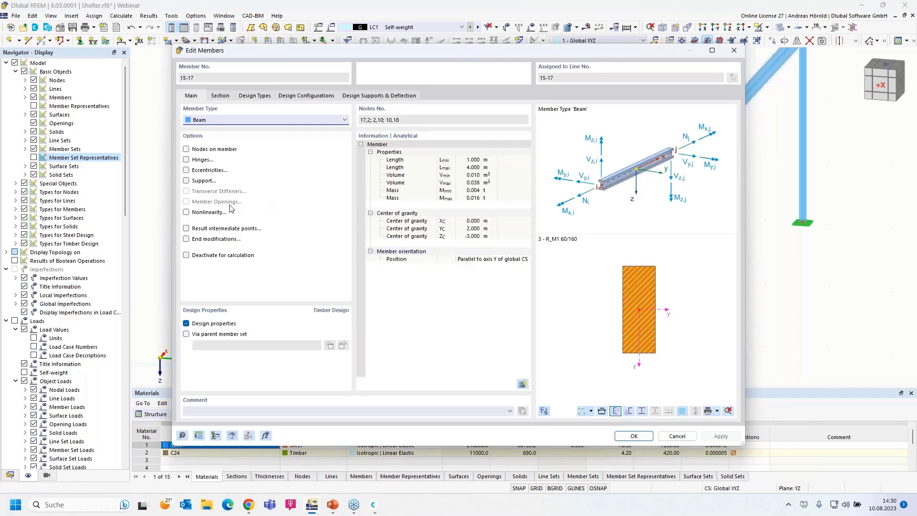
pyautogui.click(187, 170)
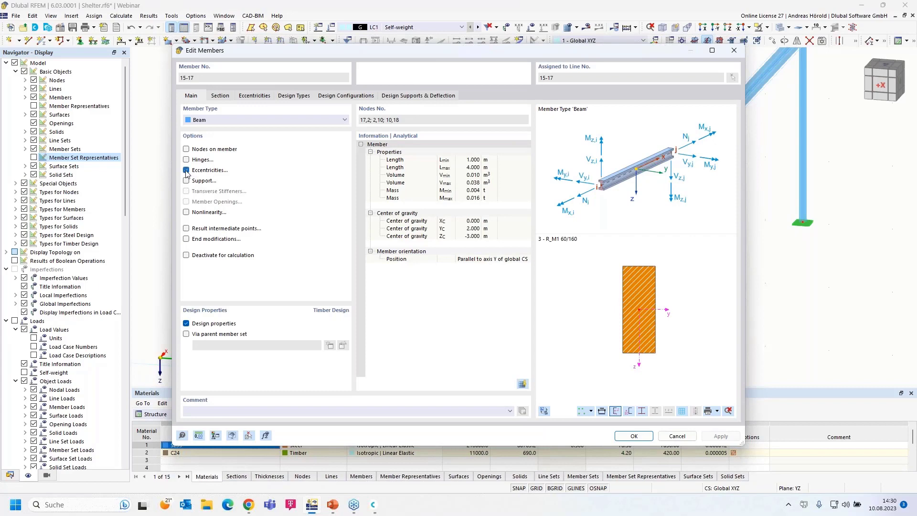
pyautogui.click(255, 96)
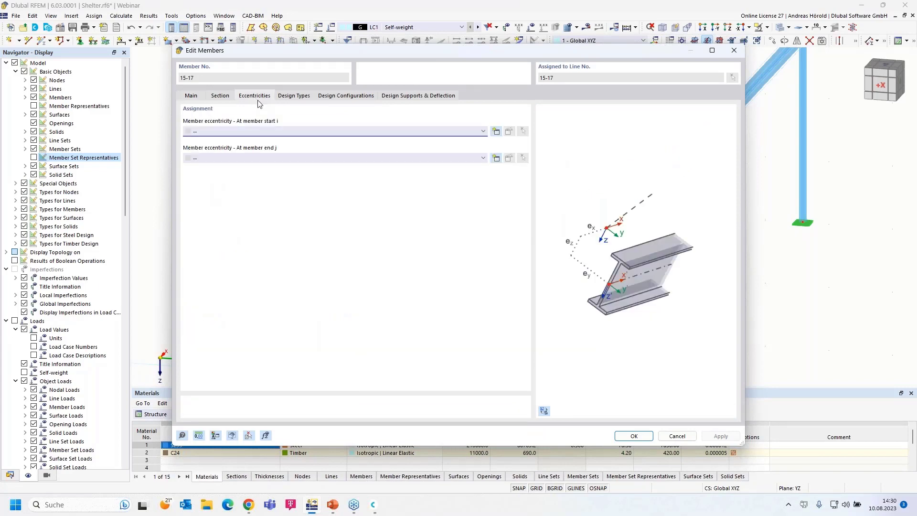
# Step: Create eccentricity 1: Relative to Section, bottom-middle, transverse offset to member 4's top-middle
pyautogui.click(496, 133)
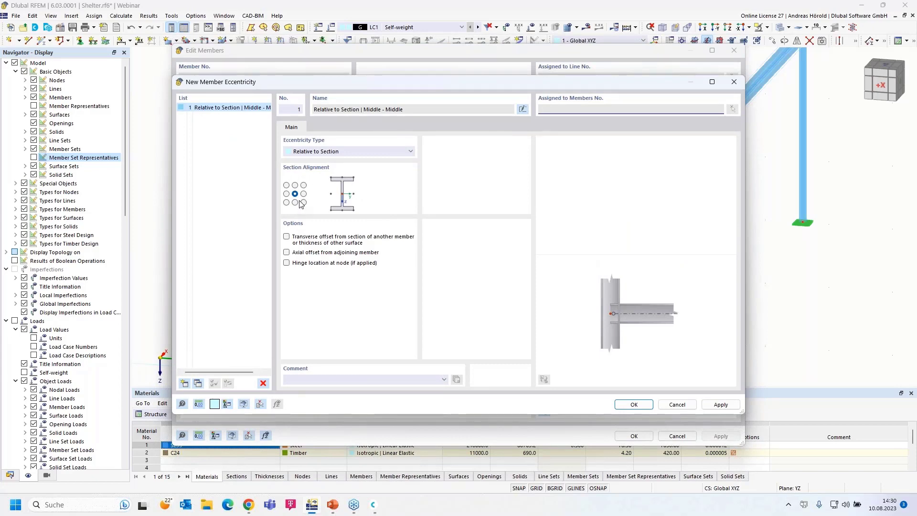
pyautogui.click(333, 152)
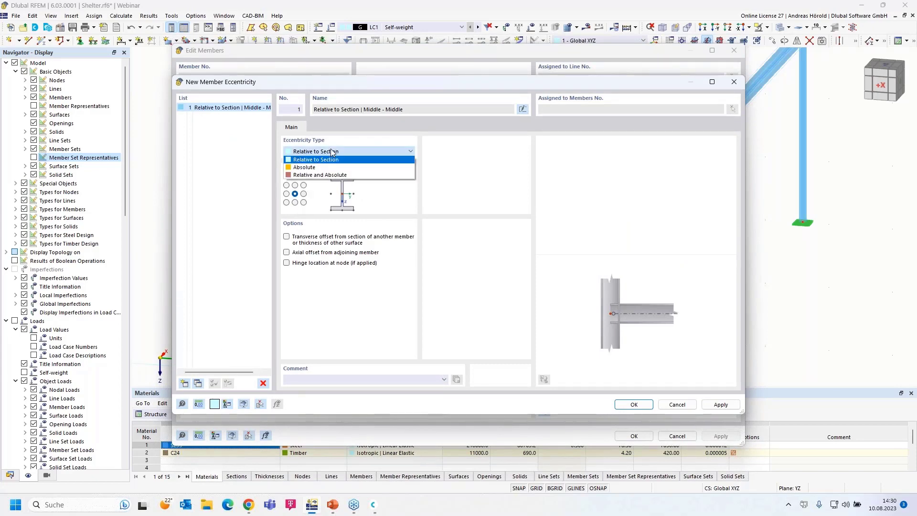
pyautogui.click(333, 152)
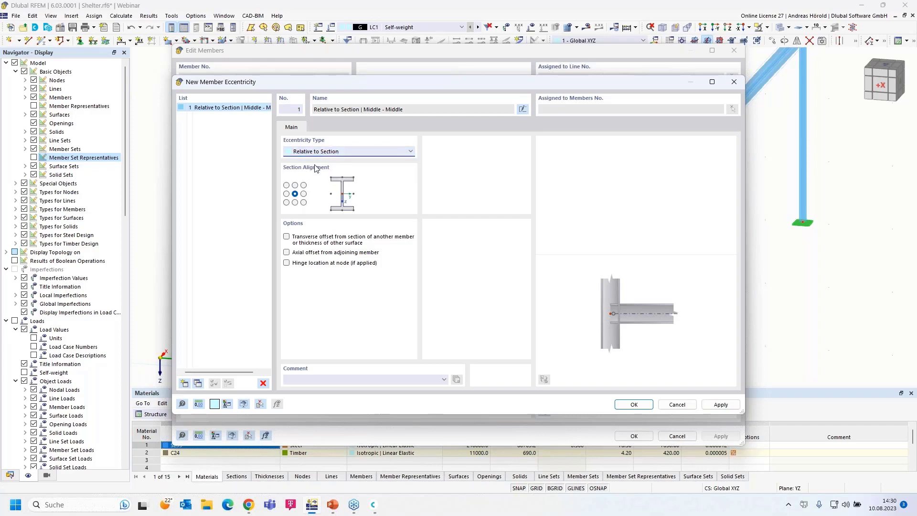
pyautogui.click(296, 202)
pyautogui.click(287, 237)
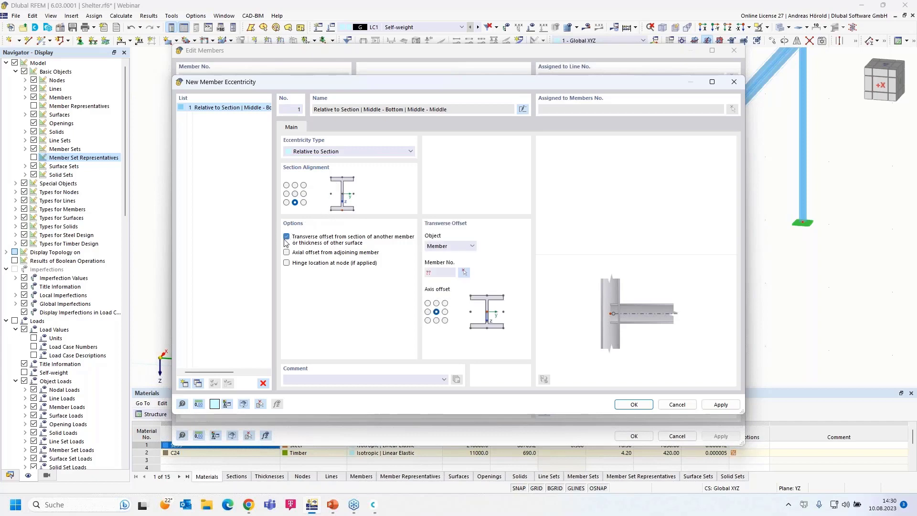
pyautogui.click(436, 304)
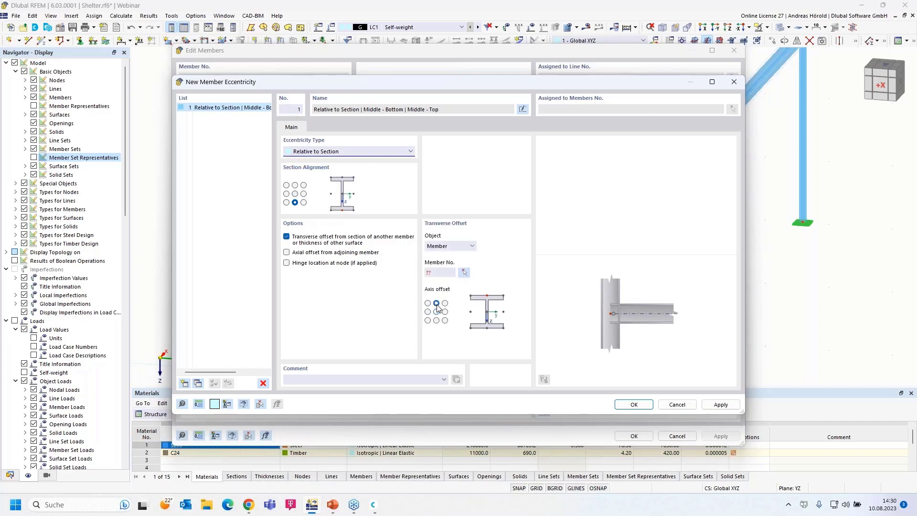
pyautogui.click(463, 272)
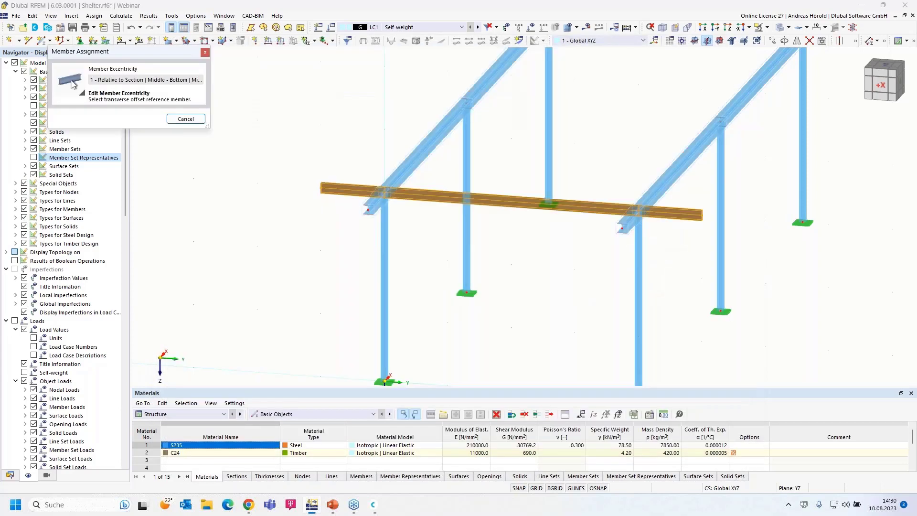
pyautogui.click(419, 176)
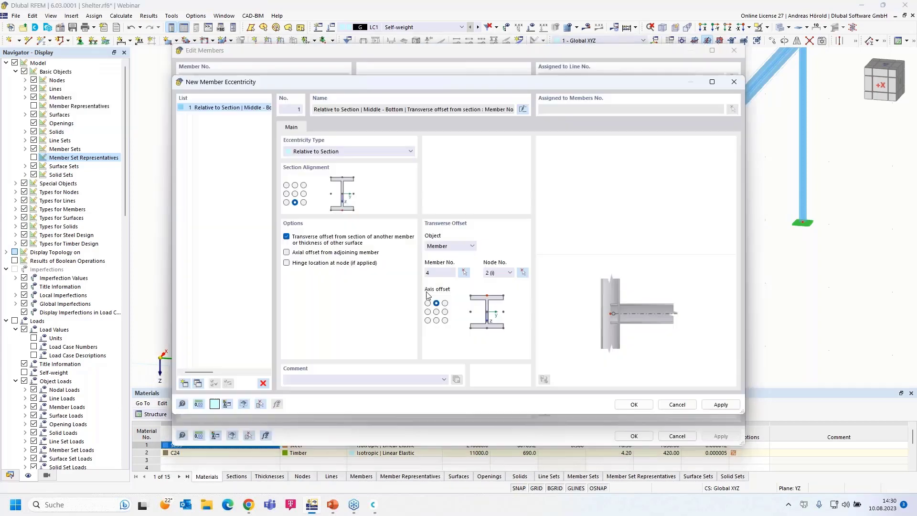
pyautogui.click(634, 405)
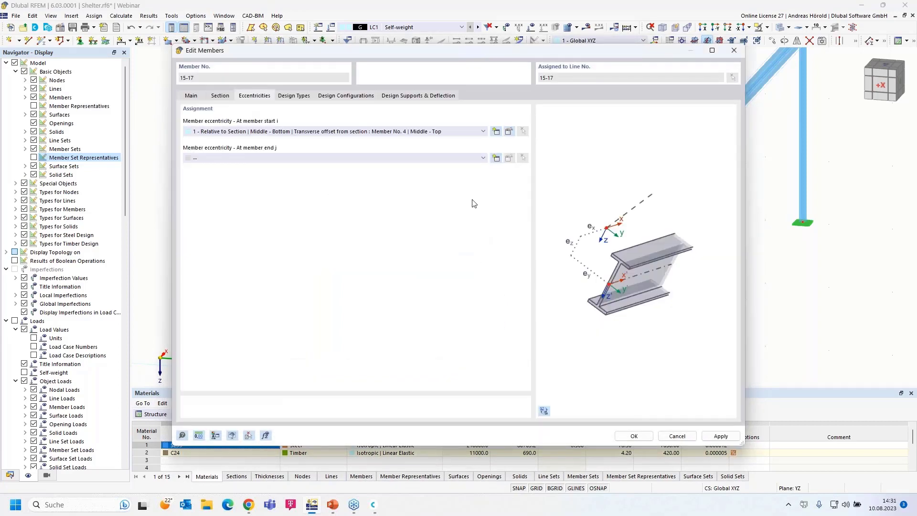
# Step: Use eccentricity 1 at the member end as well and apply it to the purlin
pyautogui.click(453, 163)
pyautogui.click(431, 173)
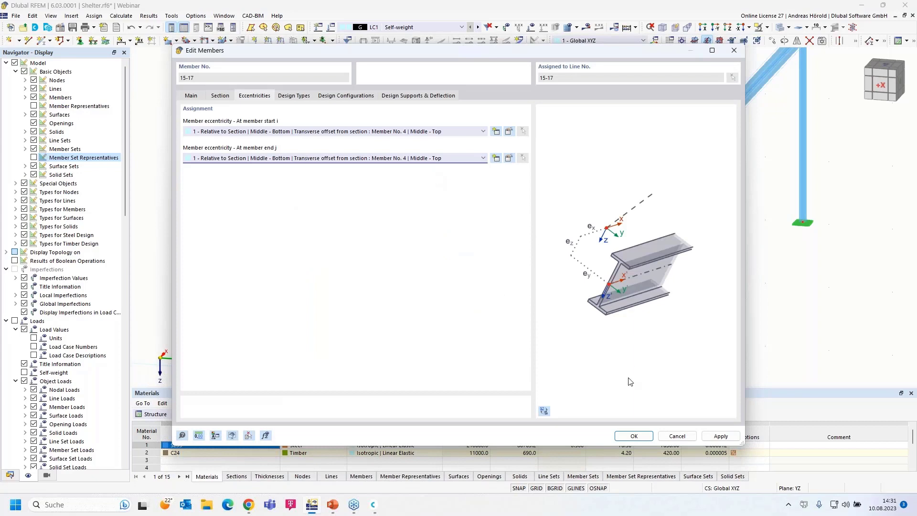
pyautogui.click(636, 436)
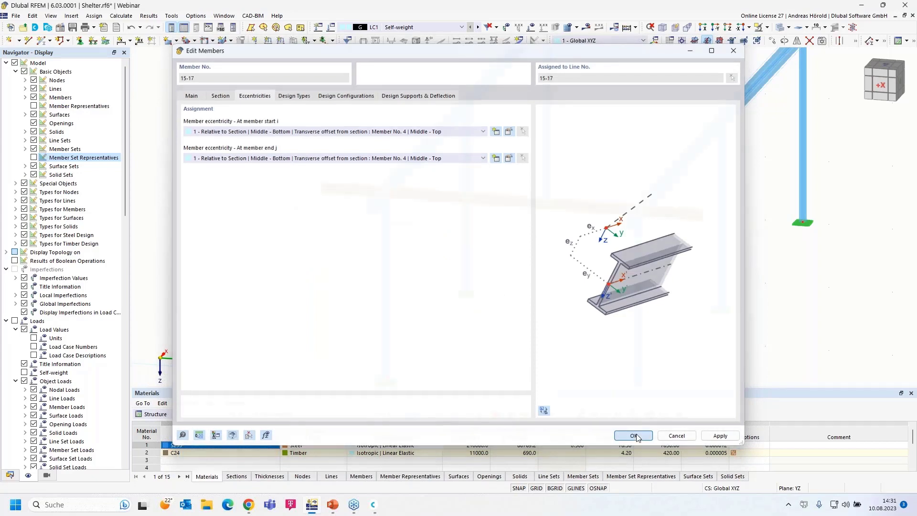
# Step: Inspect the purlin in the X-direction view and undo its last change
pyautogui.click(705, 29)
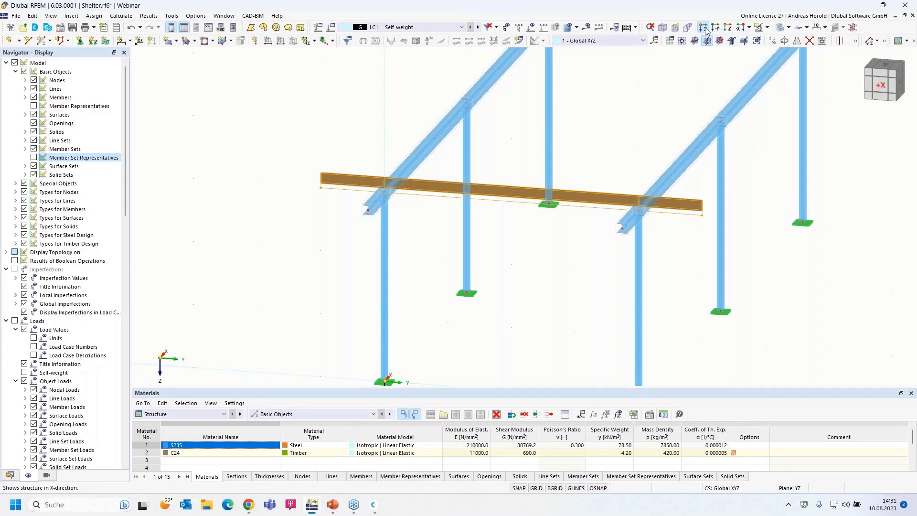
pyautogui.scroll(5, 329, 115)
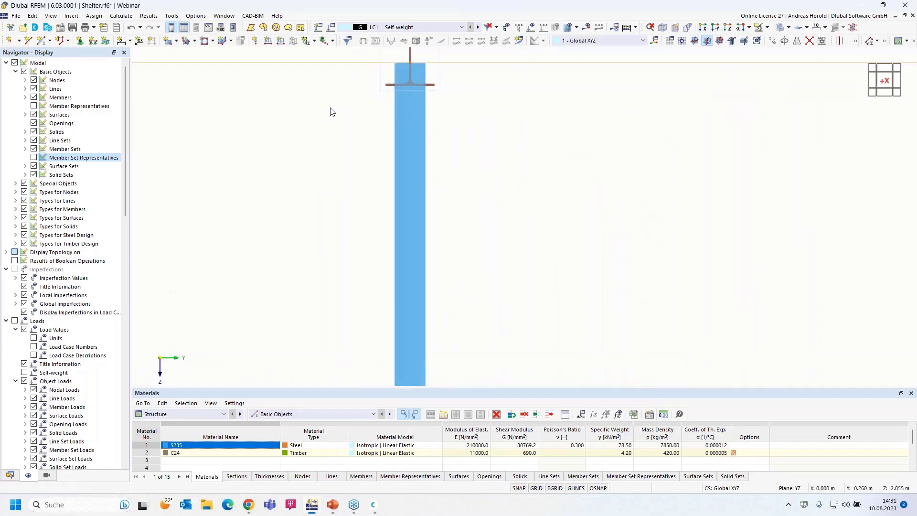
pyautogui.scroll(3, 306, 199)
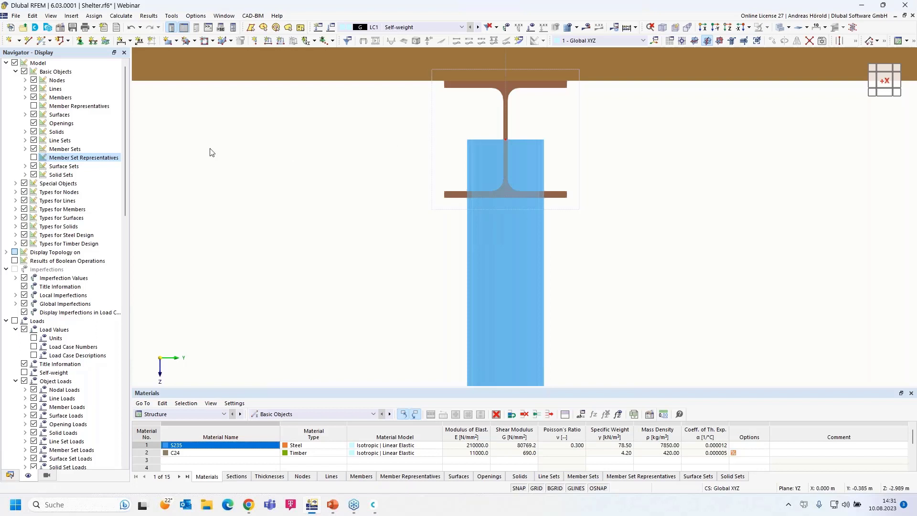
pyautogui.scroll(-5, 210, 152)
pyautogui.moveTo(236, 160); pyautogui.dragTo(321, 175, button='middle')
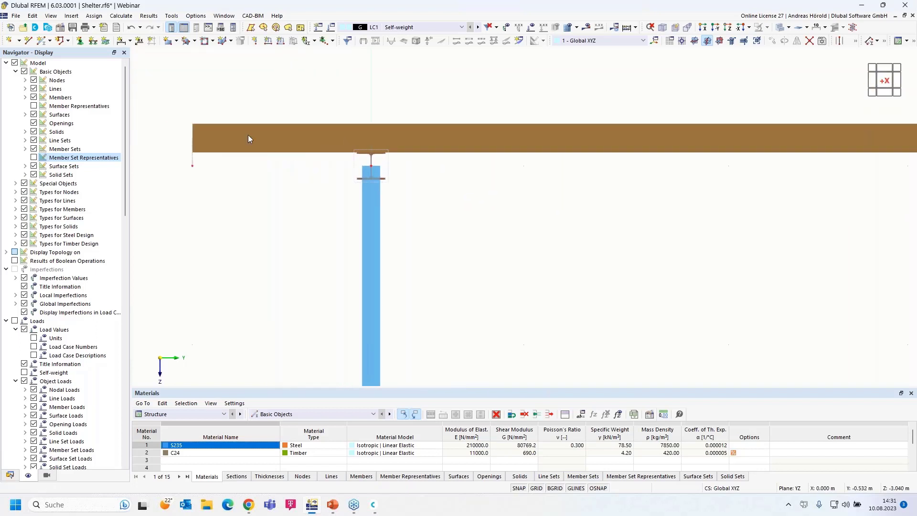
pyautogui.click(130, 28)
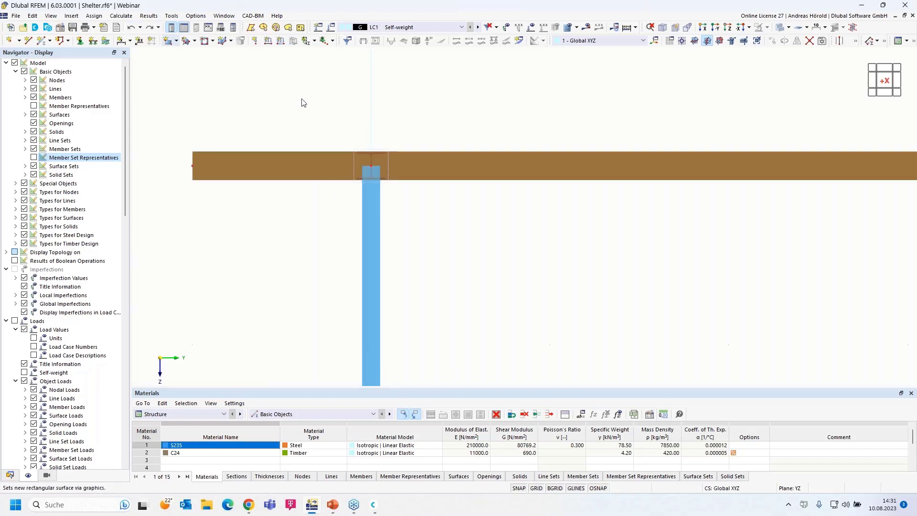
# Step: Return to a 3D view and start the LC1 Self-weight calculation
pyautogui.keyDown('ctrl'); pyautogui.moveTo(636, 288); pyautogui.dragTo(606, 245, button='middle'); pyautogui.keyUp('ctrl')
pyautogui.scroll(-1, 606, 245)
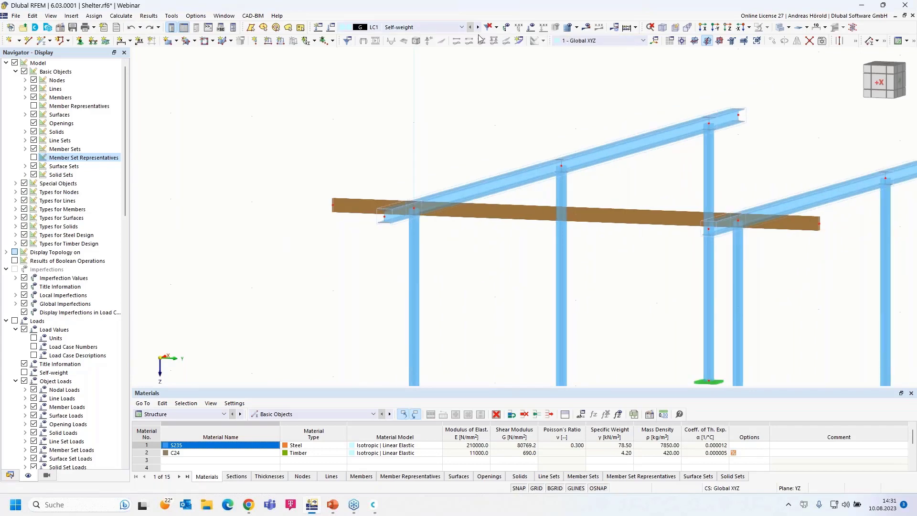
pyautogui.click(586, 27)
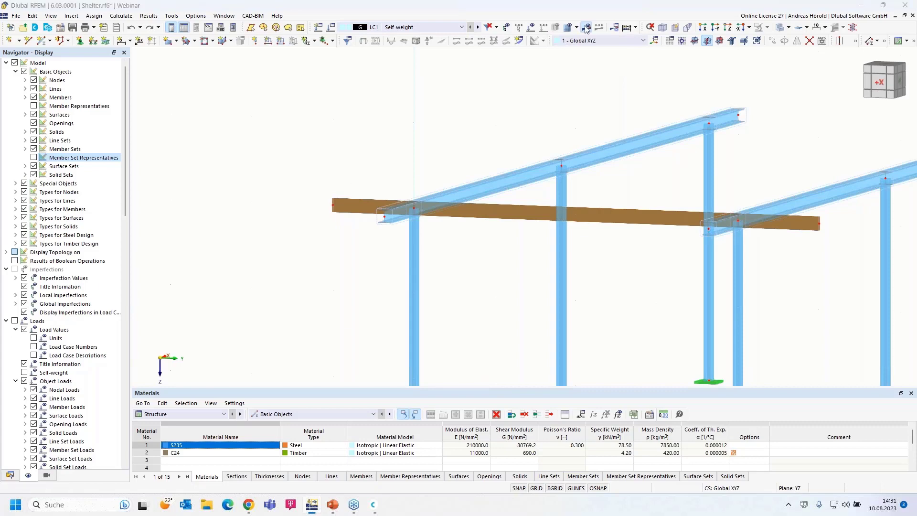
pyautogui.click(501, 292)
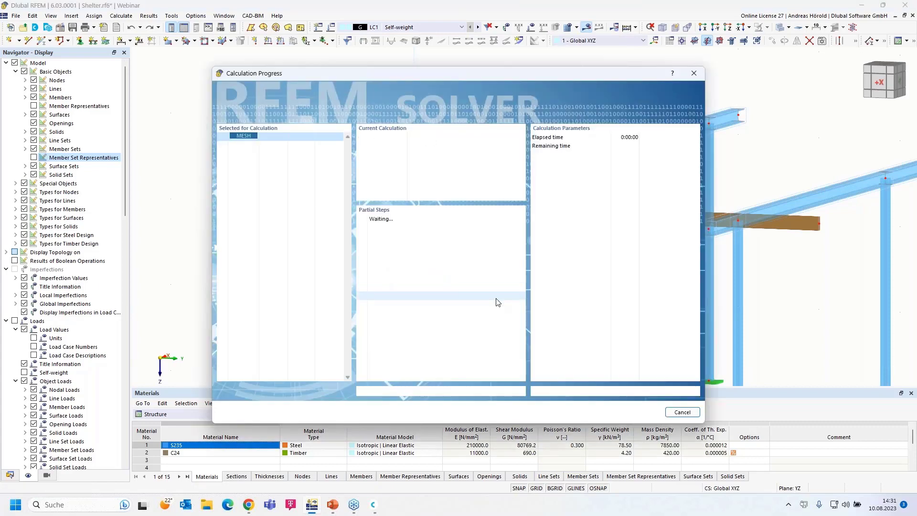
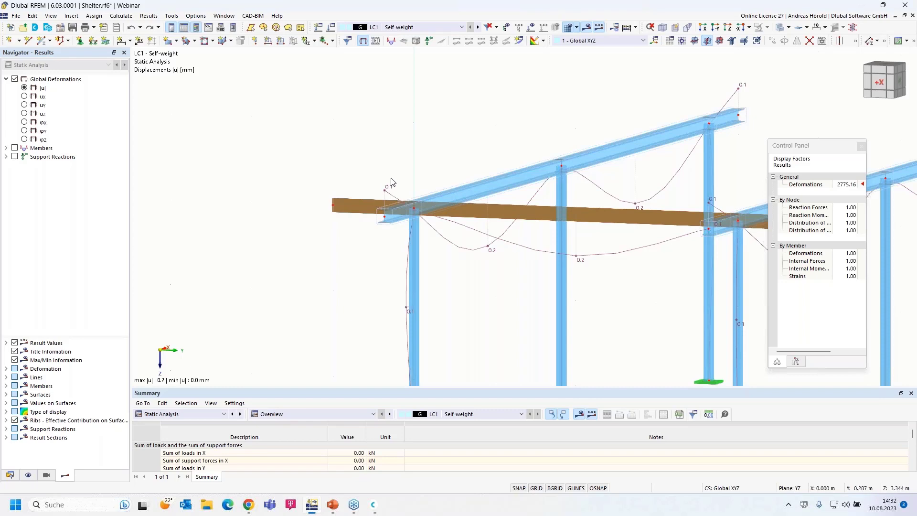
# Step: Display LC1 member My bending moment diagrams (max 0.43 kNm) and show the Views navigator
pyautogui.click(7, 148)
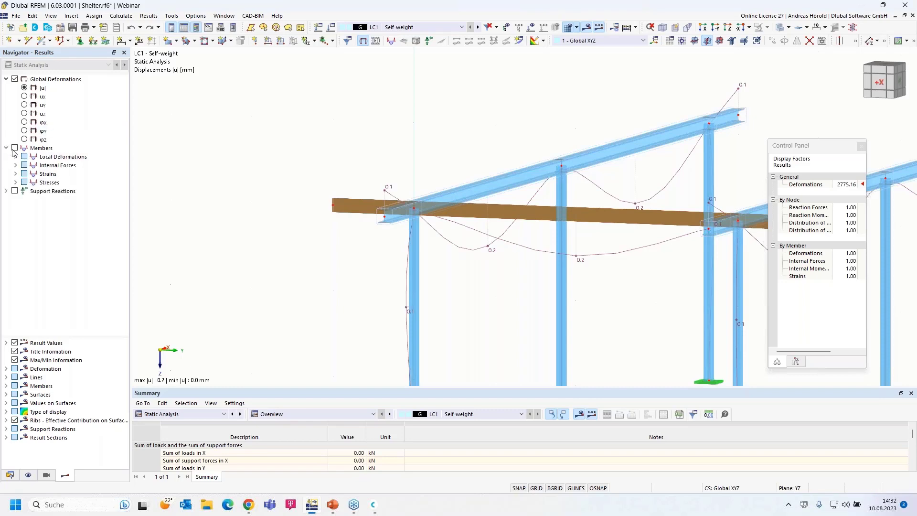
pyautogui.click(16, 166)
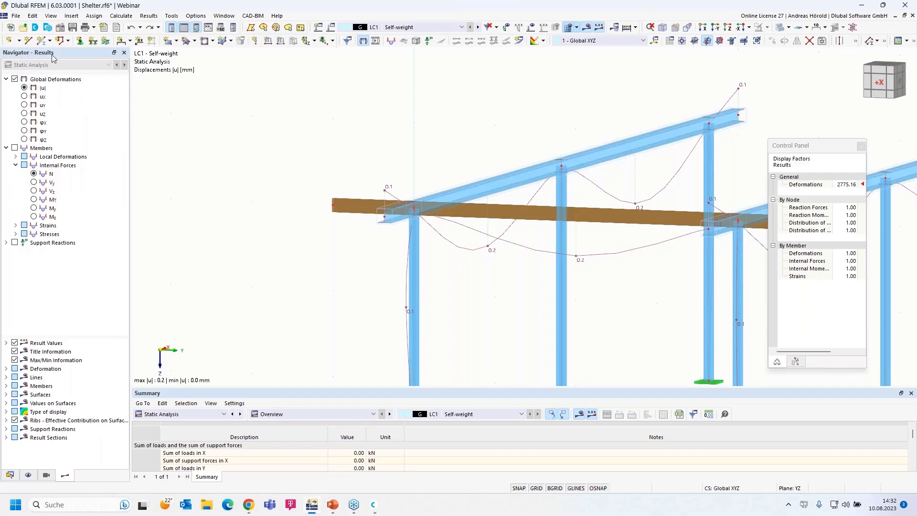
pyautogui.click(34, 208)
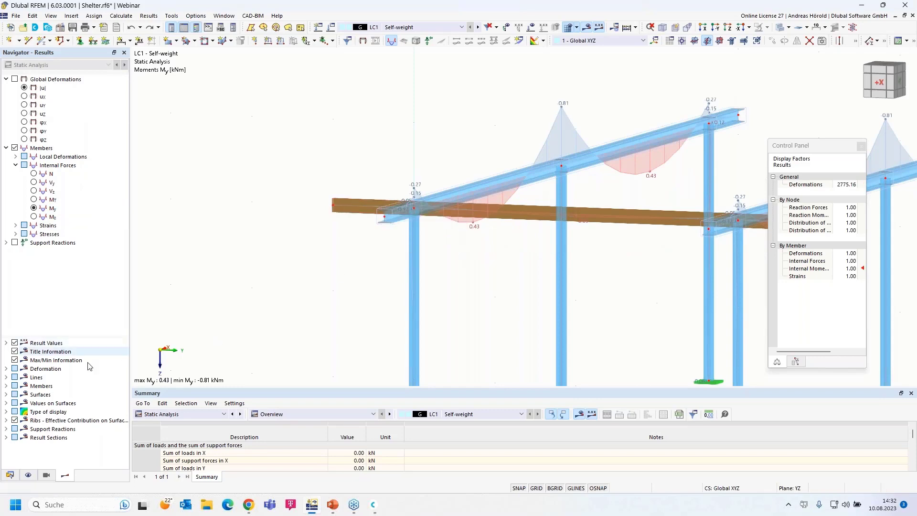
pyautogui.click(46, 475)
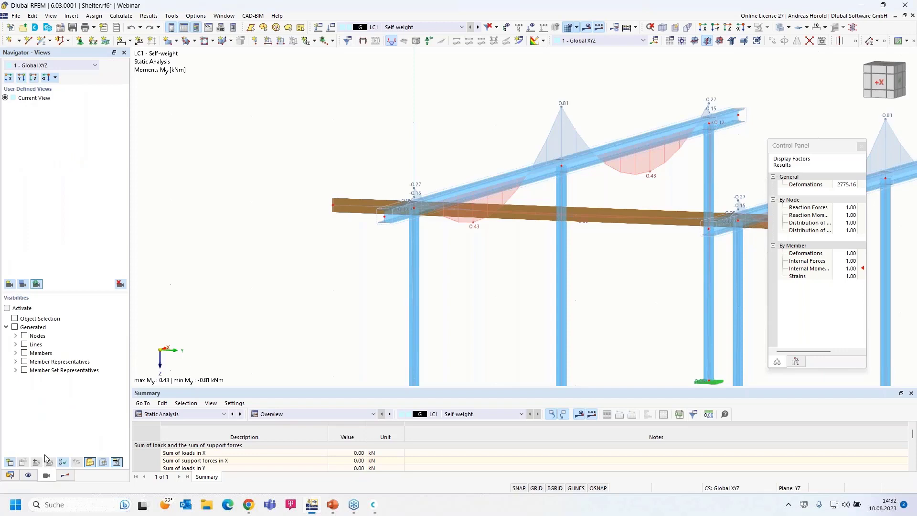
# Step: Isolate the 2 - C24 timber members via Members by Material and zoom onto the timber beam
pyautogui.click(15, 353)
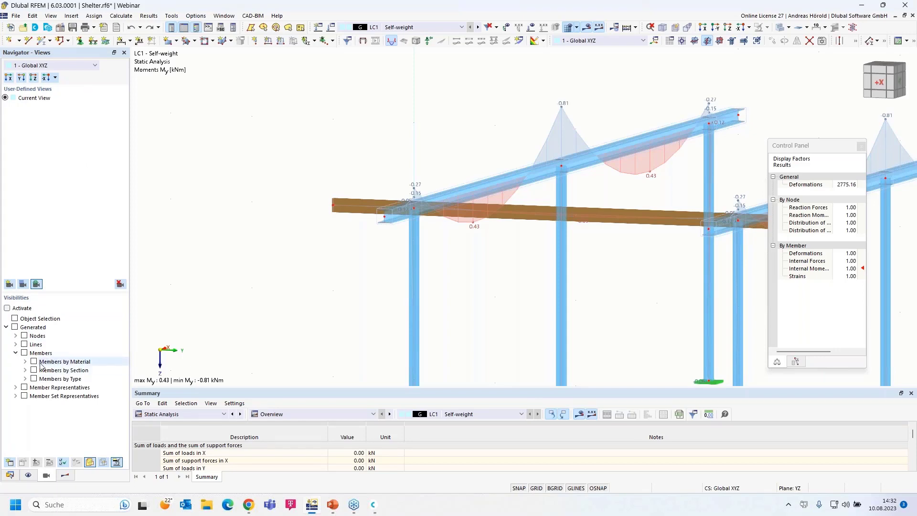
pyautogui.click(25, 362)
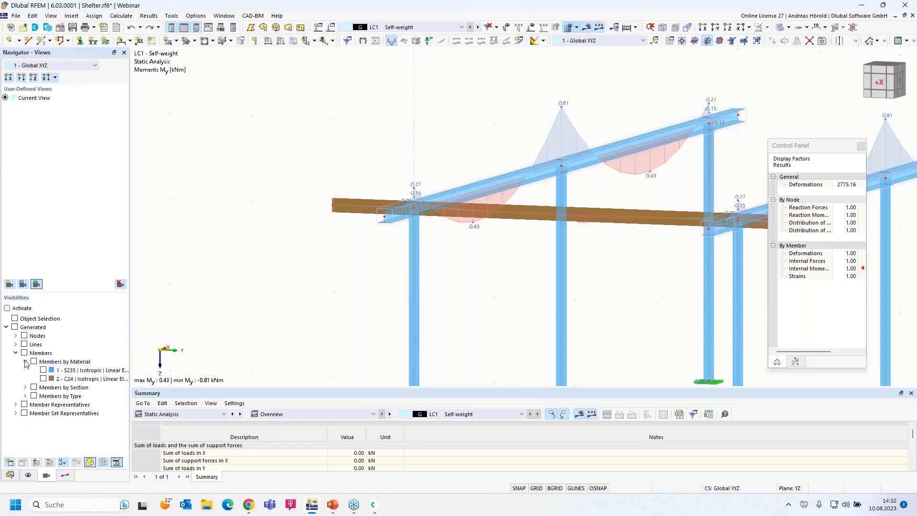
pyautogui.click(44, 379)
pyautogui.click(44, 379)
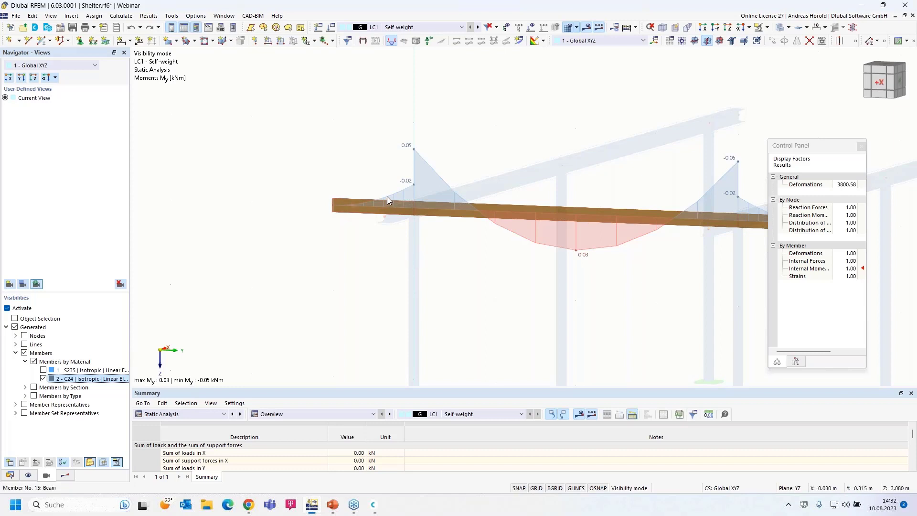
pyautogui.scroll(-2, 502, 258)
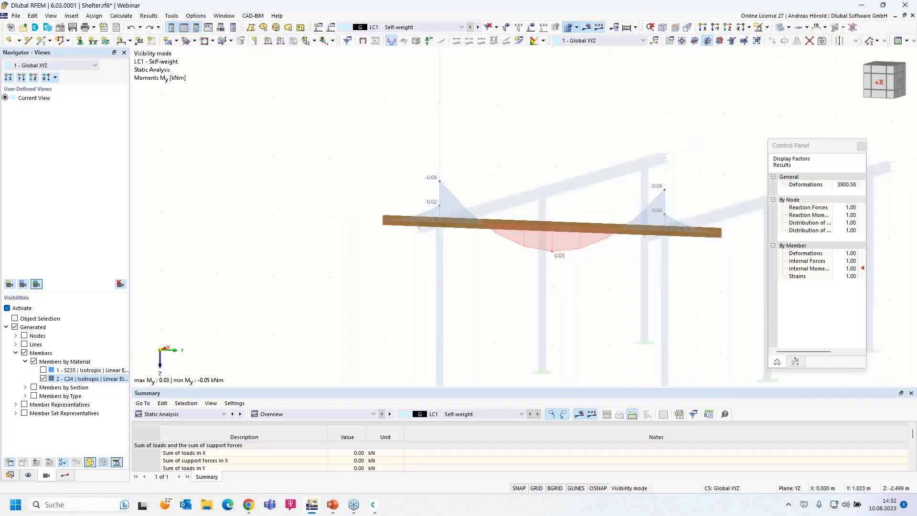
pyautogui.moveTo(502, 258); pyautogui.dragTo(426, 260, button='middle')
pyautogui.scroll(2, 418, 264)
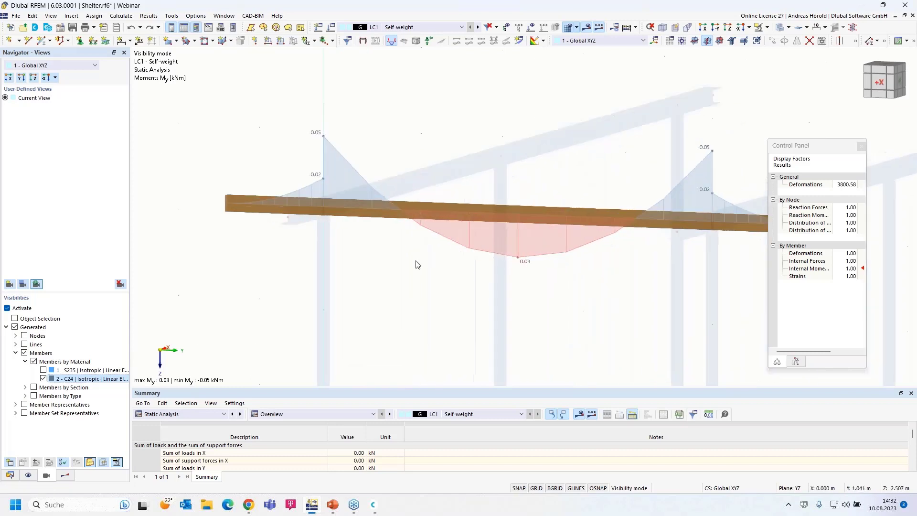
# Step: Enable hinges on member 15 and create a new Global XYZ scissor hinge releasing φX and φZ
pyautogui.doubleClick(287, 206)
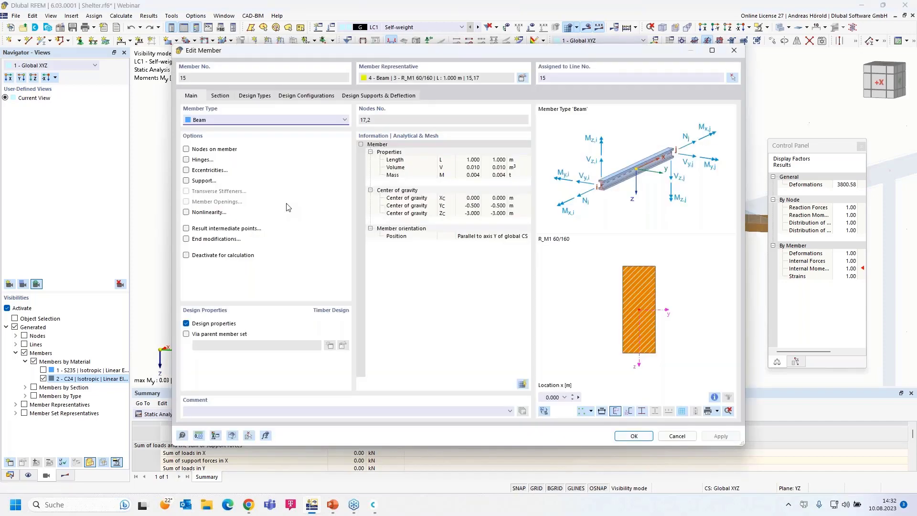
pyautogui.click(186, 160)
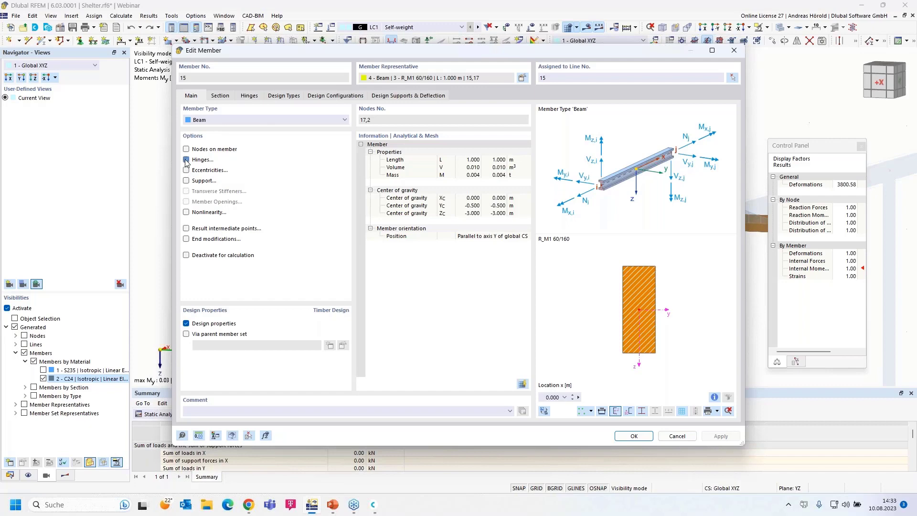
pyautogui.click(248, 97)
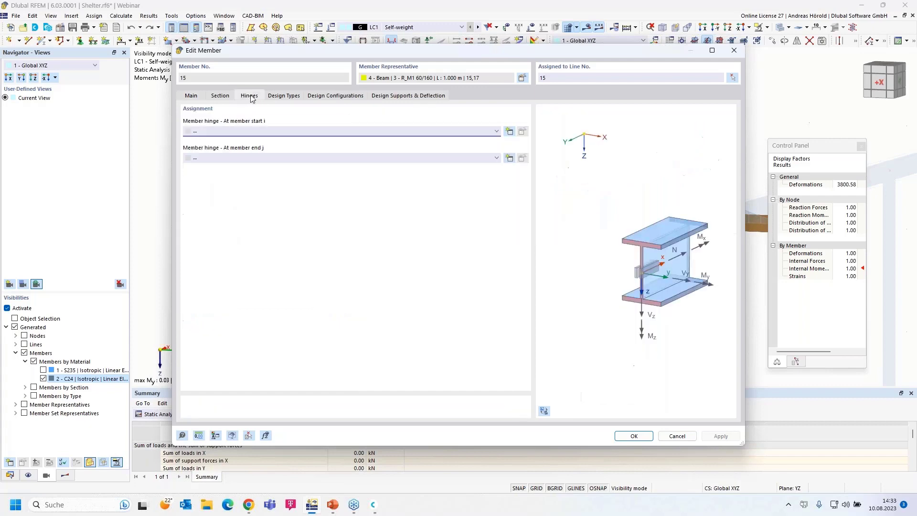
pyautogui.click(509, 132)
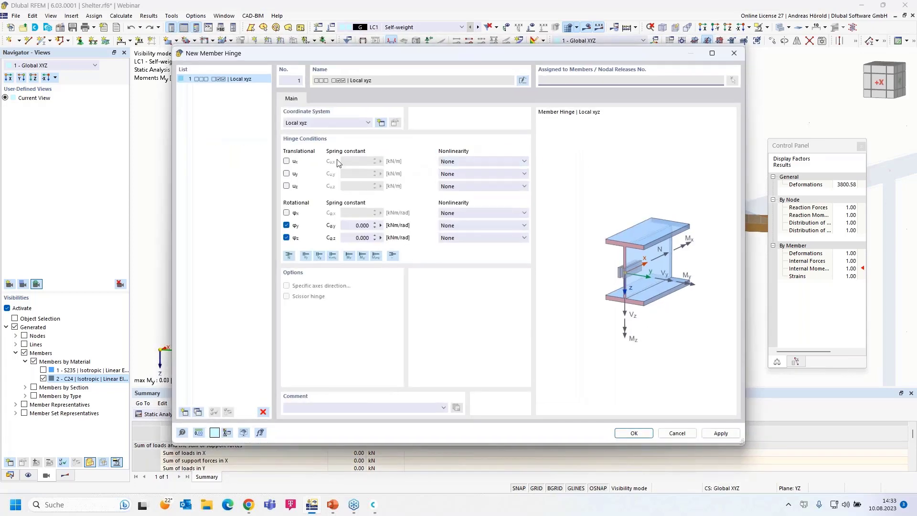
pyautogui.click(328, 124)
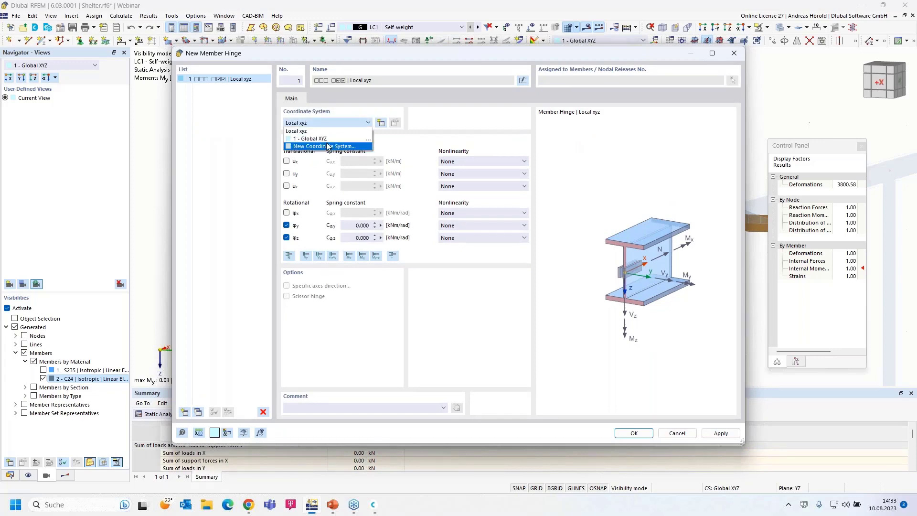
pyautogui.click(333, 139)
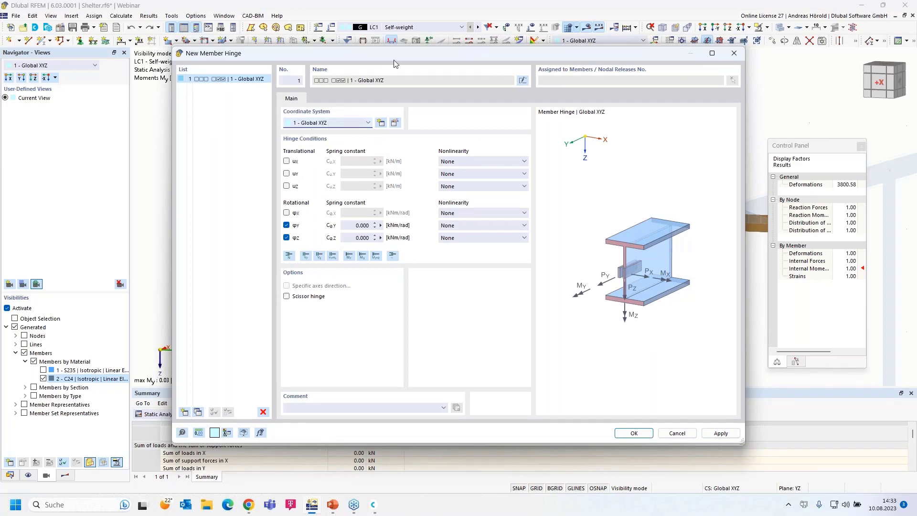
pyautogui.moveTo(401, 54); pyautogui.dragTo(432, 55)
pyautogui.click(317, 296)
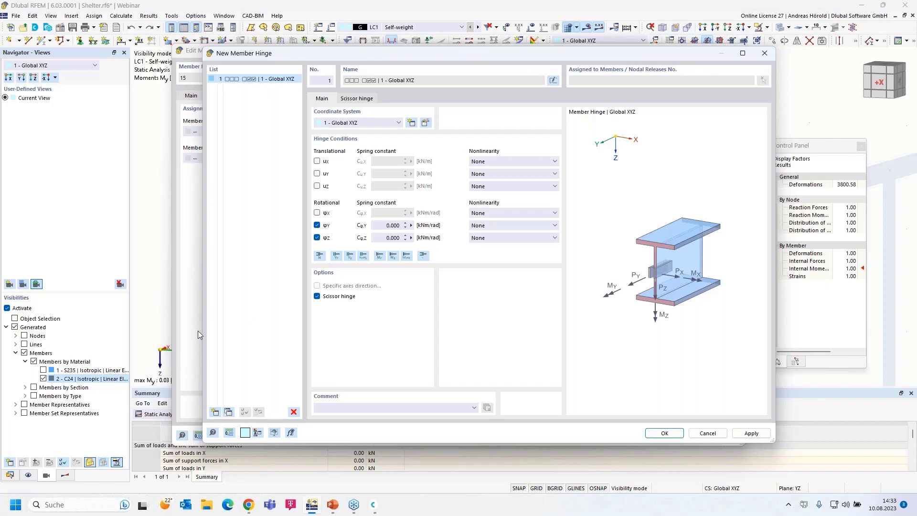
pyautogui.click(317, 225)
pyautogui.click(318, 213)
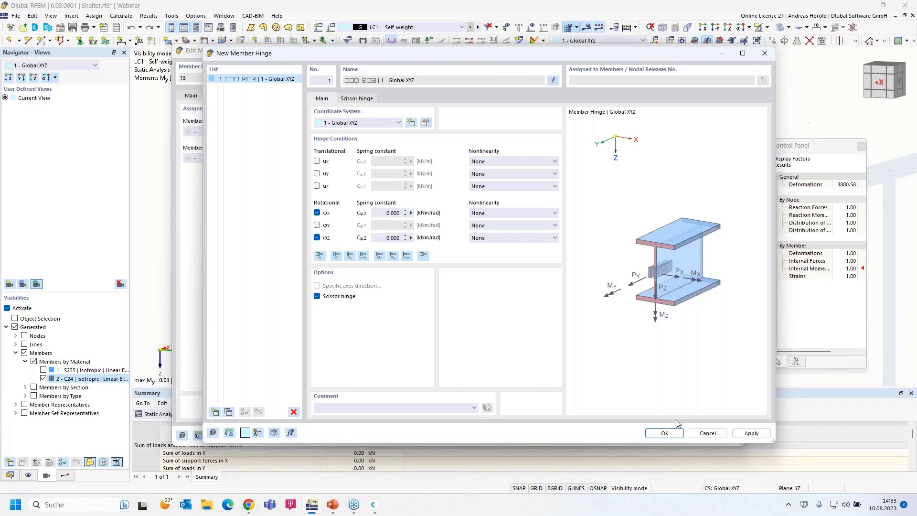
pyautogui.click(665, 433)
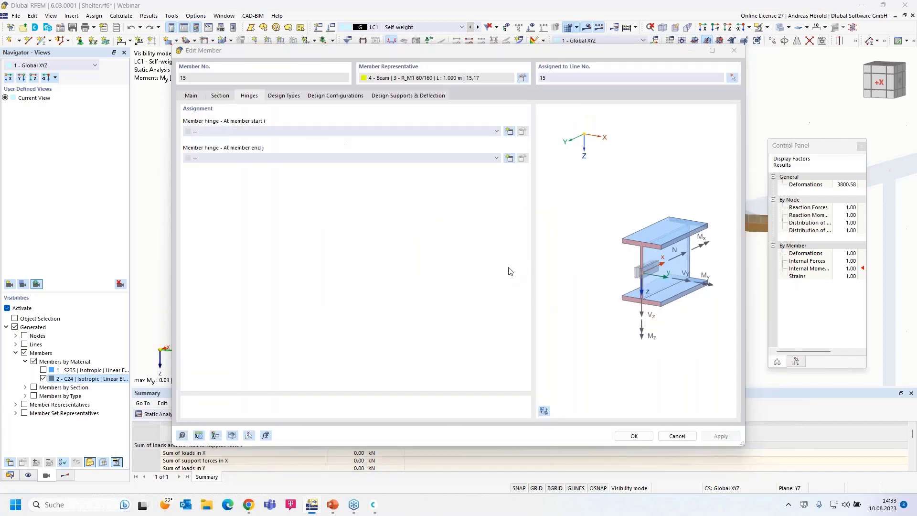
# Step: Assign hinge 1 to member 15 at end j only, with none at start i
pyautogui.click(449, 159)
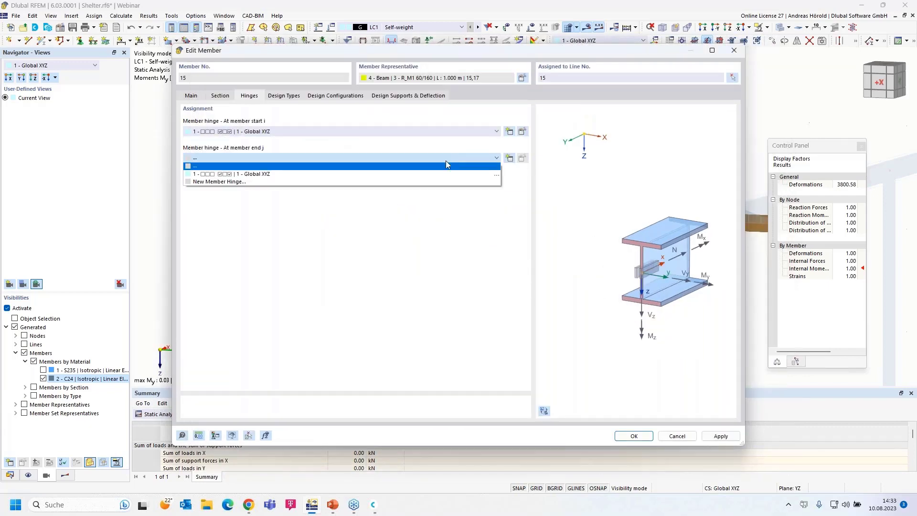
pyautogui.click(419, 175)
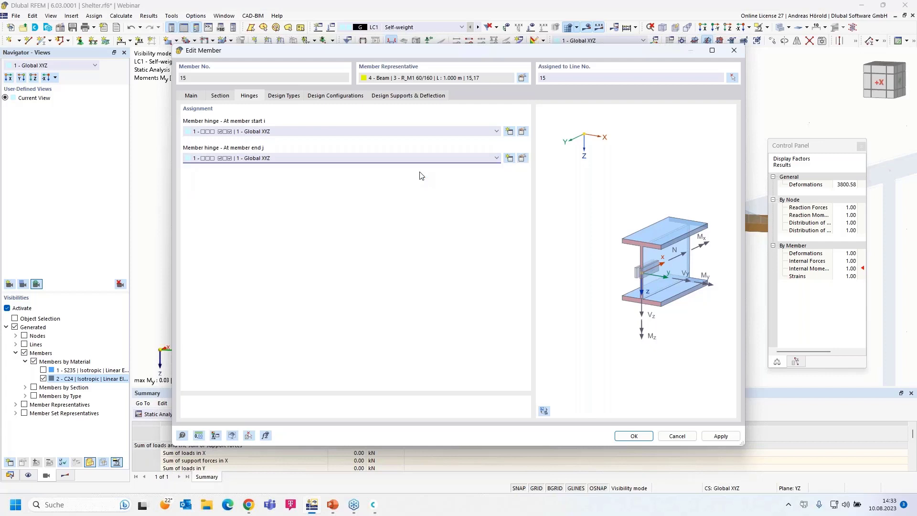
pyautogui.click(376, 132)
pyautogui.click(371, 139)
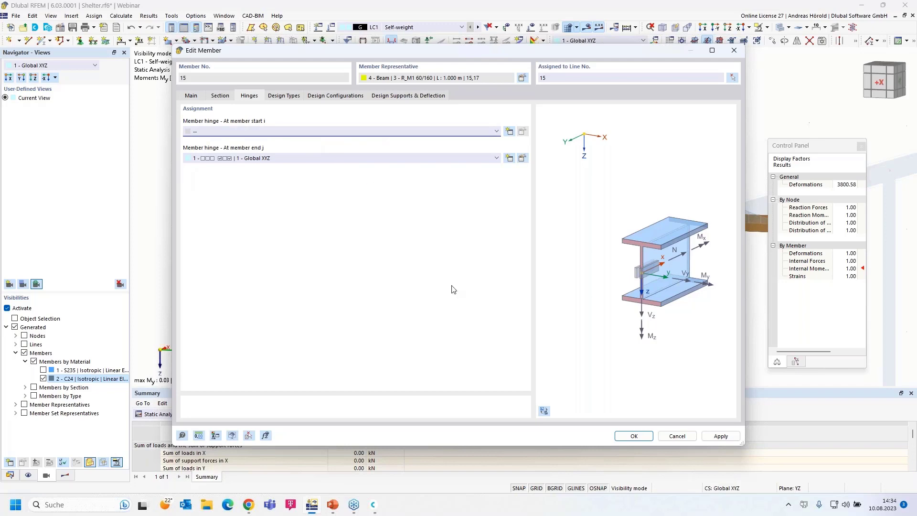
pyautogui.click(624, 435)
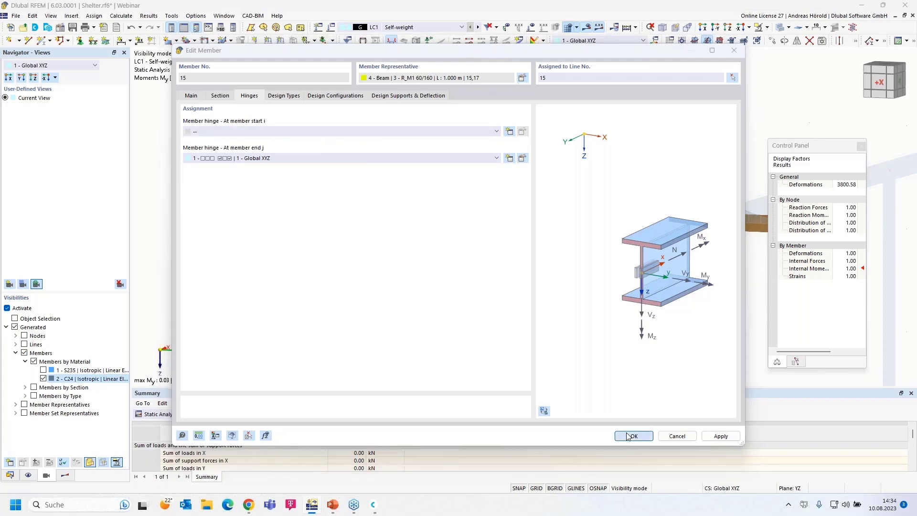
pyautogui.click(497, 291)
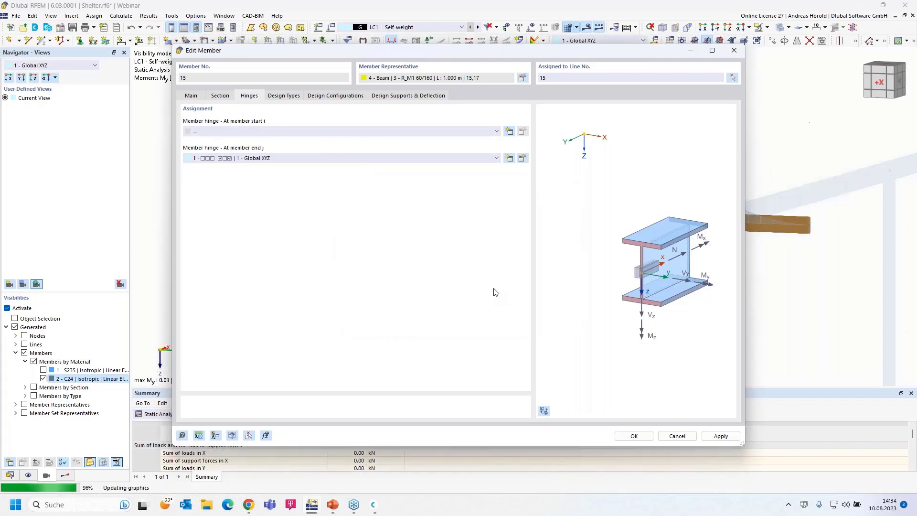
# Step: Assign hinge 1 at both start i and end j of member 16
pyautogui.moveTo(441, 283); pyautogui.dragTo(411, 262, button='middle')
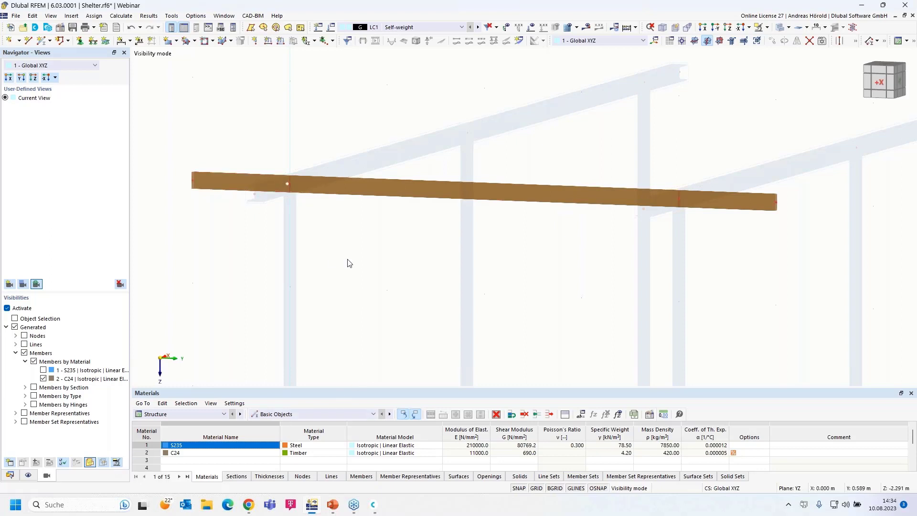
pyautogui.scroll(-2, 348, 262)
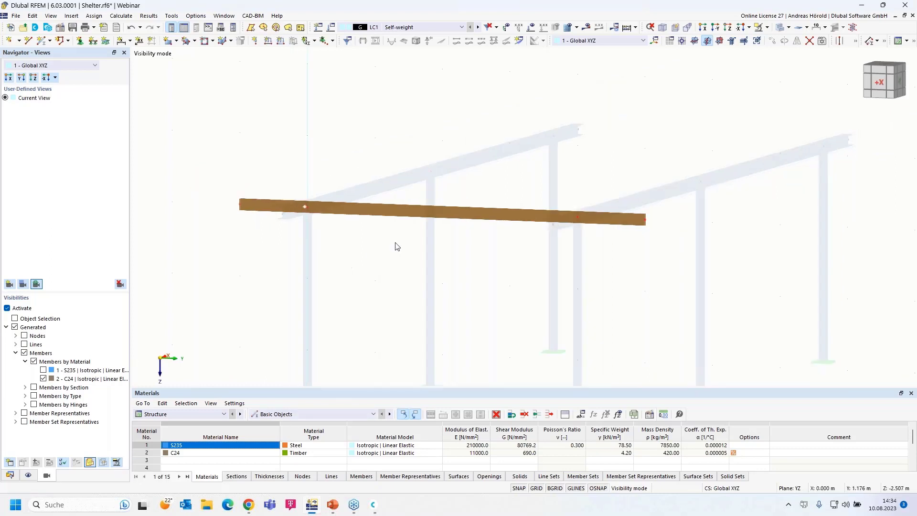
pyautogui.doubleClick(405, 215)
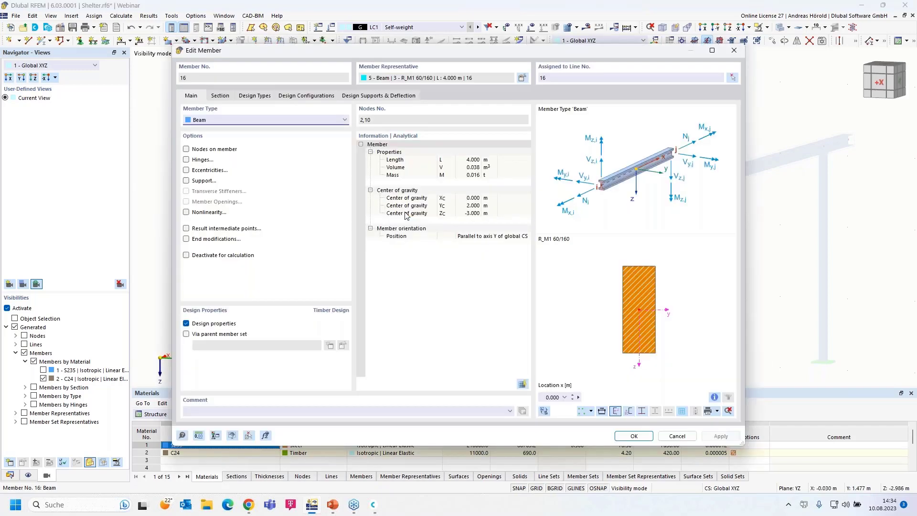
pyautogui.click(186, 160)
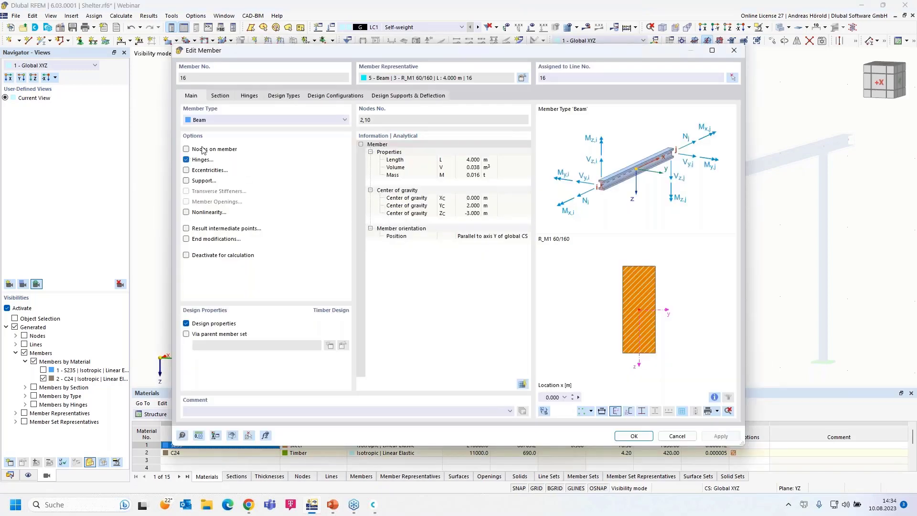
pyautogui.click(249, 96)
pyautogui.click(260, 131)
pyautogui.click(267, 150)
pyautogui.click(281, 158)
pyautogui.click(282, 175)
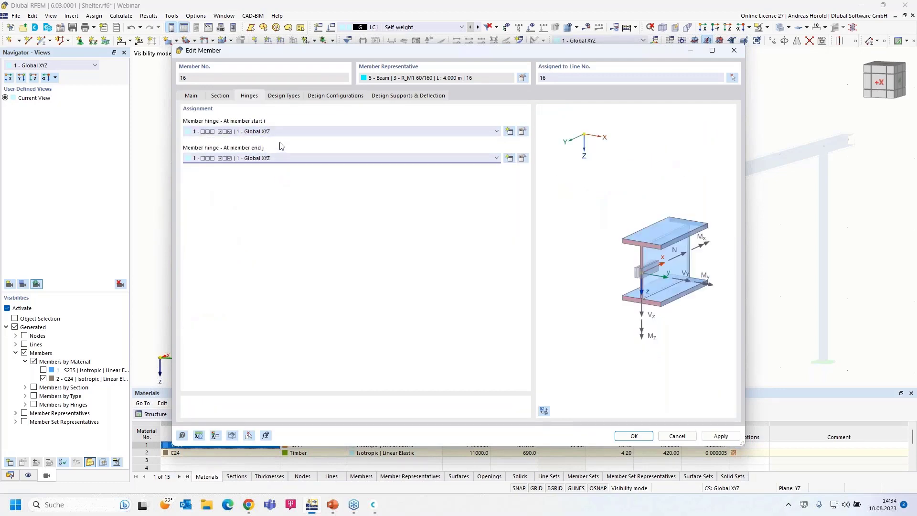
pyautogui.click(635, 436)
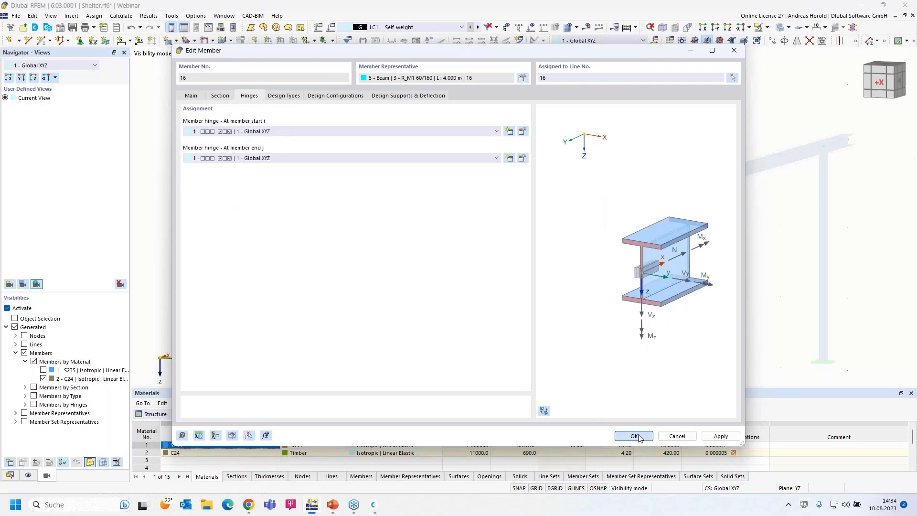
# Step: Assign hinge 1 at start i of timber purlin member 17
pyautogui.click(614, 219)
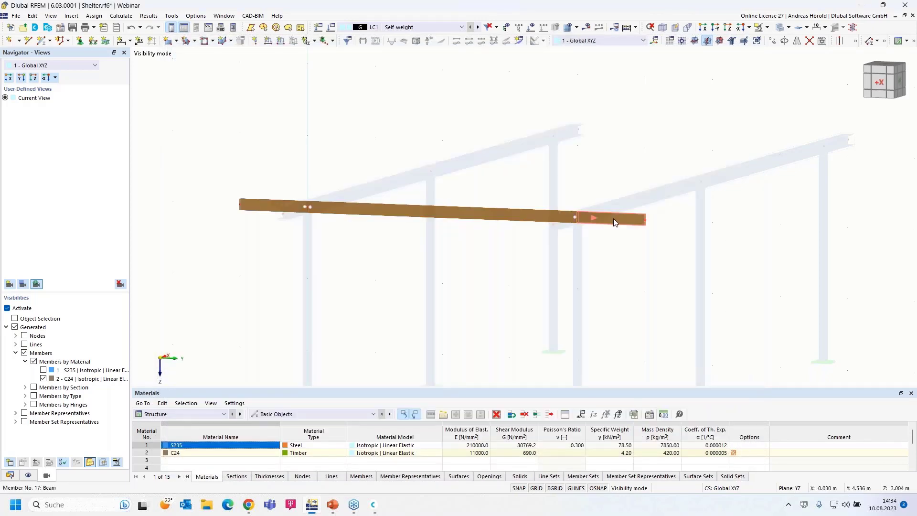
pyautogui.doubleClick(613, 219)
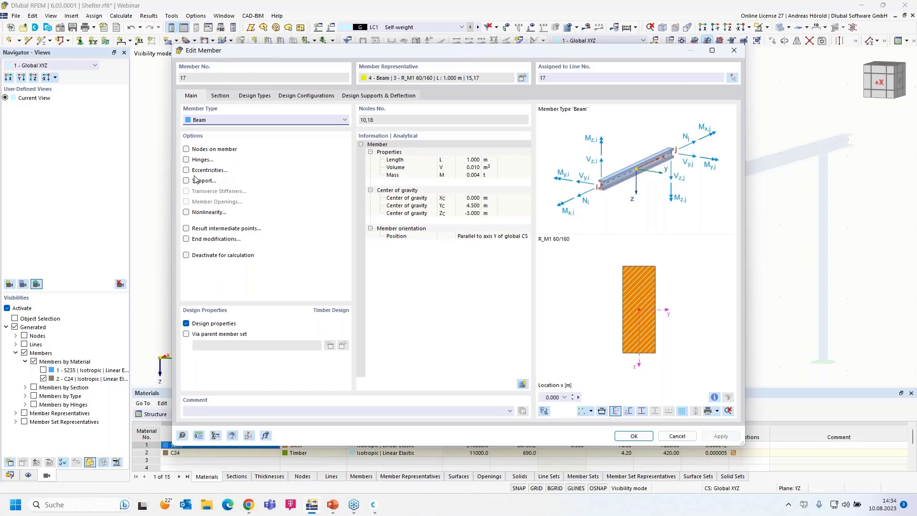
pyautogui.click(186, 161)
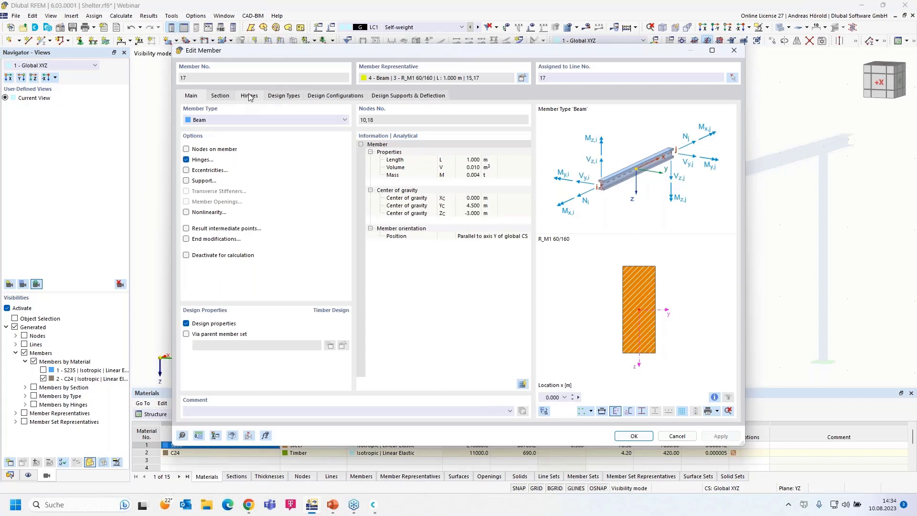
pyautogui.click(249, 98)
pyautogui.click(246, 132)
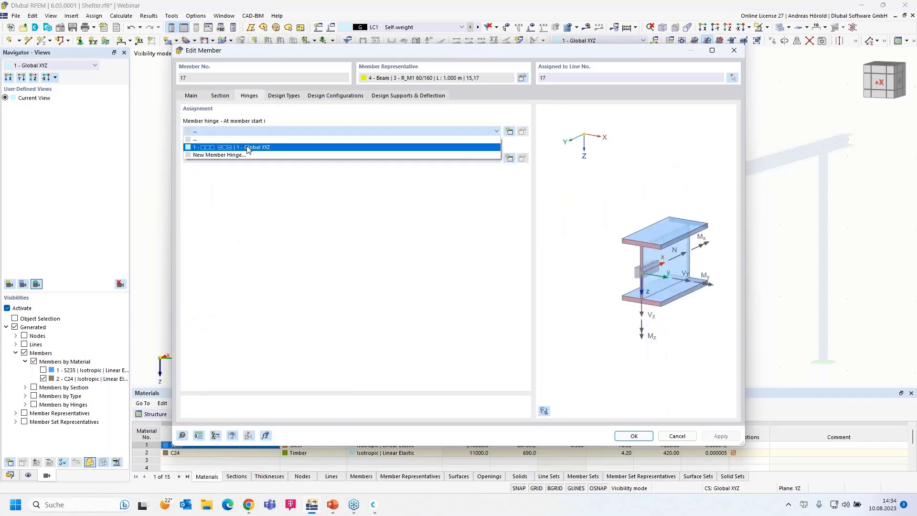
pyautogui.click(249, 148)
pyautogui.click(634, 437)
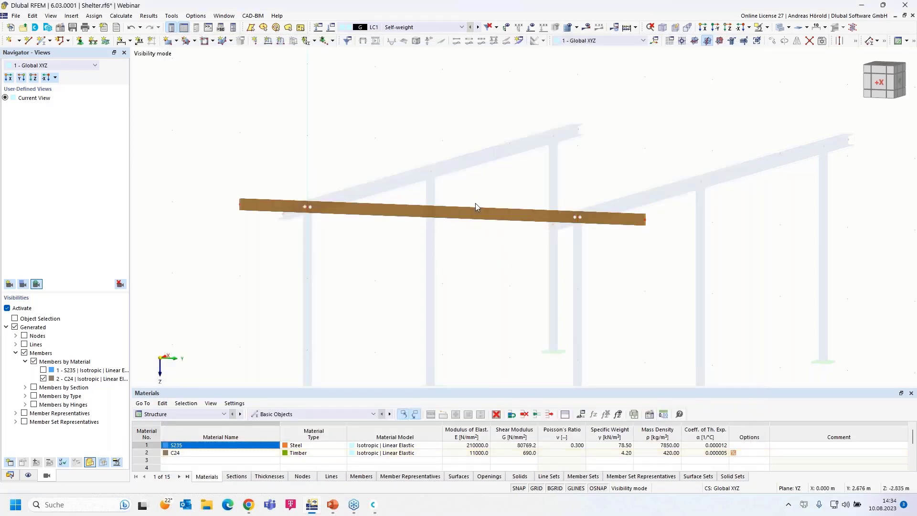
# Step: Calculate LC1 Self-weight and inspect the My moment diagram on the timber members
pyautogui.click(589, 30)
pyautogui.click(498, 292)
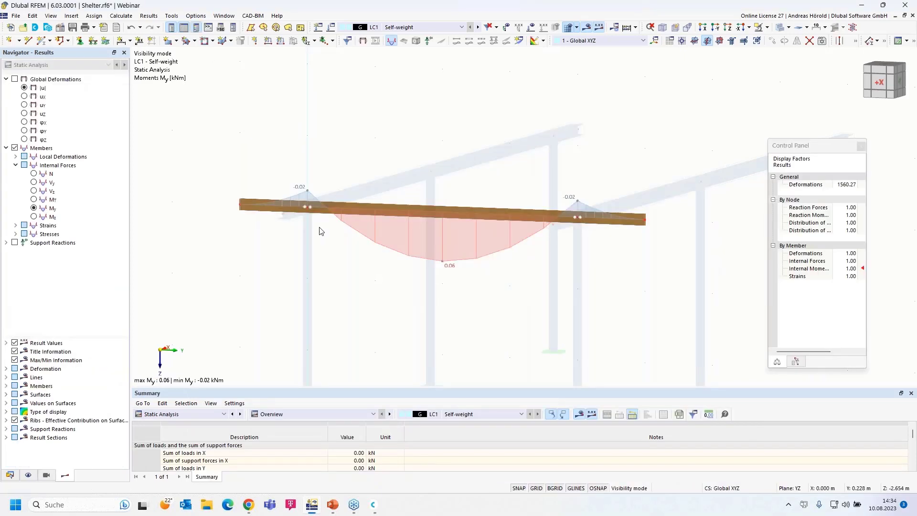
pyautogui.scroll(5, 298, 210)
pyautogui.scroll(-1, 605, 286)
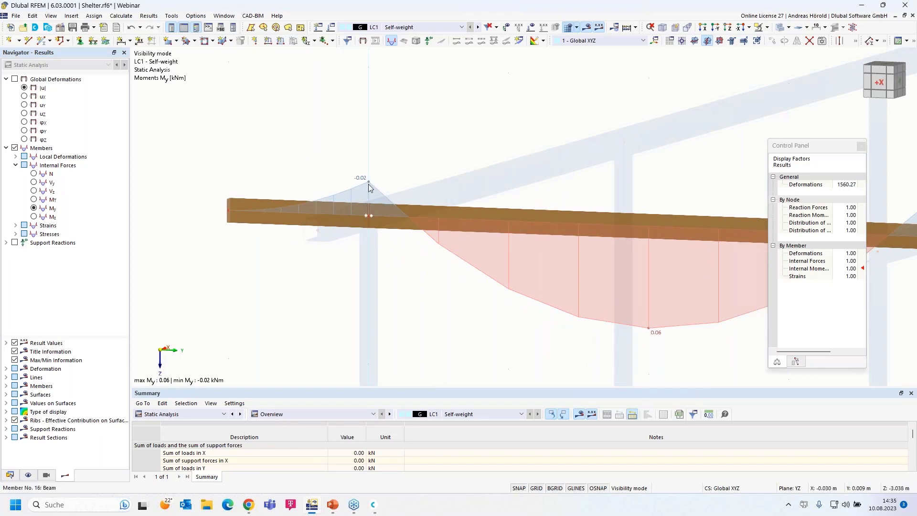
pyautogui.scroll(-2, 401, 286)
pyautogui.scroll(-1, 400, 286)
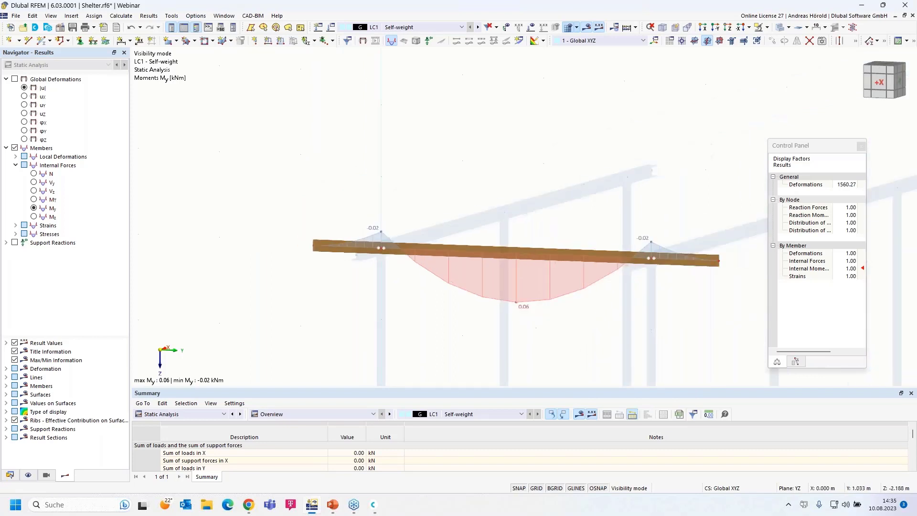
pyautogui.moveTo(400, 285); pyautogui.dragTo(333, 245, button='middle')
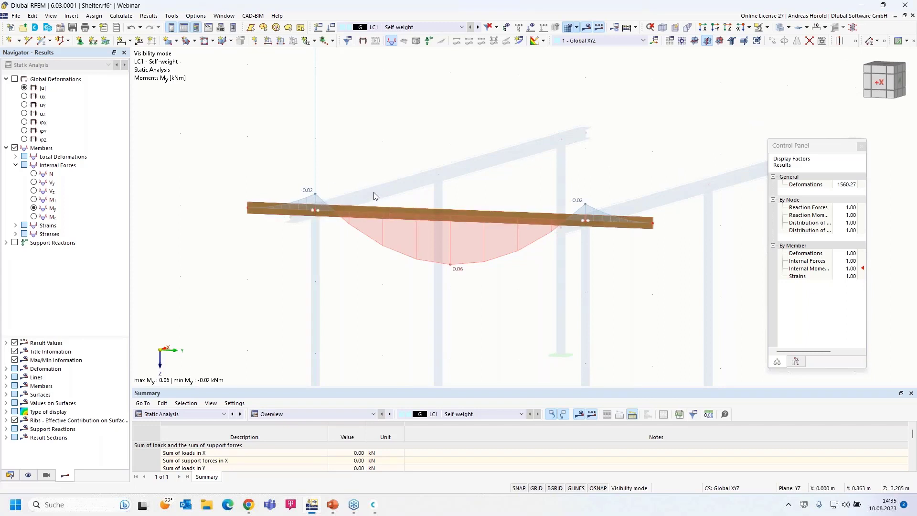
# Step: Turn off visibility mode so all members show LC1 My moments (0.43 to -0.81 kNm)
pyautogui.click(767, 28)
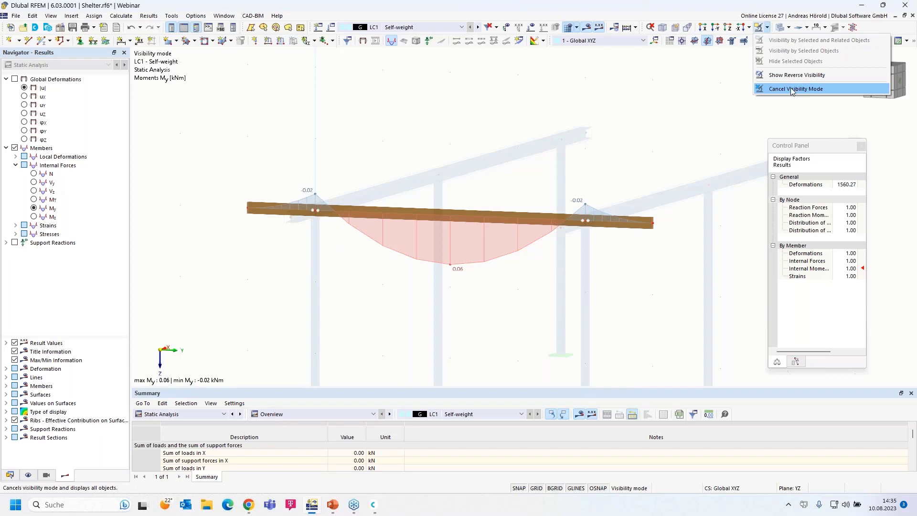
pyautogui.click(46, 475)
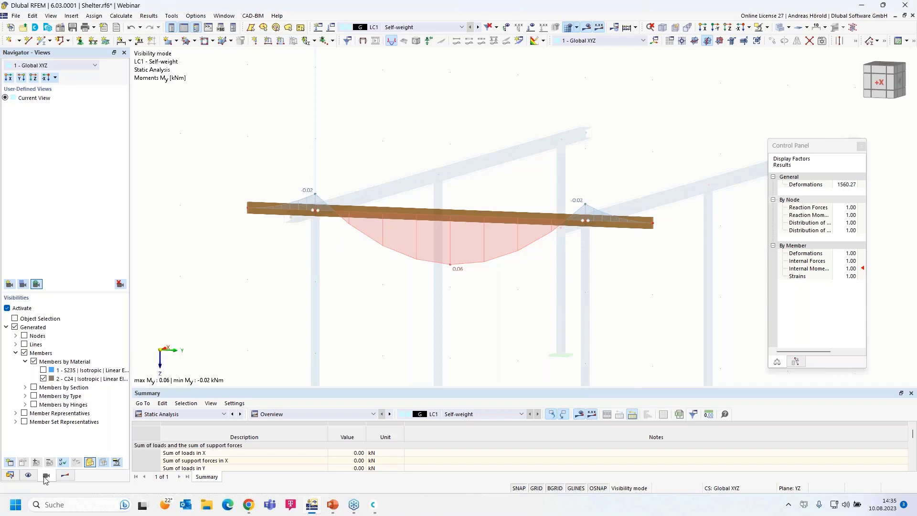
pyautogui.click(7, 308)
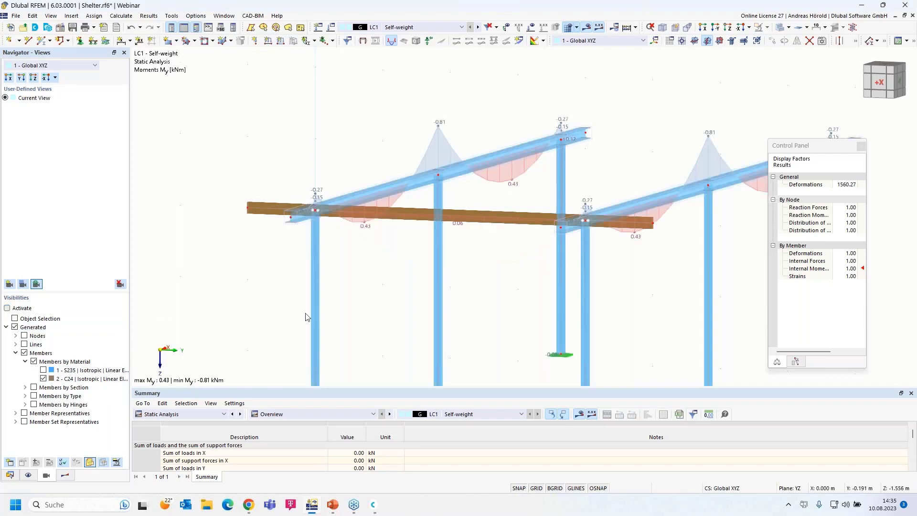
# Step: Orbit the shelter to an oblique view and window-select the timber purlin
pyautogui.scroll(-3, 360, 306)
pyautogui.moveTo(360, 306); pyautogui.dragTo(284, 285, button='middle')
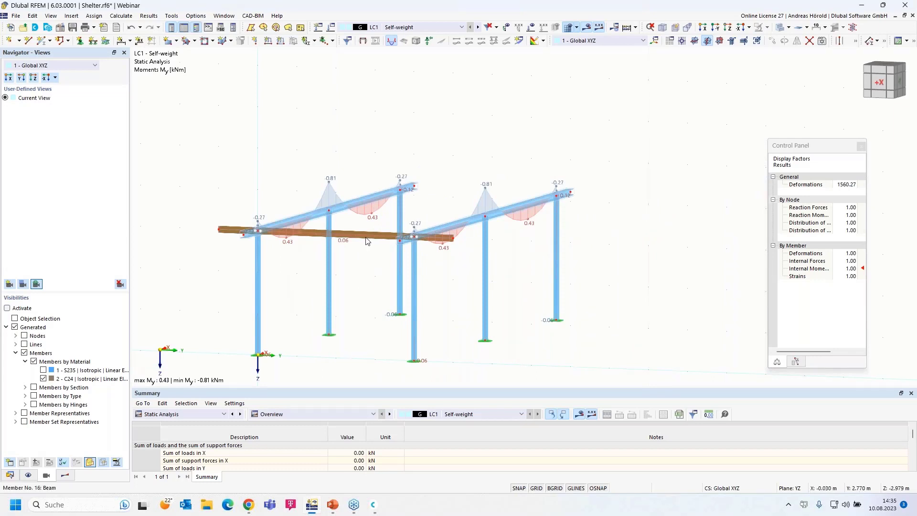
pyautogui.keyDown('ctrl'); pyautogui.moveTo(375, 223); pyautogui.dragTo(420, 240, button='middle'); pyautogui.keyUp('ctrl')
pyautogui.scroll(1, 421, 239)
pyautogui.moveTo(419, 250); pyautogui.dragTo(377, 294)
pyautogui.moveTo(508, 277); pyautogui.dragTo(491, 306)
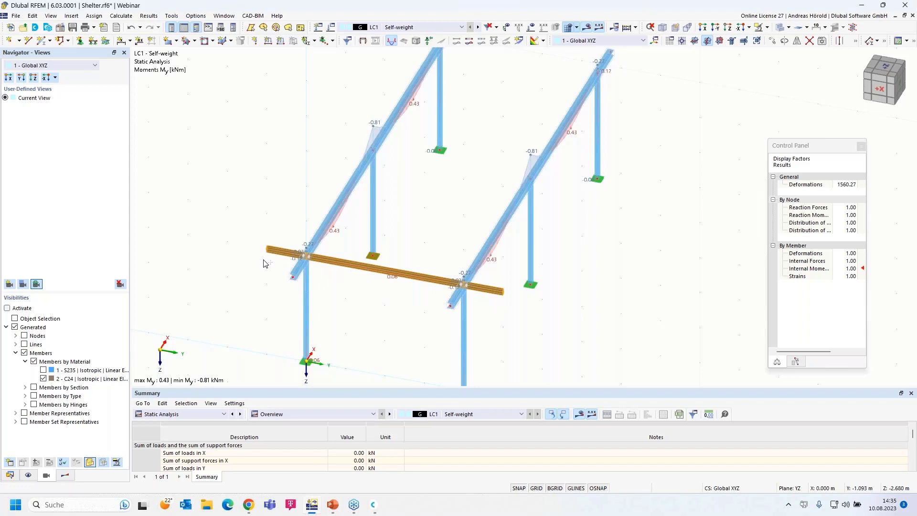
# Step: Copy the timber purlin 11 times at 1.000 m spacing along X, deleting existing results
pyautogui.click(772, 41)
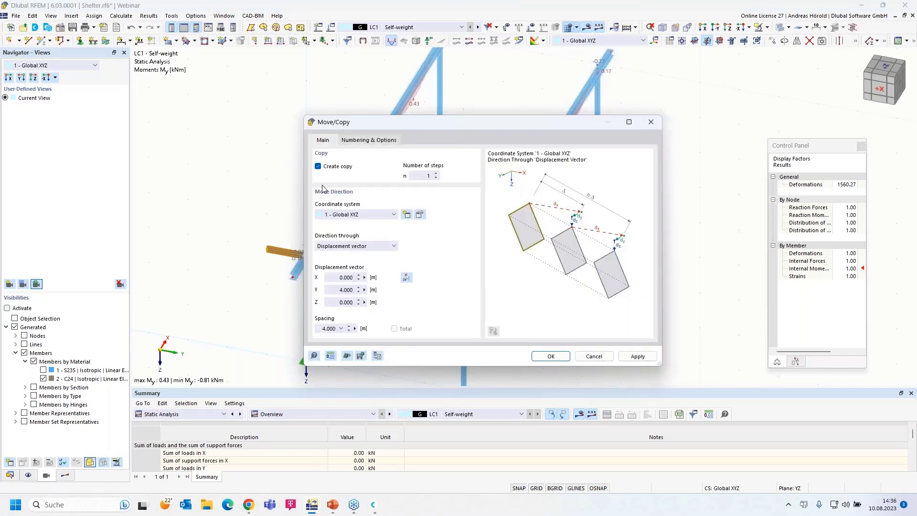
pyautogui.click(423, 175)
pyautogui.write('1')
pyautogui.moveTo(336, 280); pyautogui.dragTo(367, 291)
pyautogui.write('1')
pyautogui.write('0')
pyautogui.click(551, 358)
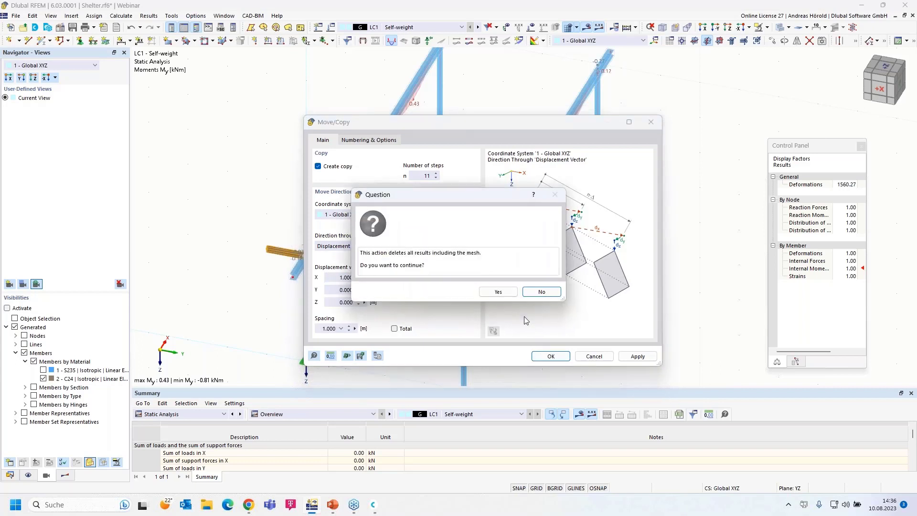
pyautogui.click(497, 293)
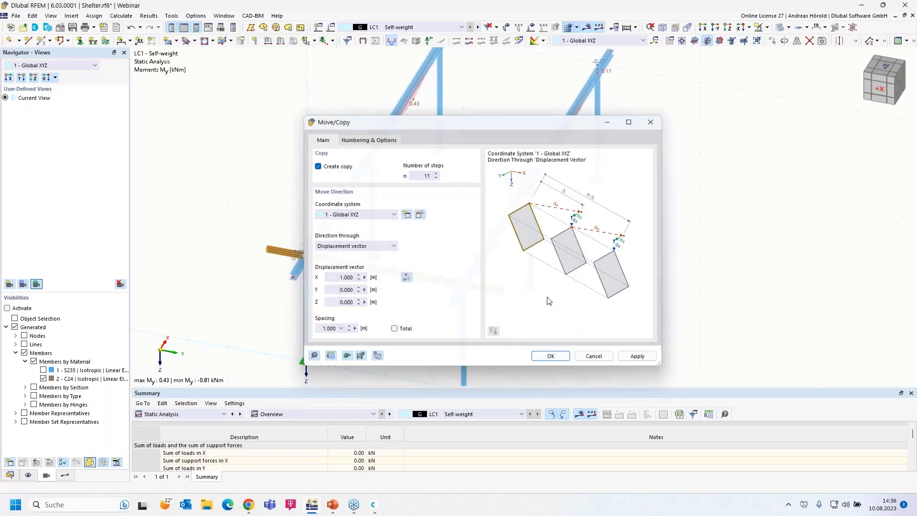
pyautogui.keyDown('ctrl'); pyautogui.moveTo(574, 340); pyautogui.dragTo(574, 318, button='middle'); pyautogui.keyUp('ctrl')
pyautogui.scroll(2, 563, 317)
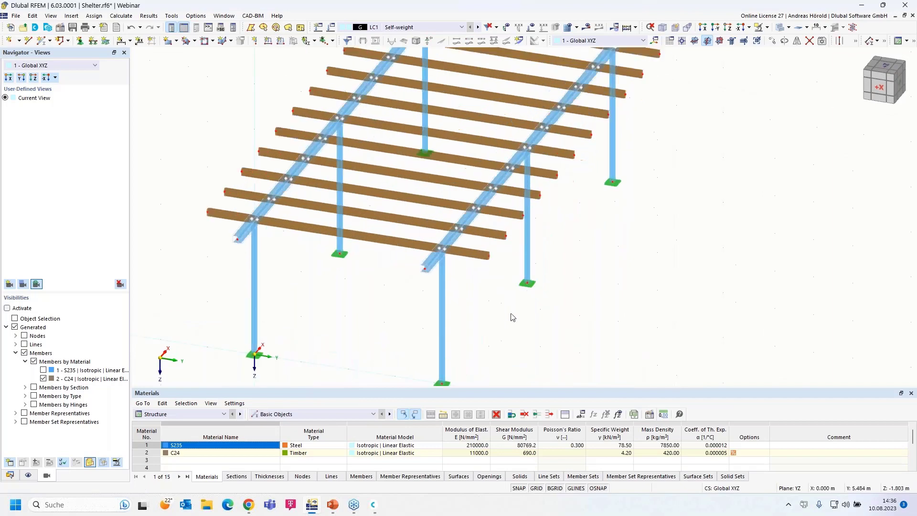
# Step: Copy the first purlin once at X = -1.000 m to the front end of the roof
pyautogui.click(483, 257)
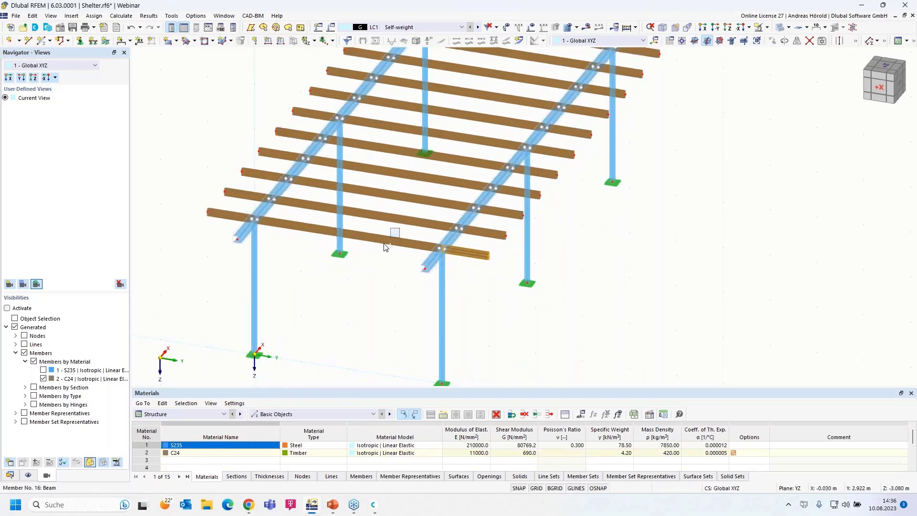
pyautogui.keyDown('ctrl'); pyautogui.click(213, 212); pyautogui.keyUp('ctrl')
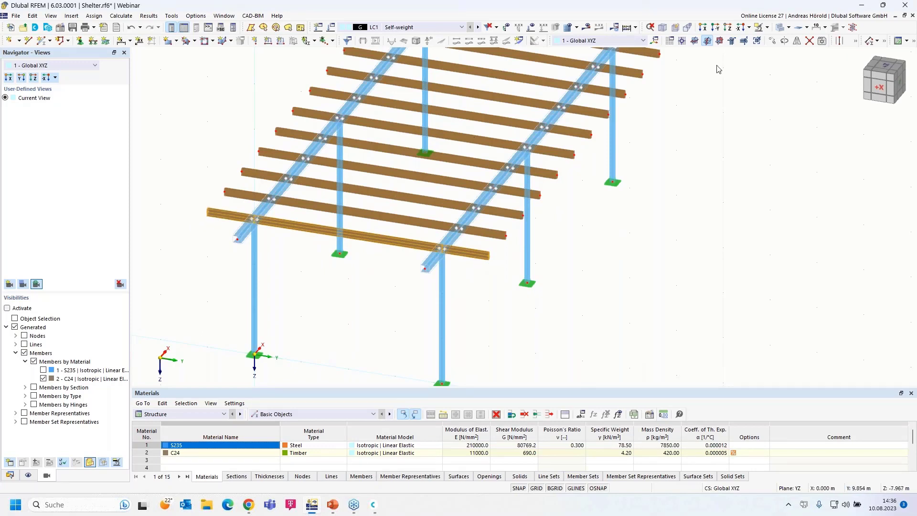
pyautogui.click(772, 41)
pyautogui.click(421, 176)
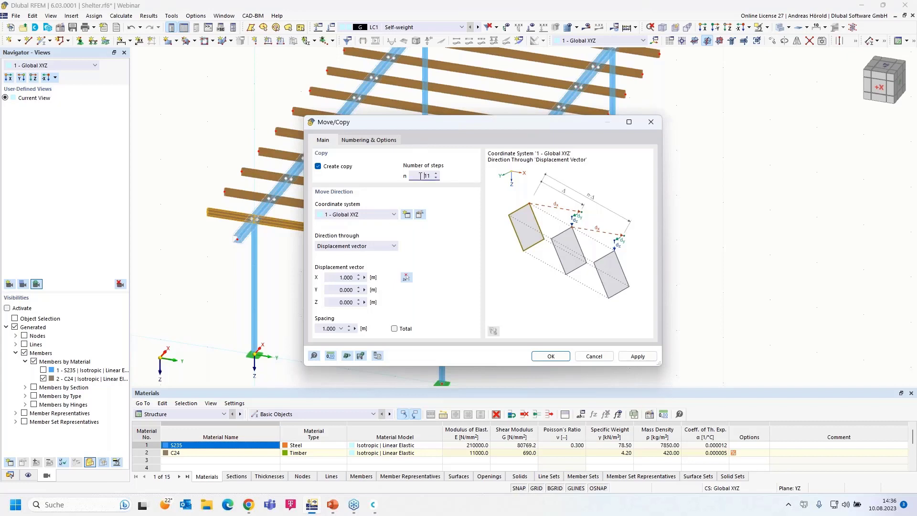
pyautogui.press('Delete')
pyautogui.click(333, 279)
pyautogui.write('-')
pyautogui.click(551, 357)
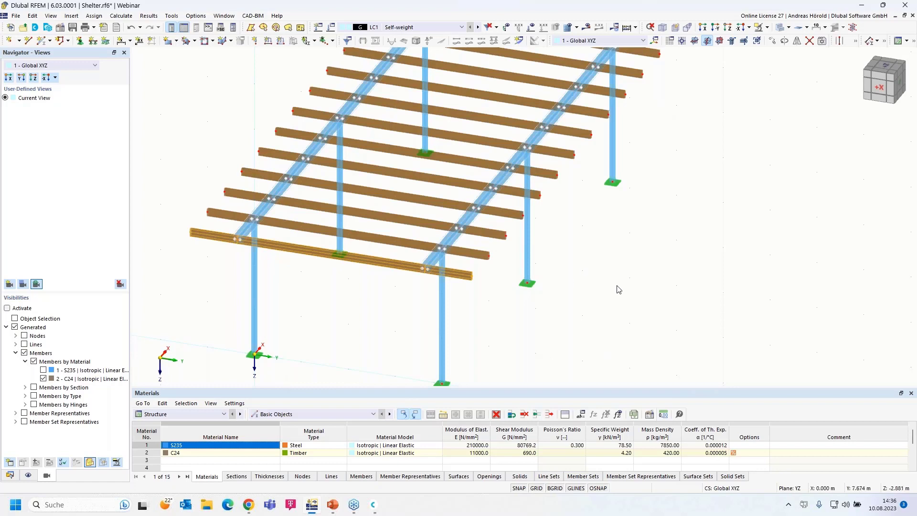
# Step: Show the shelter in elevation along the X axis, zoomed out to fit the frame
pyautogui.moveTo(639, 317); pyautogui.dragTo(639, 313, button='middle')
pyautogui.press('F7')
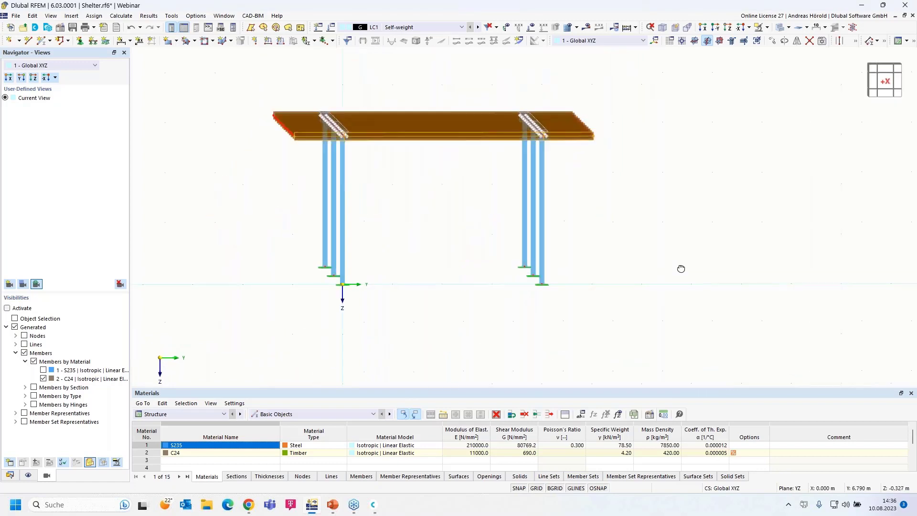
pyautogui.press('F4')
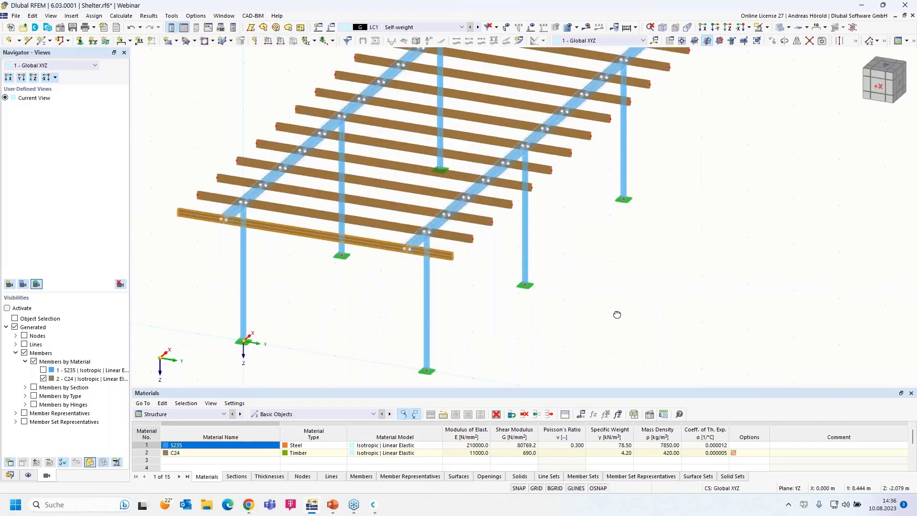
pyautogui.click(703, 28)
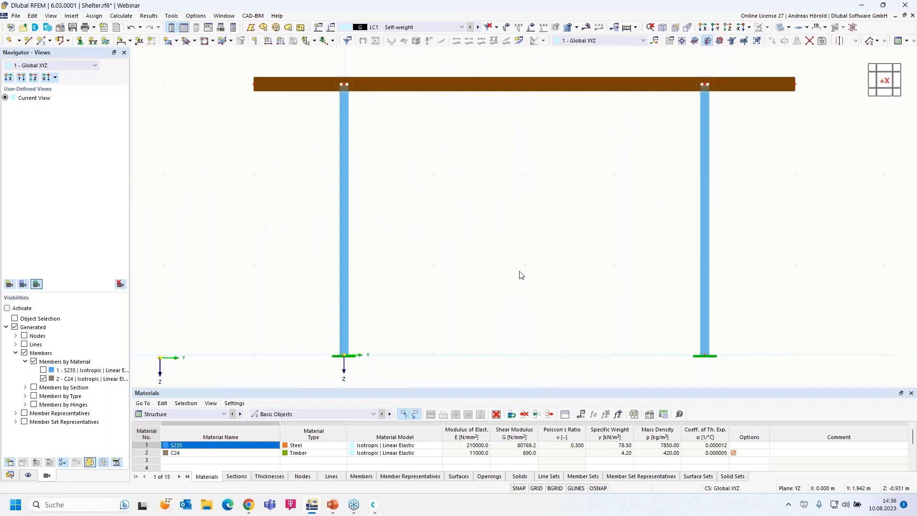
pyautogui.scroll(-1, 520, 275)
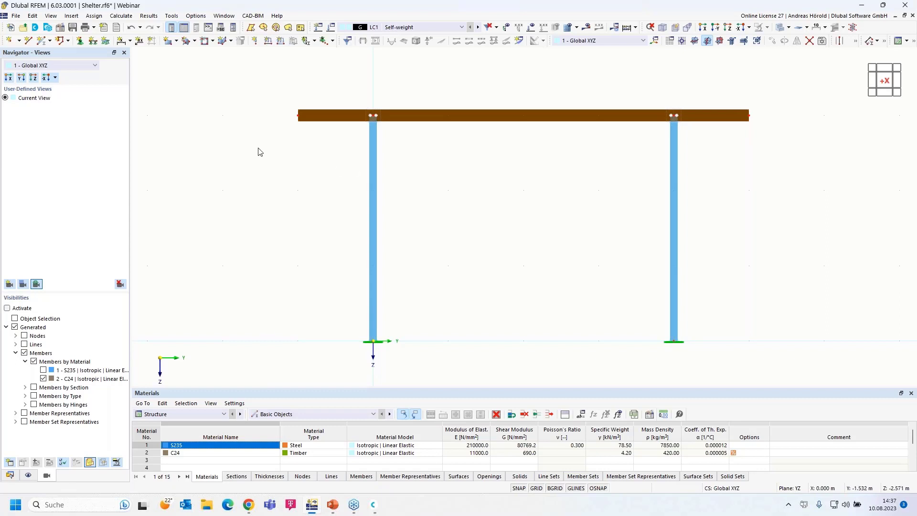
# Step: Select the beam across the frame and set a 5° chamfer rotation angle
pyautogui.moveTo(258, 148); pyautogui.dragTo(787, 94)
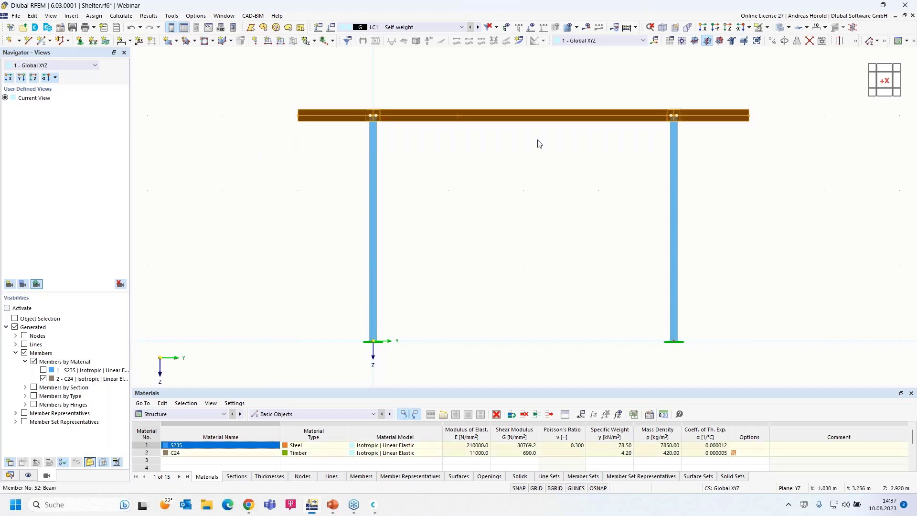
pyautogui.rightClick(476, 120)
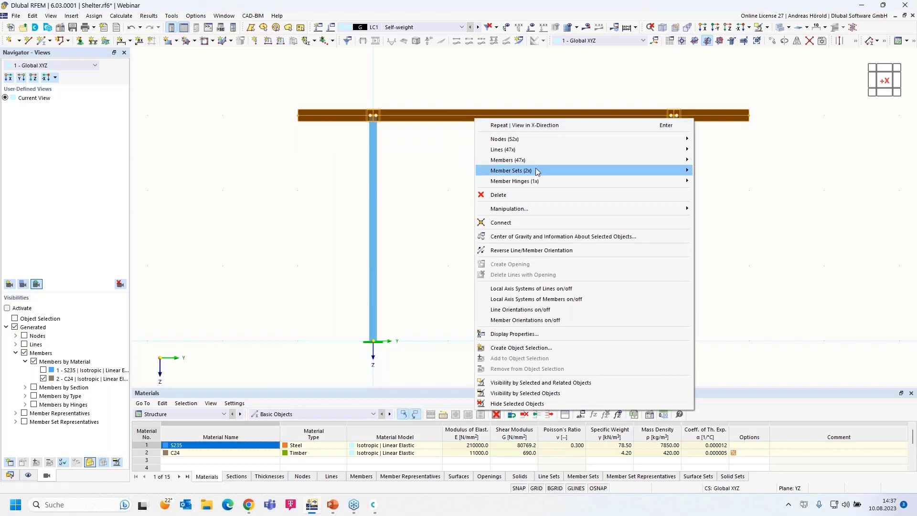
pyautogui.moveTo(531, 210)
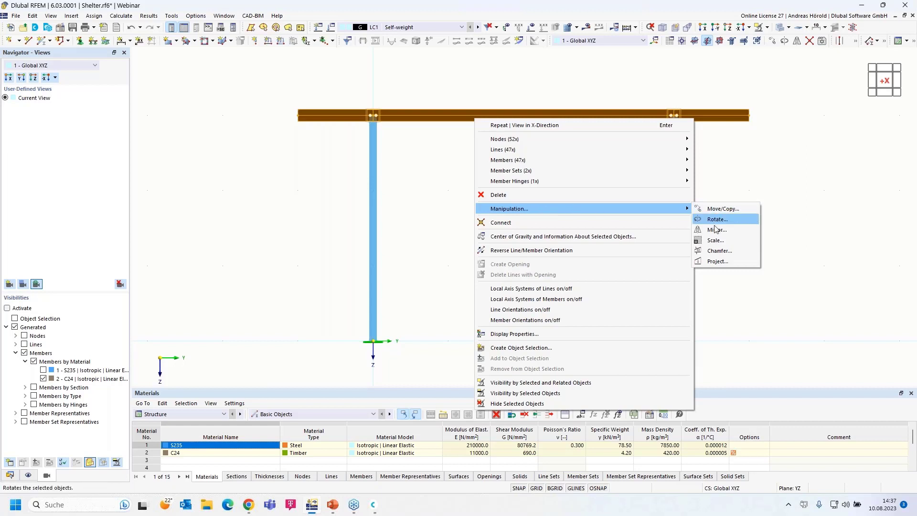
pyautogui.click(723, 253)
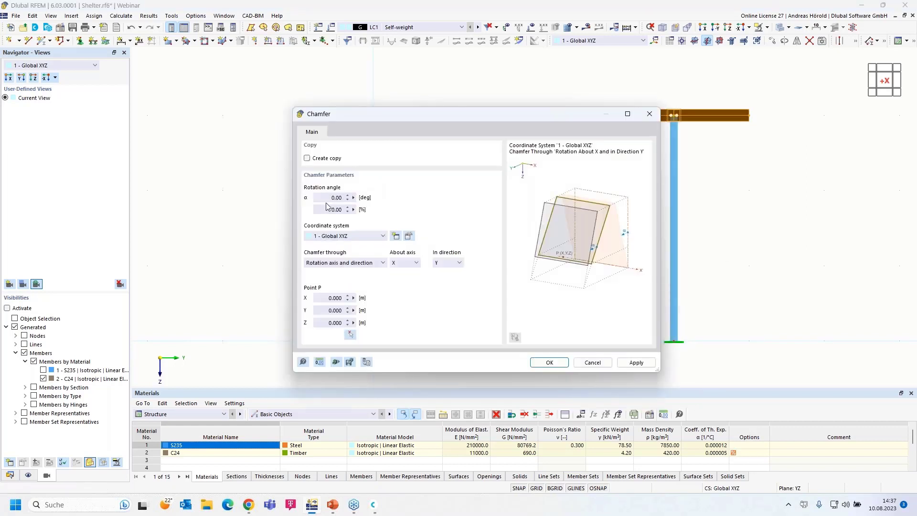
pyautogui.click(322, 198)
pyautogui.write('5')
pyautogui.click(326, 210)
# Step: Chamfer the beam about X in direction Z, pivoting at node 5
pyautogui.click(350, 265)
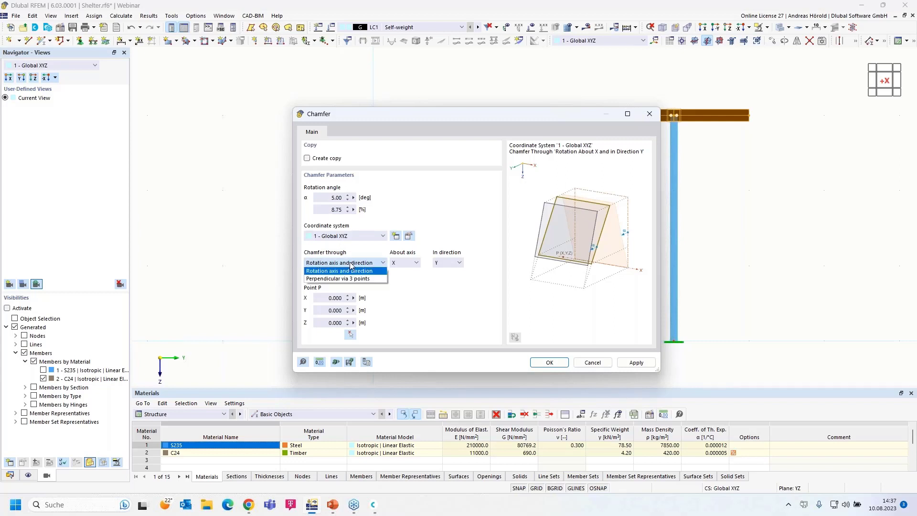
pyautogui.click(351, 265)
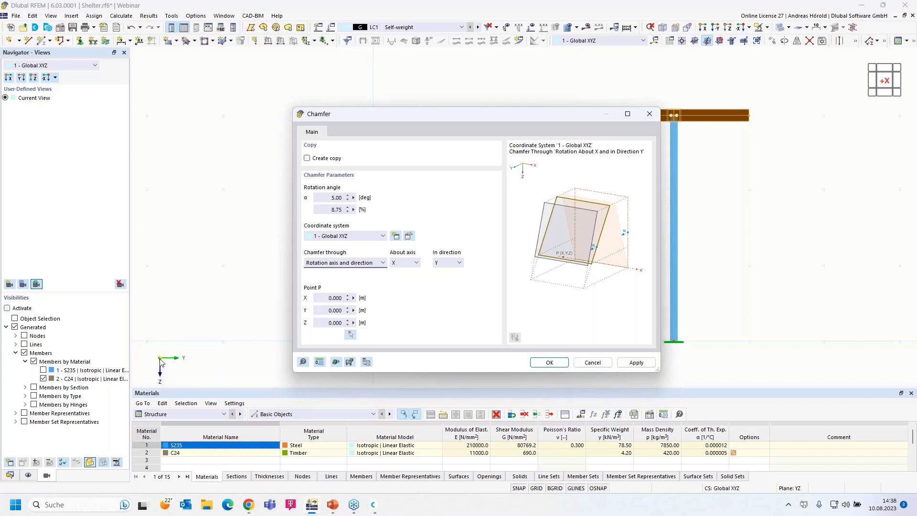
pyautogui.click(449, 264)
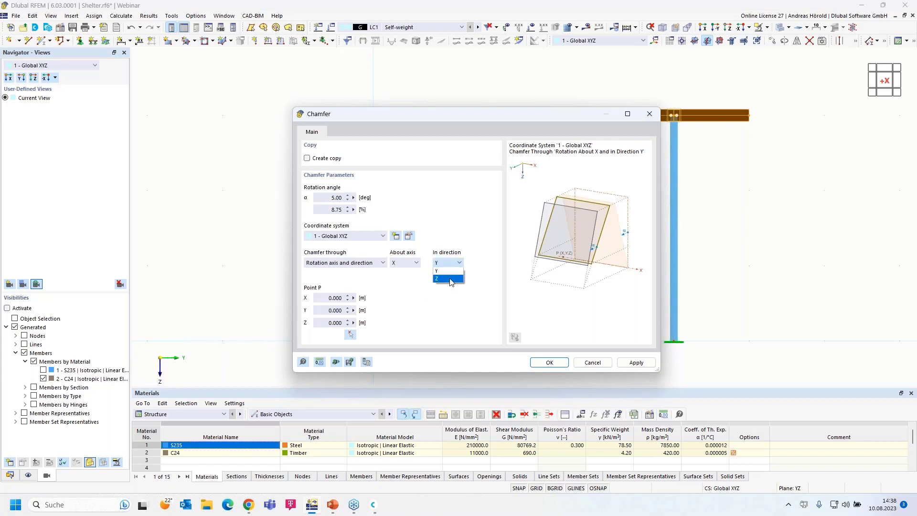
pyautogui.click(449, 279)
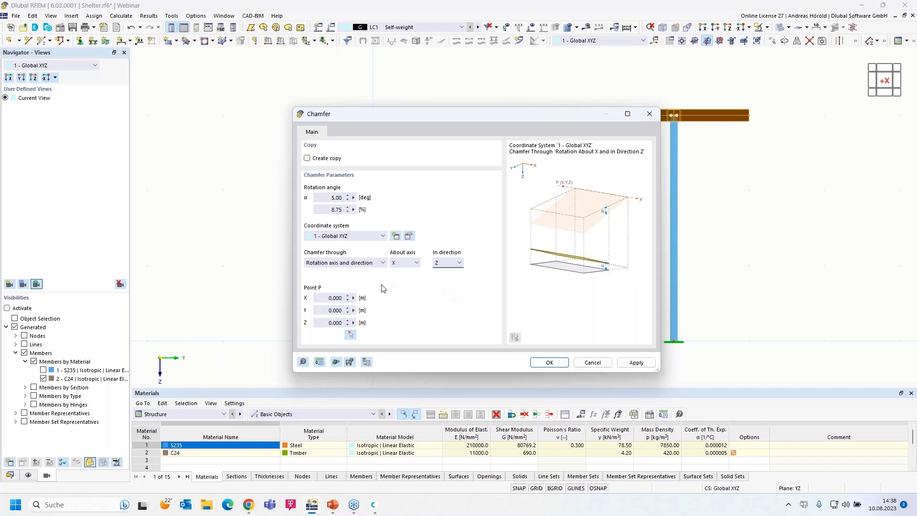
pyautogui.click(350, 335)
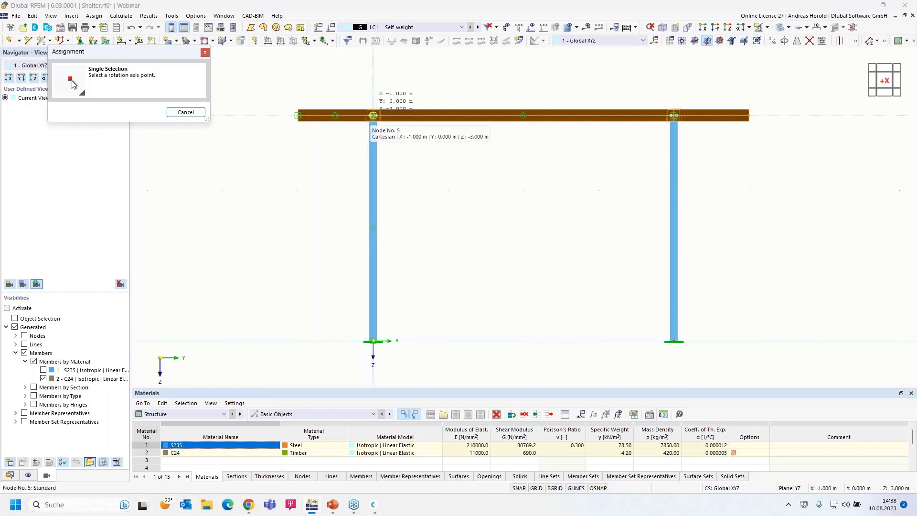
pyautogui.click(373, 115)
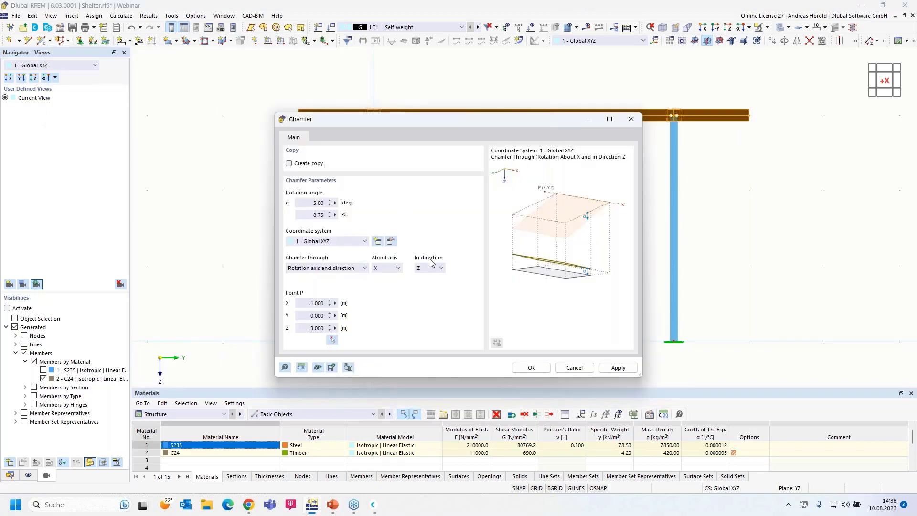
pyautogui.click(533, 367)
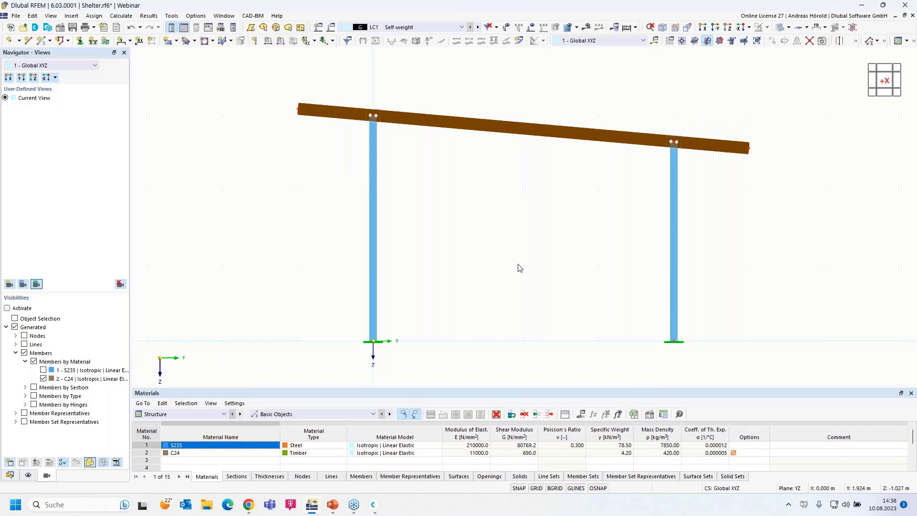
# Step: Orbit and zoom into a 3-D perspective showing all 13 purlins, both beams and four columns
pyautogui.keyDown('ctrl'); pyautogui.moveTo(520, 268); pyautogui.dragTo(470, 287, button='middle'); pyautogui.keyUp('ctrl')
pyautogui.scroll(-3, 470, 287)
pyautogui.moveTo(553, 317); pyautogui.dragTo(555, 338, button='middle')
pyautogui.scroll(1, 550, 293)
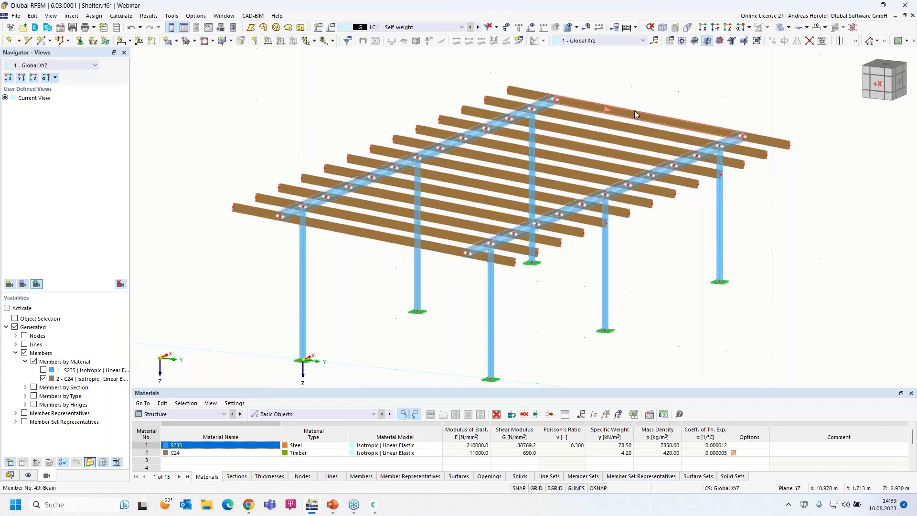
pyautogui.moveTo(634, 110)
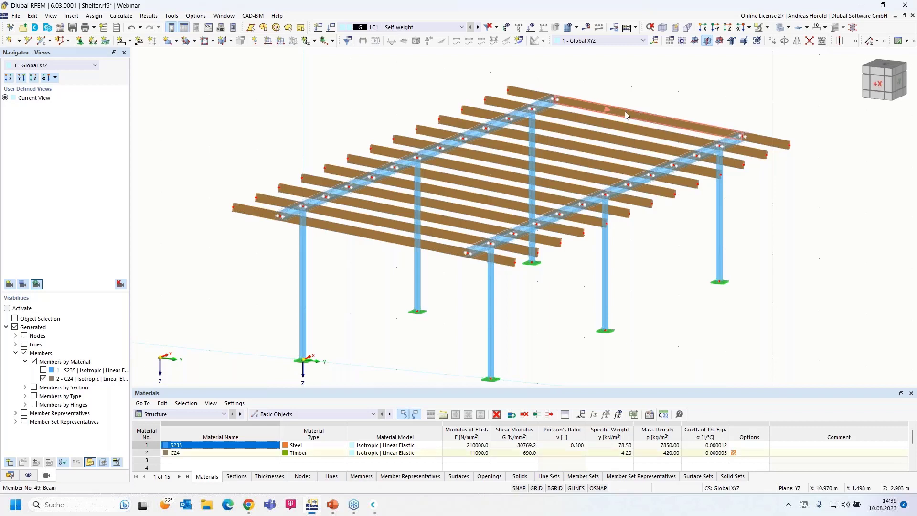
# Step: Give beams 49 and 52 one on-member intermediate node each without splitting them
pyautogui.click(614, 121)
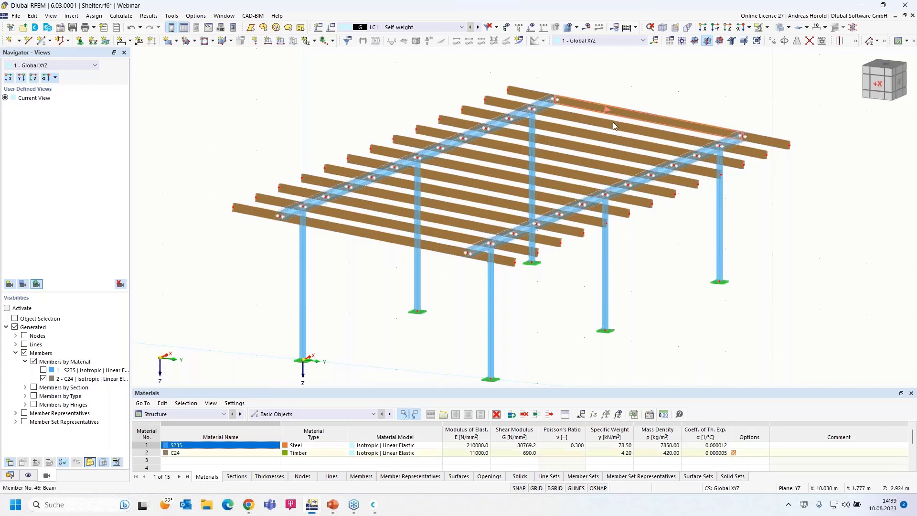
pyautogui.rightClick(429, 243)
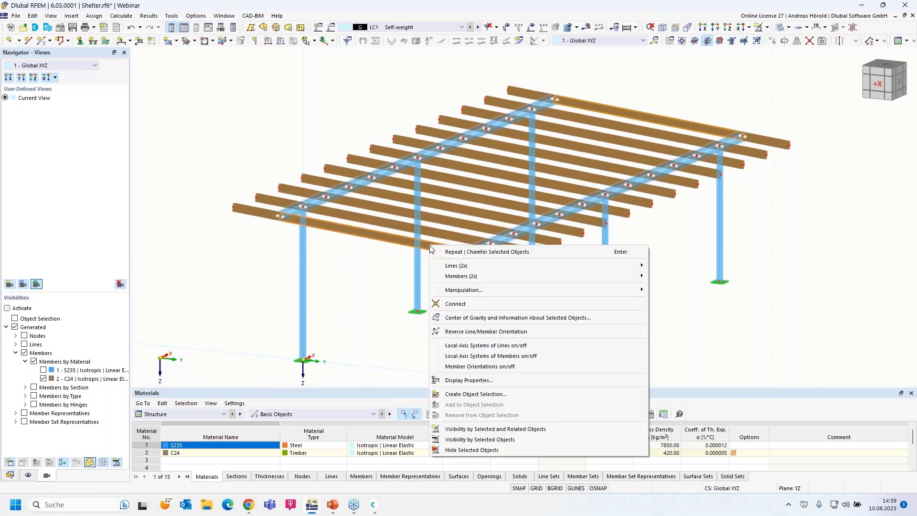
pyautogui.moveTo(506, 279)
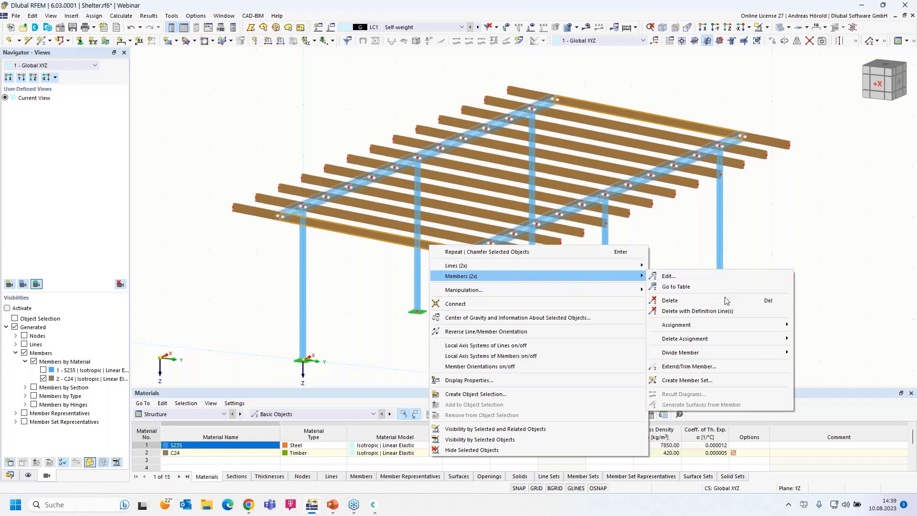
pyautogui.moveTo(712, 353)
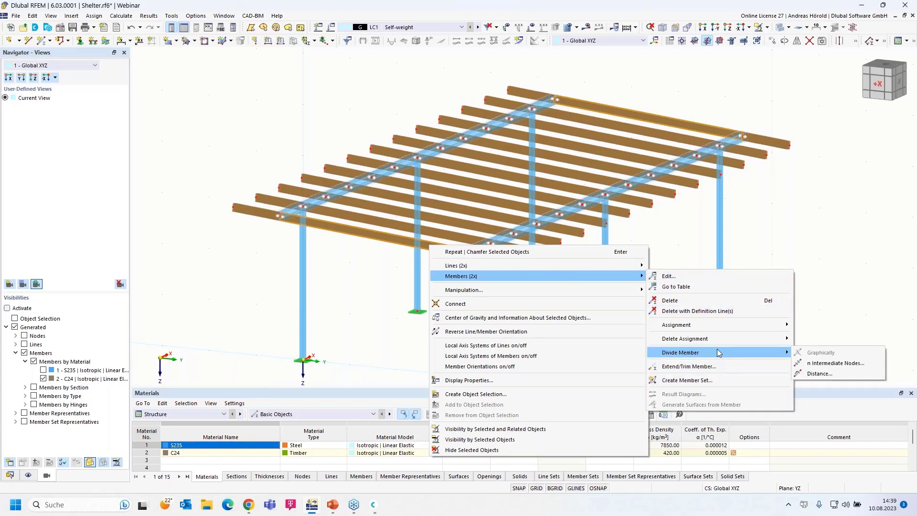
pyautogui.click(840, 364)
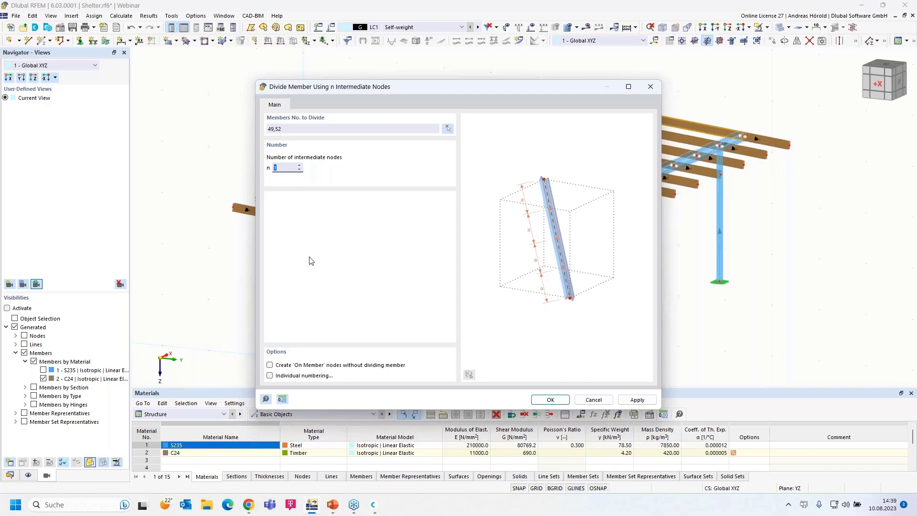
pyautogui.click(270, 366)
pyautogui.click(555, 401)
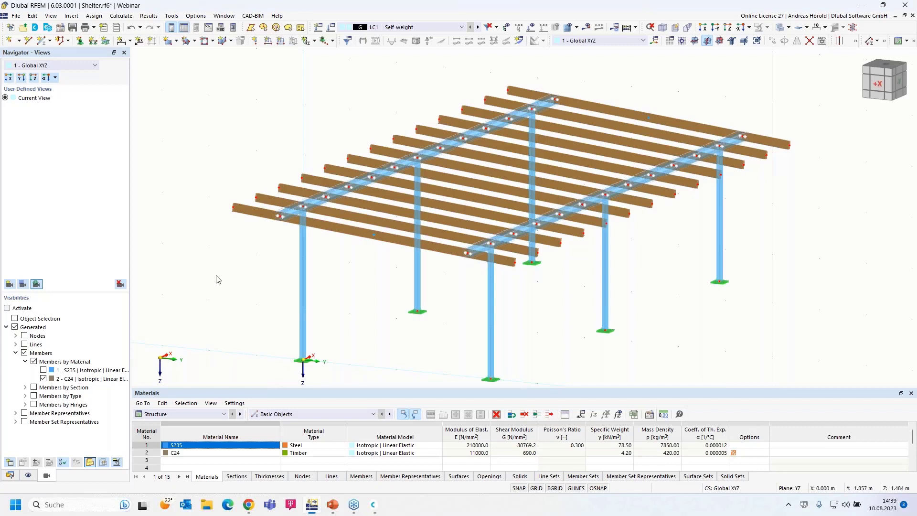
# Step: Open the active load case's base settings, keeping standard group EN 1990 | Base + Timber with DIN 2012-08
pyautogui.scroll(-1, 216, 280)
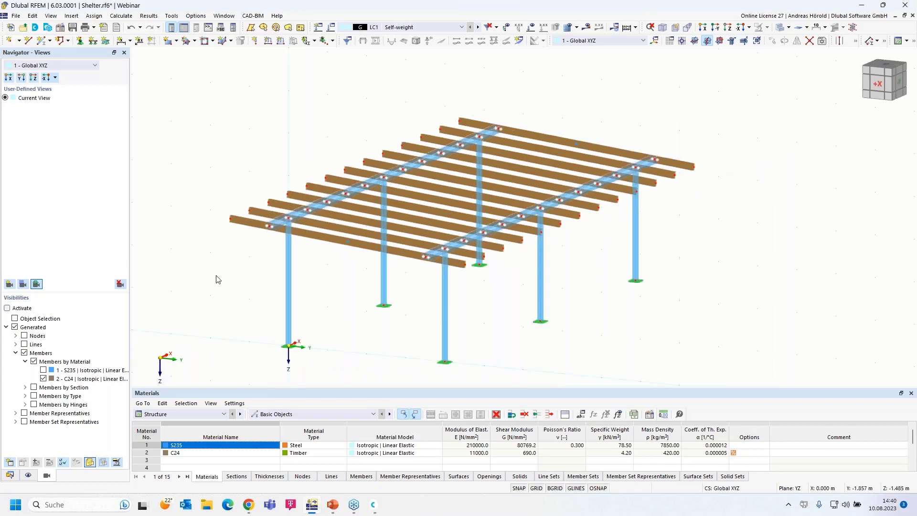
pyautogui.scroll(1, 215, 279)
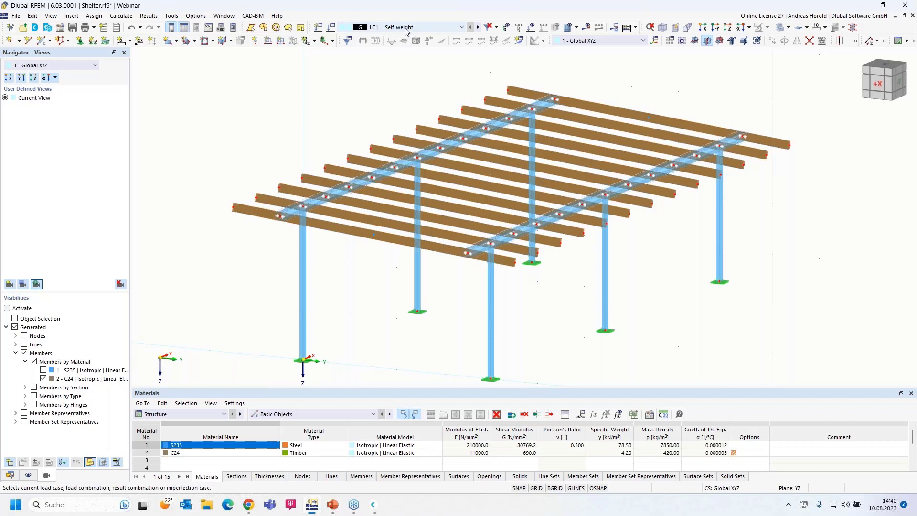
pyautogui.click(331, 28)
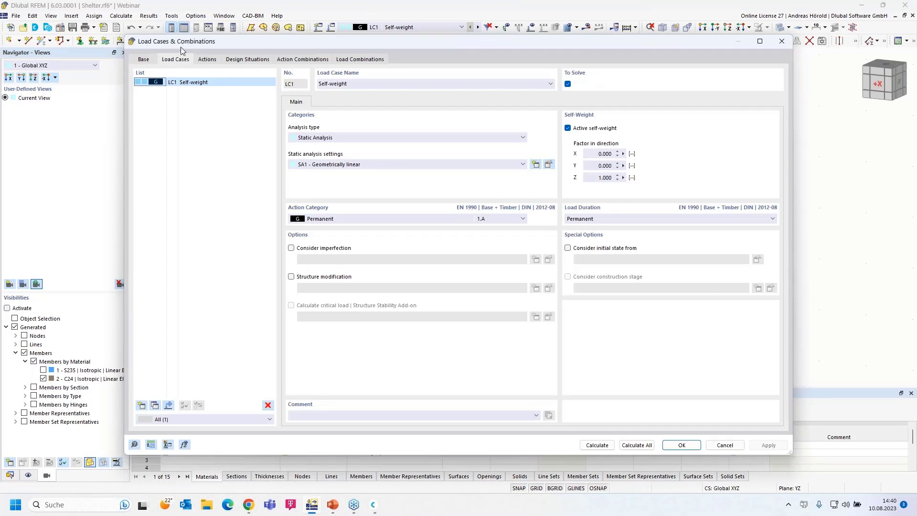
pyautogui.click(143, 60)
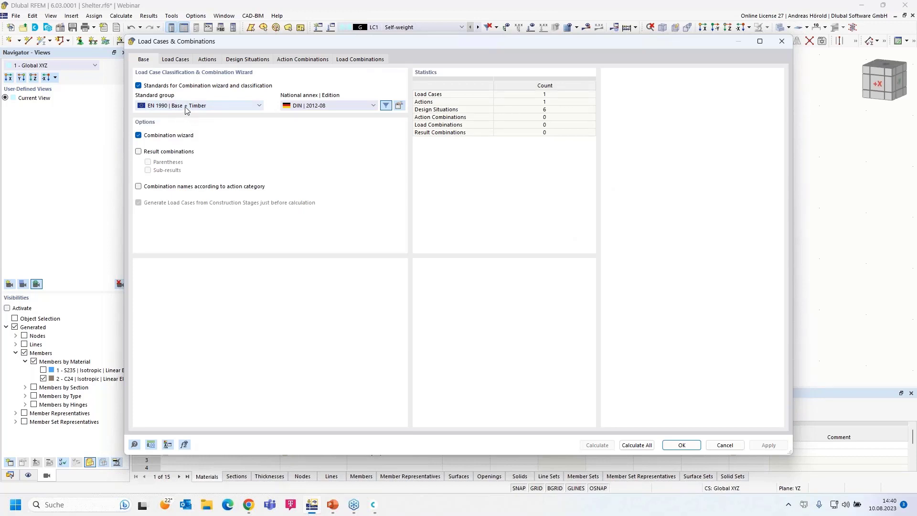
pyautogui.click(201, 108)
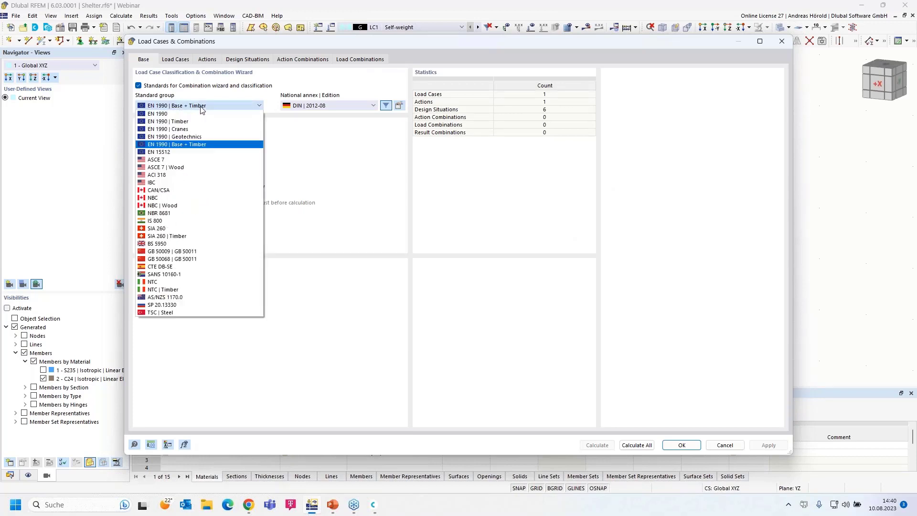
pyautogui.click(205, 108)
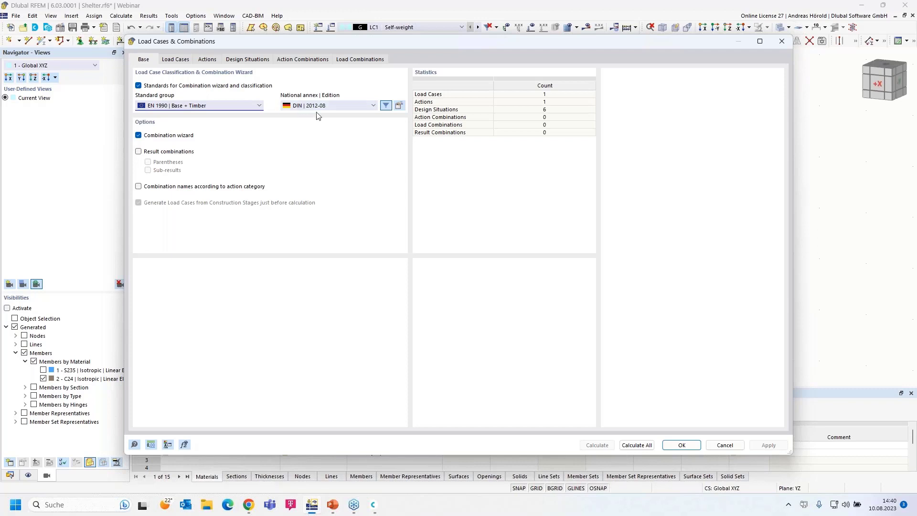
# Step: Change the national annex timber deformation coefficient from 0.60 to 0.8
pyautogui.click(401, 106)
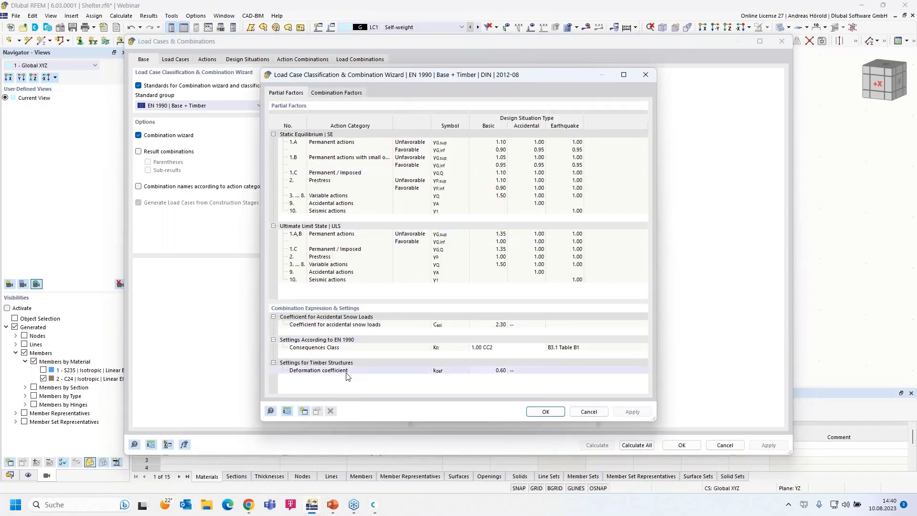
pyautogui.click(496, 371)
pyautogui.click(505, 371)
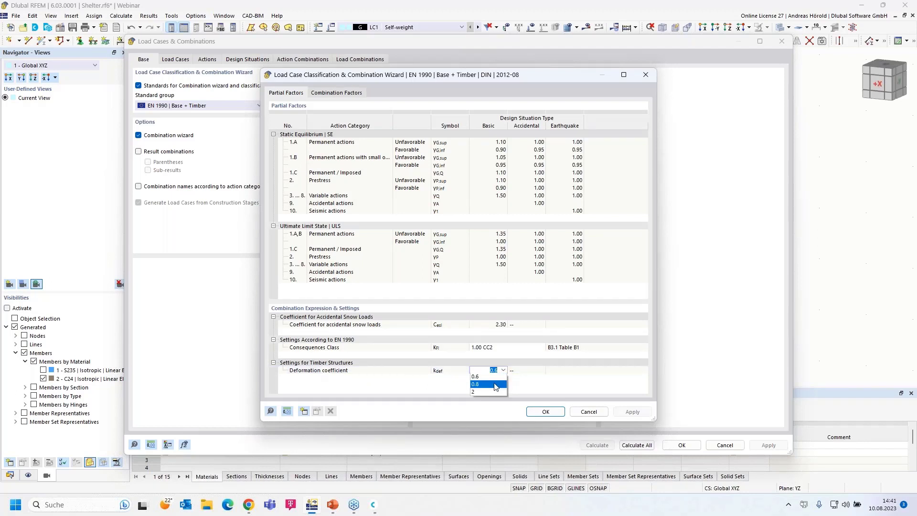
pyautogui.click(496, 385)
pyautogui.click(545, 411)
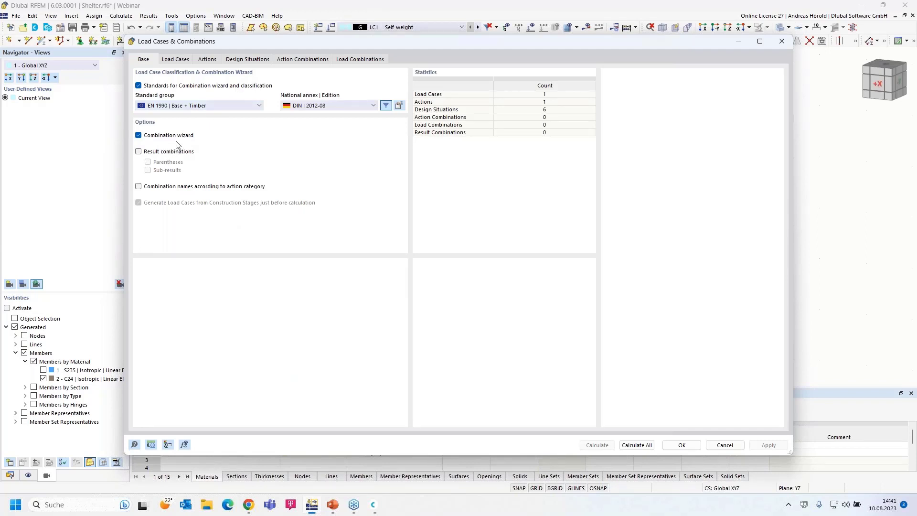
# Step: Keep LC1 Self-weight as a Permanent action and close the load case settings
pyautogui.click(176, 59)
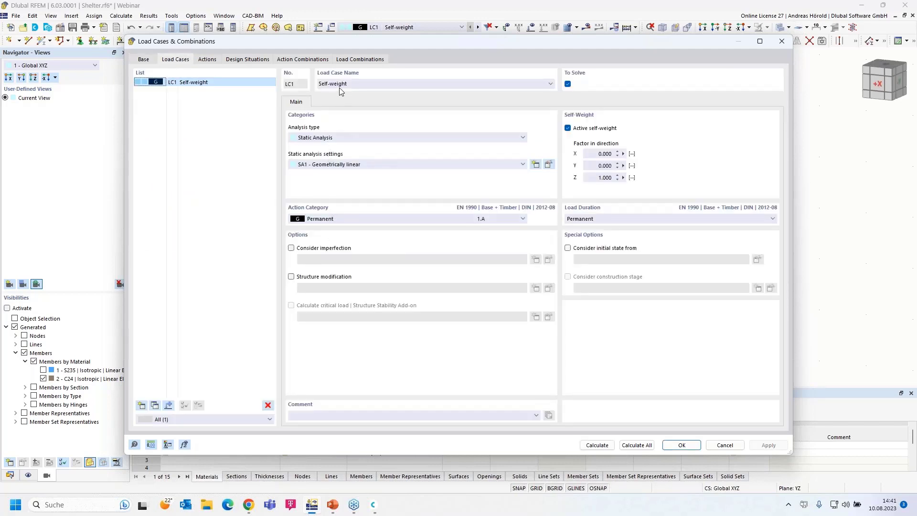
pyautogui.click(337, 218)
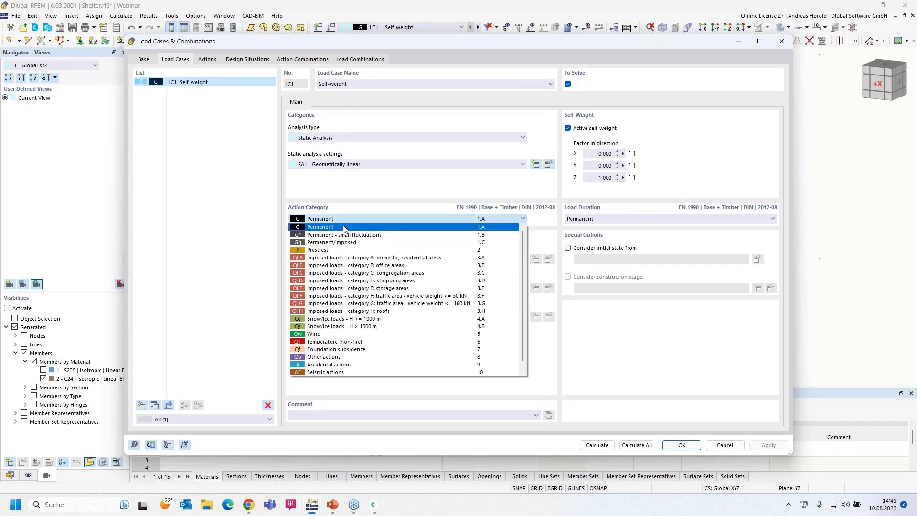
pyautogui.click(343, 228)
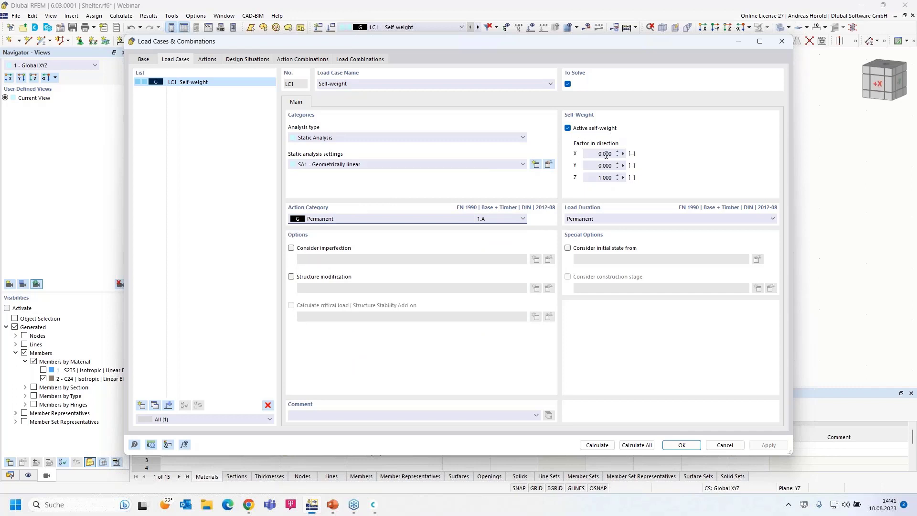
pyautogui.click(683, 444)
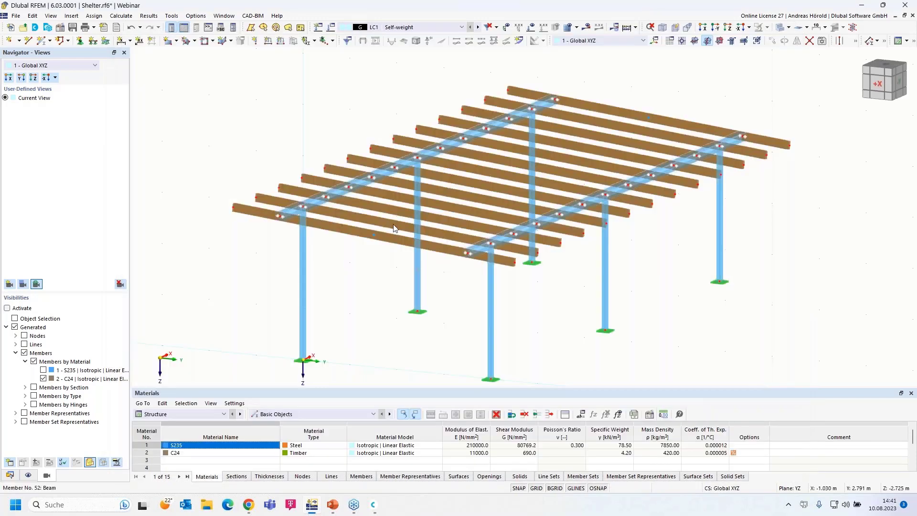
# Step: Go to Insert > Load Wizards > Member Loads from Area Load Wizard > Dialog Box
pyautogui.click(71, 16)
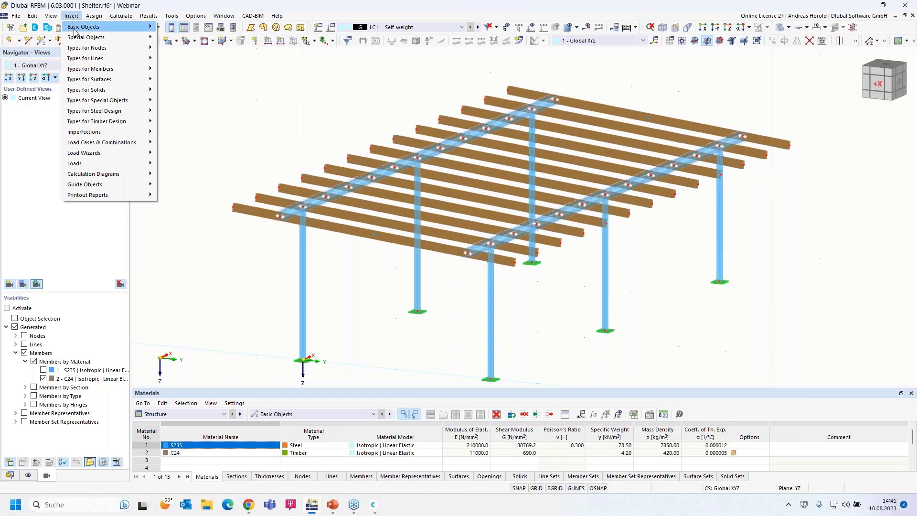
pyautogui.moveTo(89, 153)
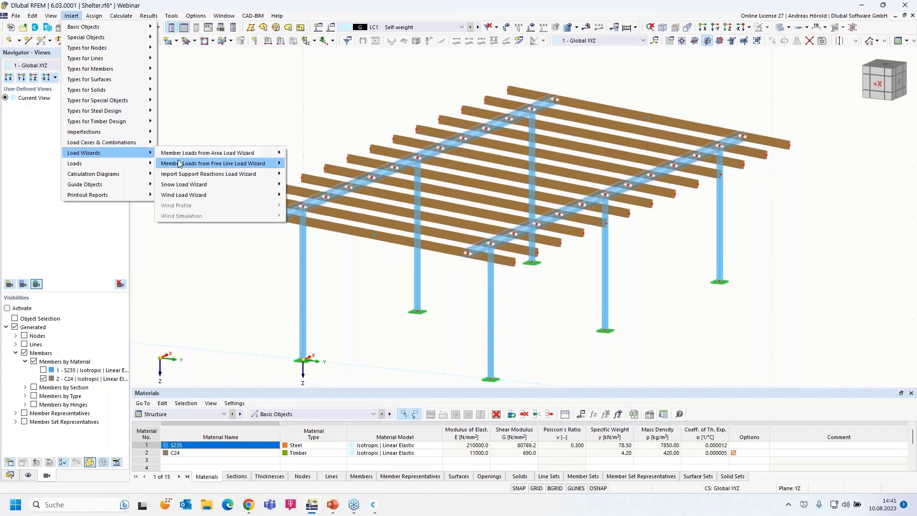
pyautogui.moveTo(244, 157)
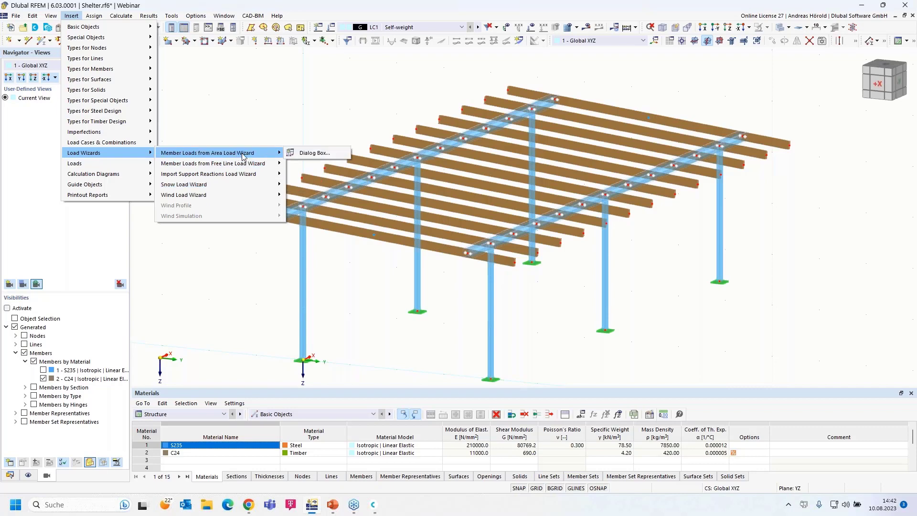
# Step: Start the area-load wizard with a uniform 0.25 kN/m² load in direction ZA
pyautogui.click(322, 153)
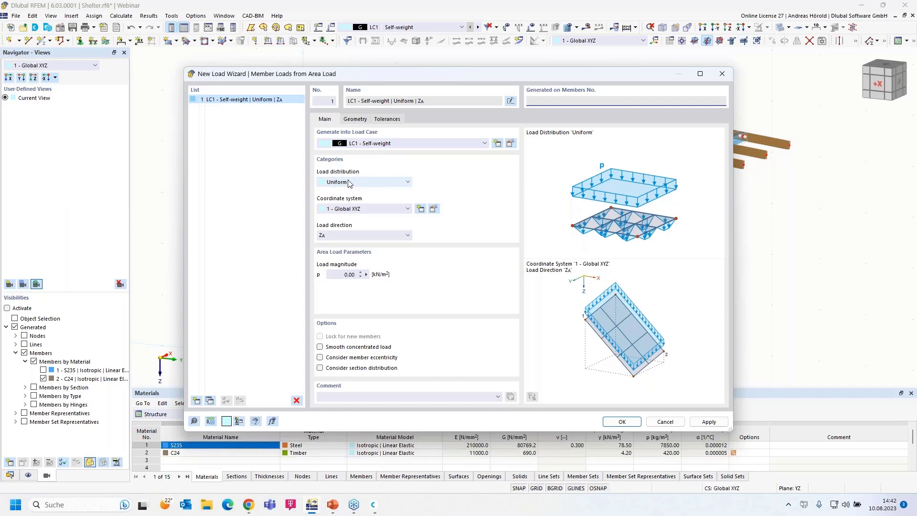
pyautogui.click(359, 183)
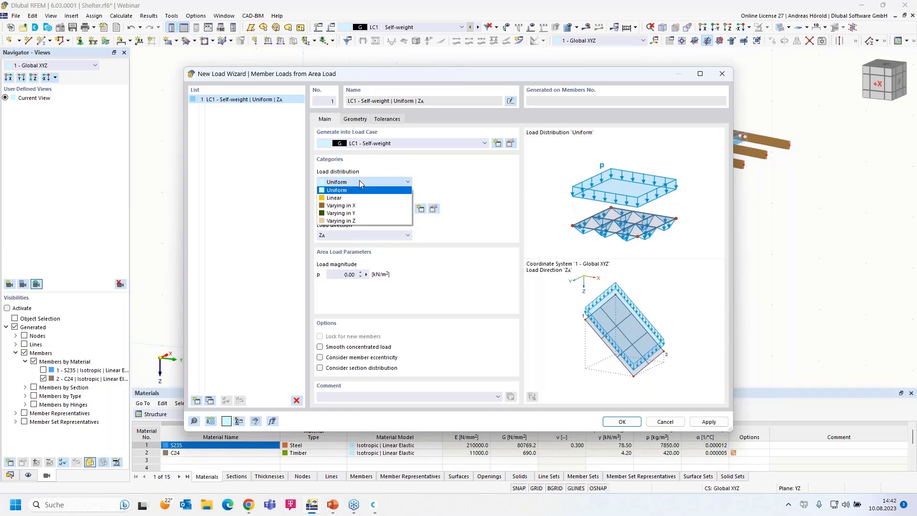
pyautogui.click(359, 181)
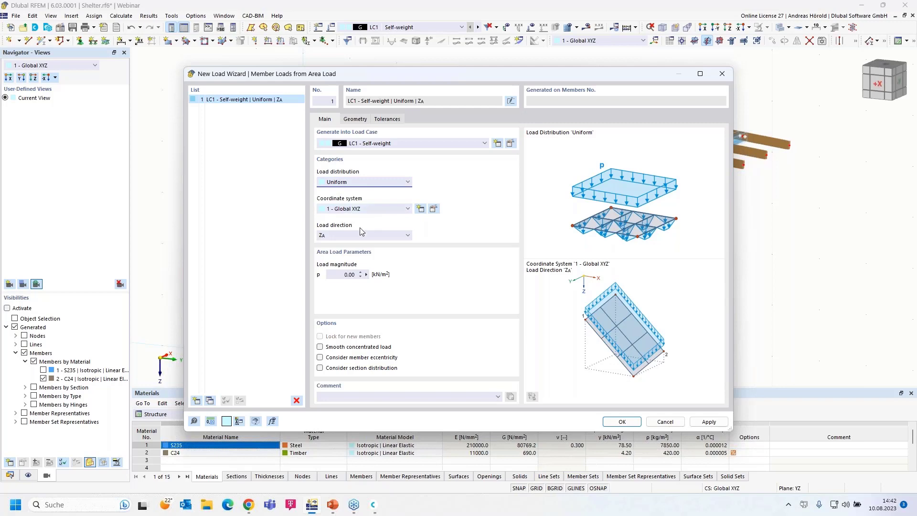
pyautogui.click(335, 236)
pyautogui.click(335, 236)
pyautogui.click(350, 274)
pyautogui.write('0.25')
# Step: Define the load area by corner nodes 71, 69, 70 and 72
pyautogui.click(355, 120)
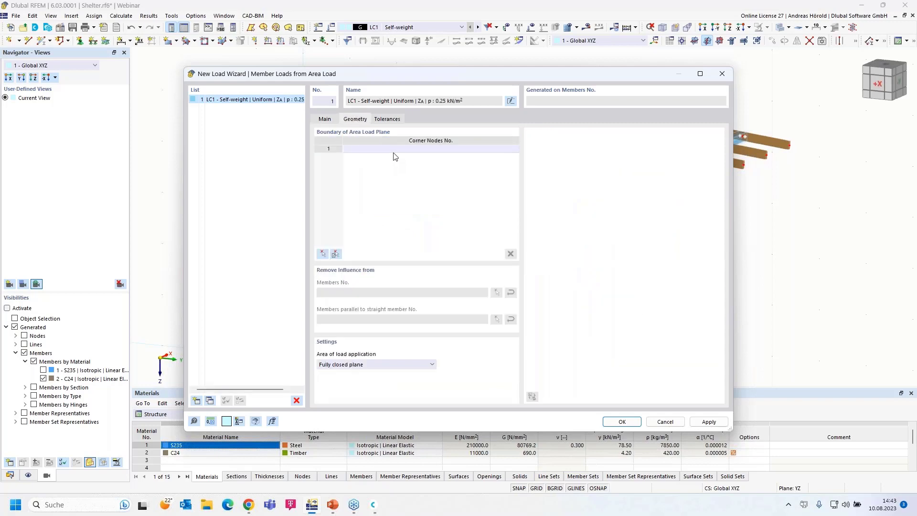
pyautogui.click(322, 253)
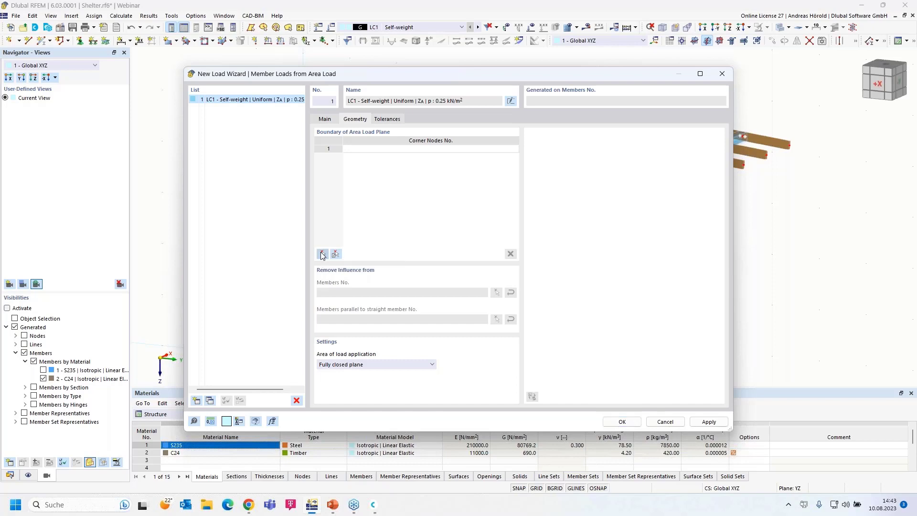
pyautogui.click(234, 208)
pyautogui.click(508, 88)
pyautogui.click(791, 146)
pyautogui.click(513, 262)
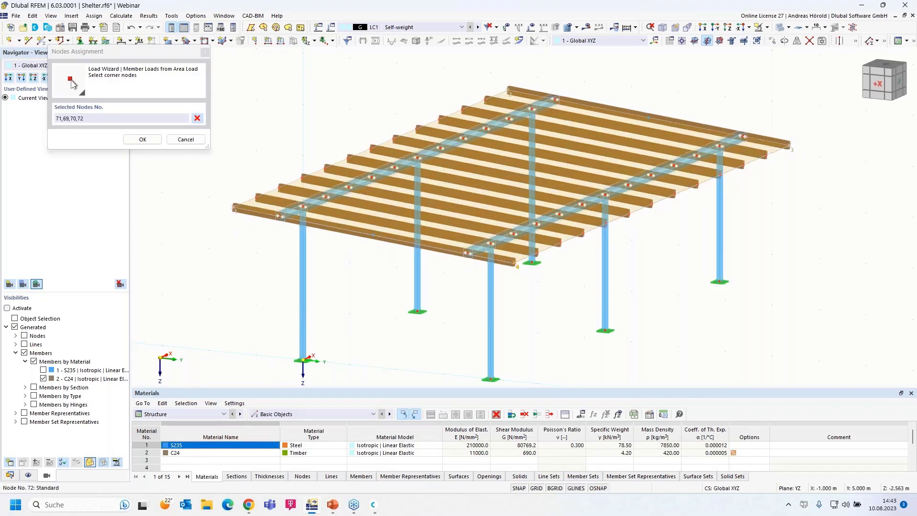
pyautogui.click(233, 208)
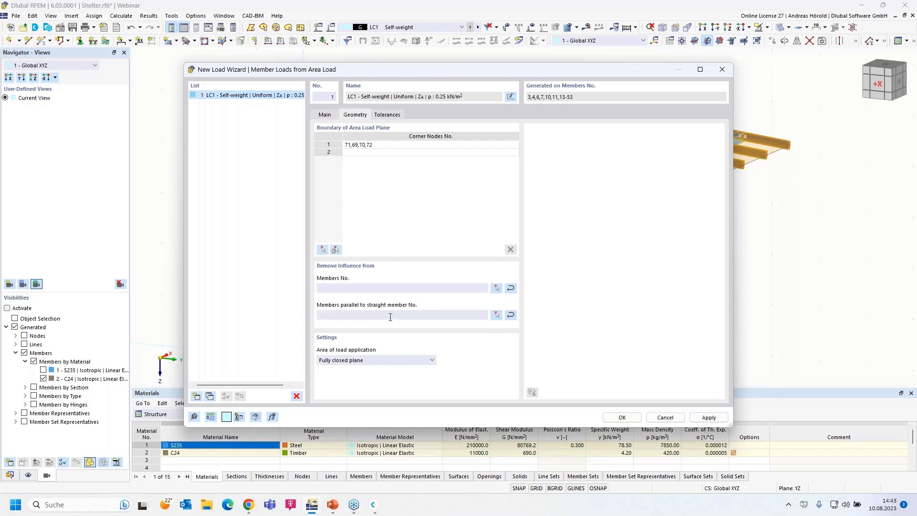
# Step: Exclude members parallel to member 4 and generate the LC1 purlin loads
pyautogui.click(496, 315)
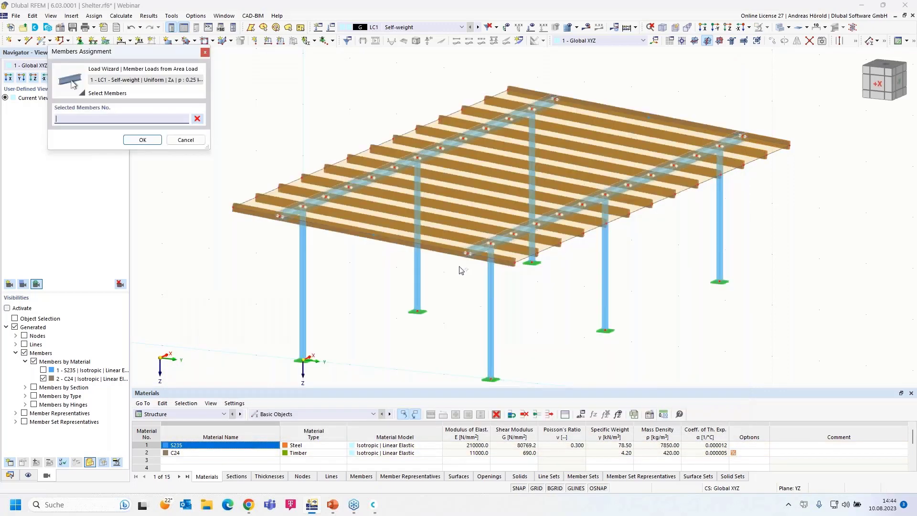
pyautogui.click(406, 161)
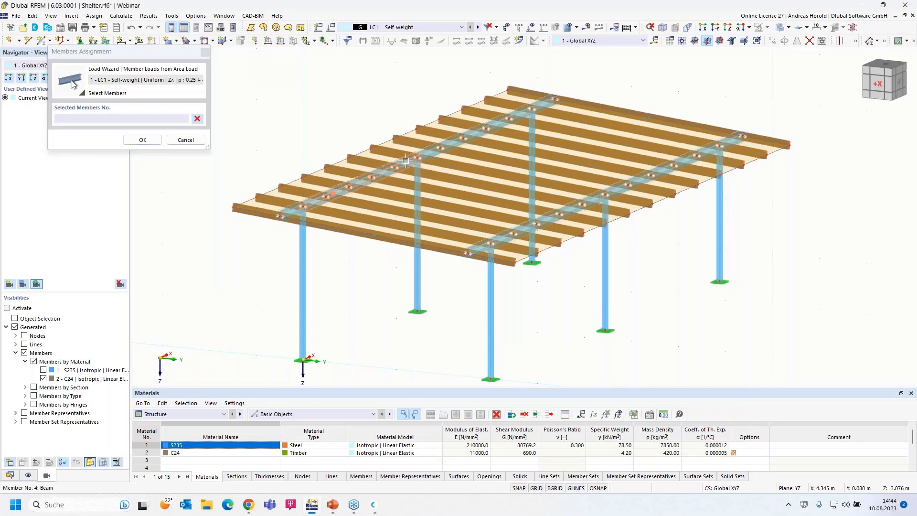
pyautogui.click(143, 140)
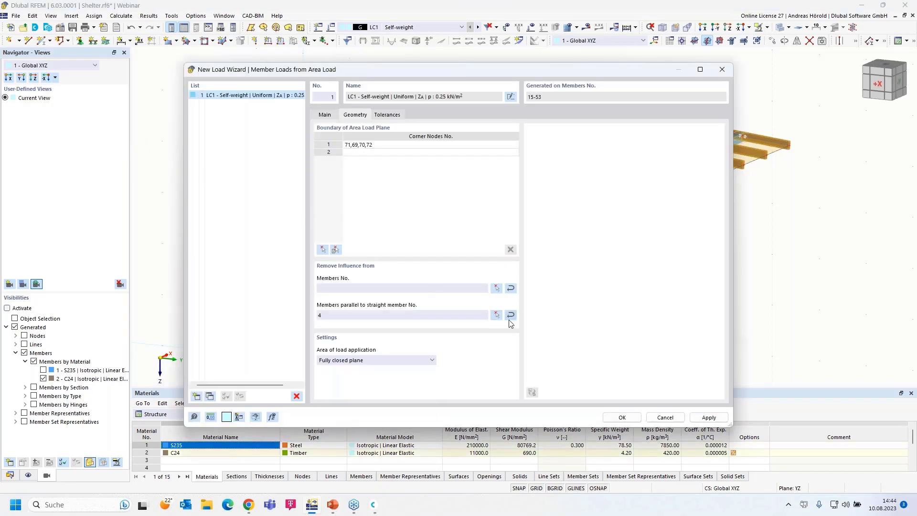
pyautogui.click(622, 417)
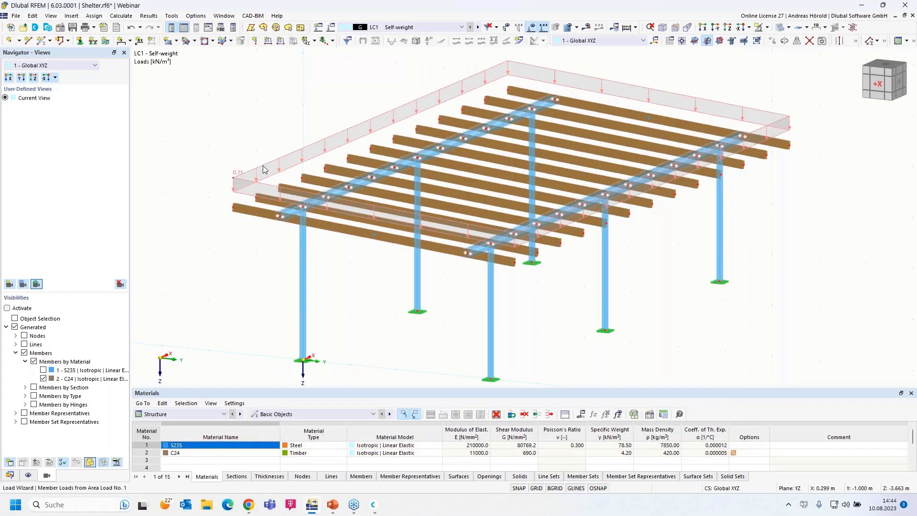
# Step: Display the generated purlin loads separately and orbit to inspect them
pyautogui.rightClick(264, 168)
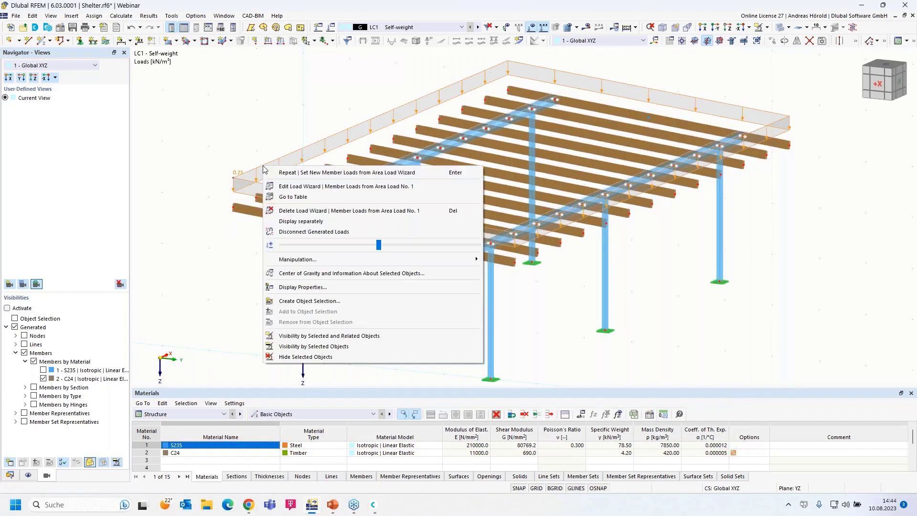
pyautogui.click(324, 222)
pyautogui.scroll(5, 253, 204)
pyautogui.scroll(-5, 338, 209)
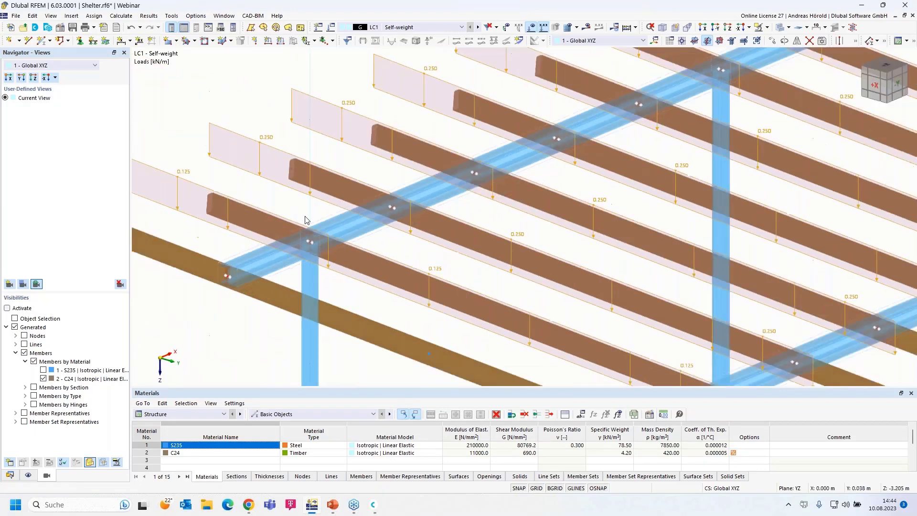
pyautogui.scroll(-2, 231, 201)
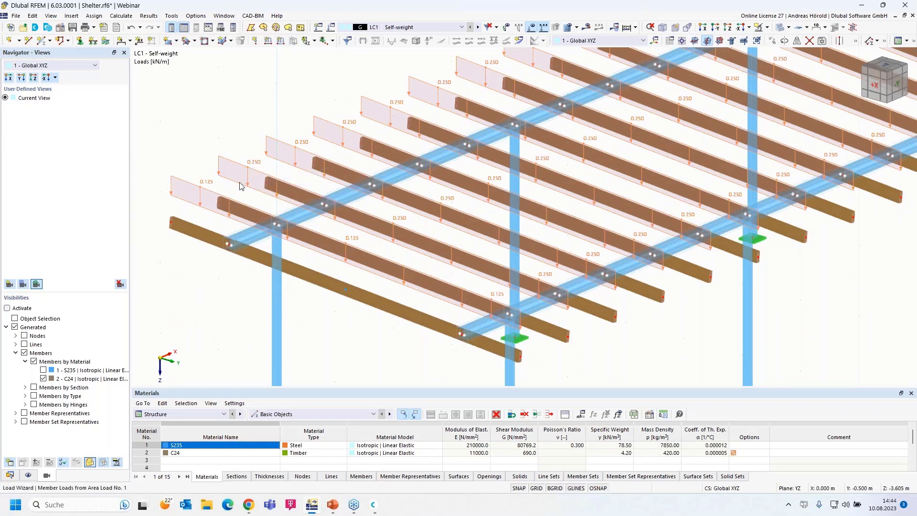
pyautogui.scroll(-2, 210, 200)
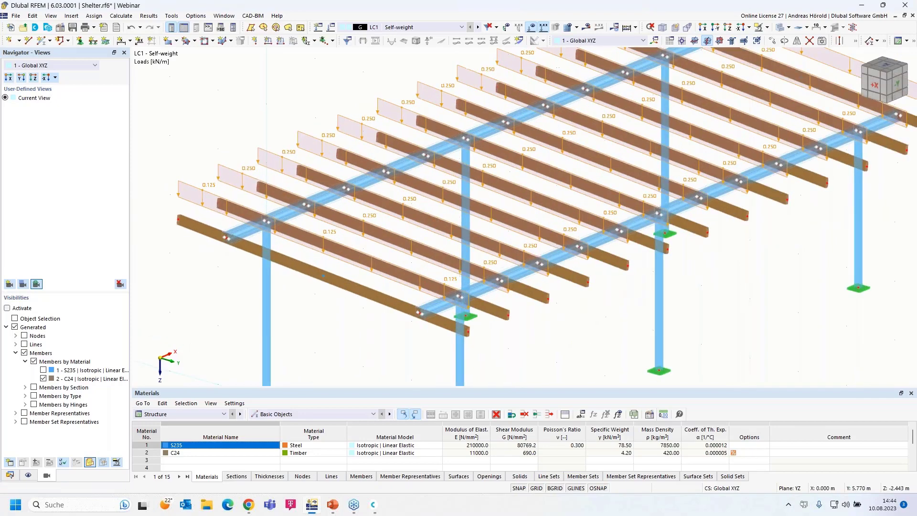
pyautogui.scroll(1, 230, 227)
pyautogui.keyDown('ctrl'); pyautogui.moveTo(513, 356); pyautogui.dragTo(614, 346, button='middle'); pyautogui.keyUp('ctrl')
# Step: Switch the area load back to one combined outline display
pyautogui.rightClick(294, 213)
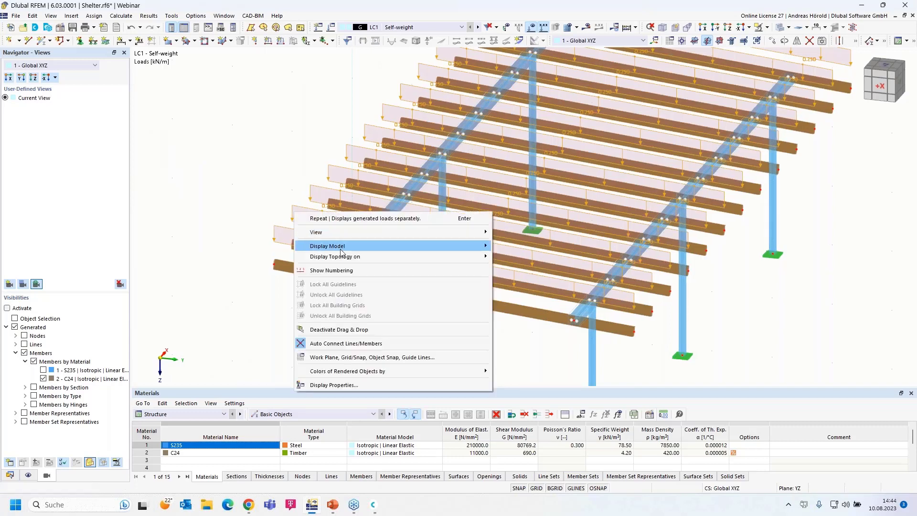
pyautogui.click(279, 230)
pyautogui.rightClick(279, 230)
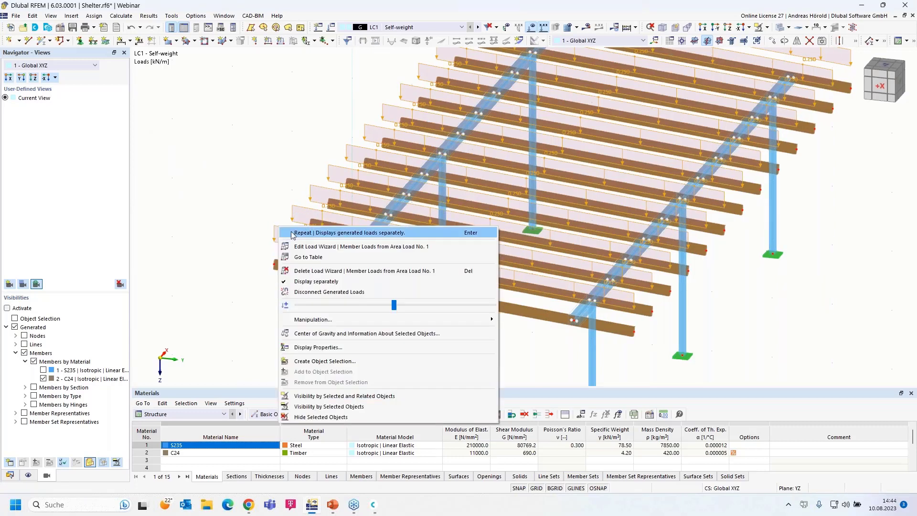
pyautogui.click(333, 283)
pyautogui.moveTo(413, 324); pyautogui.dragTo(377, 316, button='right')
# Step: Enlarge the displayed area-load size and recentre the model
pyautogui.click(234, 172)
pyautogui.rightClick(233, 172)
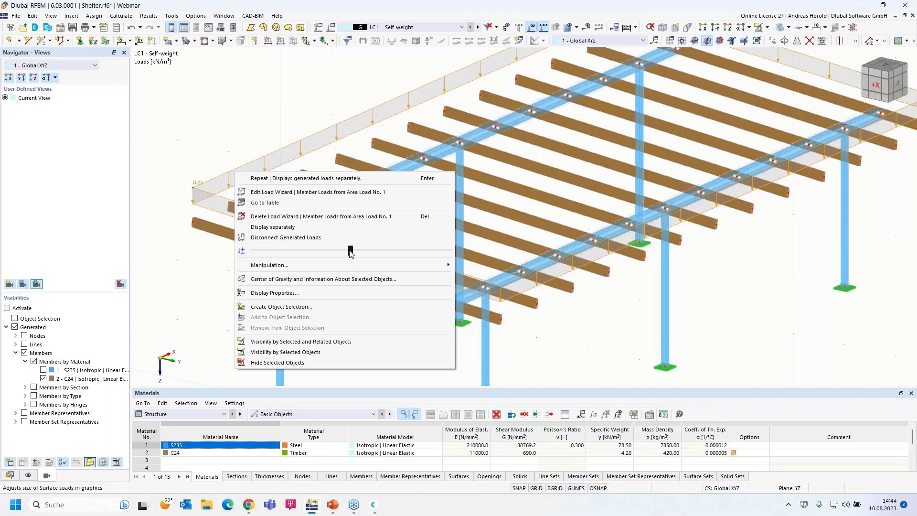
pyautogui.moveTo(352, 253)
pyautogui.mouseDown()
pyautogui.moveTo(441, 264)
pyautogui.moveTo(350, 253)
pyautogui.mouseUp()
pyautogui.click(587, 337)
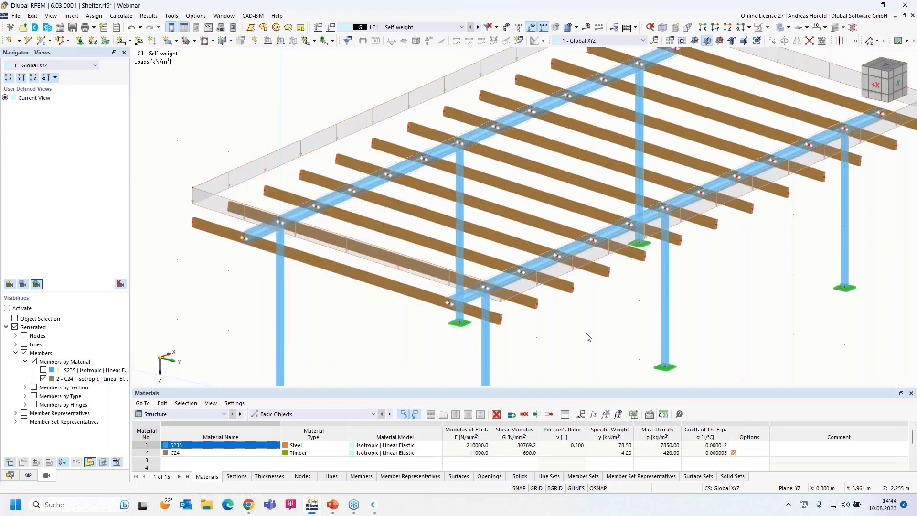
pyautogui.scroll(-1, 347, 303)
pyautogui.scroll(-2, 345, 299)
pyautogui.moveTo(346, 300); pyautogui.dragTo(317, 271, button='middle')
pyautogui.scroll(1, 281, 255)
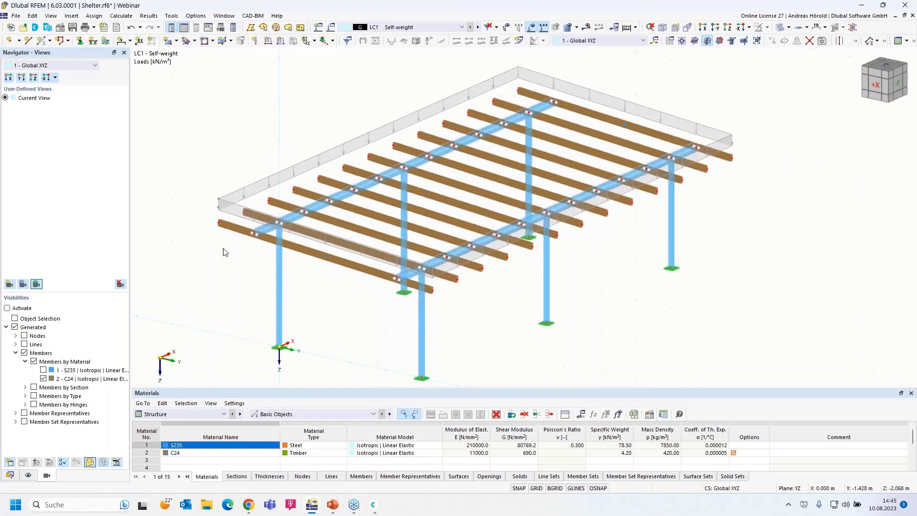
# Step: Create load case LC2 Snow categorised as Snow/Ice loads - H <= 1000 m
pyautogui.click(319, 28)
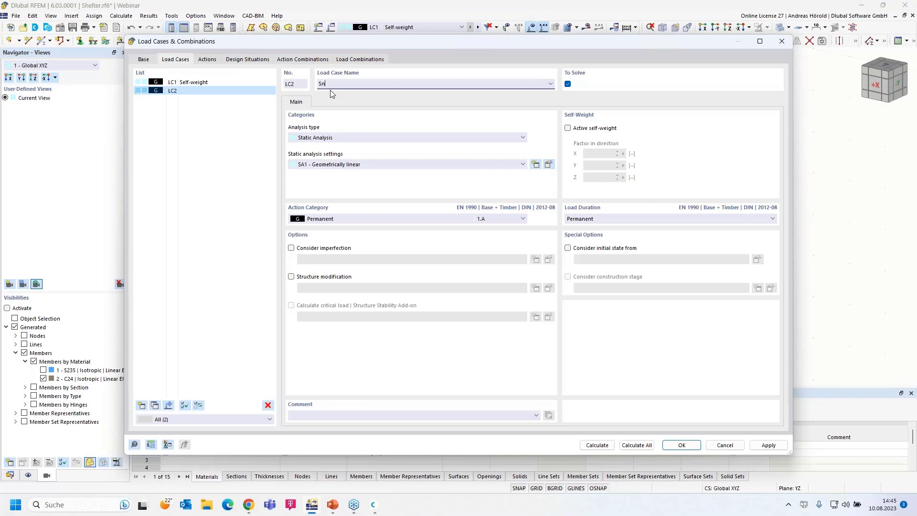
pyautogui.click(341, 221)
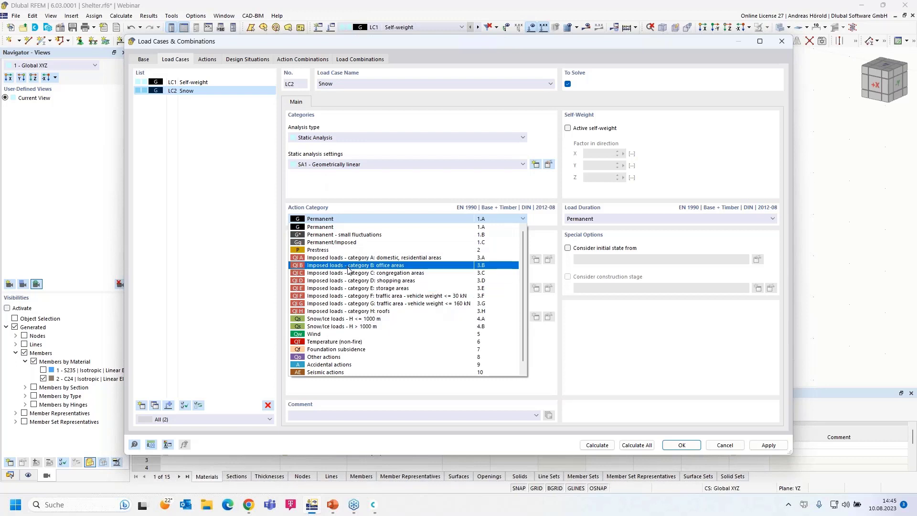
pyautogui.click(354, 321)
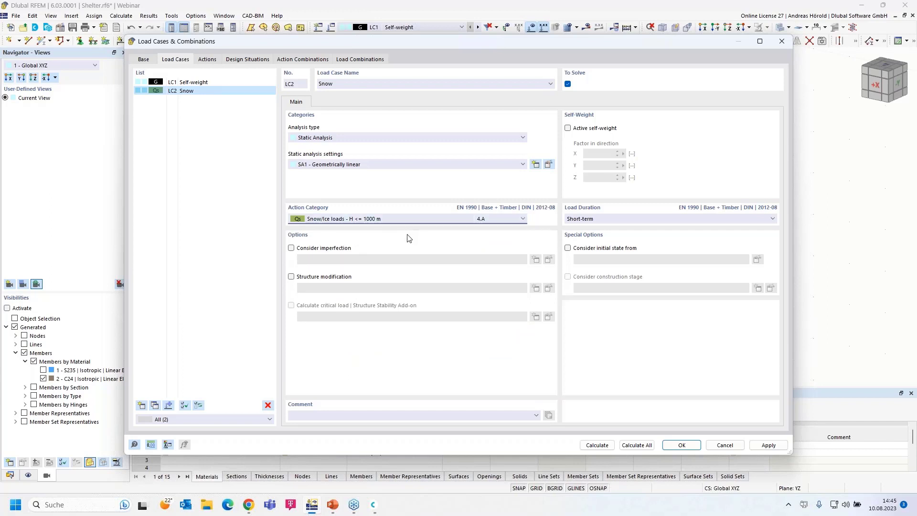
pyautogui.click(683, 445)
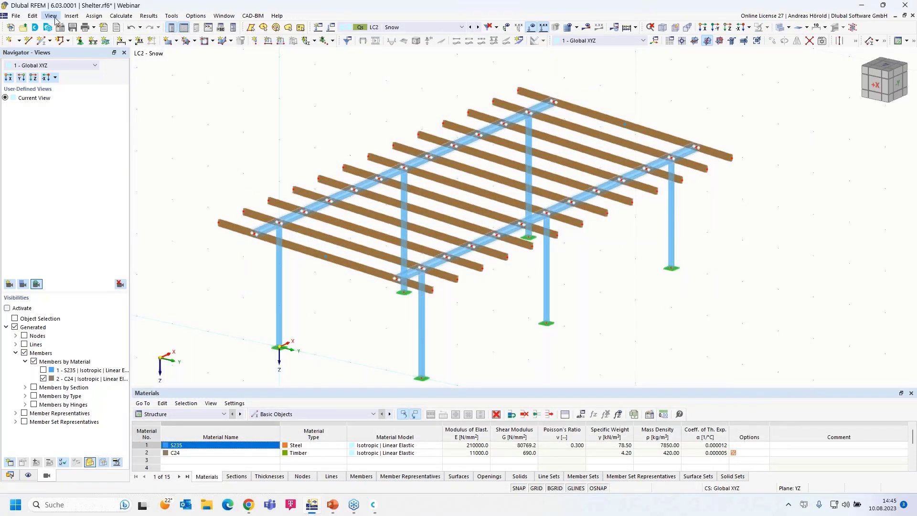
# Step: Start a new Snow Load wizard with a Flat/Monopitch roof type
pyautogui.click(72, 16)
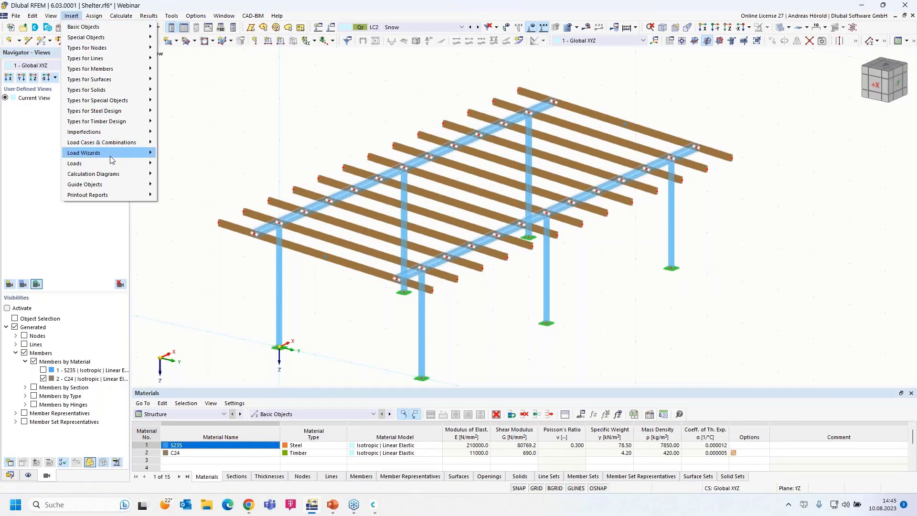
pyautogui.moveTo(114, 153)
pyautogui.moveTo(230, 185)
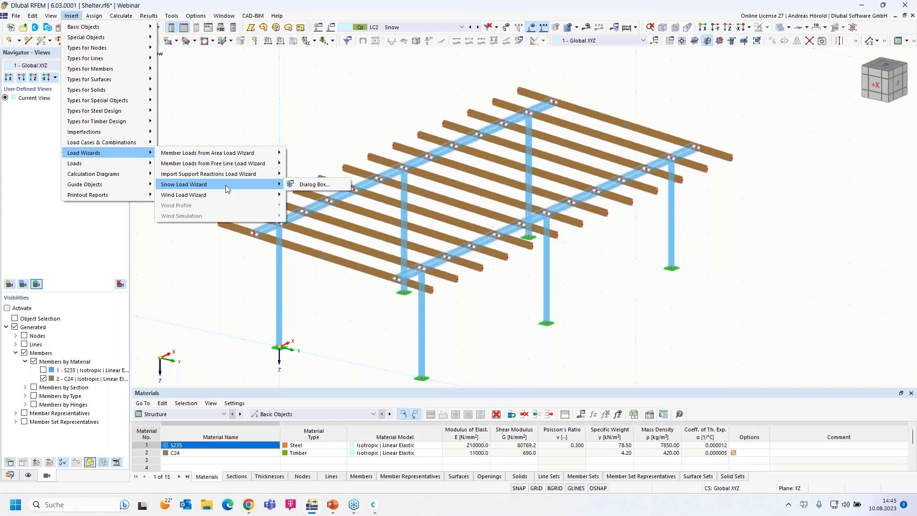
pyautogui.click(311, 185)
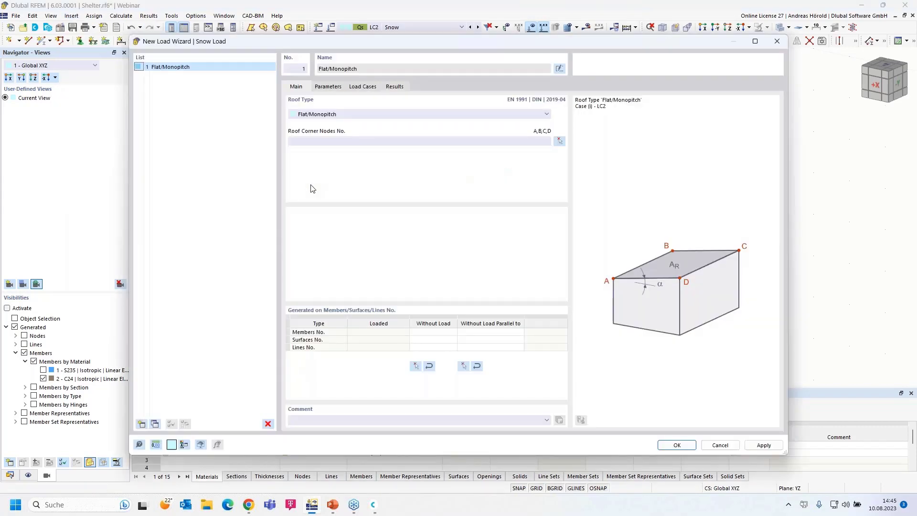
pyautogui.click(343, 115)
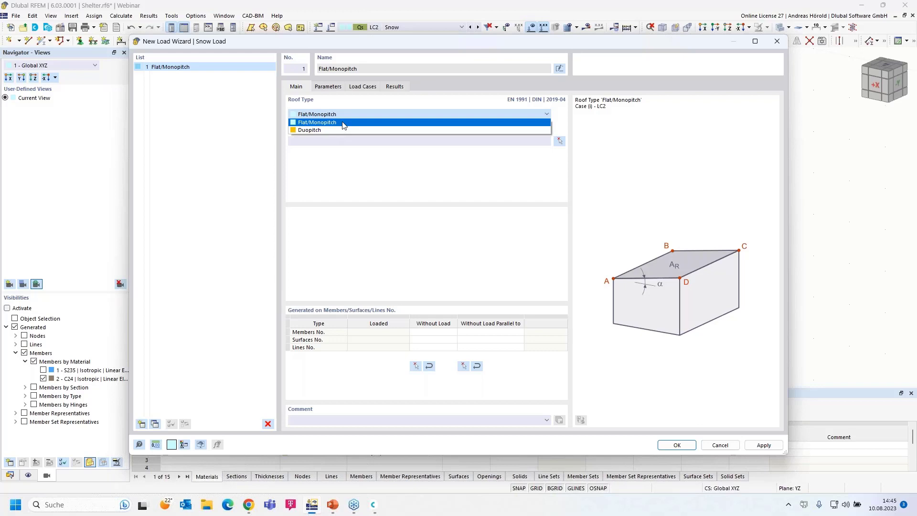
pyautogui.click(343, 123)
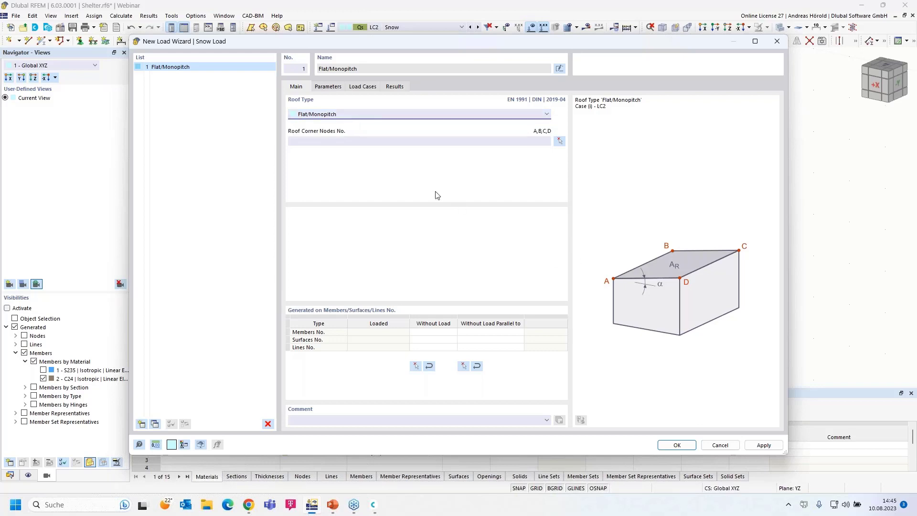
# Step: Define the roof by corner nodes 71, 69, 70, 72 and exclude members parallel to member 4
pyautogui.click(560, 141)
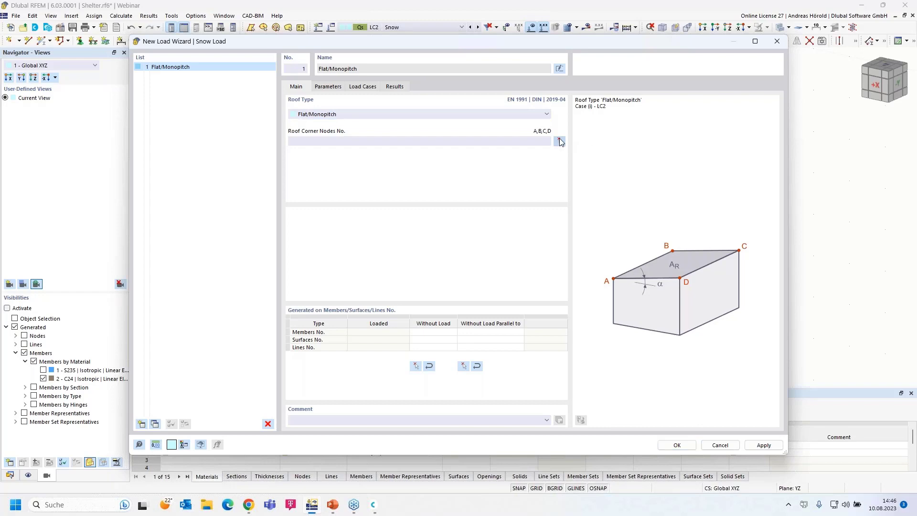
pyautogui.click(221, 225)
pyautogui.click(519, 91)
pyautogui.click(729, 157)
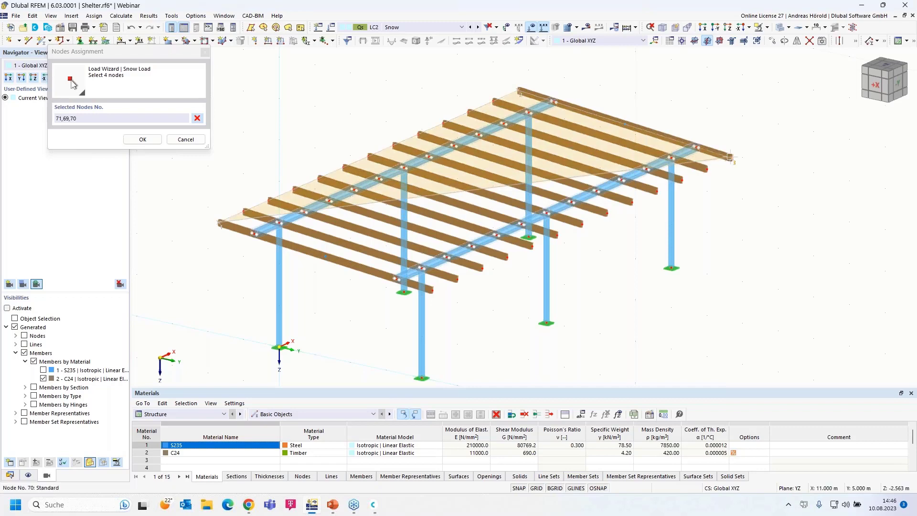
pyautogui.click(433, 289)
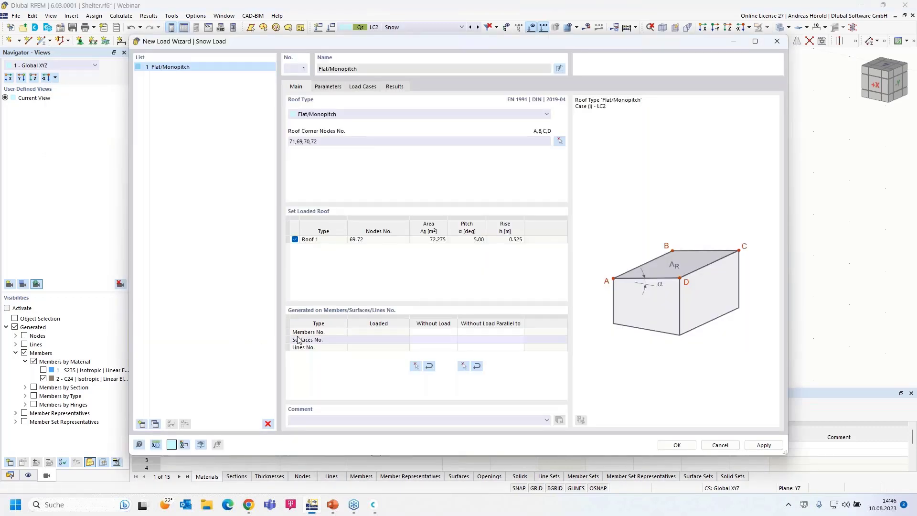
pyautogui.click(463, 366)
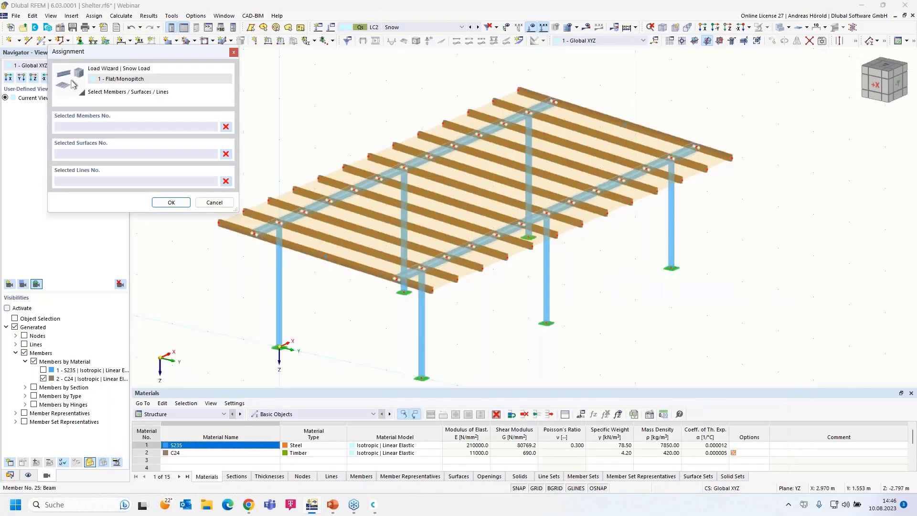
pyautogui.click(396, 180)
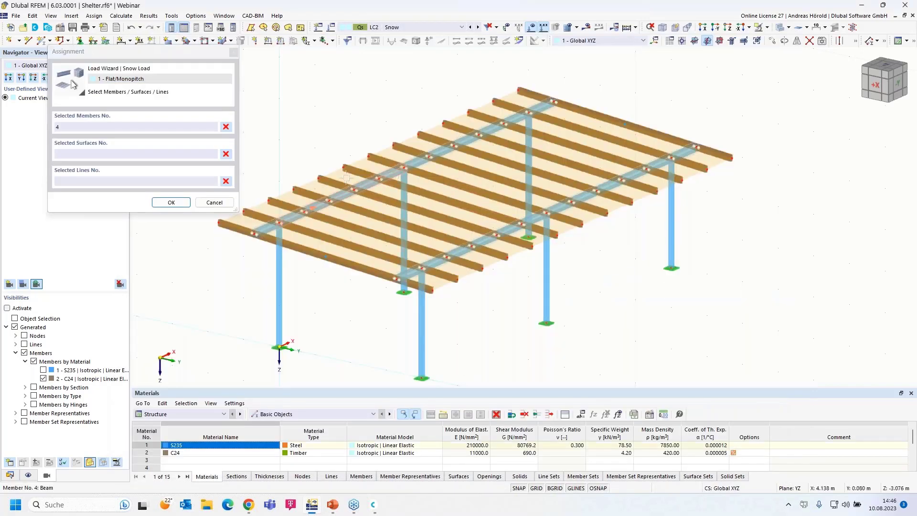
pyautogui.click(173, 204)
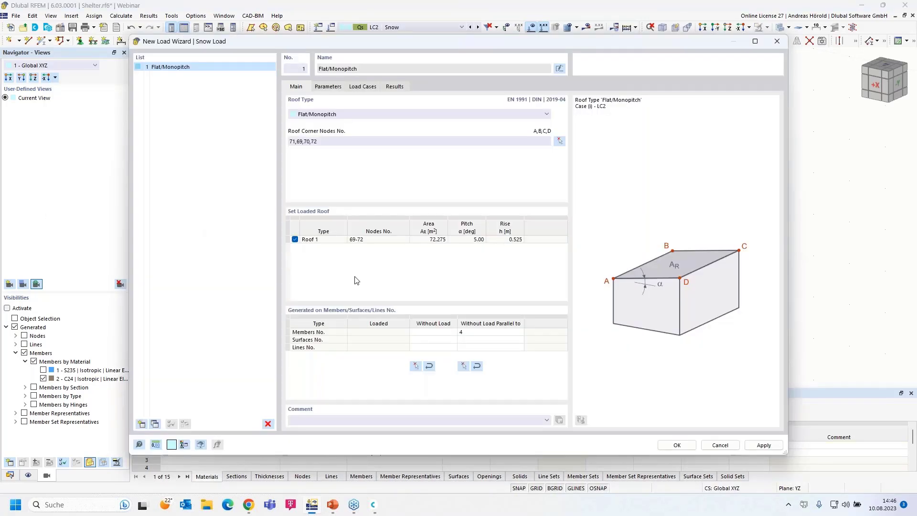
# Step: On the snow load Parameters page, switch Definition type to User-defined and back to Map and parameters
pyautogui.click(328, 87)
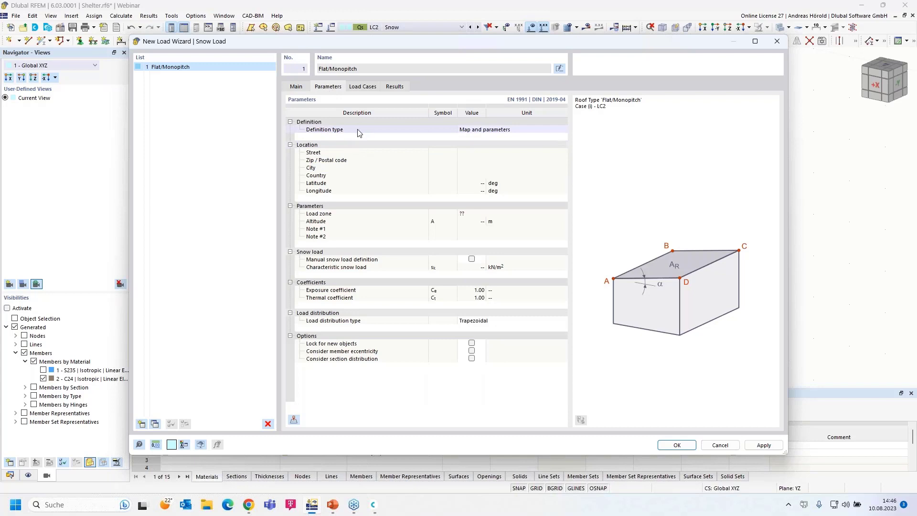
pyautogui.click(480, 132)
pyautogui.click(482, 133)
pyautogui.click(488, 144)
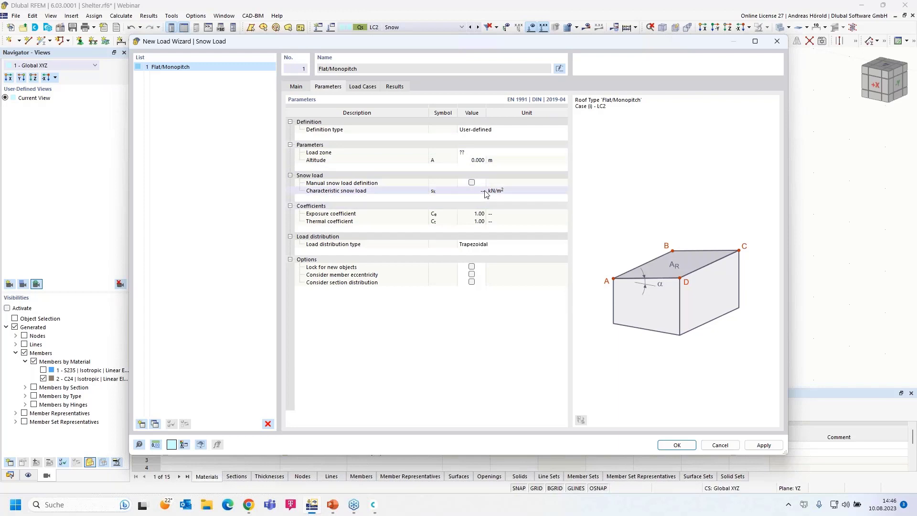
pyautogui.click(476, 130)
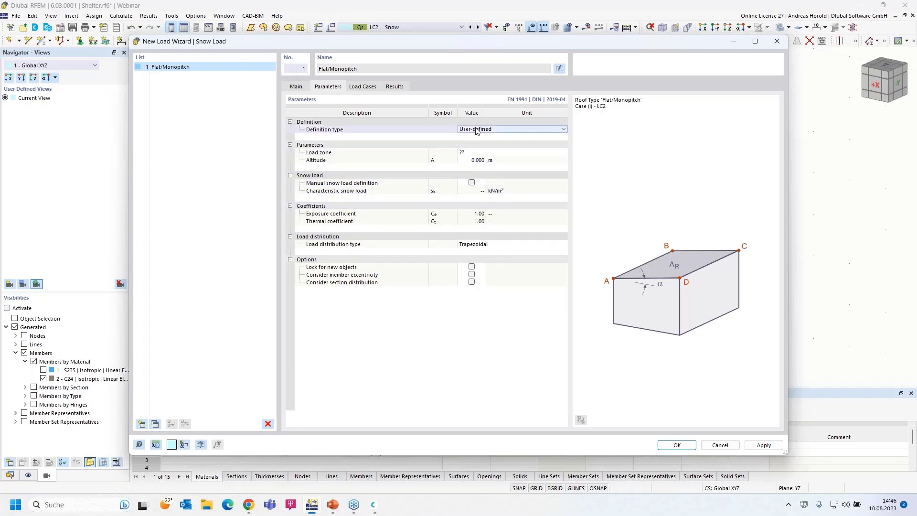
pyautogui.click(476, 130)
pyautogui.click(480, 138)
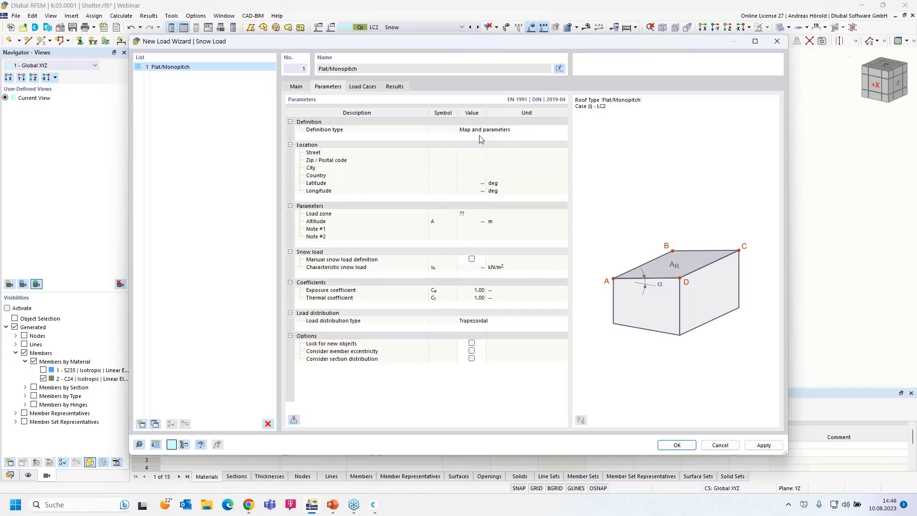
pyautogui.click(295, 422)
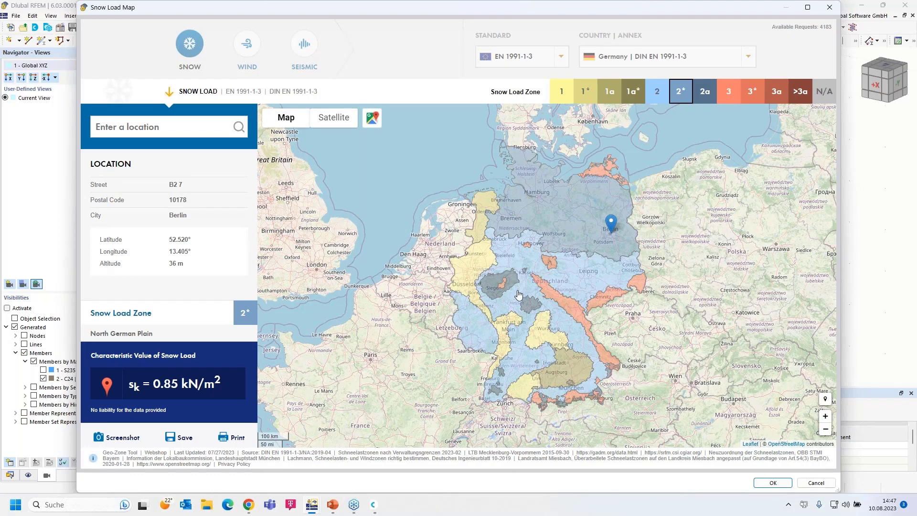
# Step: Search the snow load map for a central Leipzig street address, correcting its spelling
pyautogui.click(154, 127)
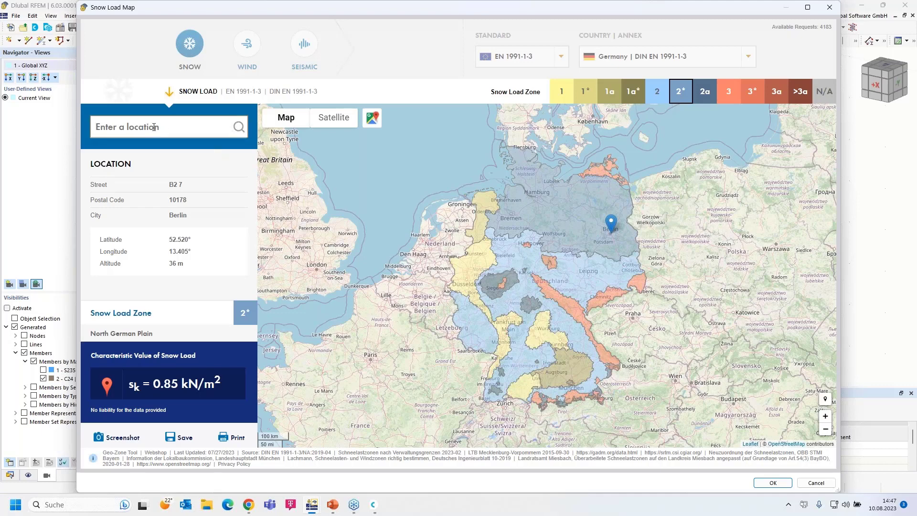
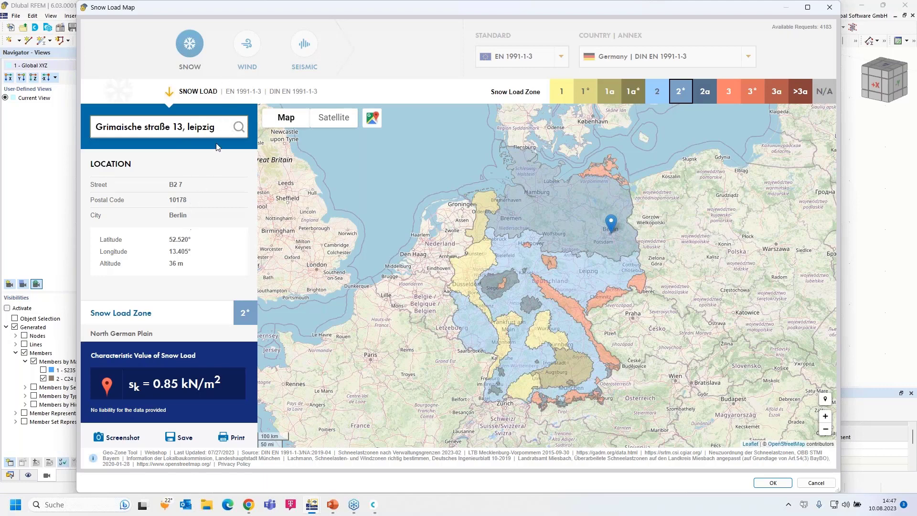
pyautogui.click(189, 127)
pyautogui.moveTo(222, 135); pyautogui.dragTo(87, 125)
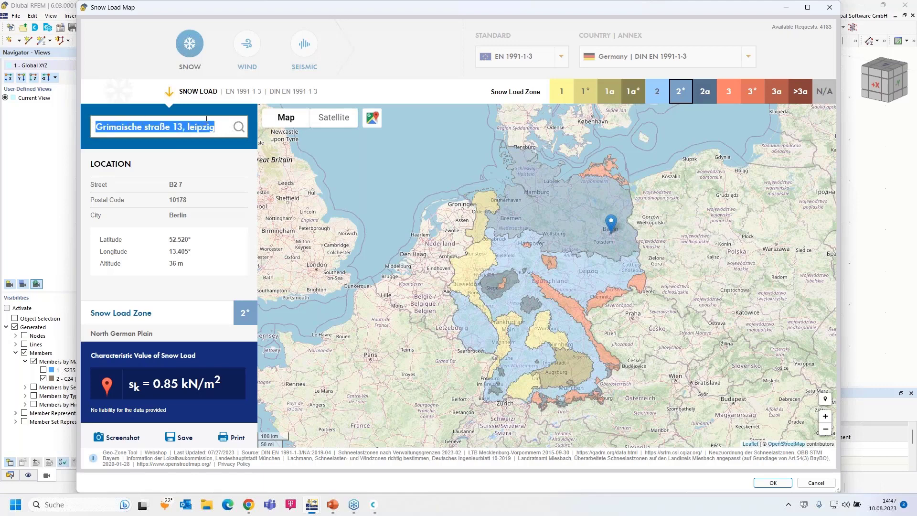
pyautogui.click(239, 128)
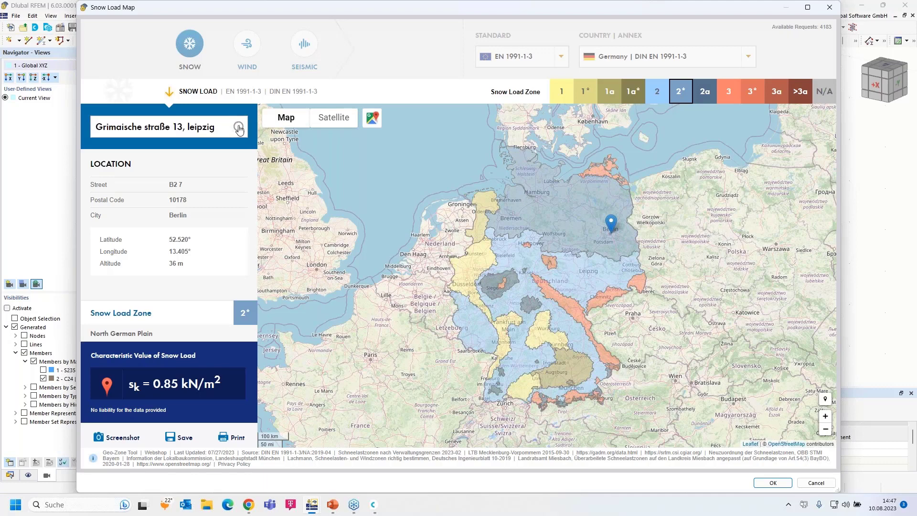
pyautogui.tripleClick(214, 127)
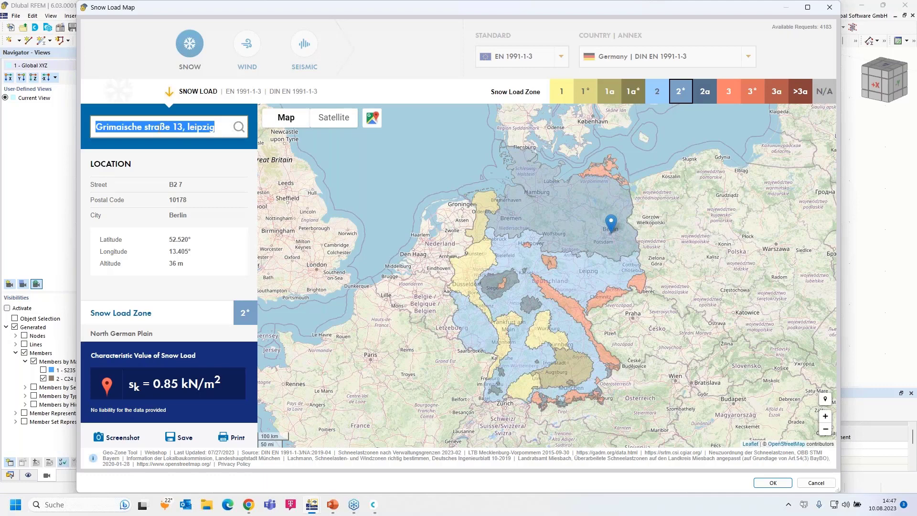
pyautogui.click(129, 126)
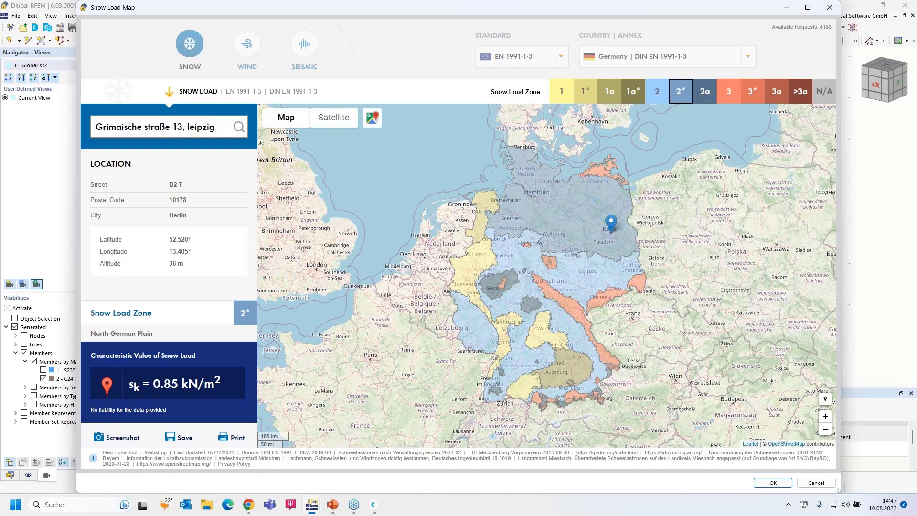
pyautogui.click(147, 127)
pyautogui.press('BackSpace')
pyautogui.write('S')
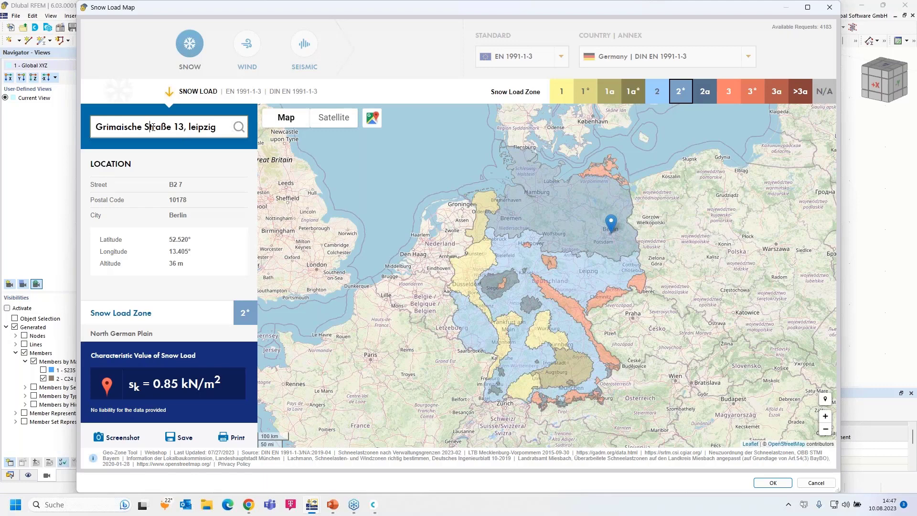
pyautogui.click(190, 127)
pyautogui.moveTo(192, 127); pyautogui.dragTo(225, 126)
pyautogui.press('BackSpace')
pyautogui.press('BackSpace')
pyautogui.press('BackSpace')
pyautogui.press('BackSpace')
pyautogui.press('BackSpace')
pyautogui.write('3,')
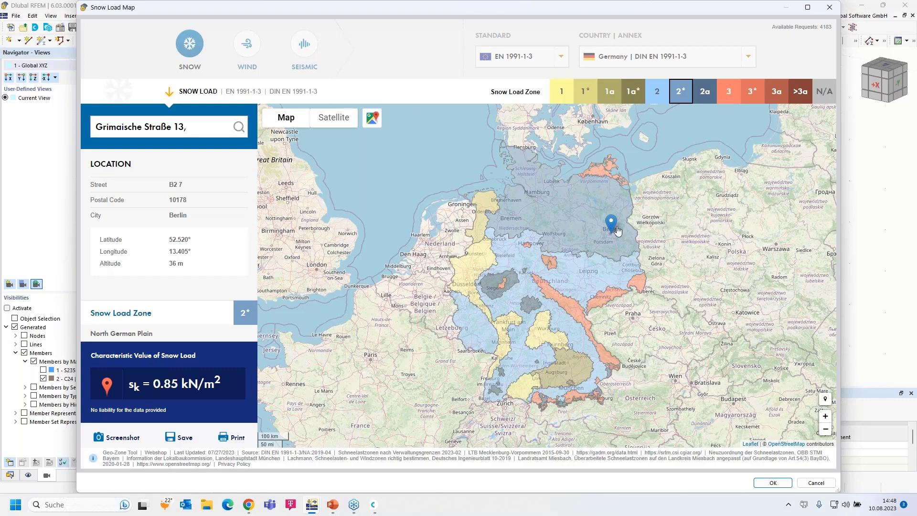
# Step: Place the marker on central Leipzig (zone 2, sk = 0.85 kN/m²) and accept it
pyautogui.scroll(5, 612, 231)
pyautogui.scroll(2, 548, 357)
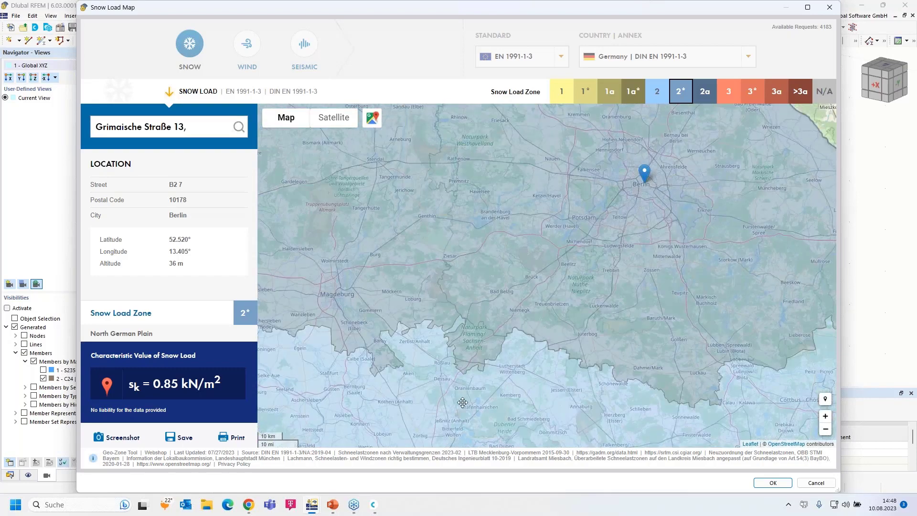
pyautogui.moveTo(496, 302); pyautogui.dragTo(511, 266)
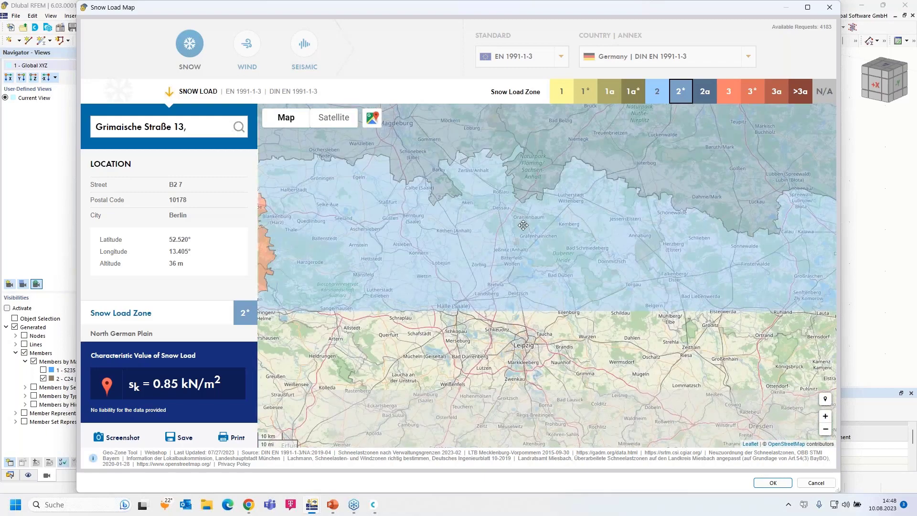
pyautogui.scroll(3, 512, 365)
pyautogui.click(627, 177)
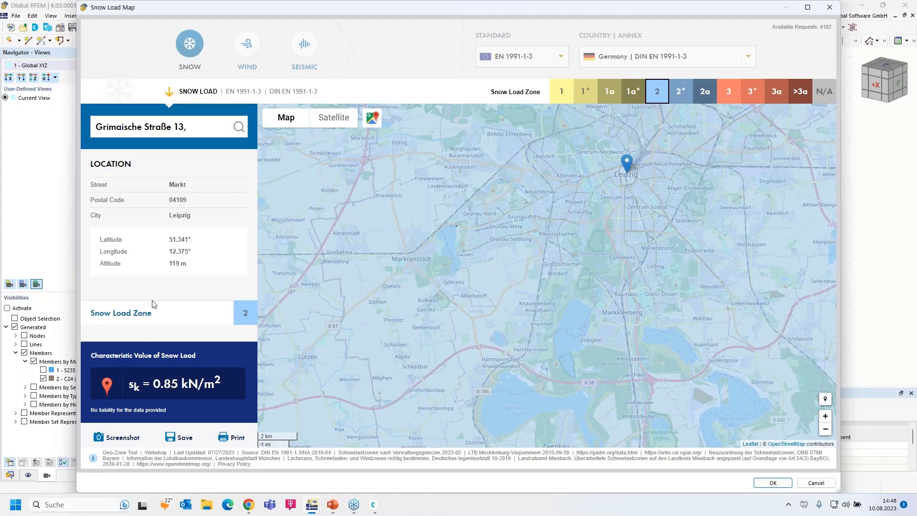
pyautogui.click(771, 483)
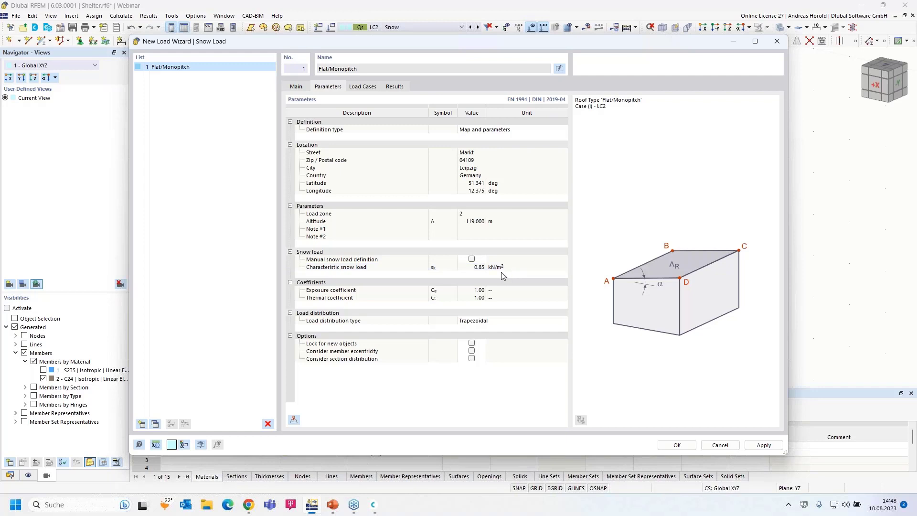
# Step: Verify Case (i) goes to LC2 - Snow and apply the Leipzig snow load wizard
pyautogui.click(362, 87)
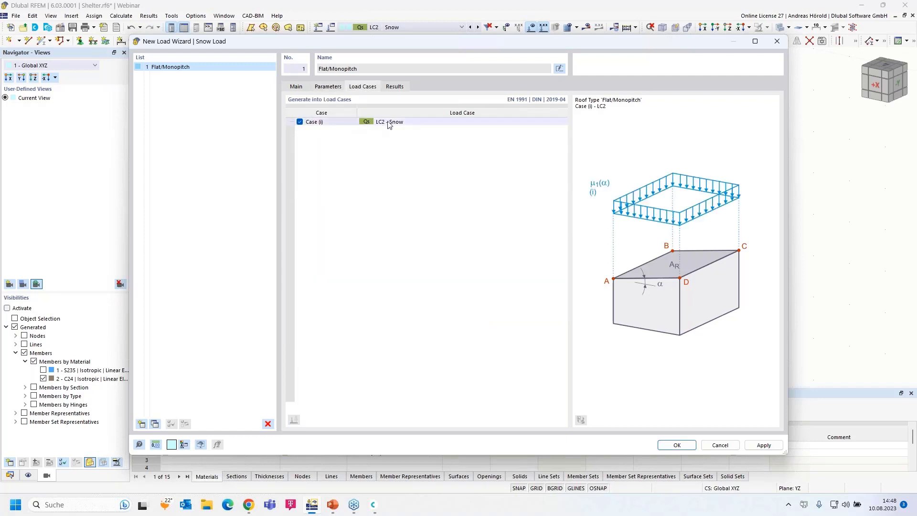
pyautogui.click(677, 445)
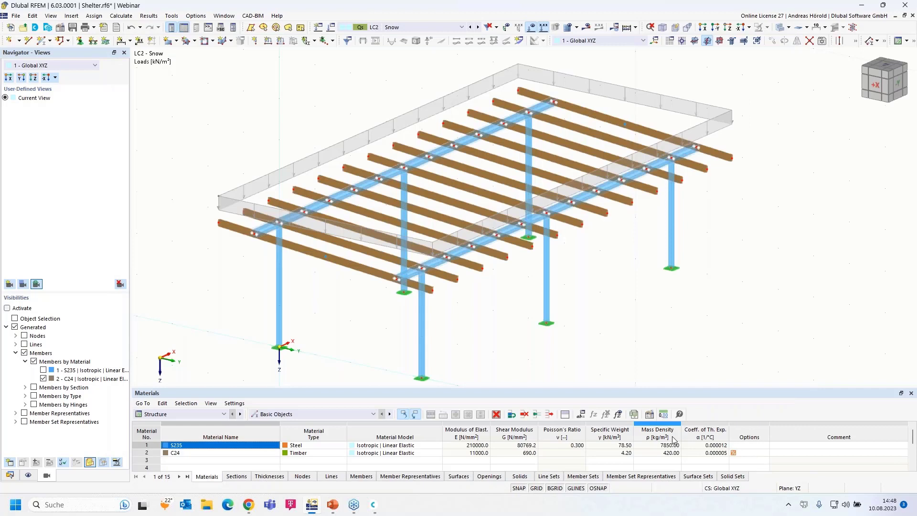
# Step: Toggle the LC2 snow load between separate purlin loads (0.680/0.340 kN/m) and one combined area load
pyautogui.scroll(3, 267, 186)
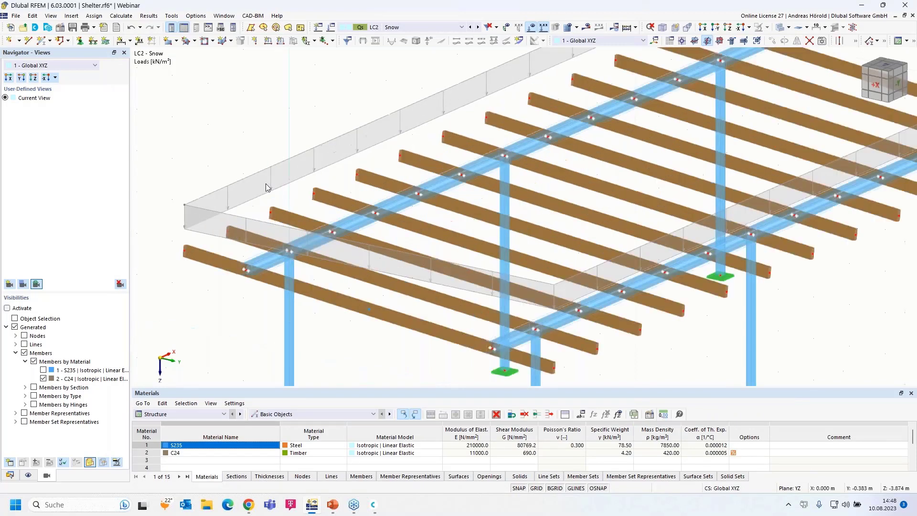
pyautogui.scroll(-3, 264, 184)
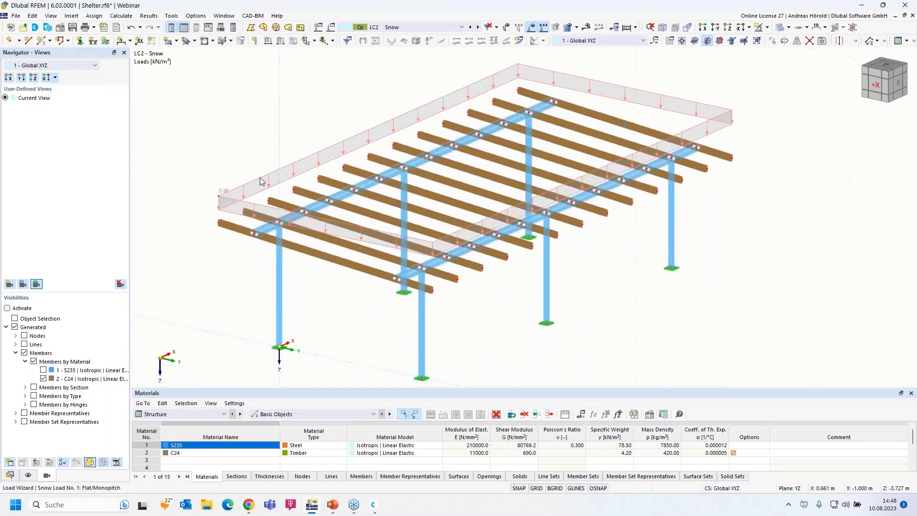
pyautogui.rightClick(261, 181)
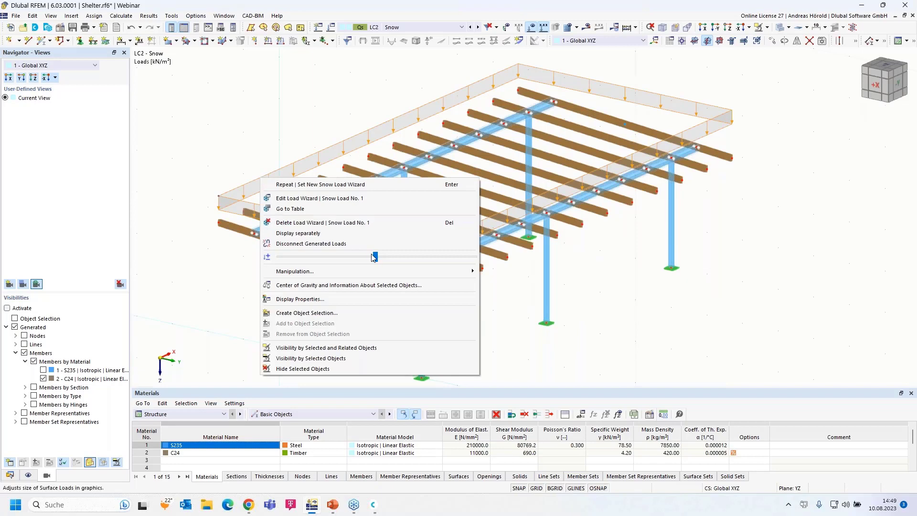
pyautogui.moveTo(375, 257); pyautogui.dragTo(378, 257)
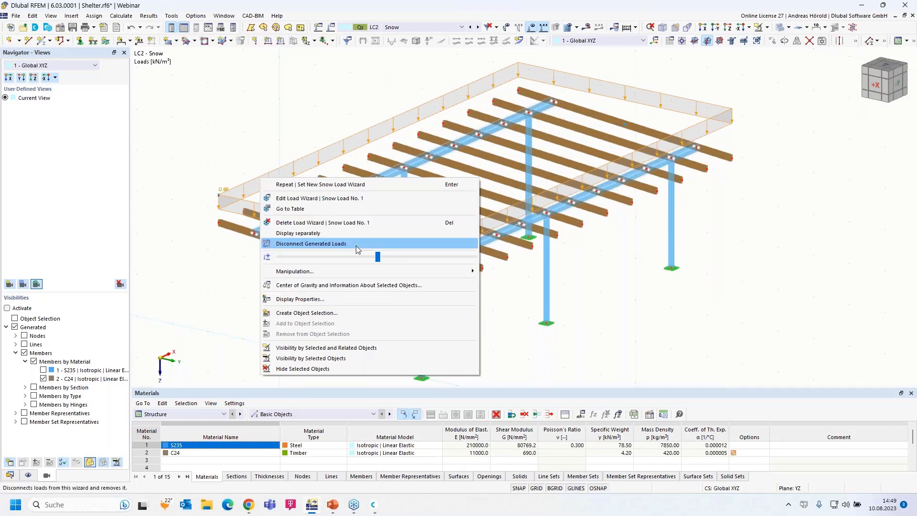
pyautogui.click(309, 234)
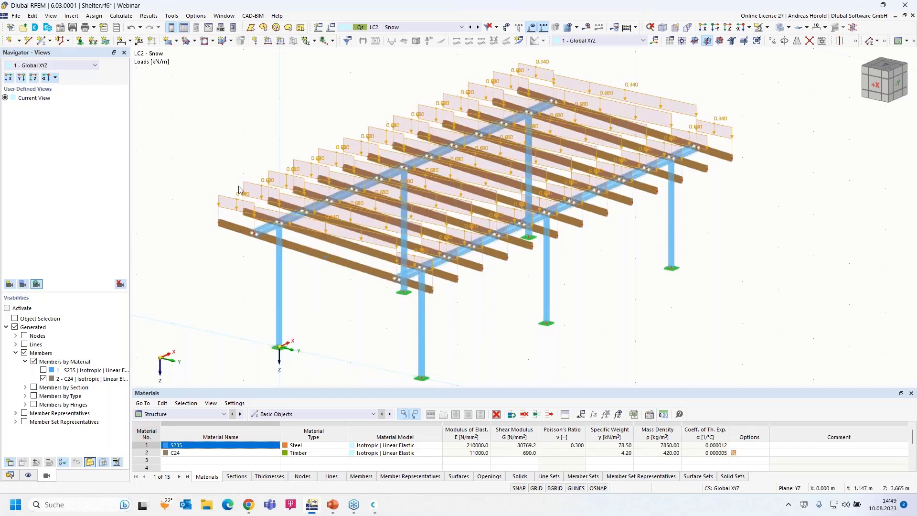
pyautogui.scroll(5, 374, 227)
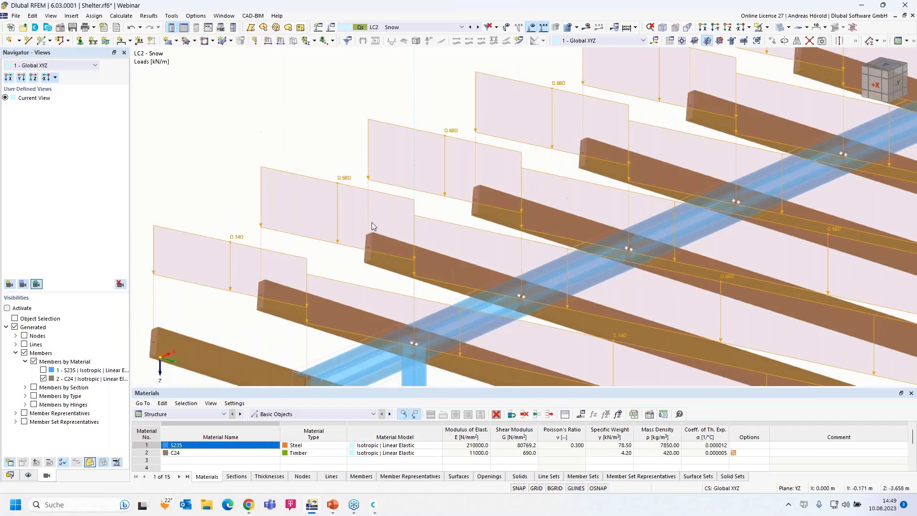
pyautogui.scroll(-5, 469, 258)
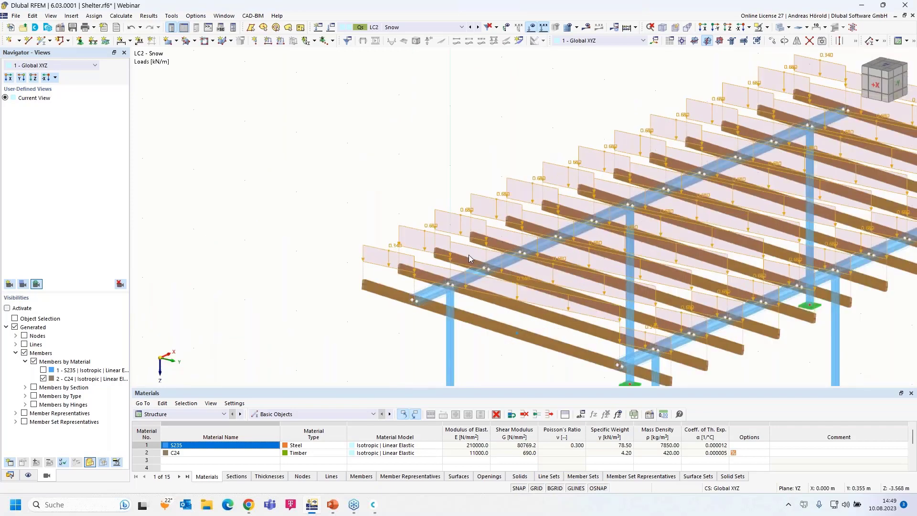
pyautogui.scroll(-2, 469, 259)
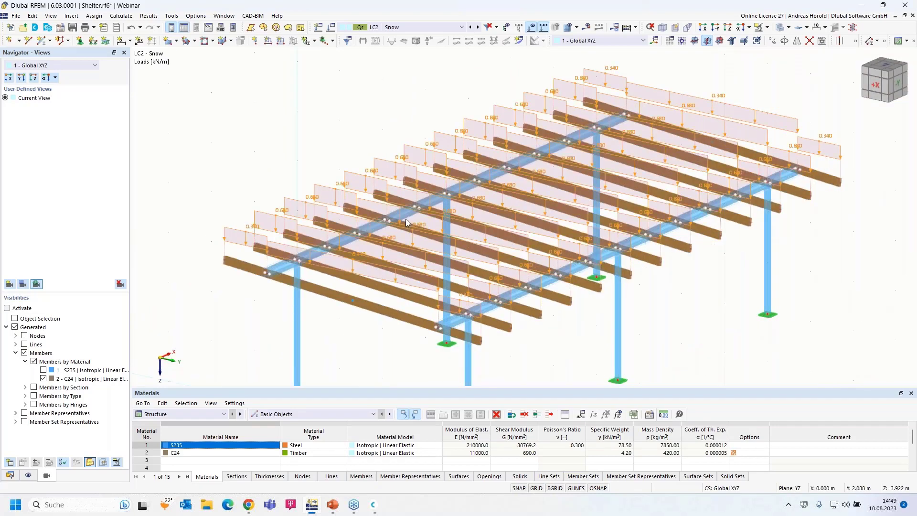
pyautogui.rightClick(269, 216)
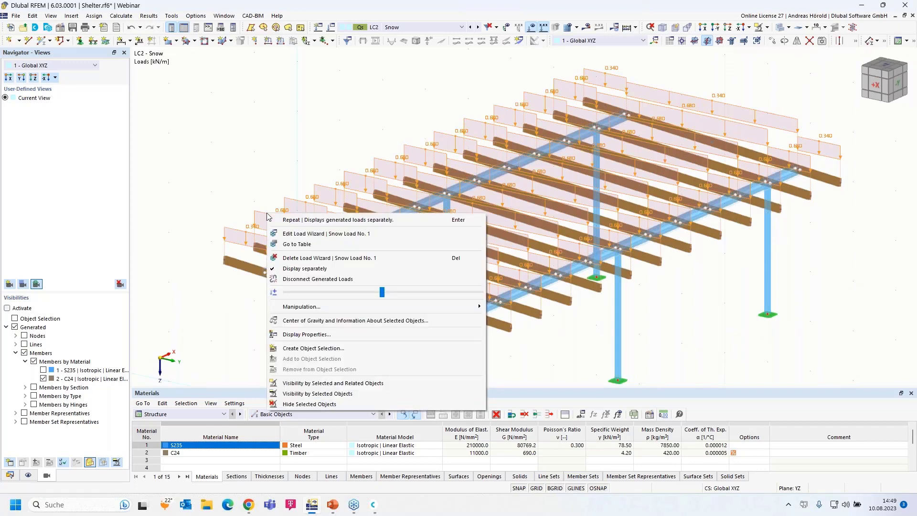
pyautogui.click(306, 269)
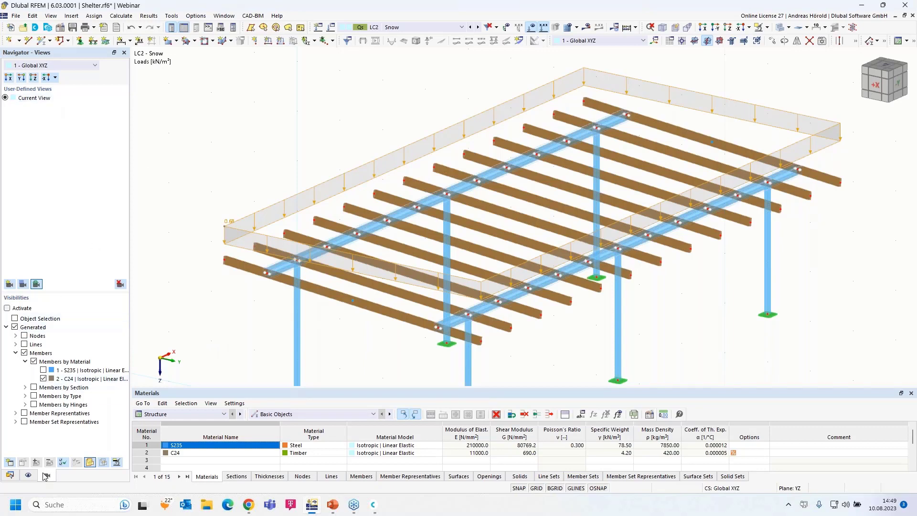
# Step: Create load case LC3 'Wind y, pressure' with action category Wind
pyautogui.click(10, 476)
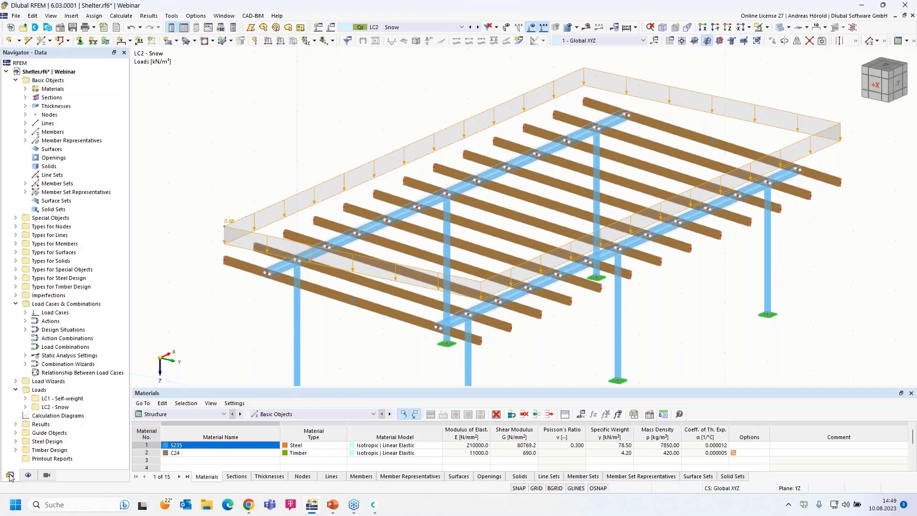
pyautogui.click(25, 313)
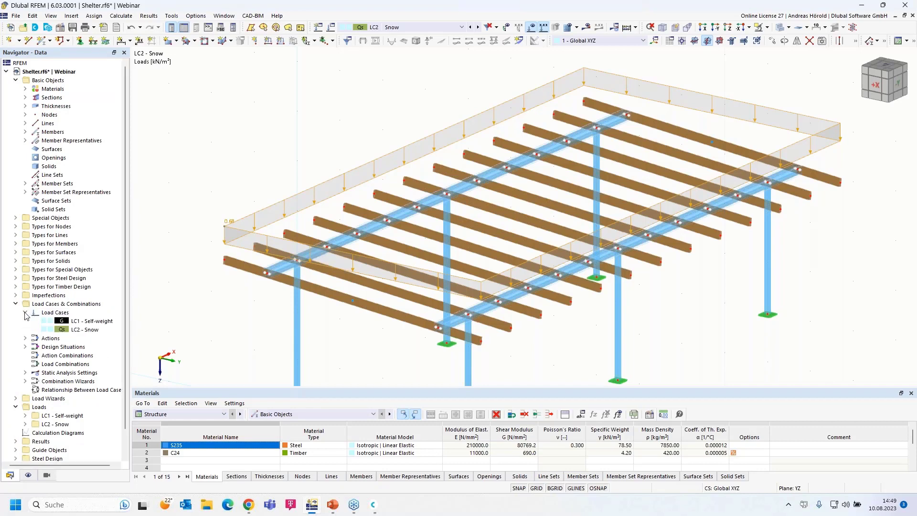
pyautogui.rightClick(73, 305)
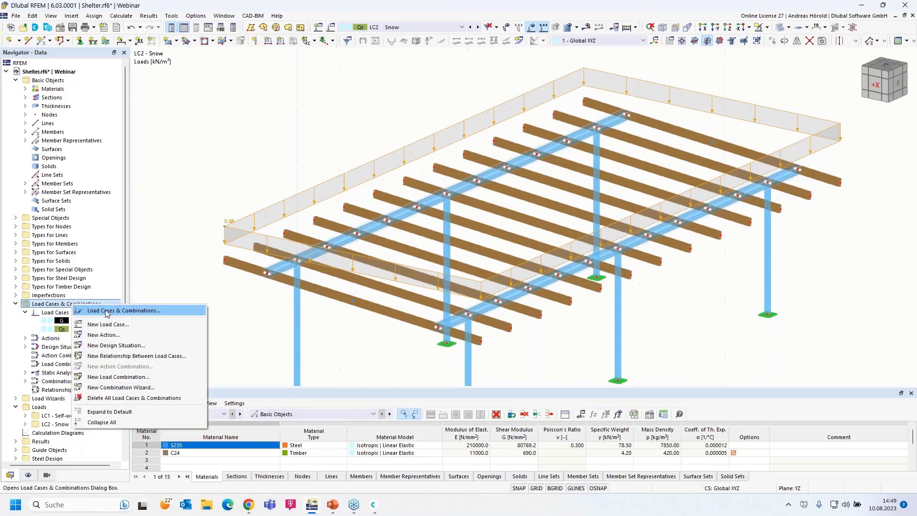
pyautogui.rightClick(52, 314)
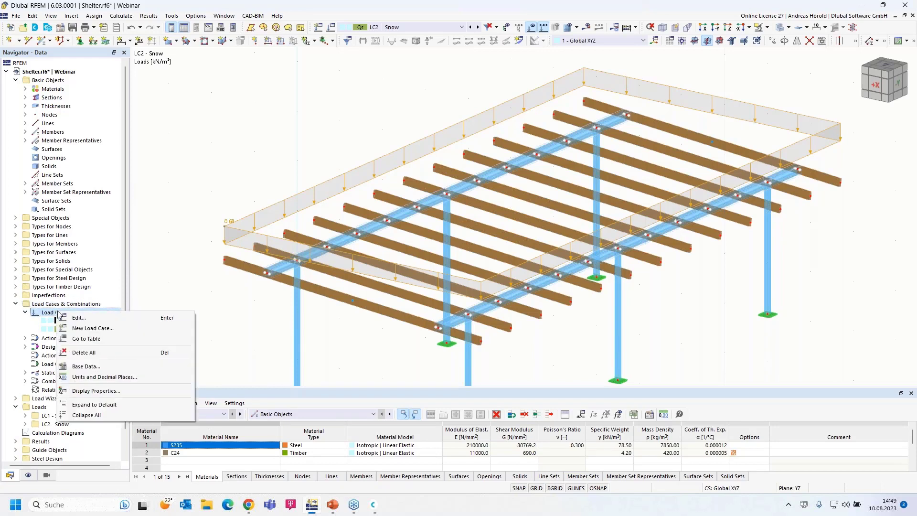
pyautogui.click(105, 329)
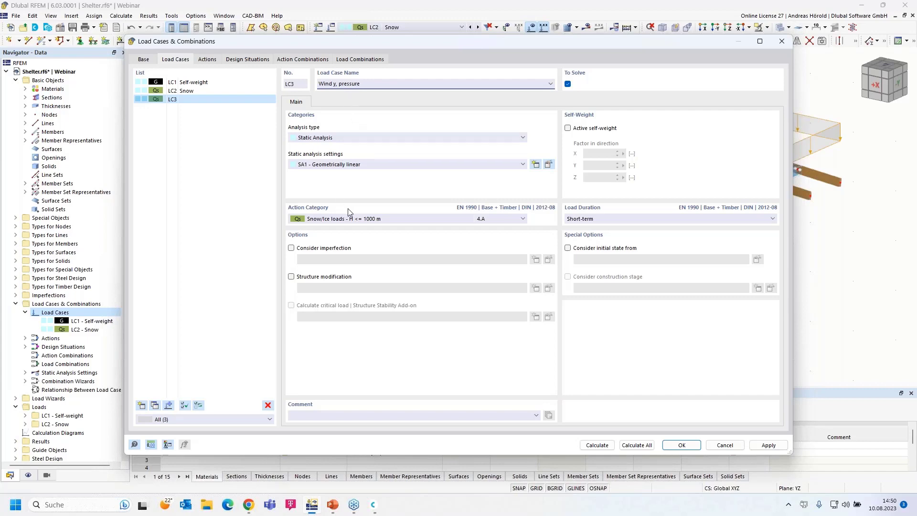
pyautogui.click(358, 219)
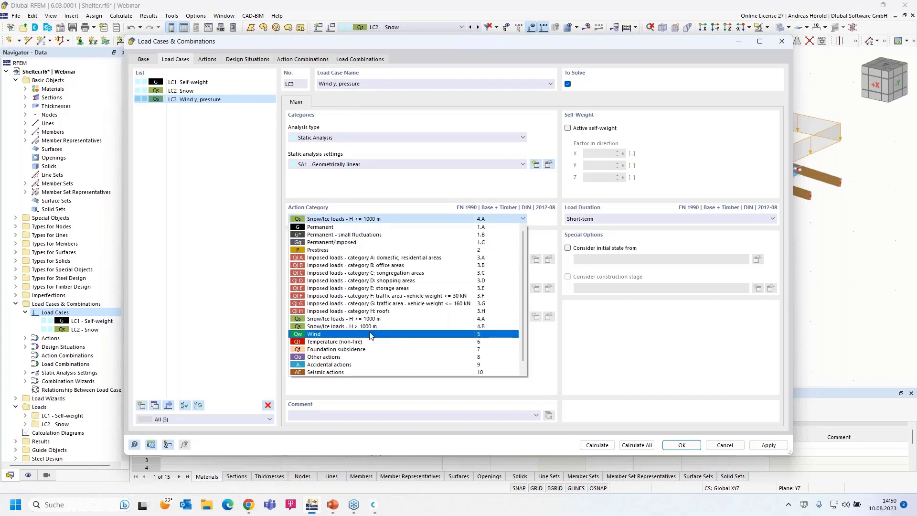
pyautogui.click(370, 335)
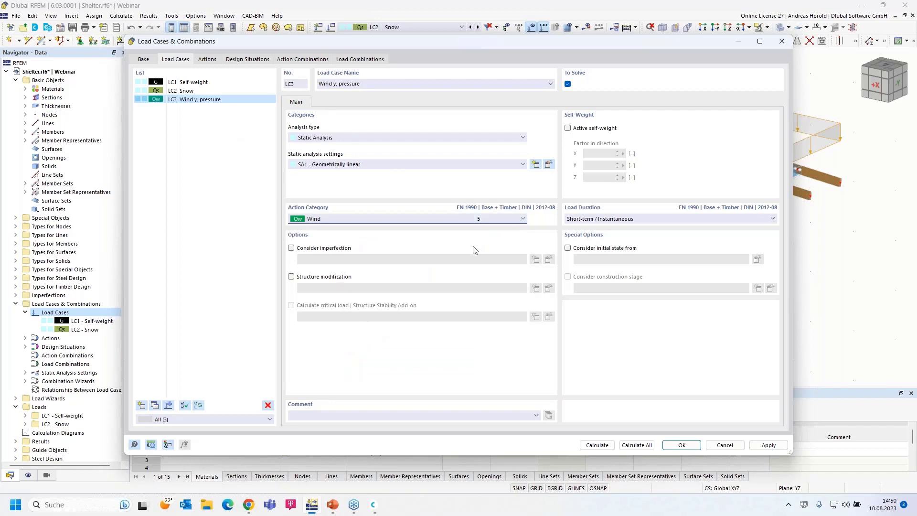
pyautogui.click(679, 445)
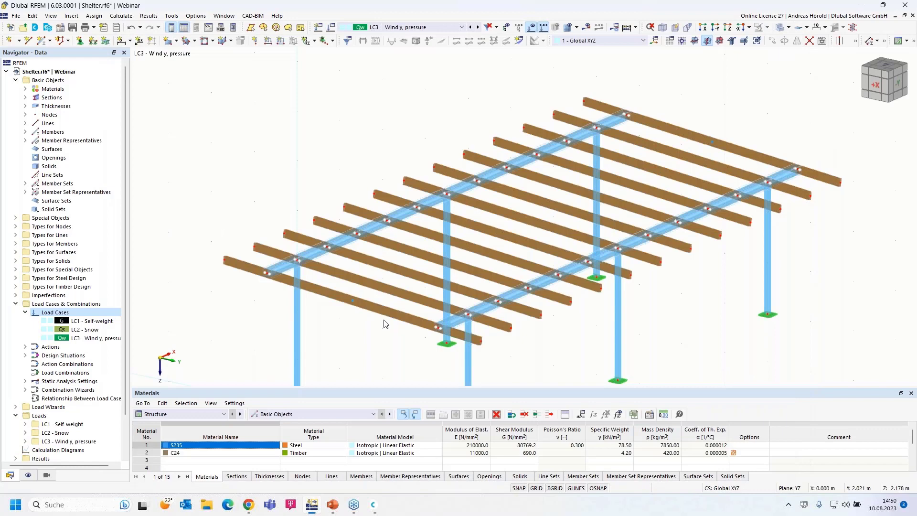
pyautogui.click(707, 28)
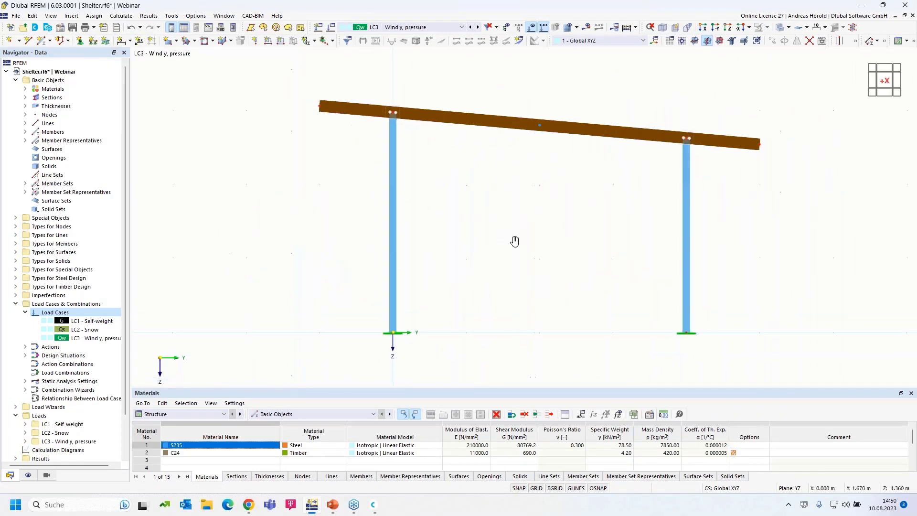
pyautogui.scroll(1, 512, 264)
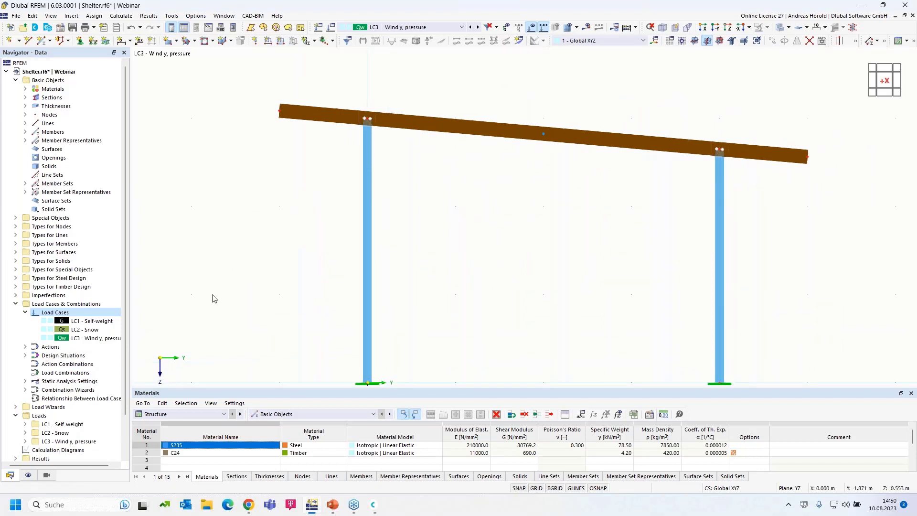
pyautogui.scroll(-1, 229, 276)
pyautogui.moveTo(228, 276); pyautogui.dragTo(294, 198, button='middle')
pyautogui.scroll(1, 294, 199)
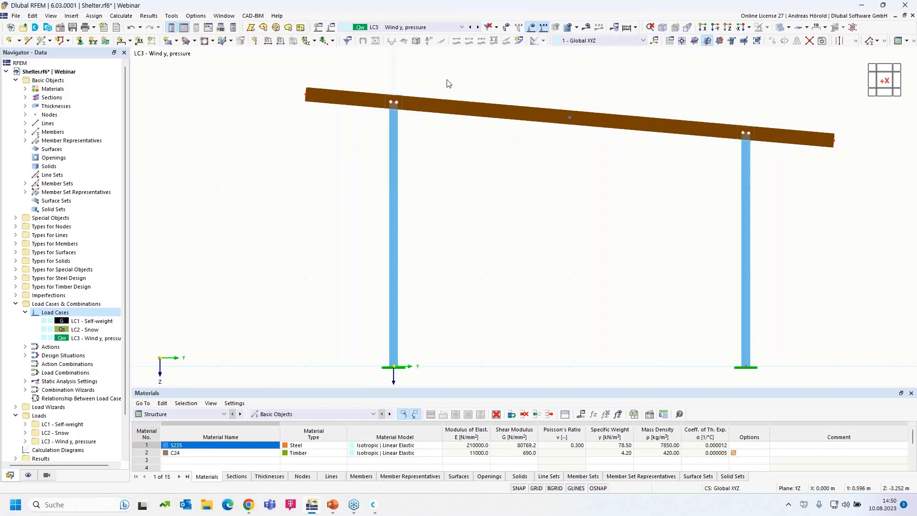
pyautogui.scroll(-1, 434, 246)
pyautogui.scroll(1, 438, 251)
pyautogui.moveTo(438, 213)
pyautogui.mouseDown(button='middle')
pyautogui.moveTo(439, 177)
pyautogui.moveTo(440, 212)
pyautogui.mouseUp(button='middle')
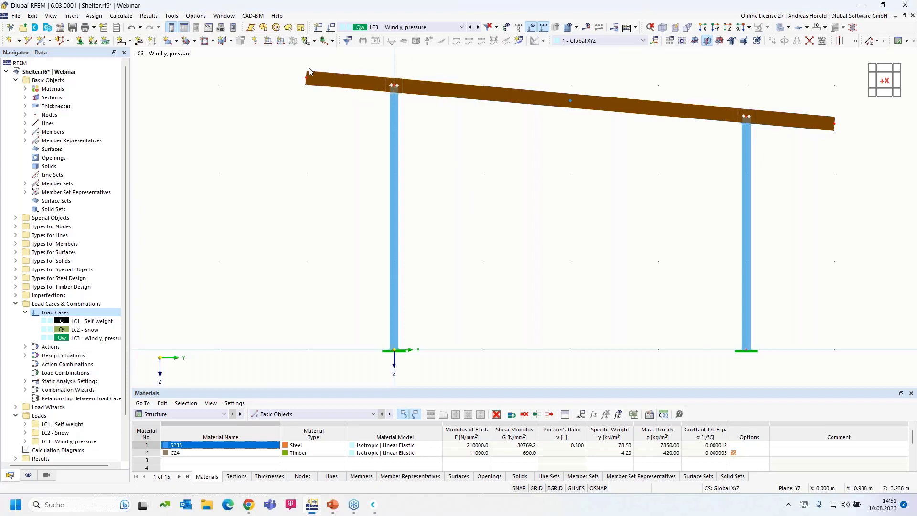
pyautogui.keyDown('ctrl'); pyautogui.moveTo(508, 184); pyautogui.dragTo(495, 209, button='middle'); pyautogui.keyUp('ctrl')
pyautogui.scroll(-6, 496, 209)
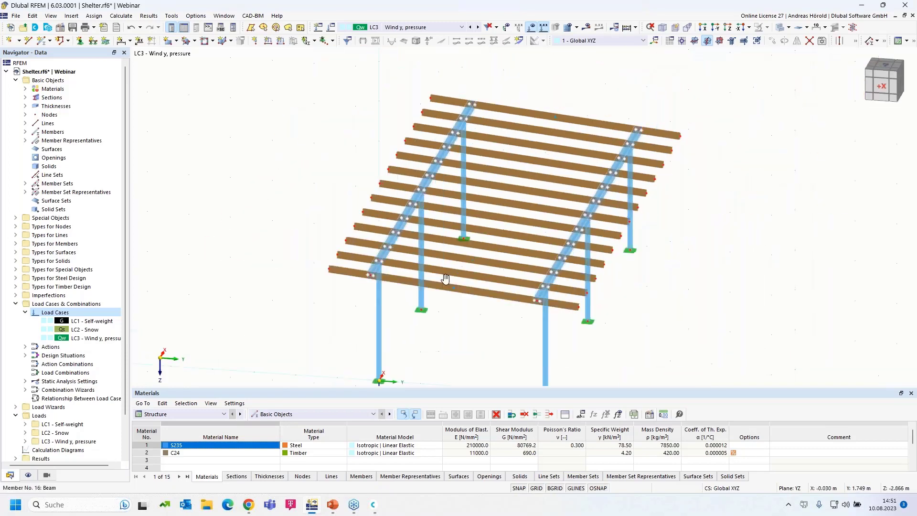
# Step: Start a Member Loads from Area Load wizard for LC3 with uniform 0.20 kN/m² in local z
pyautogui.click(71, 17)
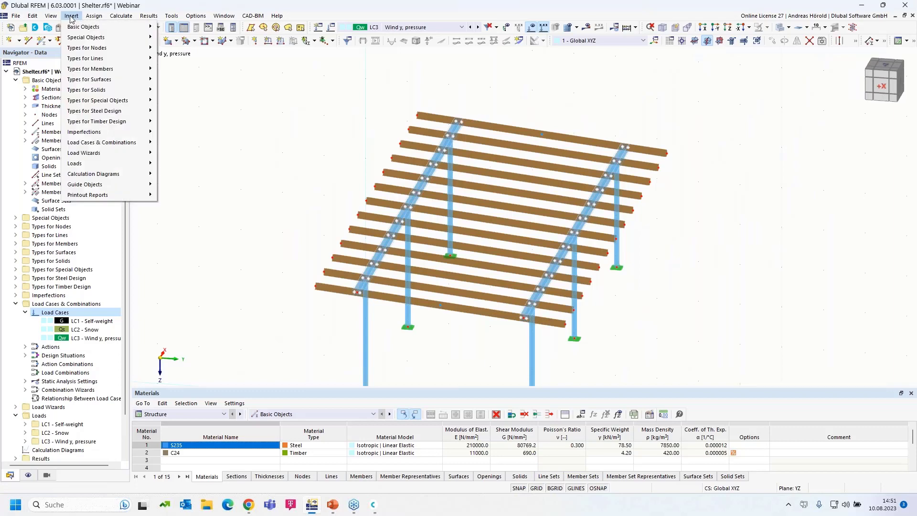
pyautogui.moveTo(97, 157)
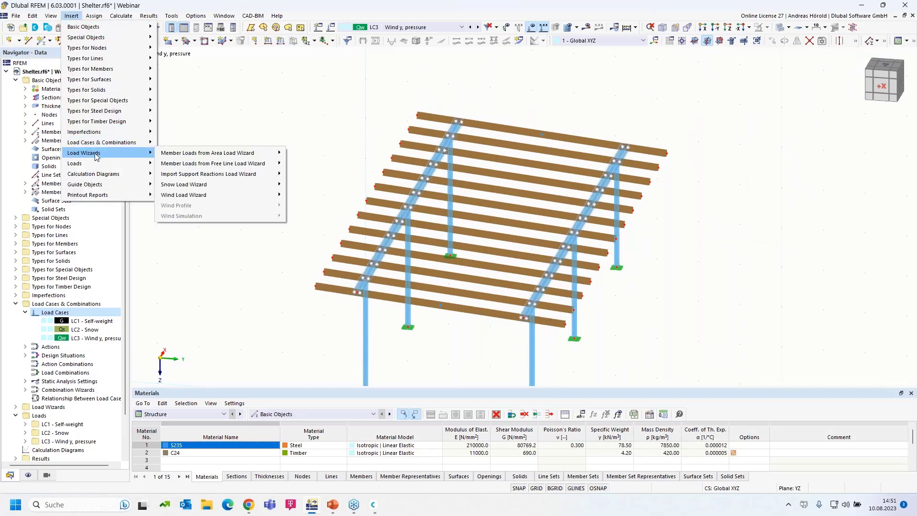
pyautogui.moveTo(191, 156)
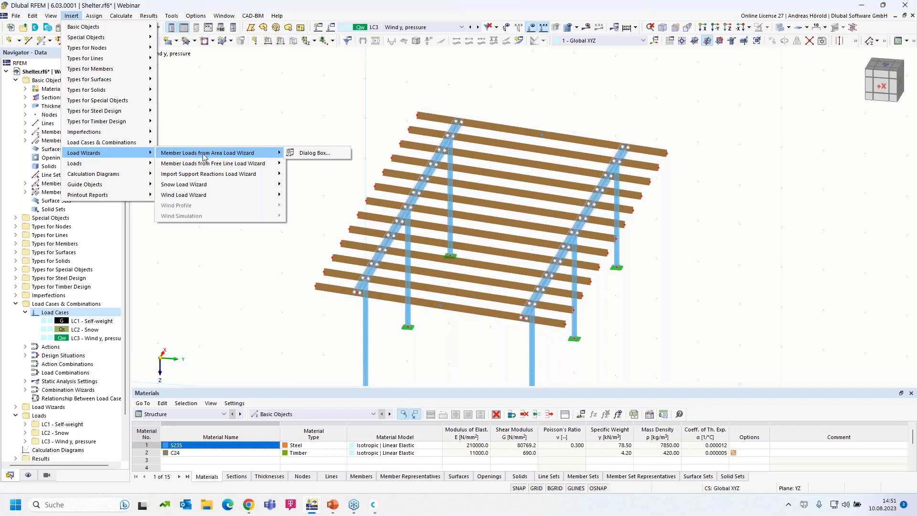
pyautogui.click(316, 153)
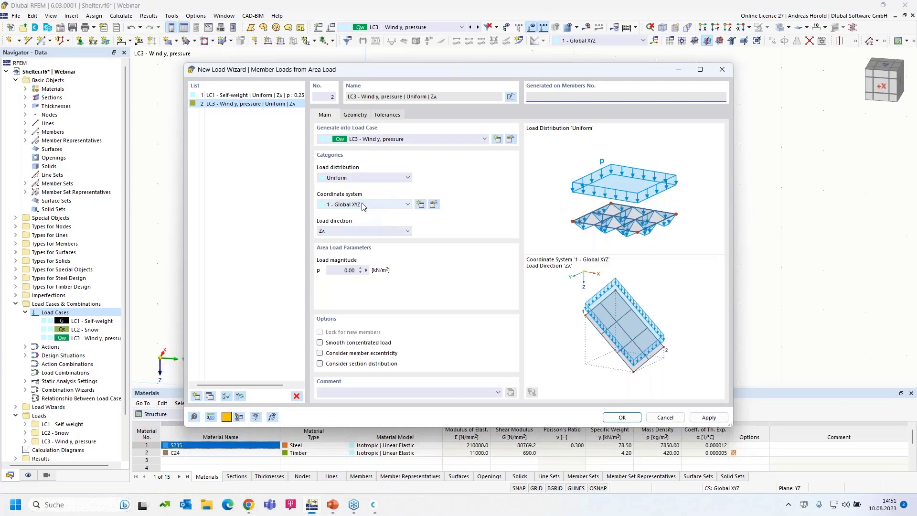
pyautogui.click(365, 206)
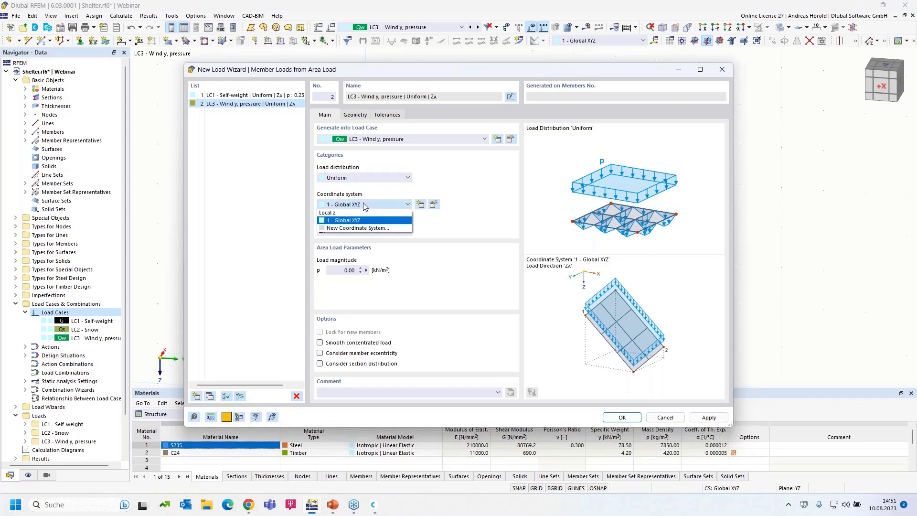
pyautogui.press('Return')
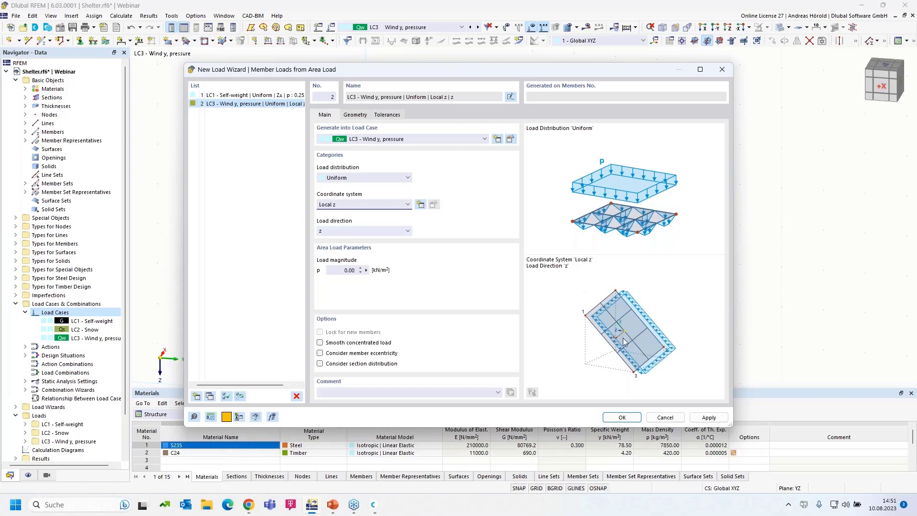
pyautogui.click(374, 232)
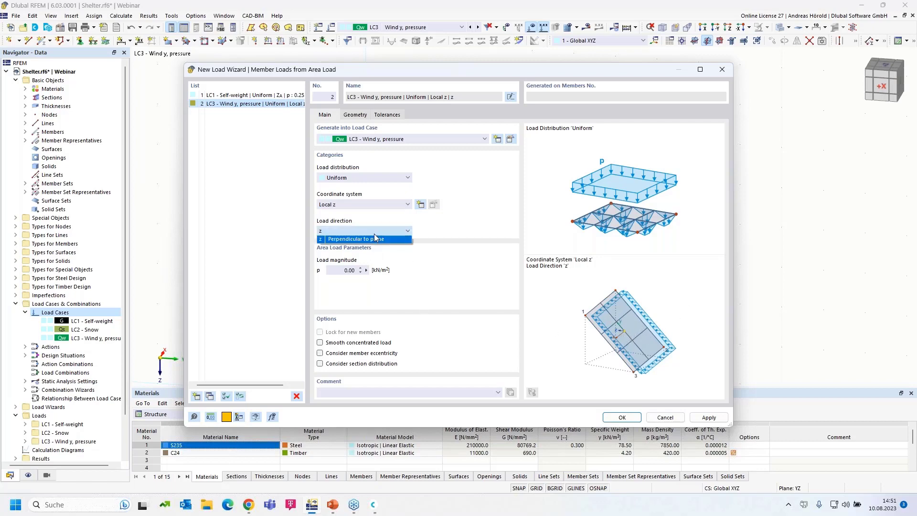
pyautogui.click(688, 309)
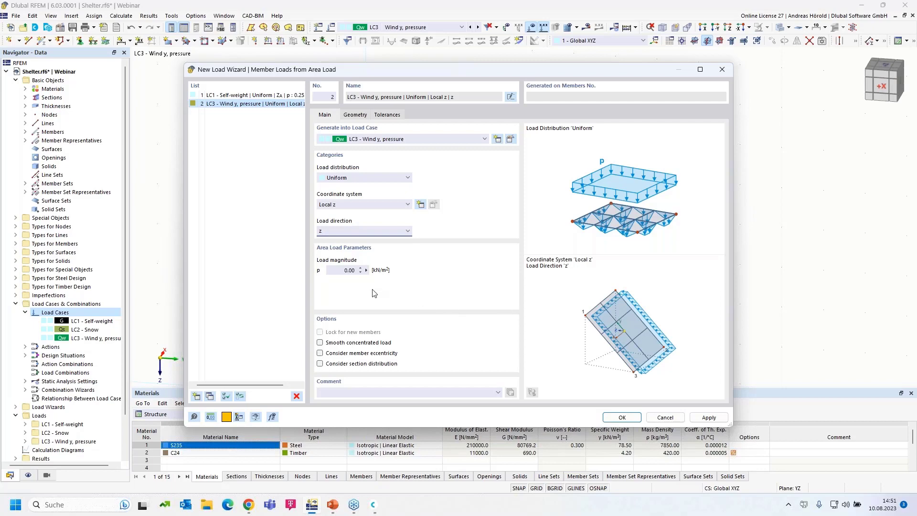
pyautogui.doubleClick(349, 271)
pyautogui.click(354, 115)
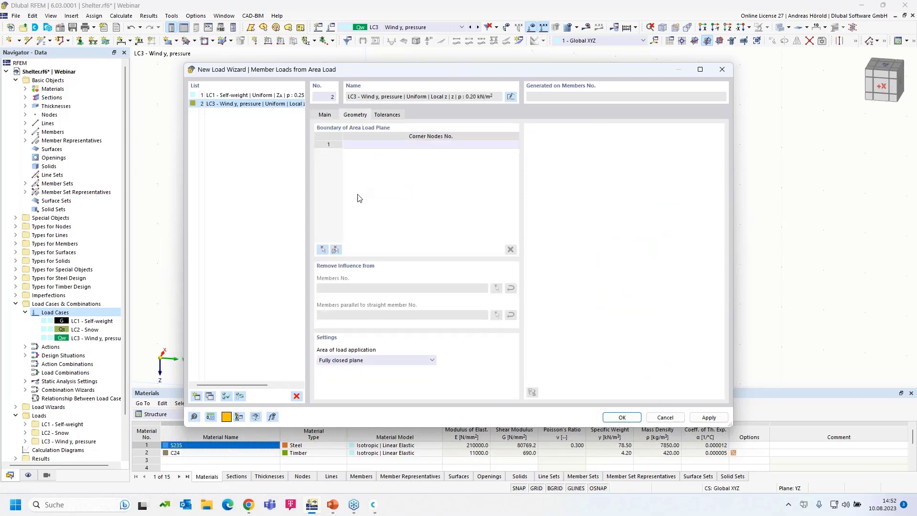
# Step: Define the wind load area by corner nodes 71, 69, 73 and 74
pyautogui.click(323, 250)
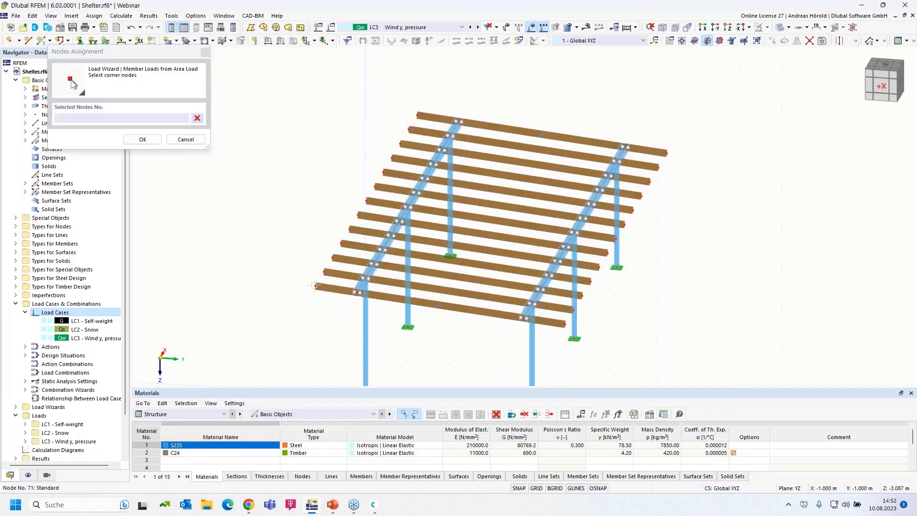
pyautogui.click(420, 116)
pyautogui.click(316, 286)
pyautogui.click(542, 135)
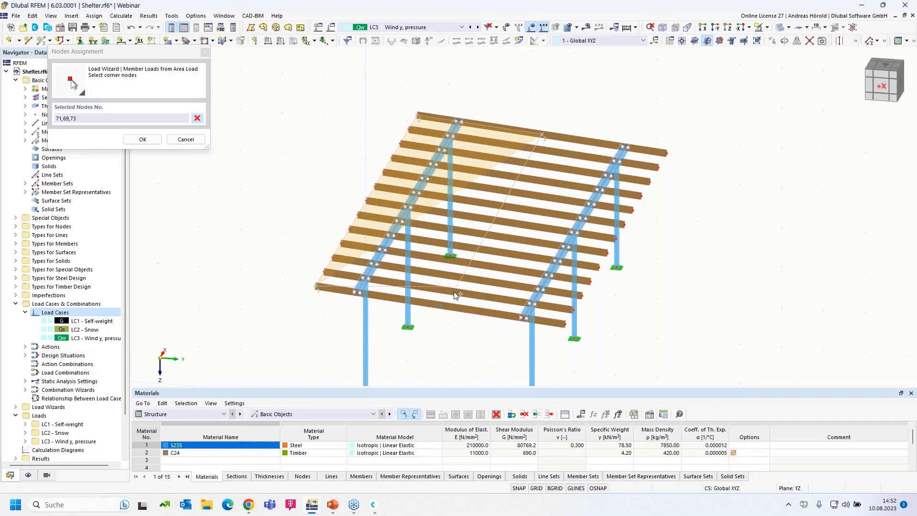
pyautogui.click(442, 307)
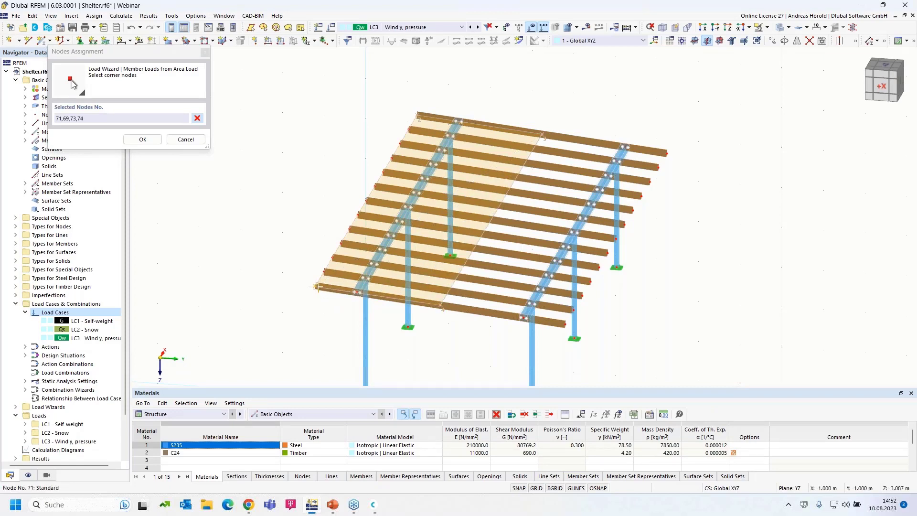
pyautogui.click(316, 287)
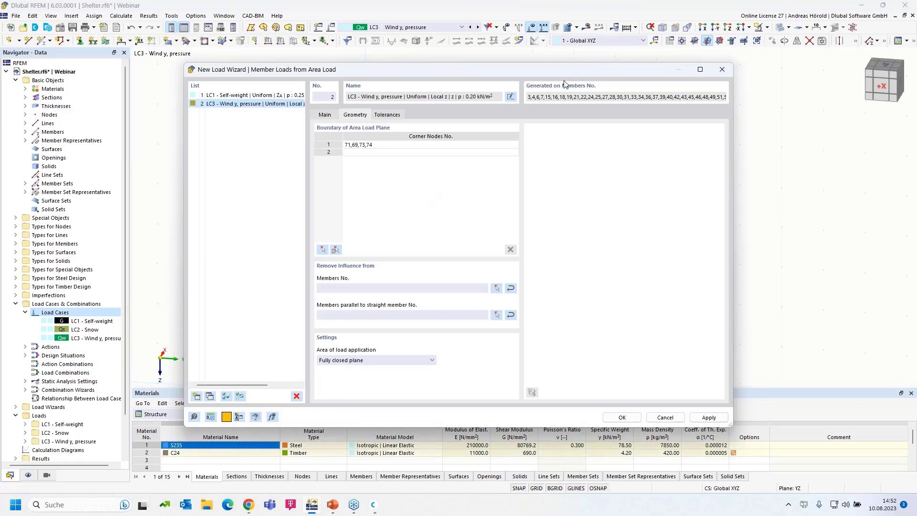
# Step: Set member 4 as the parallel reference and generate the LC3 purlin loads
pyautogui.moveTo(540, 72); pyautogui.dragTo(530, 88)
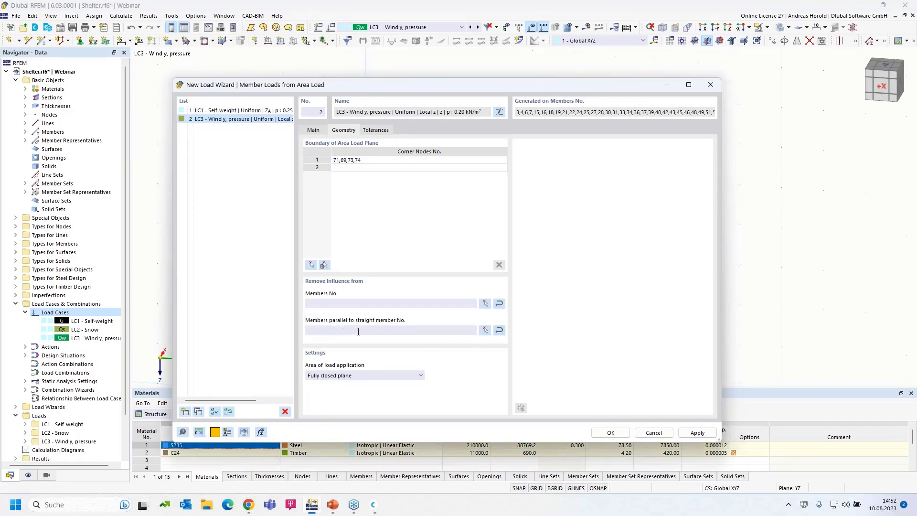
pyautogui.click(485, 330)
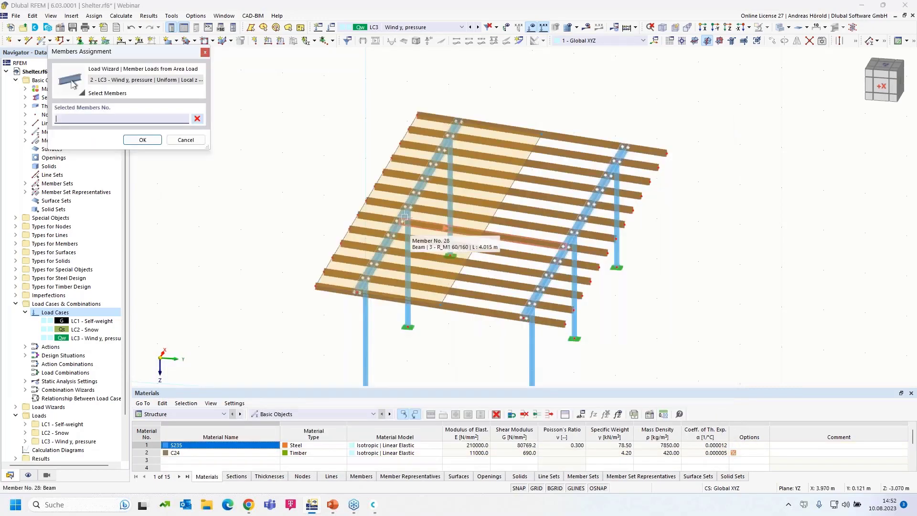
pyautogui.click(405, 216)
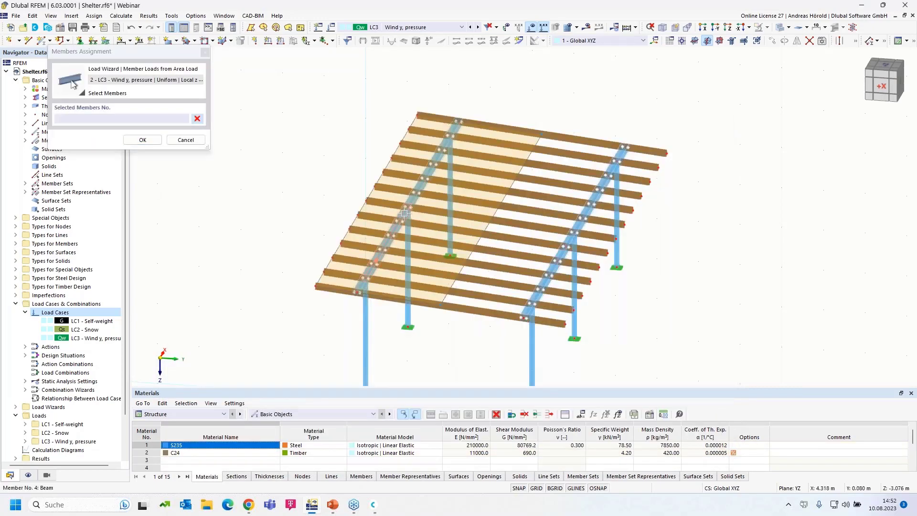
pyautogui.click(143, 140)
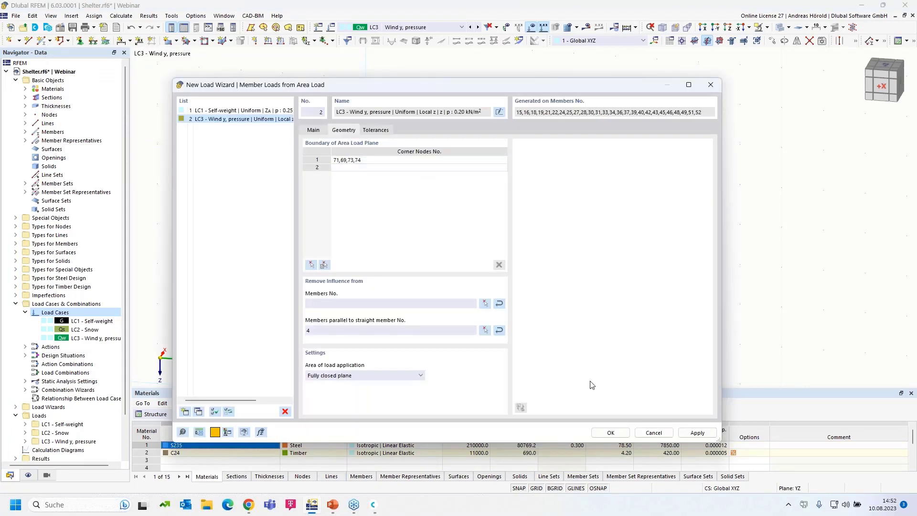
pyautogui.click(611, 432)
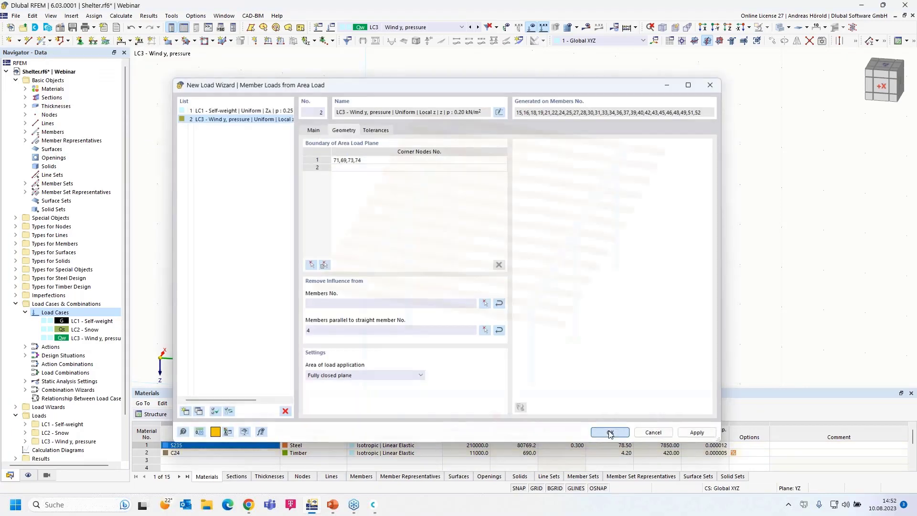
pyautogui.keyDown('ctrl'); pyautogui.moveTo(651, 352); pyautogui.dragTo(629, 340, button='middle'); pyautogui.keyUp('ctrl')
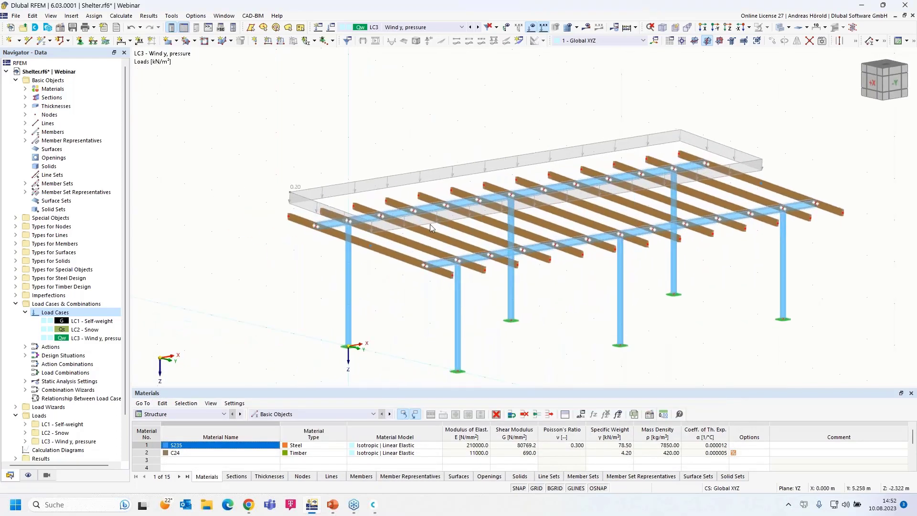
# Step: Toggle the LC3 wizard load between separate purlin loads and the combined area load
pyautogui.rightClick(386, 181)
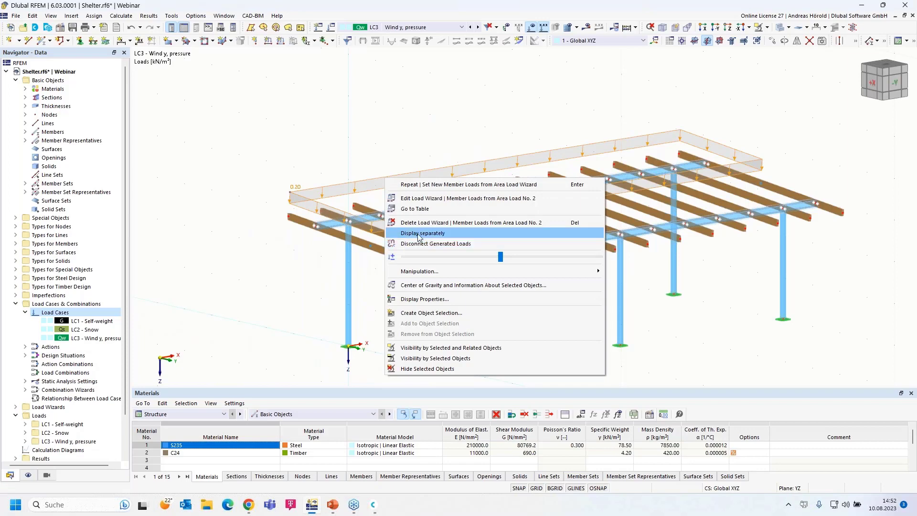
pyautogui.click(418, 237)
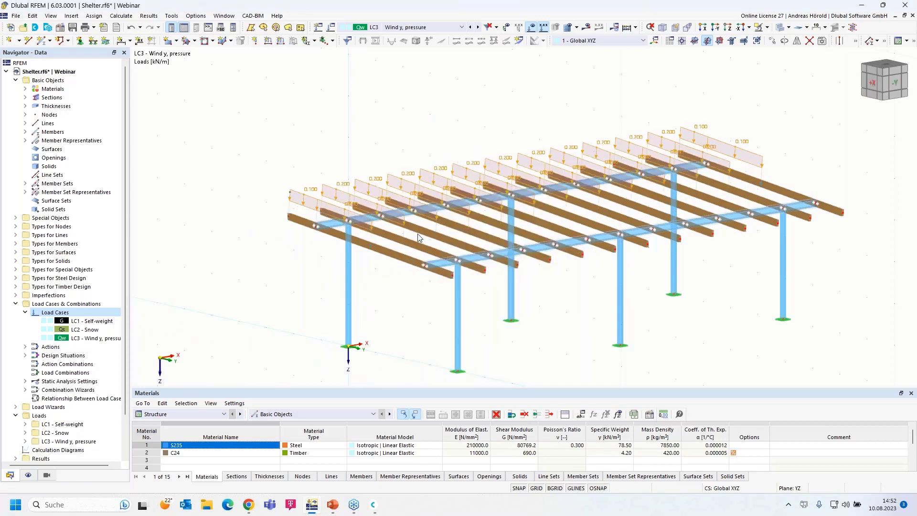
pyautogui.rightClick(356, 182)
pyautogui.click(380, 230)
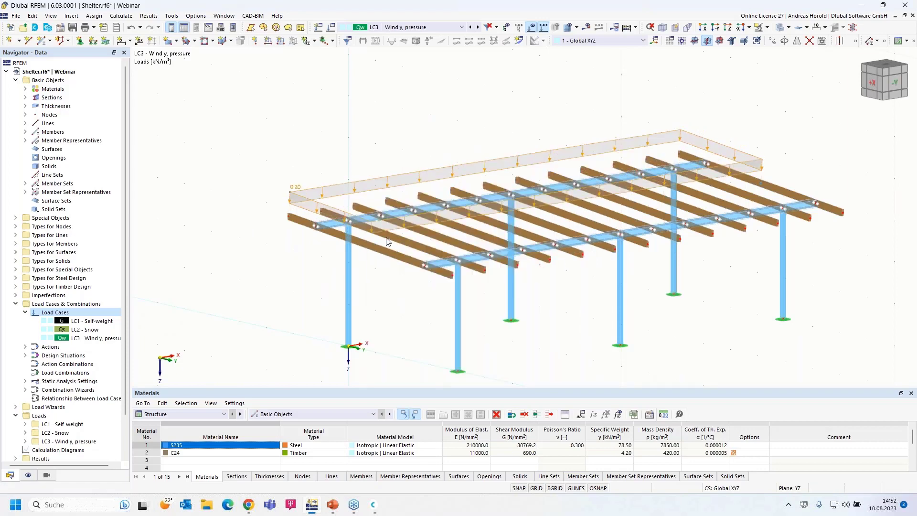
# Step: Select the six columns 1, 2, 5, 8, 9, 12 for a new member load
pyautogui.keyDown('ctrl'); pyautogui.moveTo(386, 244); pyautogui.dragTo(370, 317, button='middle'); pyautogui.keyUp('ctrl')
pyautogui.moveTo(833, 265); pyautogui.dragTo(282, 315)
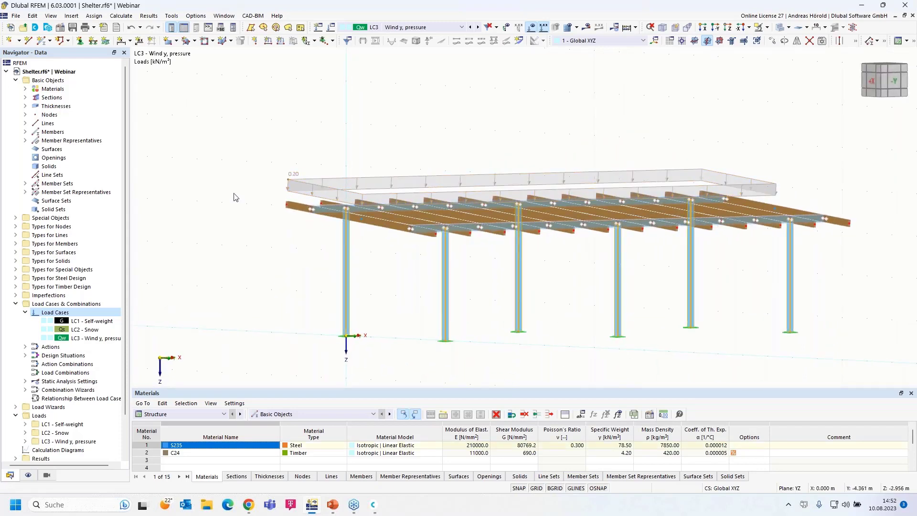
pyautogui.click(280, 42)
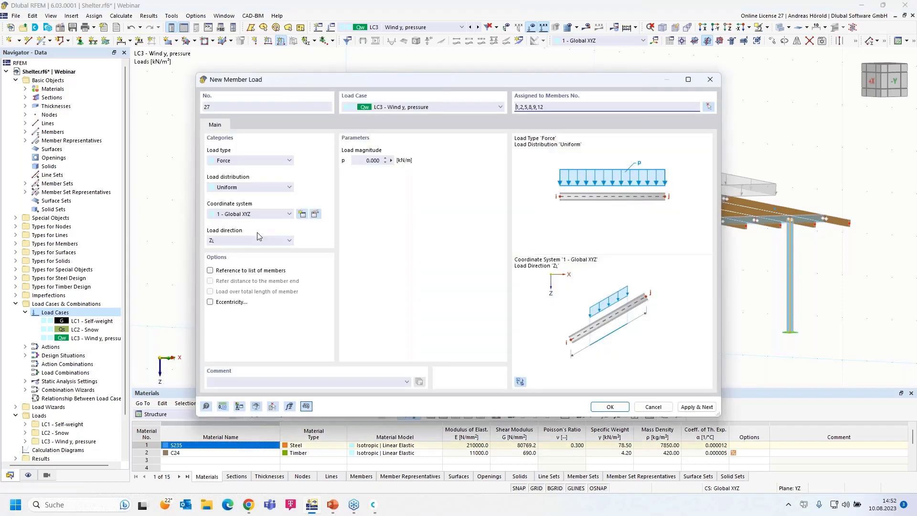
# Step: Apply a uniform 10 kN/m force in global Y on true length to the six columns
pyautogui.click(234, 161)
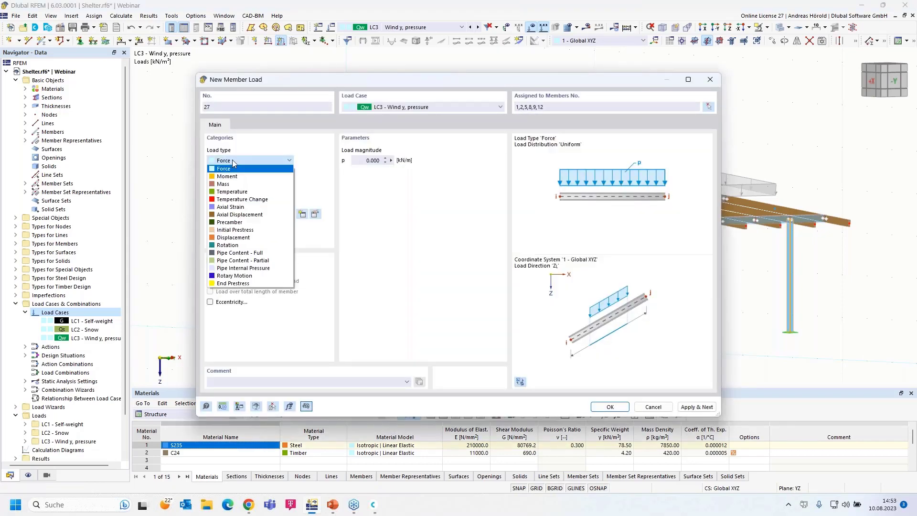
pyautogui.click(233, 161)
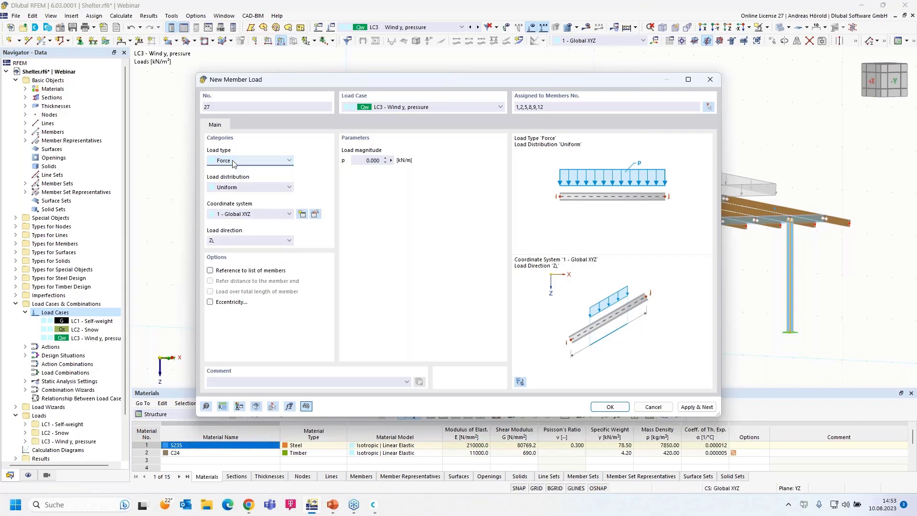
pyautogui.click(244, 188)
pyautogui.click(245, 188)
pyautogui.click(251, 190)
pyautogui.click(251, 190)
pyautogui.click(238, 243)
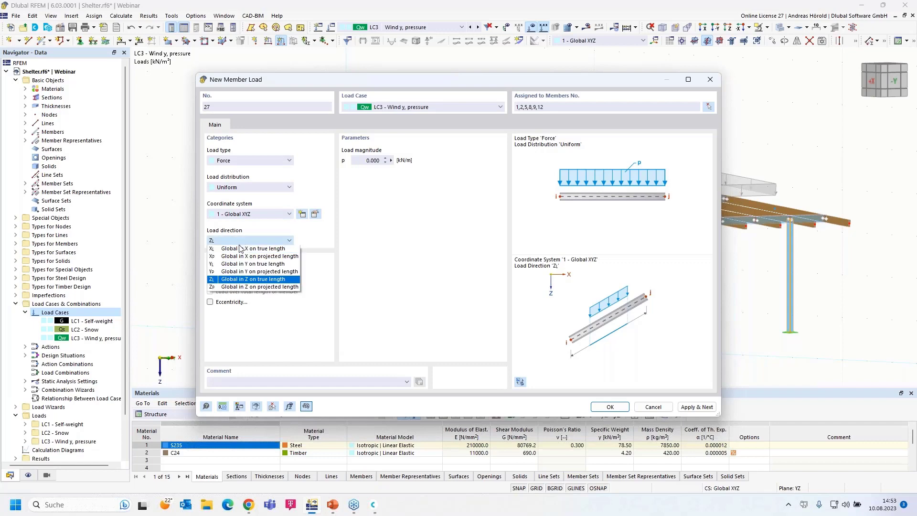
pyautogui.click(236, 266)
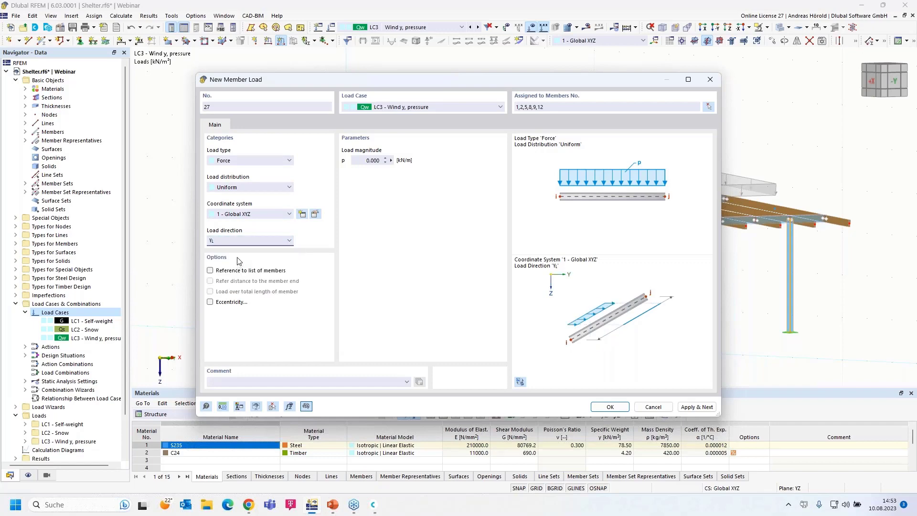
pyautogui.click(366, 160)
pyautogui.click(615, 410)
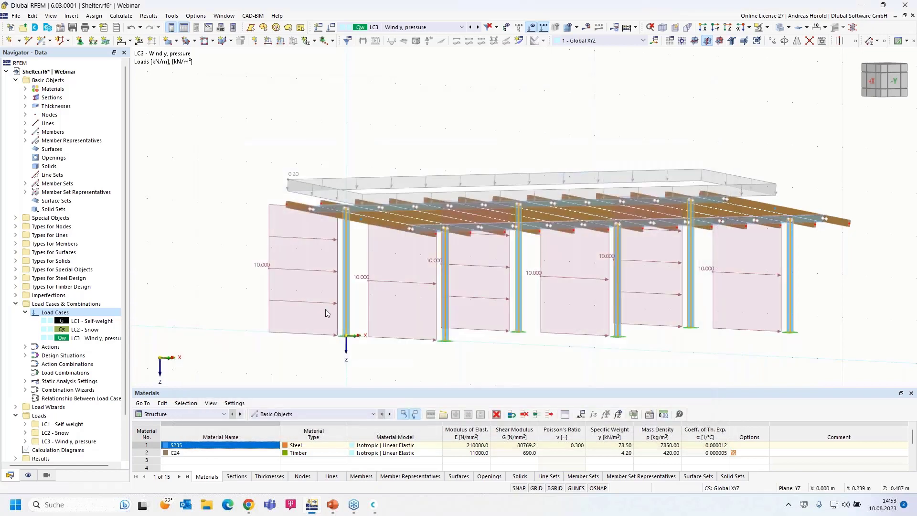
# Step: List LC3 - Wind y, pressure member loads in the Navigator, down to uniform 10 kN/m load 27
pyautogui.scroll(-1, 323, 284)
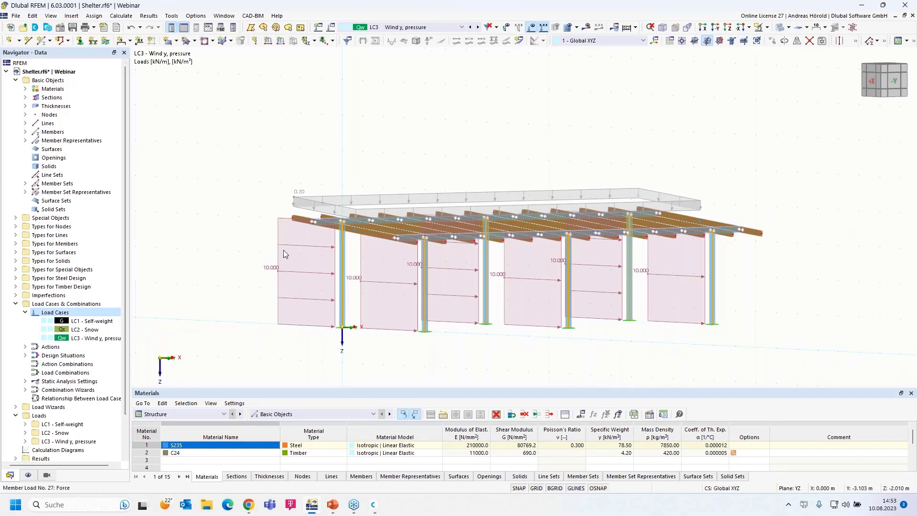
pyautogui.click(299, 246)
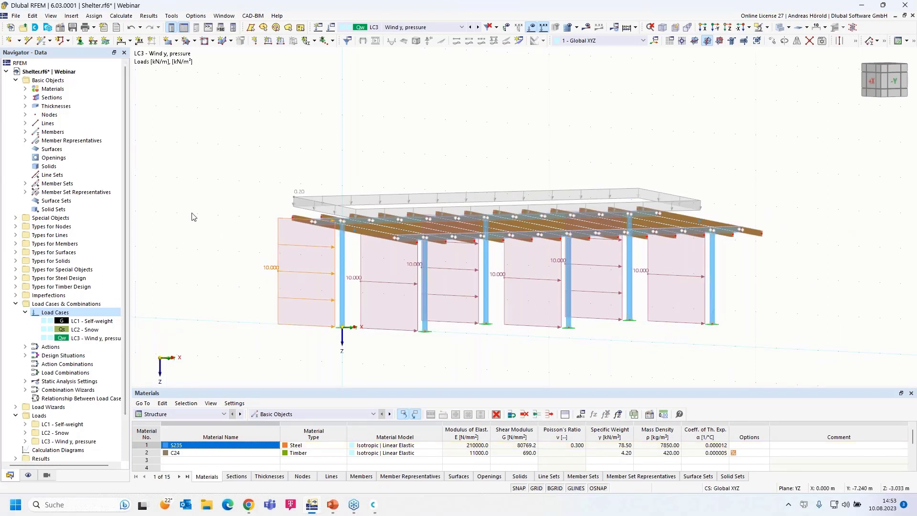
pyautogui.scroll(-3, 154, 290)
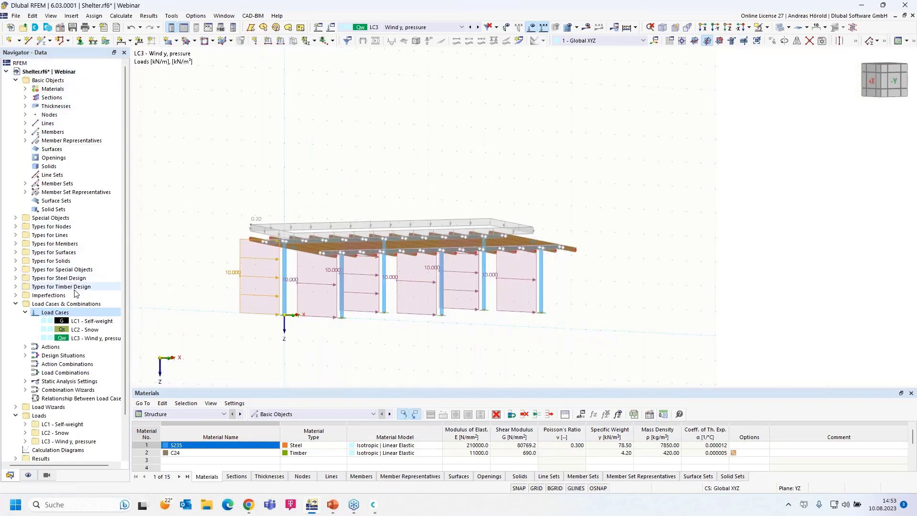
pyautogui.scroll(-2, 75, 292)
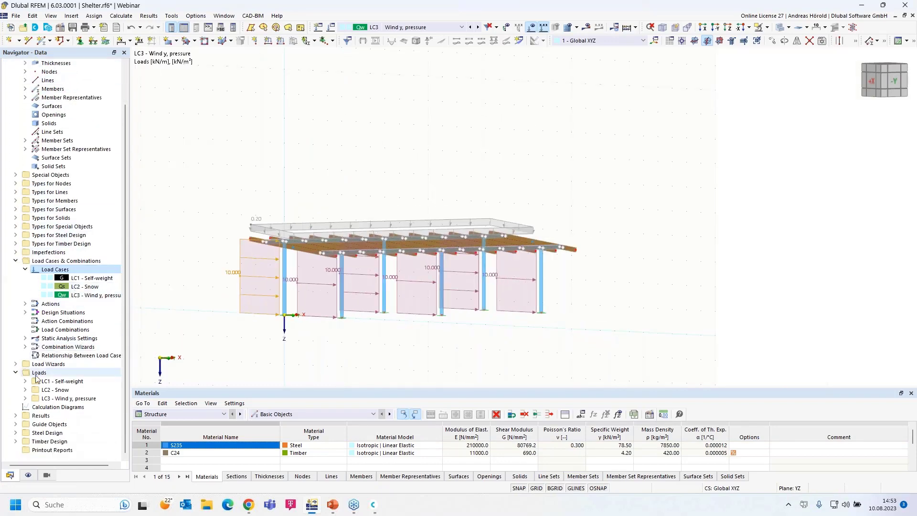
pyautogui.click(25, 398)
pyautogui.scroll(-5, 39, 396)
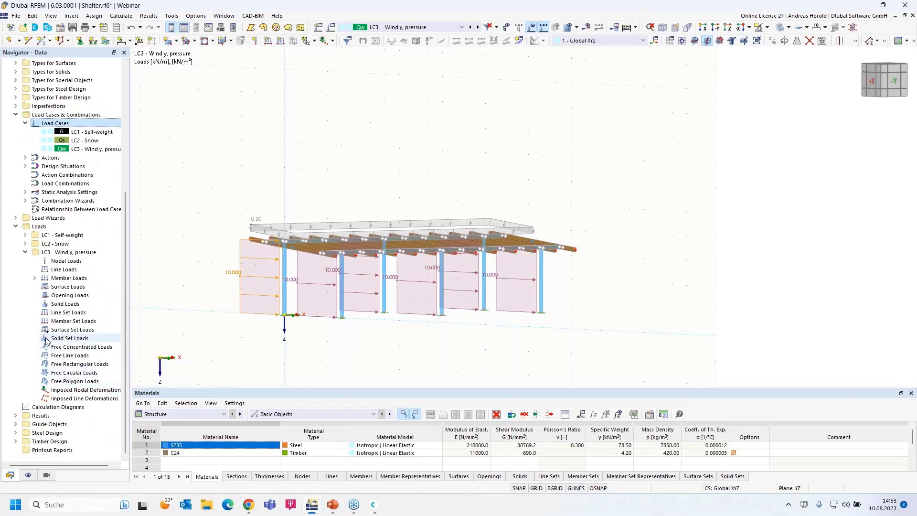
pyautogui.click(34, 278)
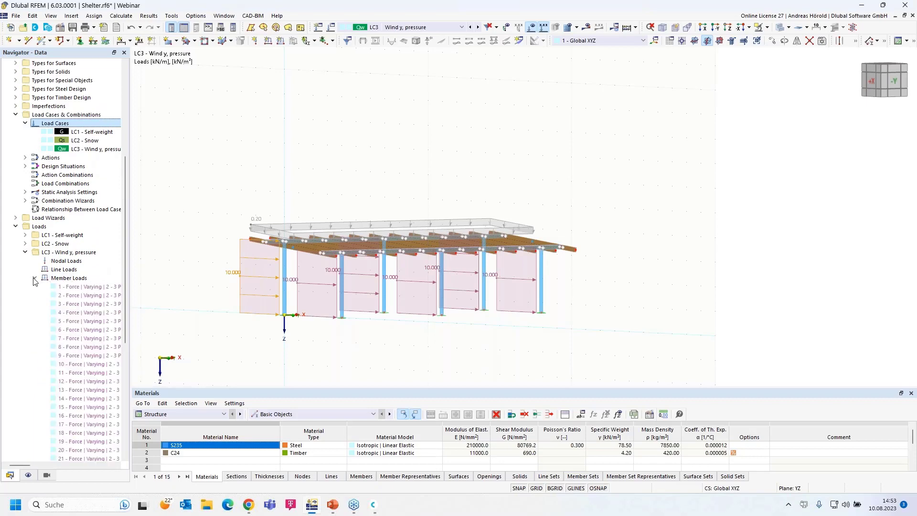
pyautogui.scroll(-6, 81, 309)
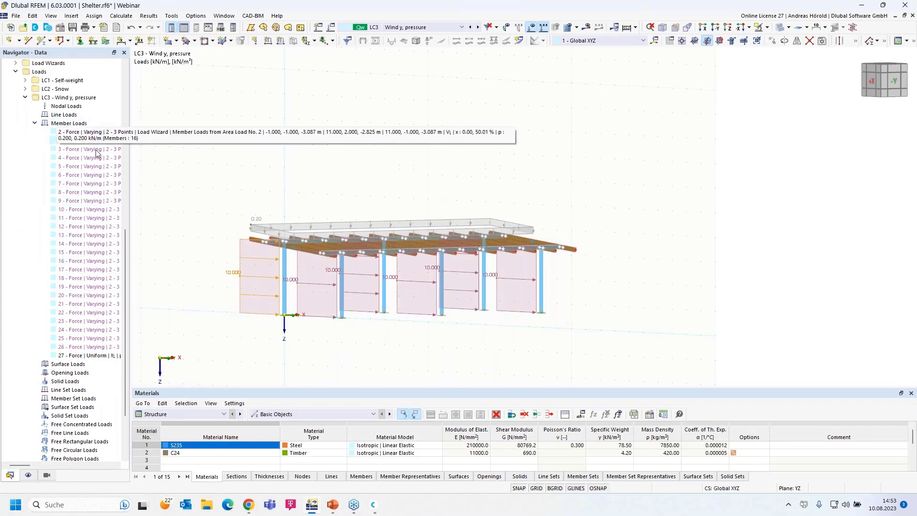
# Step: Change member load 27's magnitude from 10 to 0.1 kN/m on the six columns
pyautogui.doubleClick(93, 356)
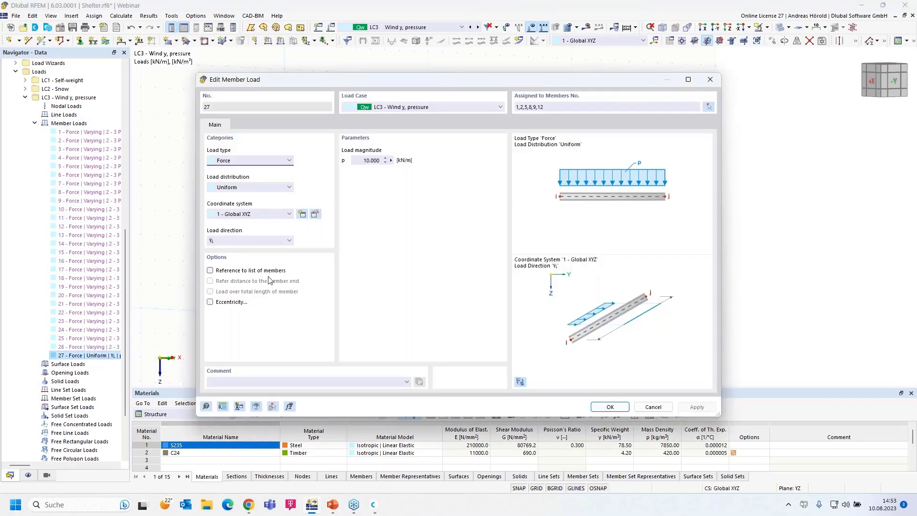
pyautogui.click(367, 161)
pyautogui.write('0,1')
pyautogui.click(608, 406)
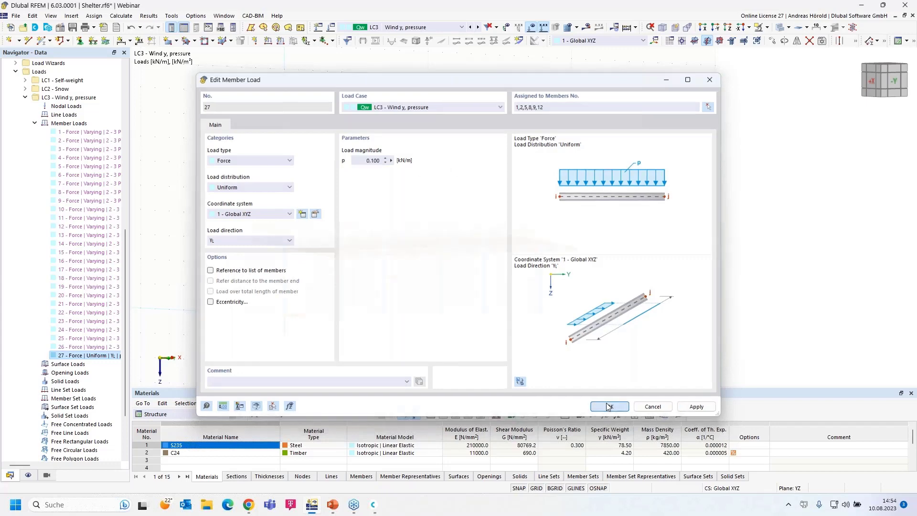
pyautogui.keyDown('ctrl'); pyautogui.moveTo(397, 340); pyautogui.dragTo(426, 331, button='middle'); pyautogui.keyUp('ctrl')
pyautogui.scroll(5, 426, 331)
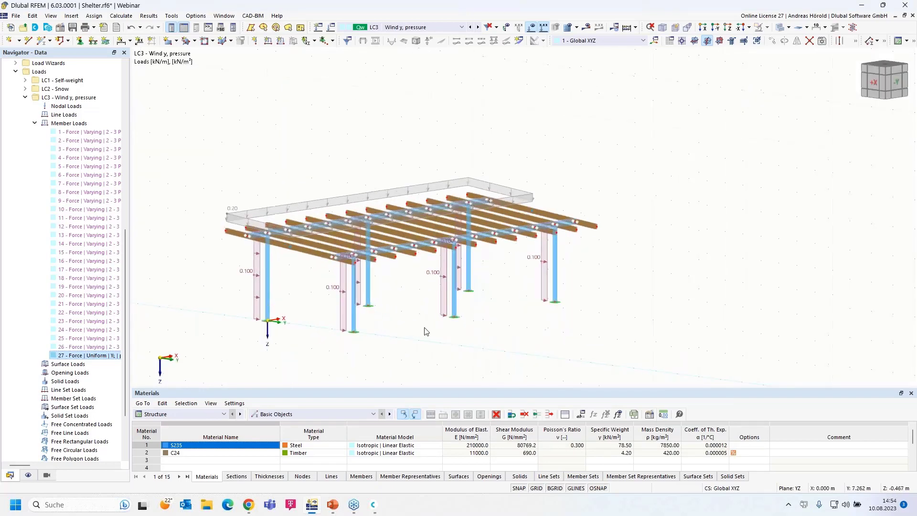
pyautogui.keyDown('ctrl'); pyautogui.moveTo(546, 303); pyautogui.dragTo(467, 296, button='middle'); pyautogui.keyUp('ctrl')
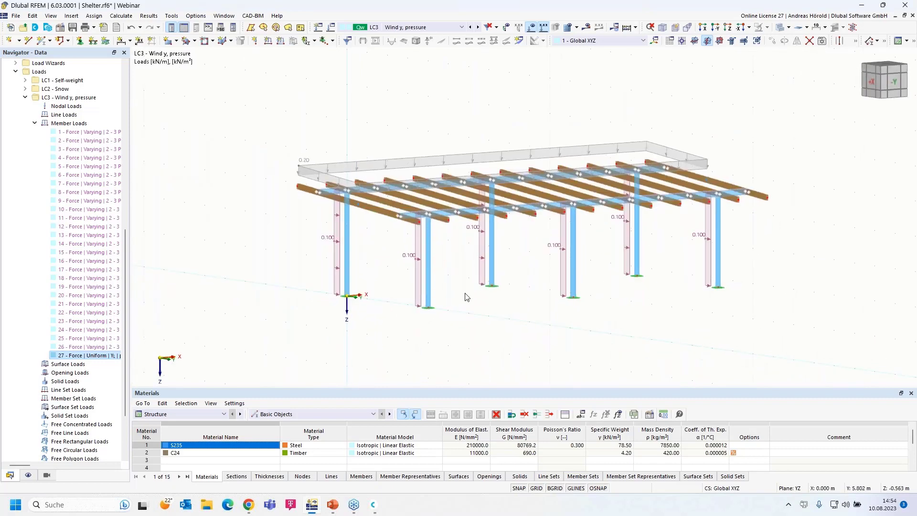
pyautogui.click(482, 260)
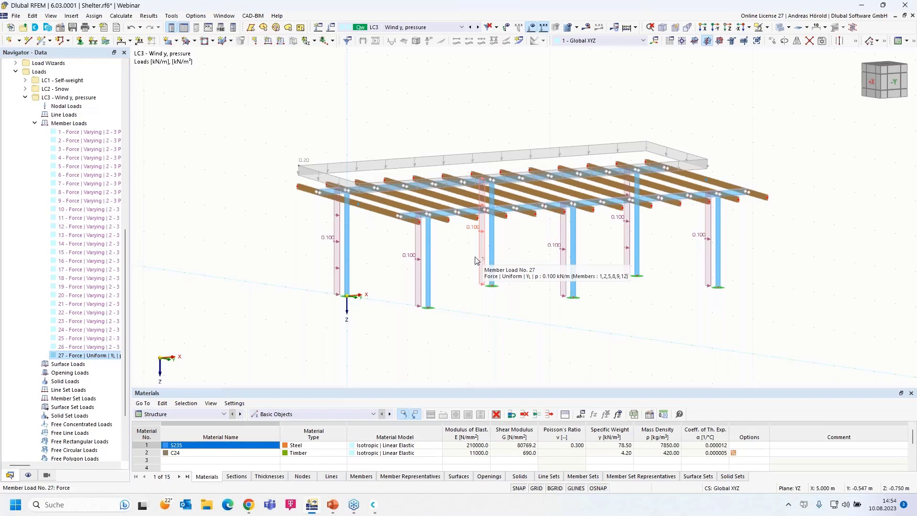
pyautogui.click(397, 261)
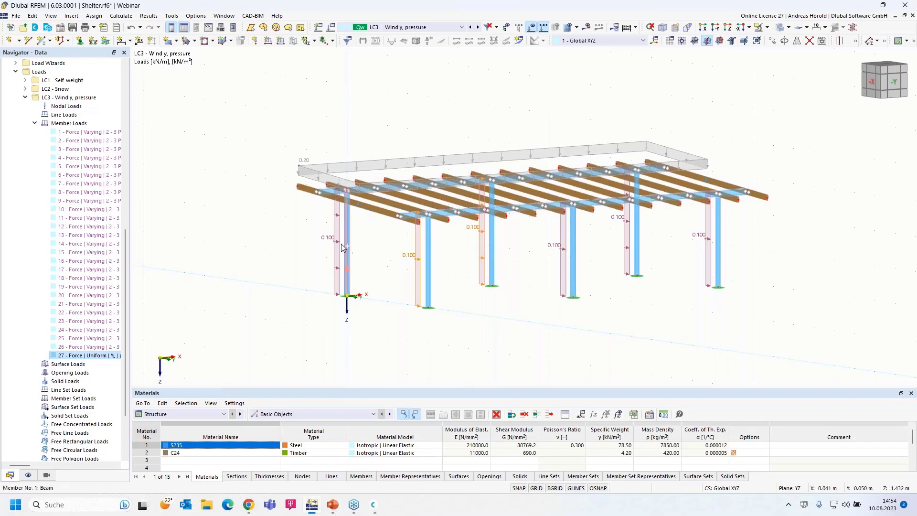
pyautogui.click(336, 244)
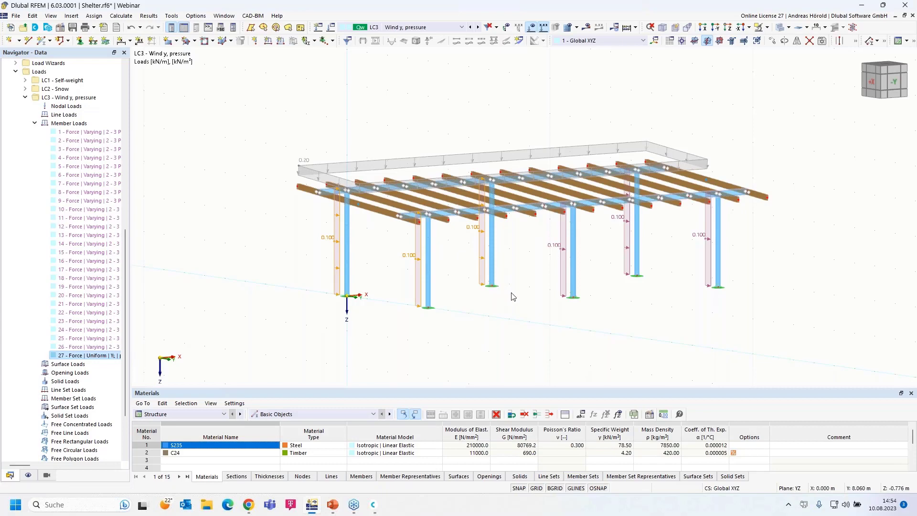
pyautogui.press('Escape')
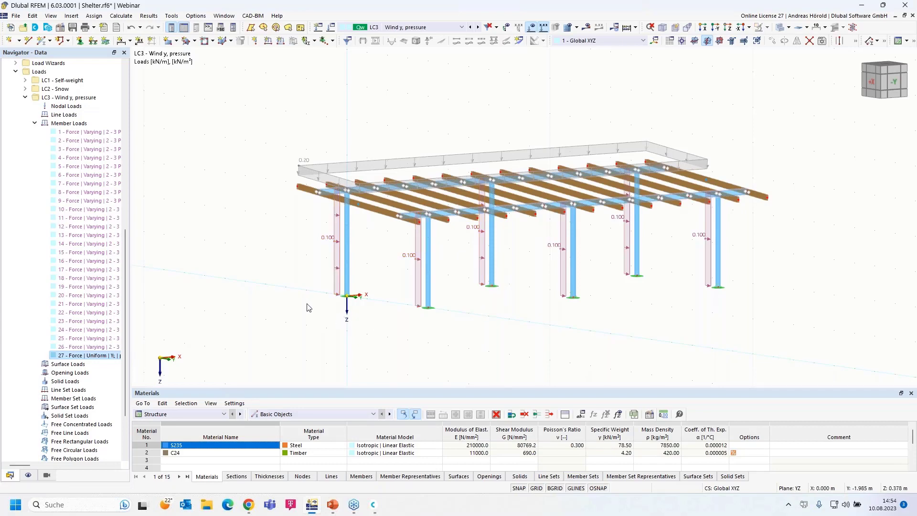
pyautogui.keyDown('ctrl'); pyautogui.moveTo(301, 286); pyautogui.dragTo(323, 274, button='middle'); pyautogui.keyUp('ctrl')
pyautogui.scroll(3, 316, 262)
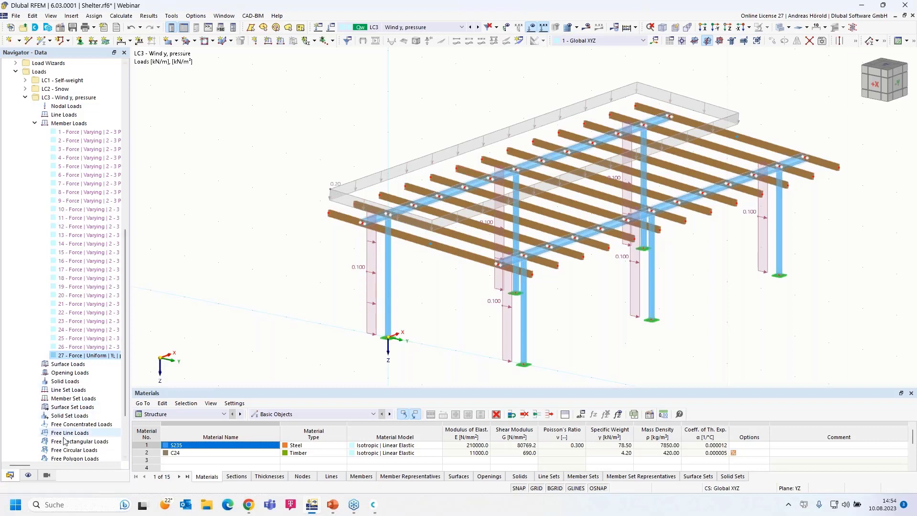
# Step: Isolate the S235 steel members, then orbit and zoom in toward the +X side
pyautogui.click(46, 476)
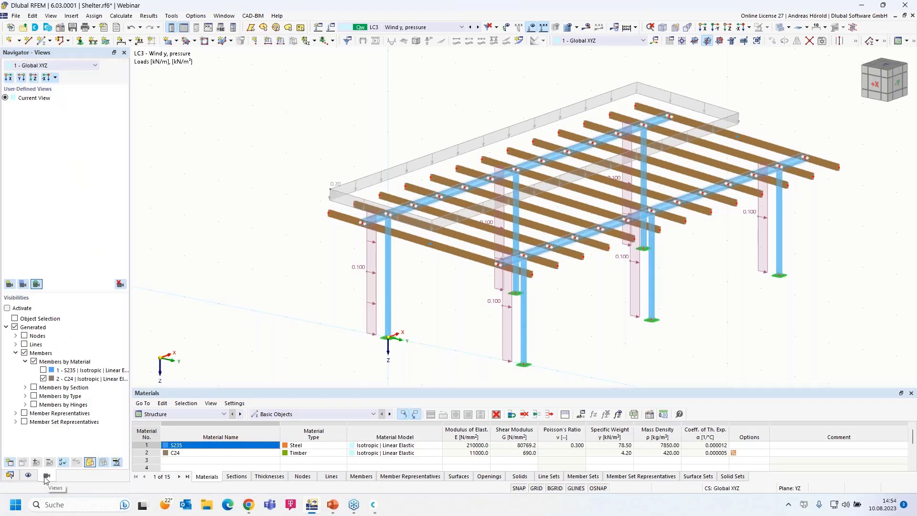
pyautogui.click(43, 370)
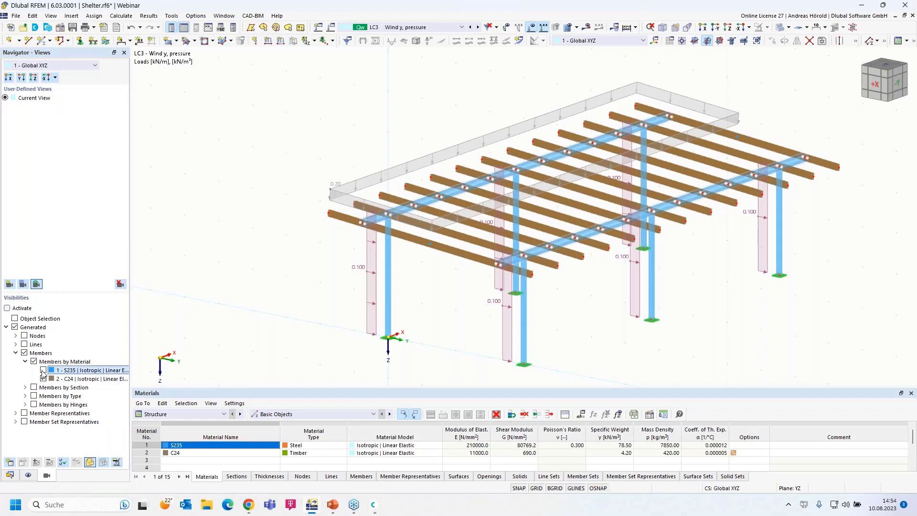
pyautogui.click(43, 371)
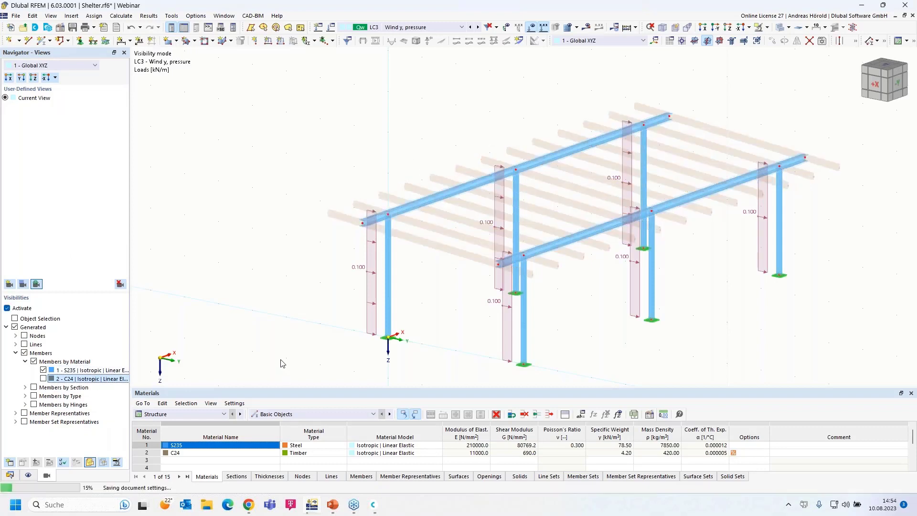
pyautogui.keyDown('ctrl'); pyautogui.moveTo(306, 355); pyautogui.dragTo(325, 350, button='middle'); pyautogui.keyUp('ctrl')
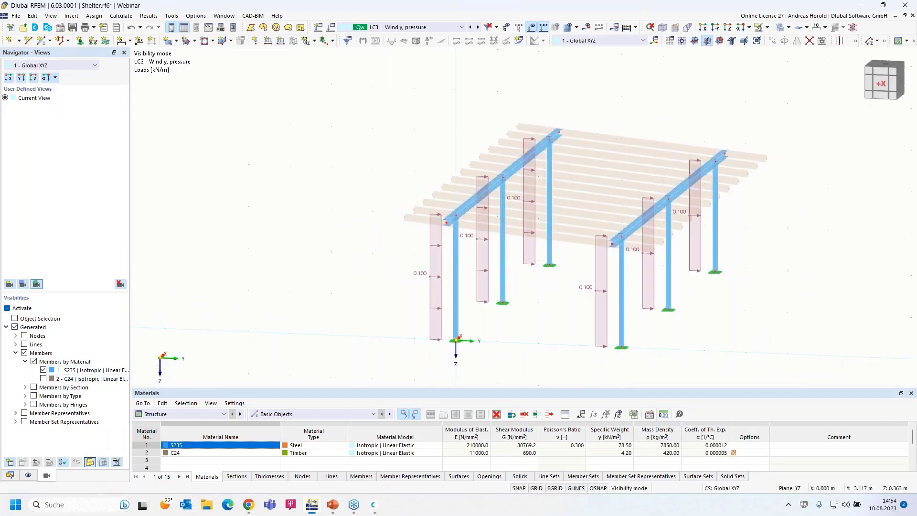
pyautogui.scroll(1, 358, 283)
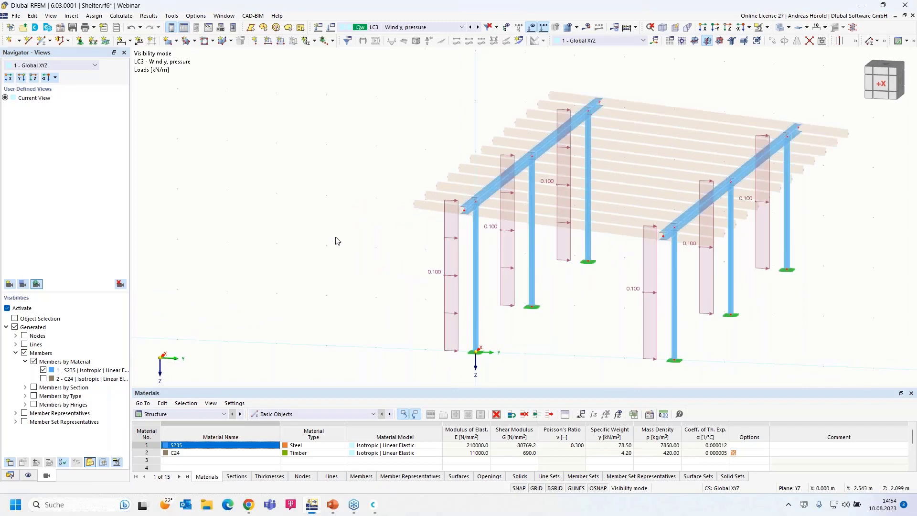
pyautogui.click(281, 42)
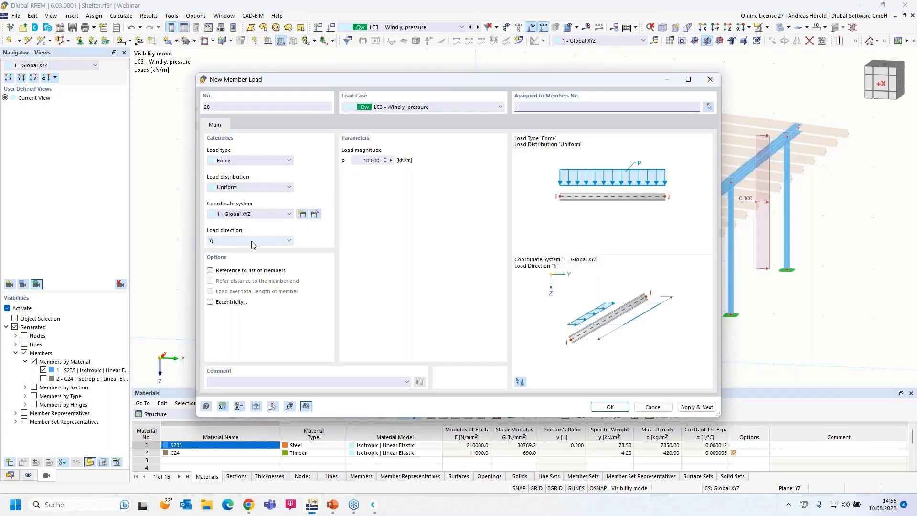
# Step: Add a uniform 0.55 kN/m member load in LC3 to the left frame's beam
pyautogui.click(360, 161)
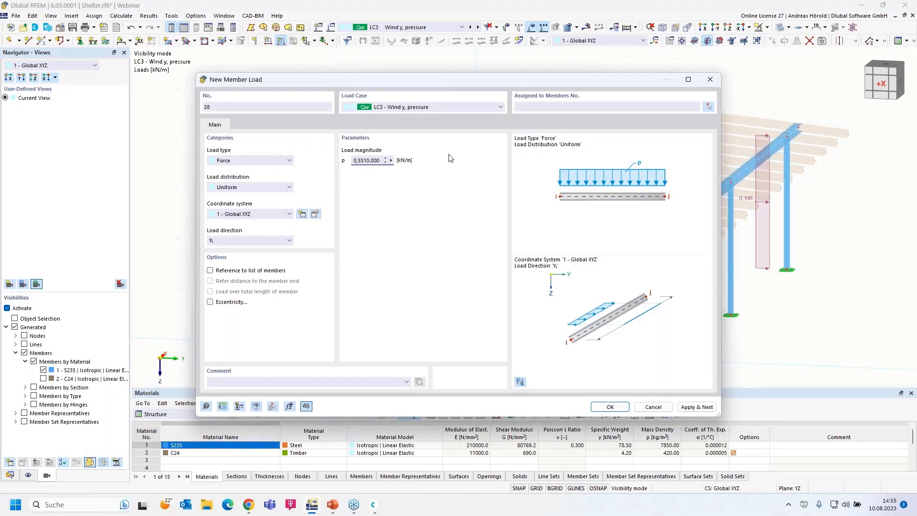
pyautogui.write('0,55')
pyautogui.press('Delete')
pyautogui.press('Delete')
pyautogui.press('Delete')
pyautogui.press('Delete')
pyautogui.press('Delete')
pyautogui.click(610, 407)
pyautogui.moveTo(403, 231); pyautogui.dragTo(655, 81)
pyautogui.click(135, 140)
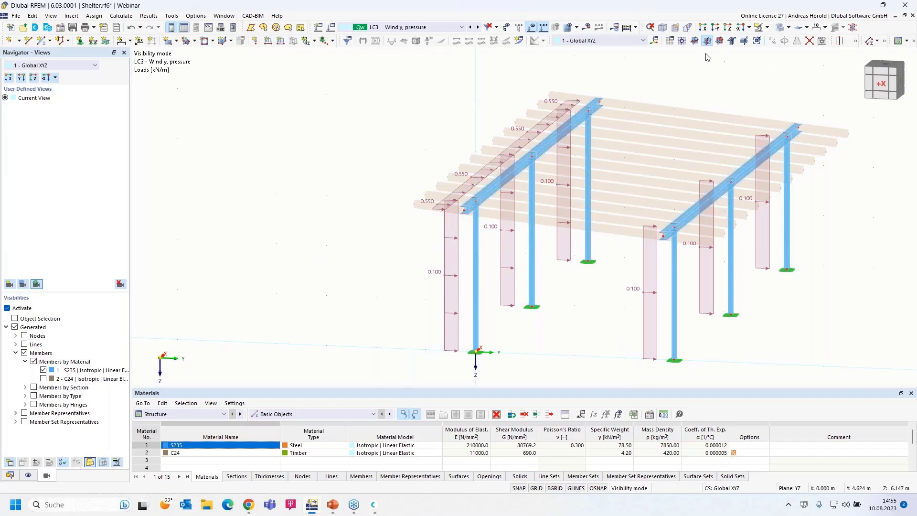
# Step: Cancel visibility mode so the purlins reappear, then show the Data tree with LC3 collapsed
pyautogui.click(767, 28)
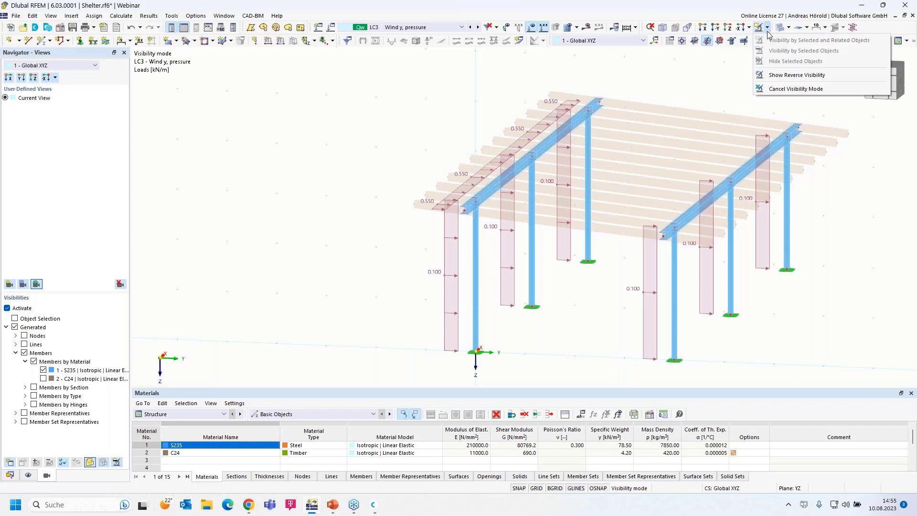
pyautogui.click(795, 89)
pyautogui.moveTo(579, 311); pyautogui.dragTo(423, 323, button='middle')
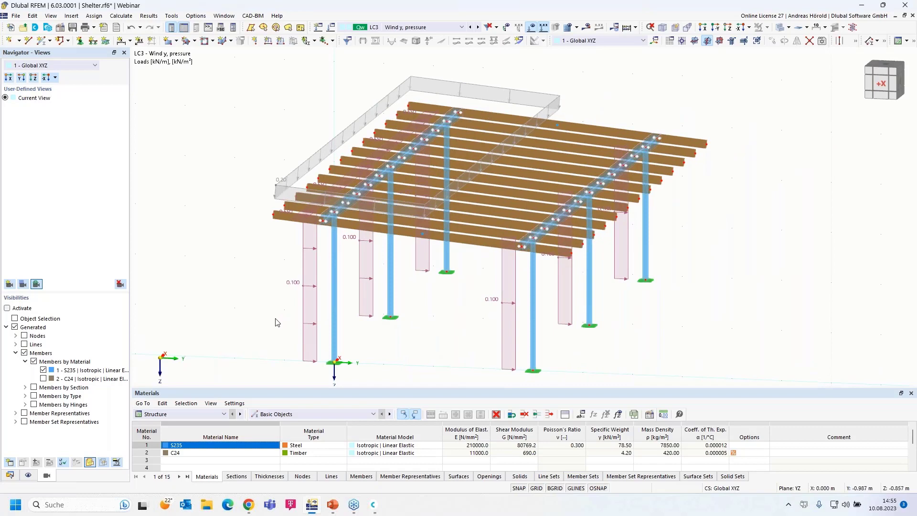
pyautogui.click(9, 476)
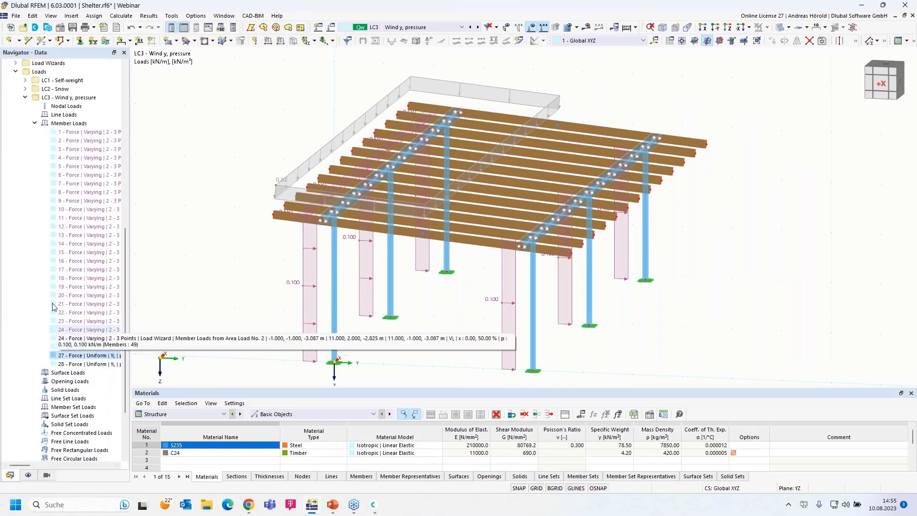
pyautogui.click(25, 97)
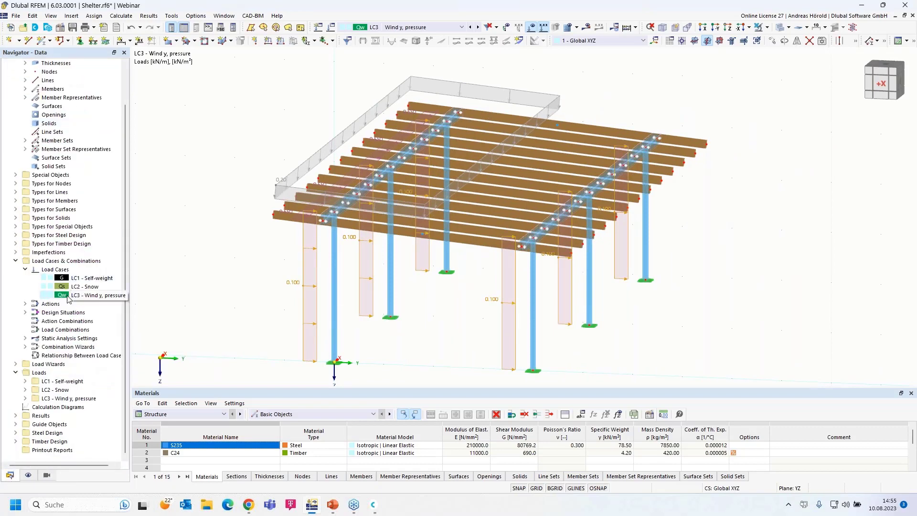
# Step: Copy LC3 into new load case LC4 and rename it 'Wind y, suction'
pyautogui.rightClick(76, 262)
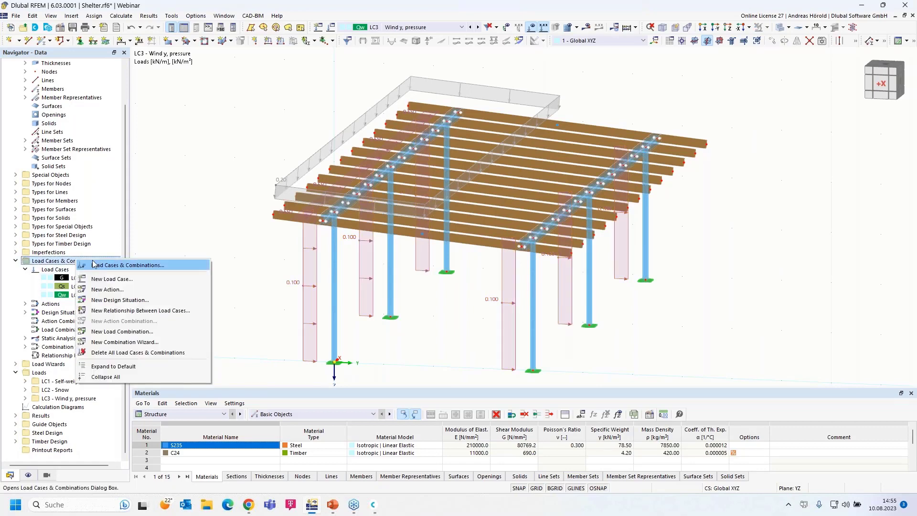
pyautogui.click(122, 266)
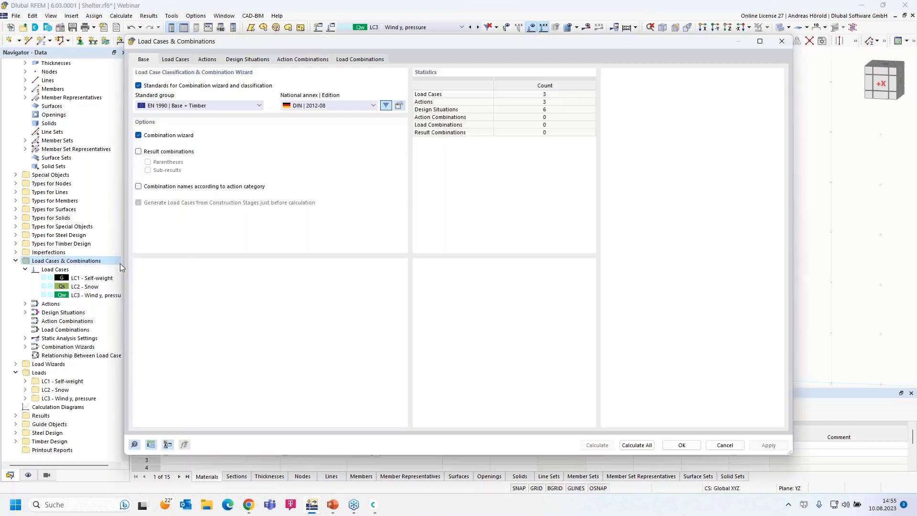
pyautogui.click(174, 59)
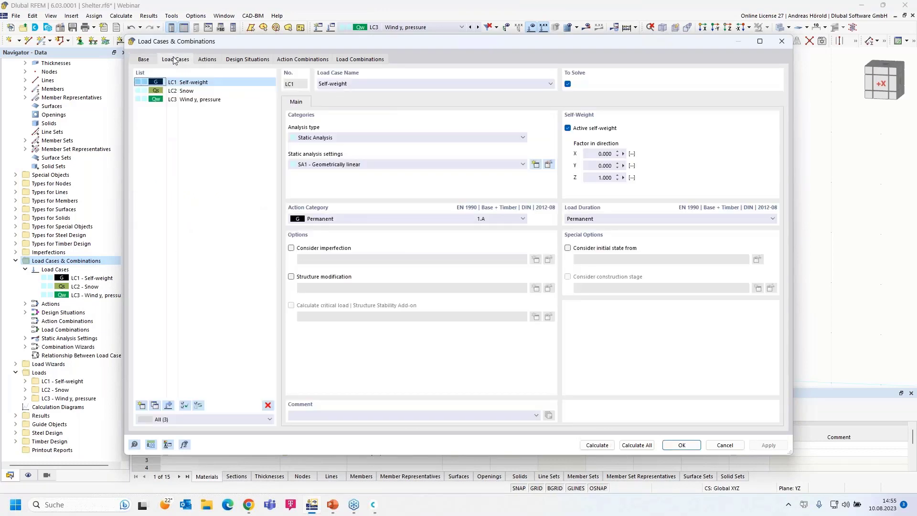
pyautogui.click(196, 100)
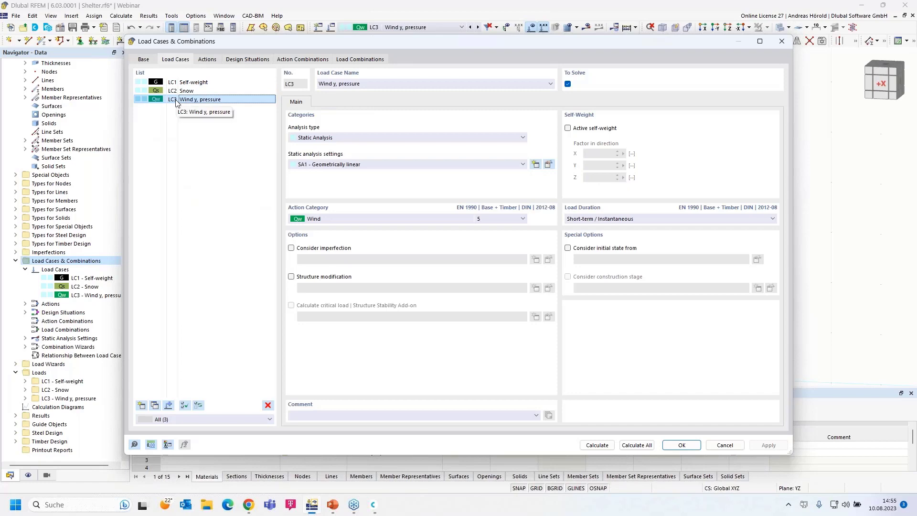
pyautogui.click(155, 405)
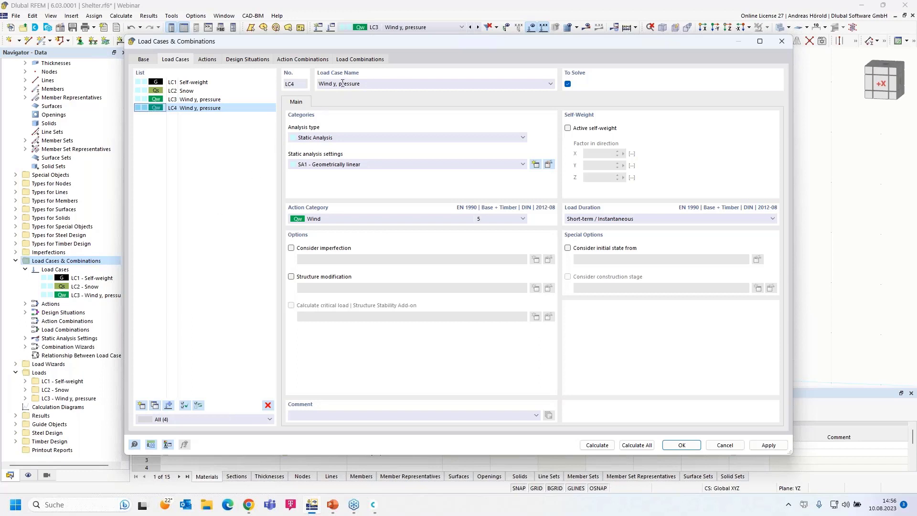
pyautogui.moveTo(339, 84); pyautogui.dragTo(416, 86)
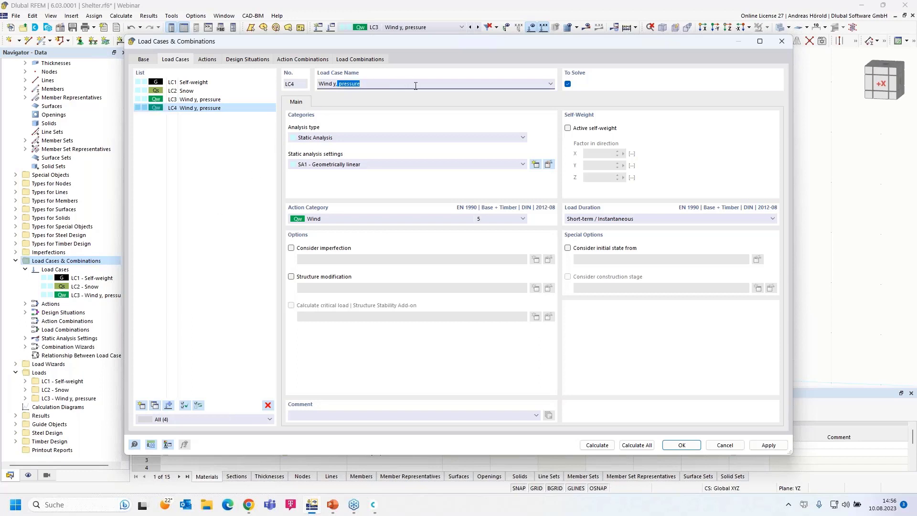
pyautogui.press('BackSpace')
pyautogui.click(681, 446)
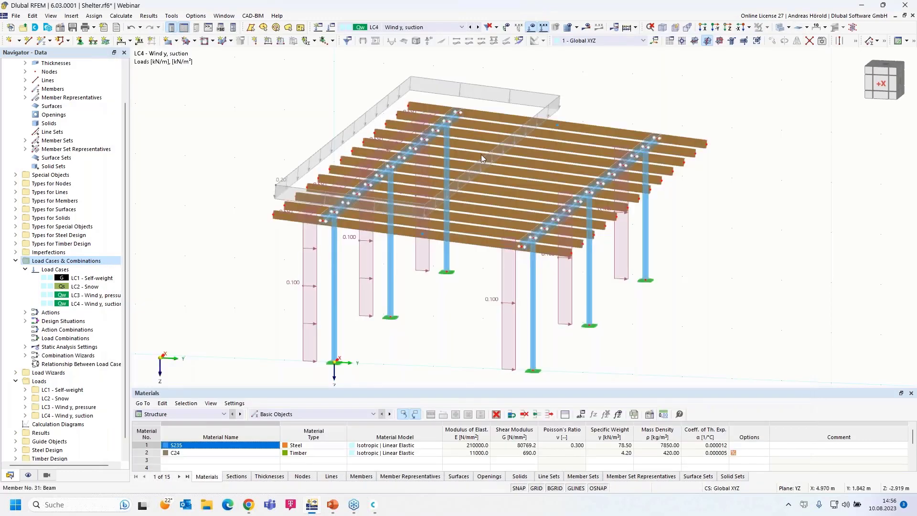
# Step: Set the LC4 roof area-load wizard magnitude to -0.1 kN/m²
pyautogui.doubleClick(453, 86)
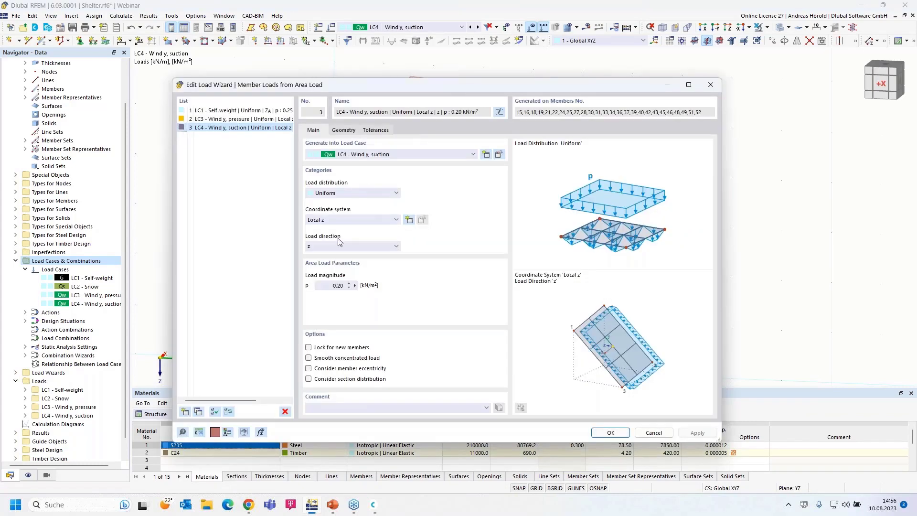
pyautogui.moveTo(330, 286); pyautogui.dragTo(342, 284)
pyautogui.click(611, 433)
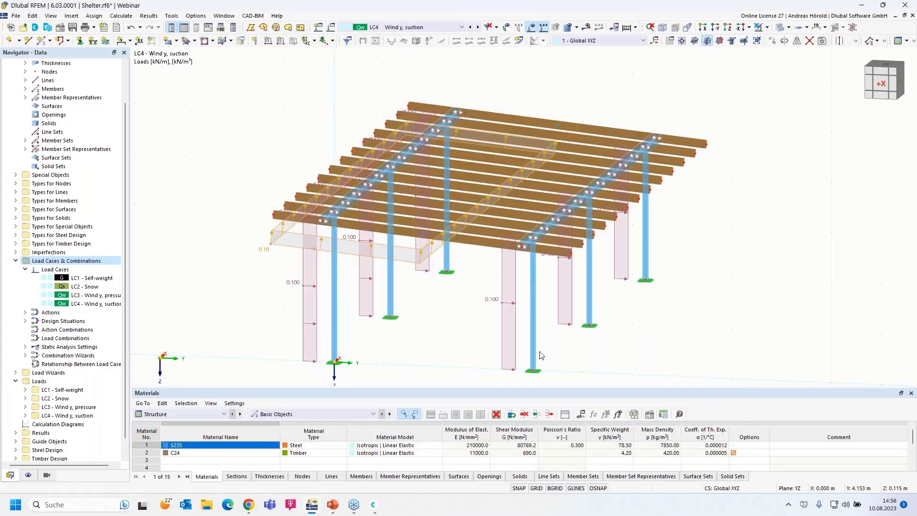
# Step: Compare LC3 pressure and LC4 suction loads by switching load cases and orbiting the shelter
pyautogui.keyDown('ctrl'); pyautogui.moveTo(651, 380); pyautogui.dragTo(626, 361, button='middle'); pyautogui.keyUp('ctrl')
pyautogui.rightClick(626, 361)
pyautogui.click(554, 137)
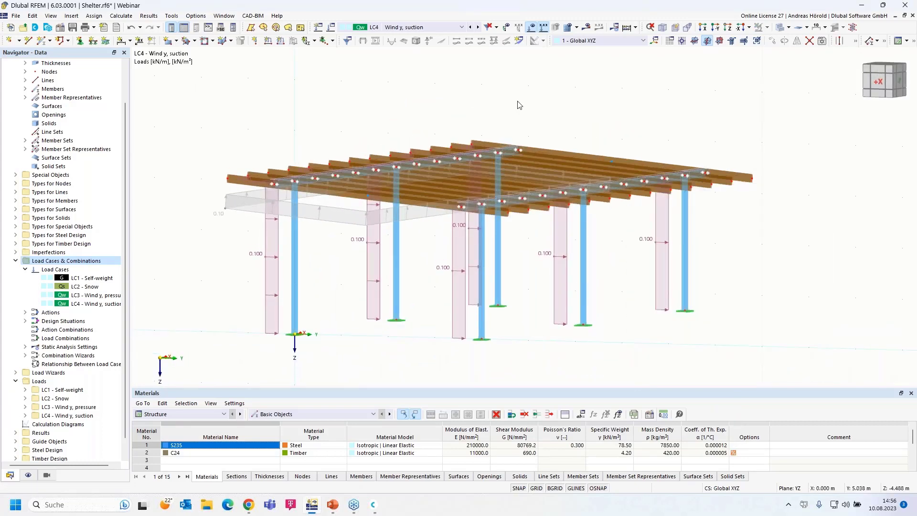
pyautogui.click(471, 27)
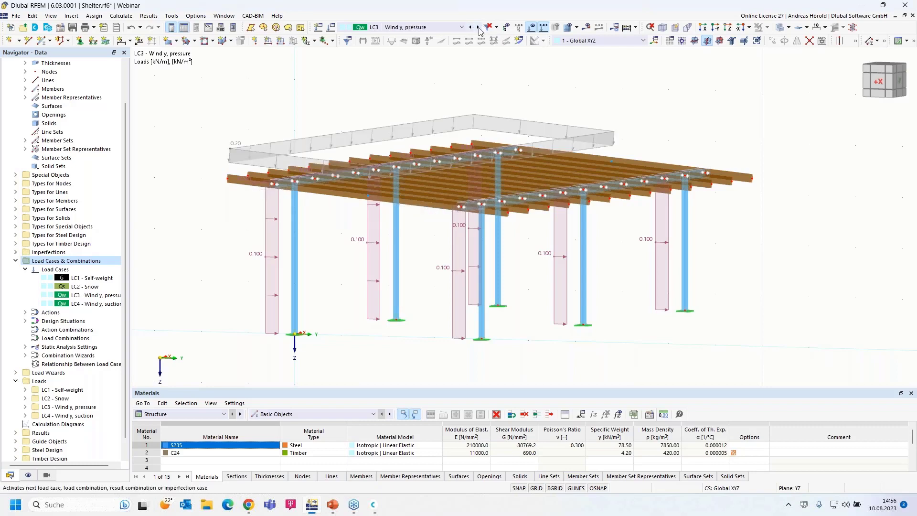
pyautogui.click(478, 27)
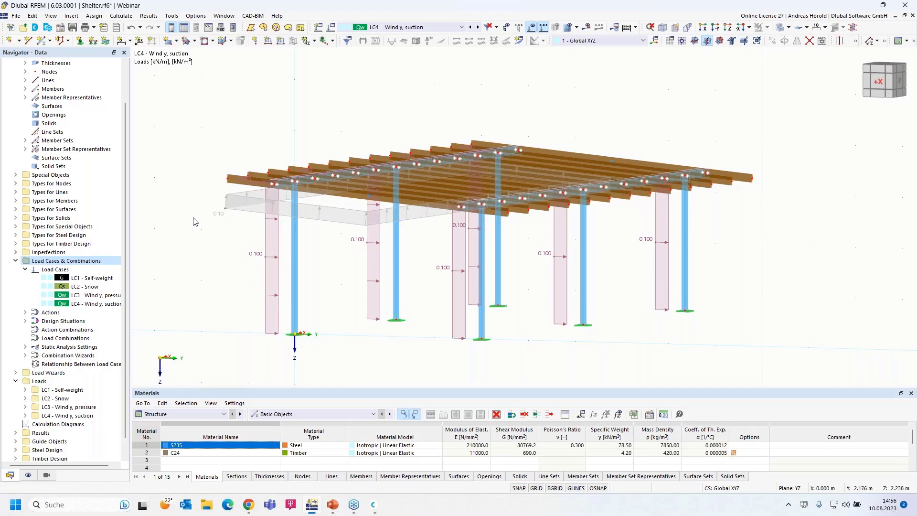
pyautogui.scroll(-1, 194, 221)
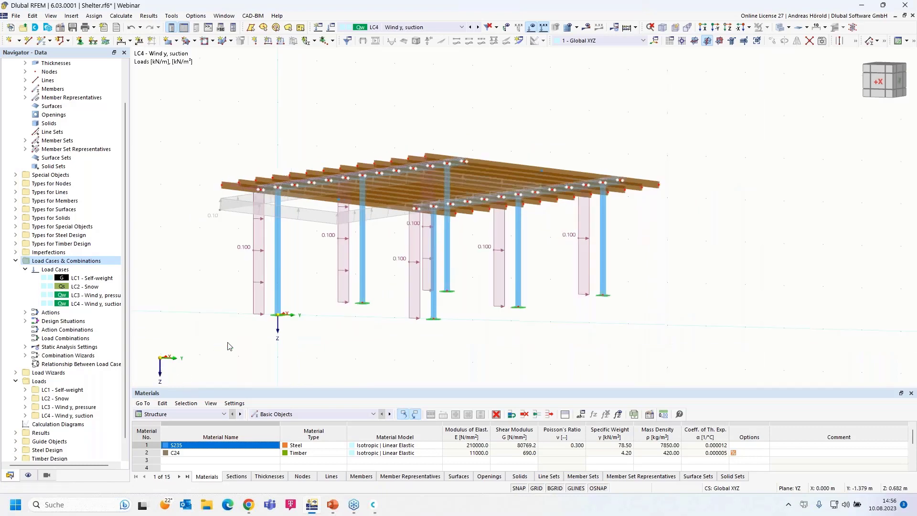
pyautogui.keyDown('ctrl'); pyautogui.moveTo(248, 357); pyautogui.dragTo(204, 371, button='middle'); pyautogui.keyUp('ctrl')
pyautogui.scroll(-2, 226, 360)
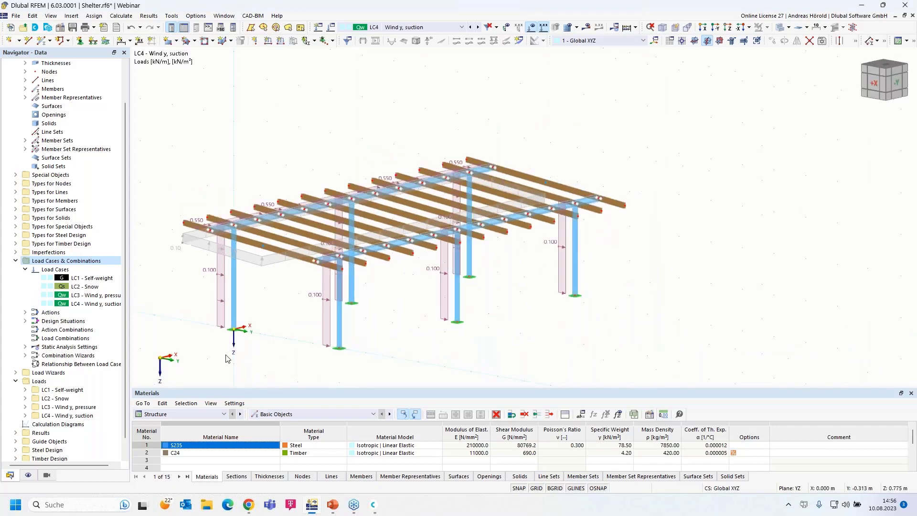
pyautogui.moveTo(275, 347); pyautogui.dragTo(305, 312, button='middle')
pyautogui.scroll(1, 315, 320)
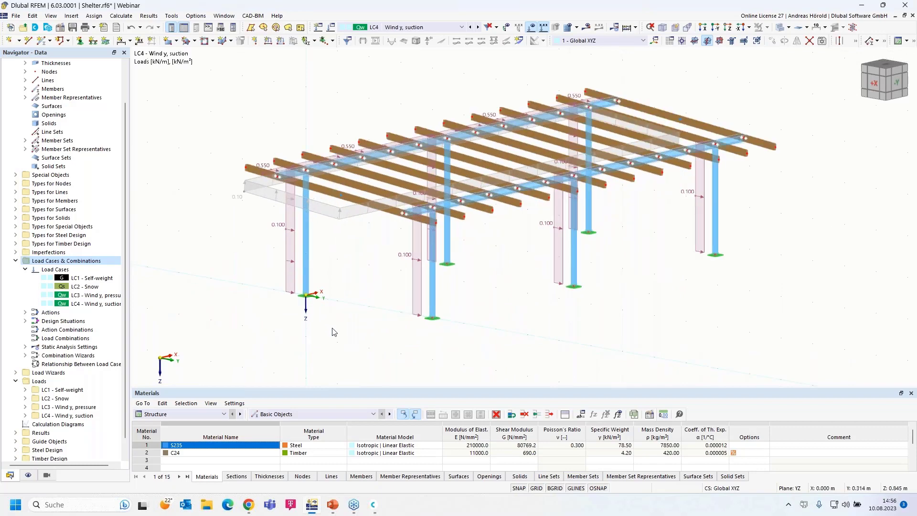
pyautogui.scroll(1, 347, 329)
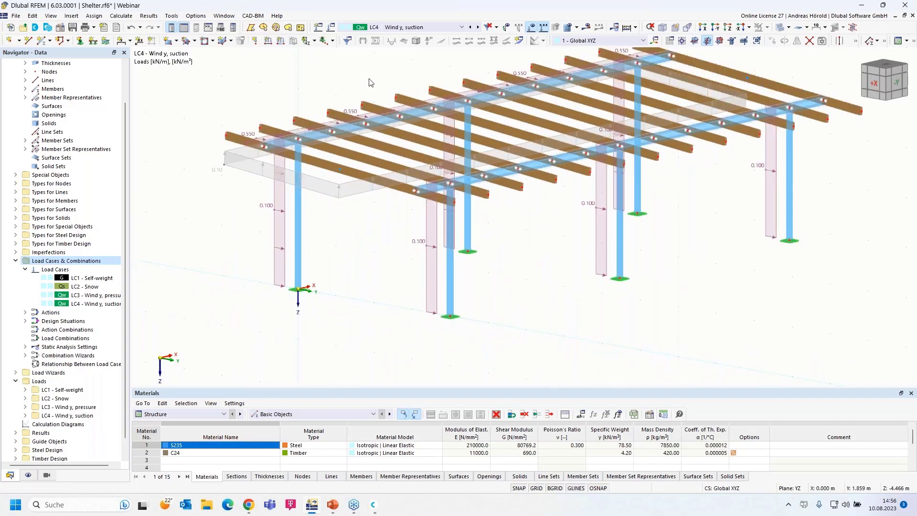
pyautogui.click(329, 29)
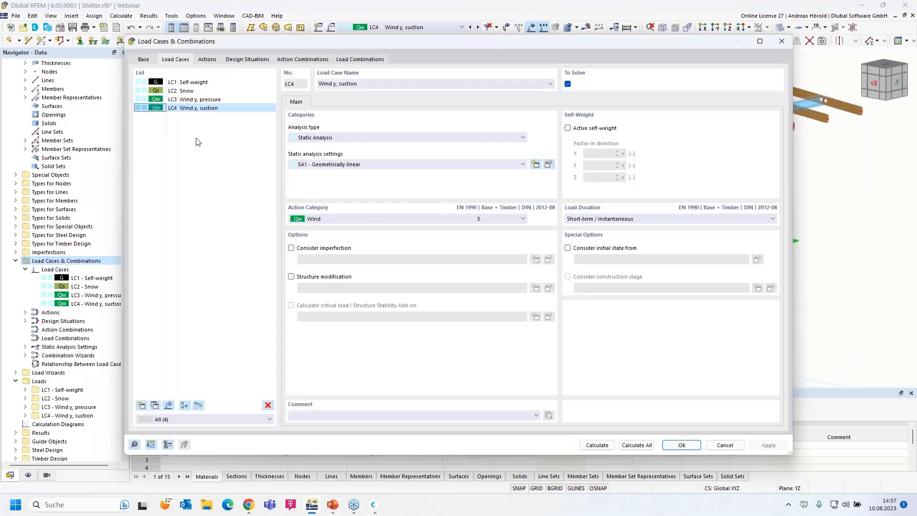
pyautogui.click(781, 41)
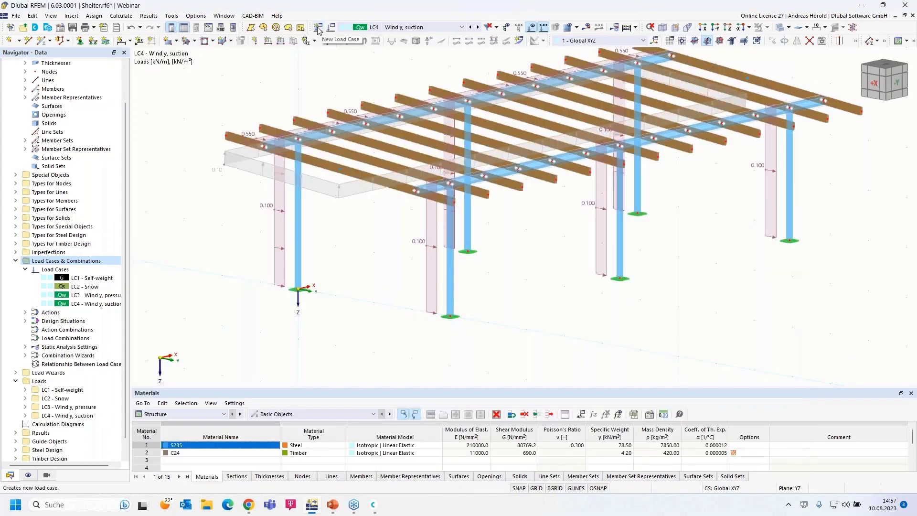
pyautogui.click(318, 29)
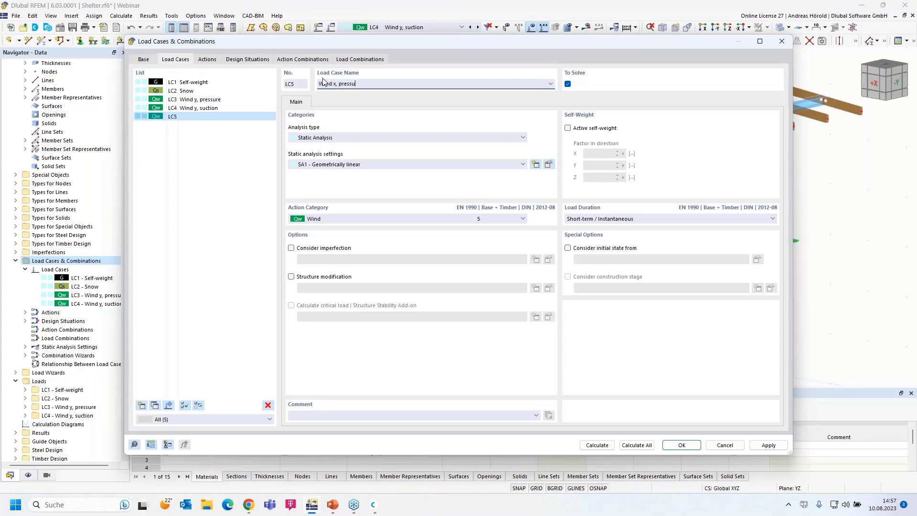
pyautogui.click(682, 444)
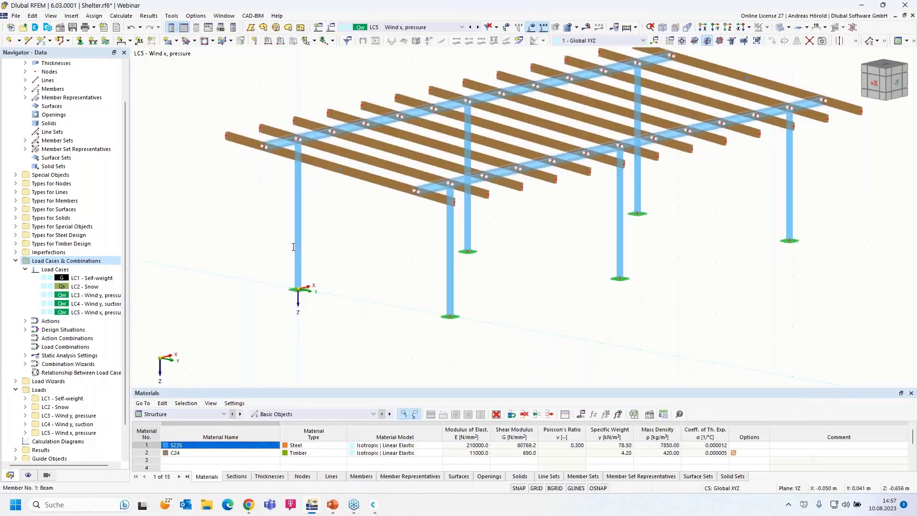
pyautogui.keyDown('ctrl'); pyautogui.moveTo(344, 225); pyautogui.dragTo(248, 190, button='middle'); pyautogui.keyUp('ctrl')
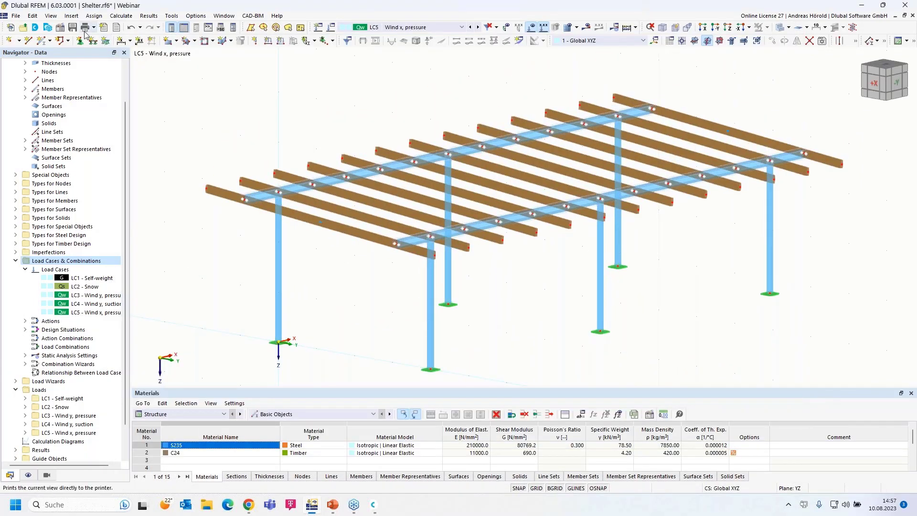
# Step: Start the Member Loads from Area Load wizard with Local z direction and p = 0.10 kN/m²
pyautogui.click(71, 15)
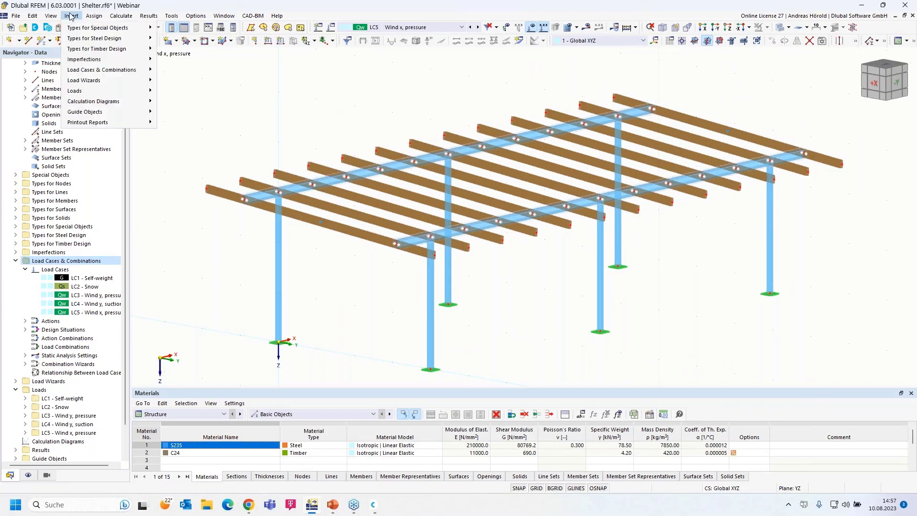
pyautogui.moveTo(116, 159)
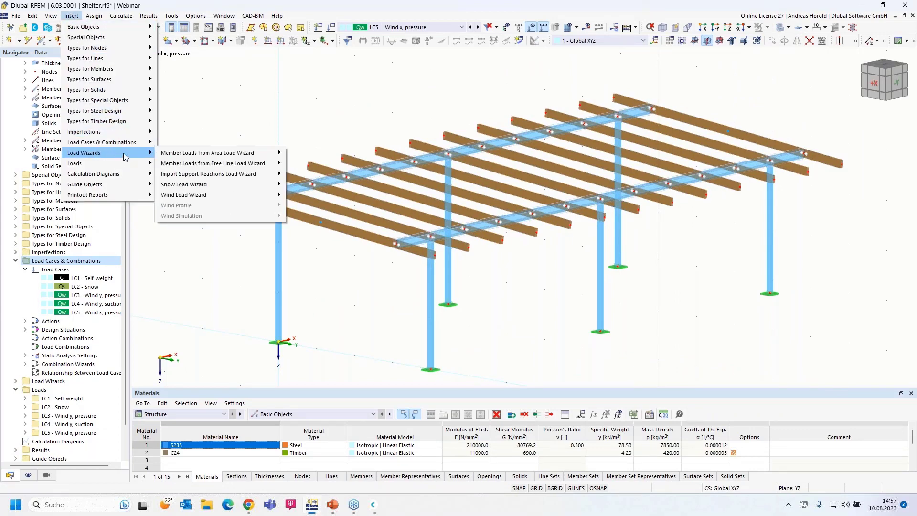
pyautogui.moveTo(269, 160)
pyautogui.click(313, 153)
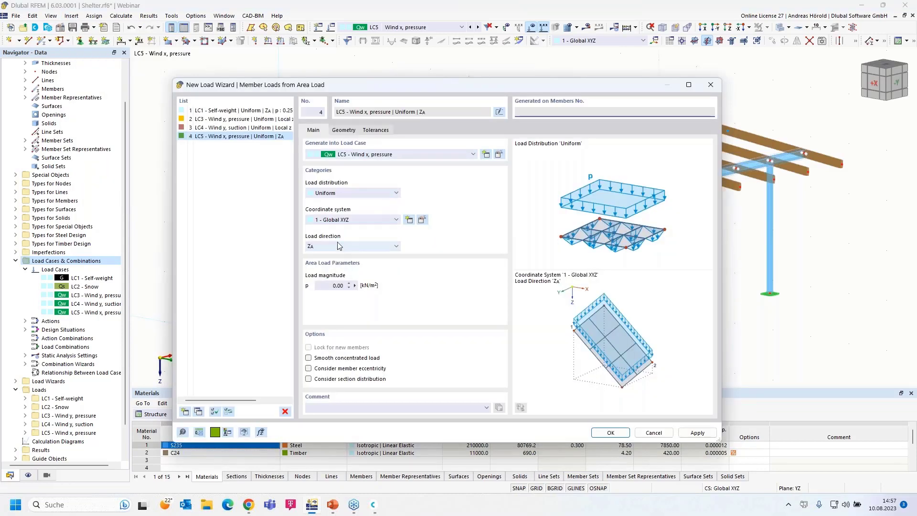
pyautogui.click(338, 244)
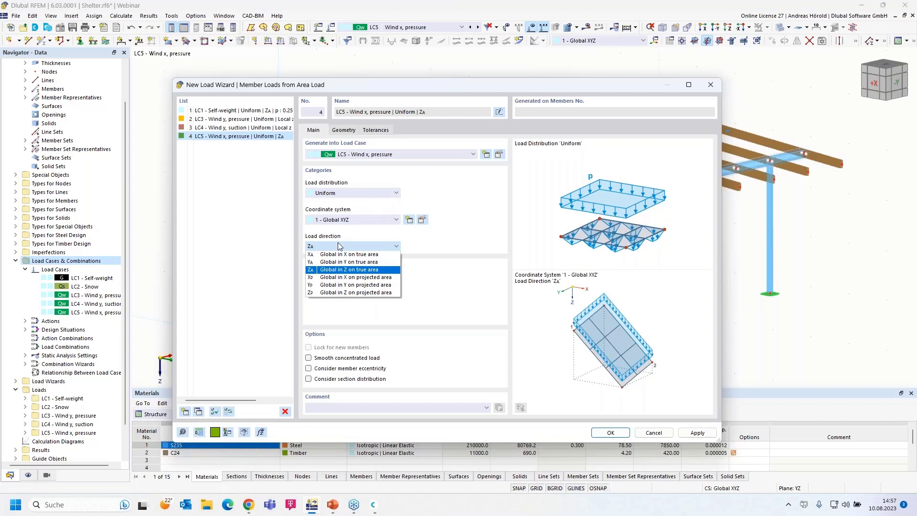
pyautogui.click(340, 220)
pyautogui.click(334, 231)
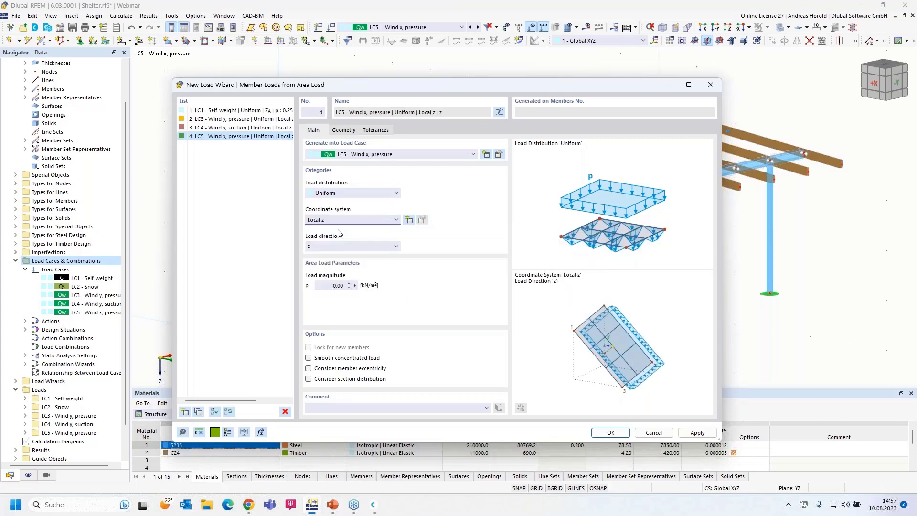
pyautogui.click(331, 286)
# Step: Define the load plane by nodes 71, 39, 40, 72 with member 11 parallel, and generate
pyautogui.click(344, 130)
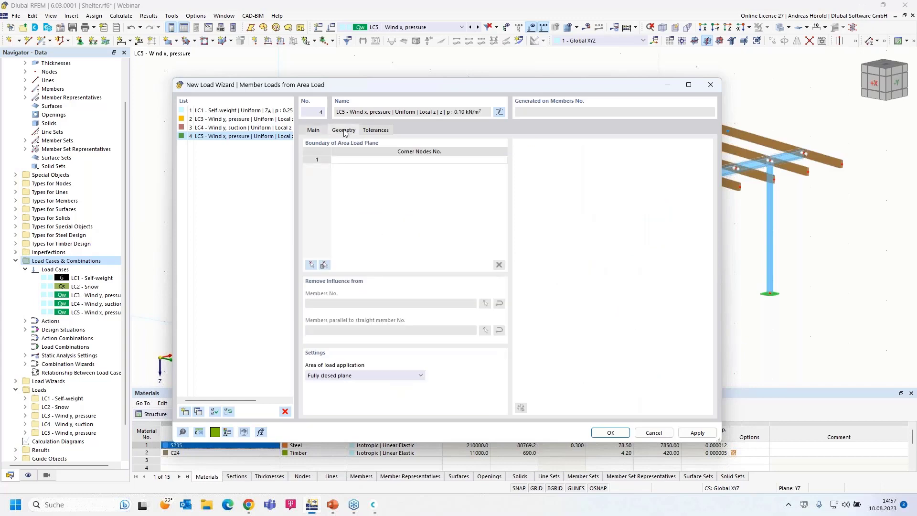
pyautogui.click(311, 266)
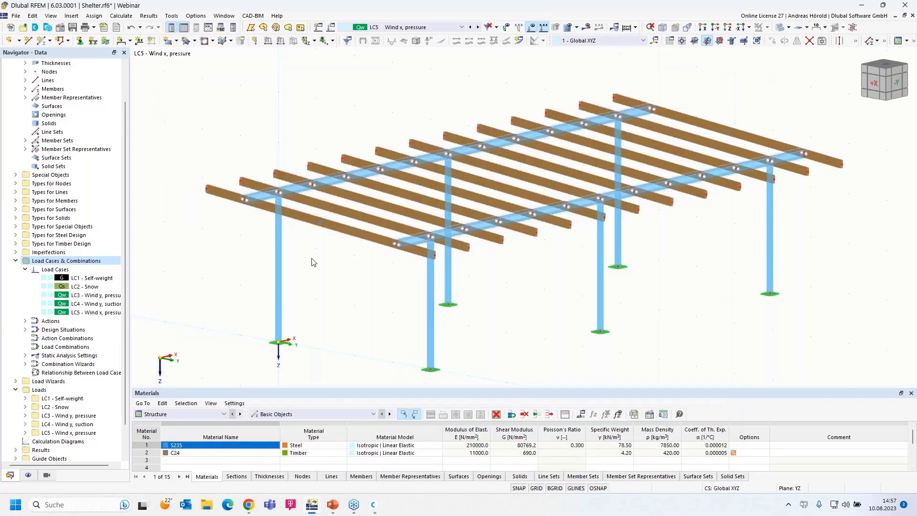
pyautogui.click(207, 189)
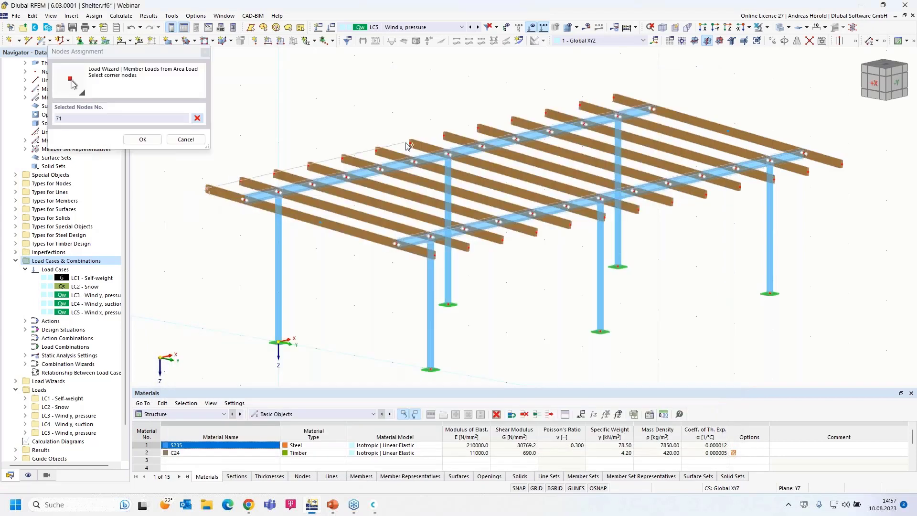
pyautogui.click(411, 142)
pyautogui.click(639, 210)
pyautogui.click(433, 255)
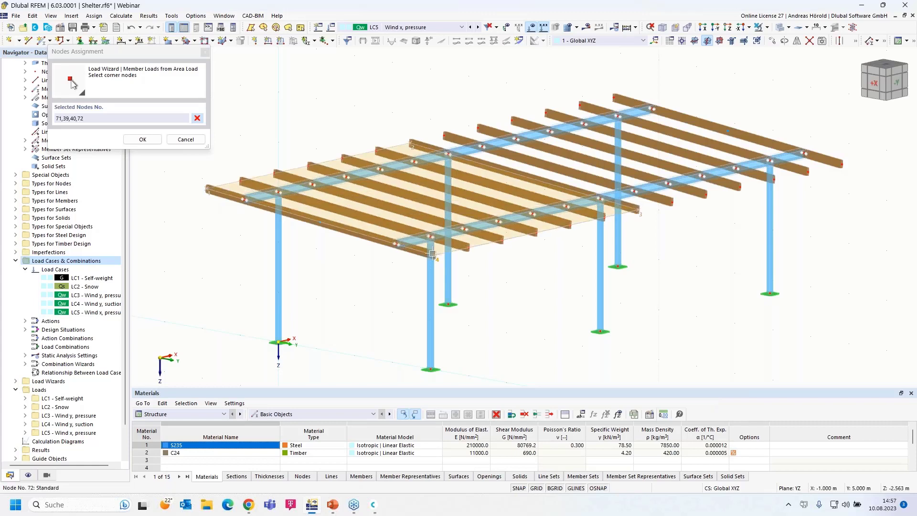
pyautogui.click(208, 189)
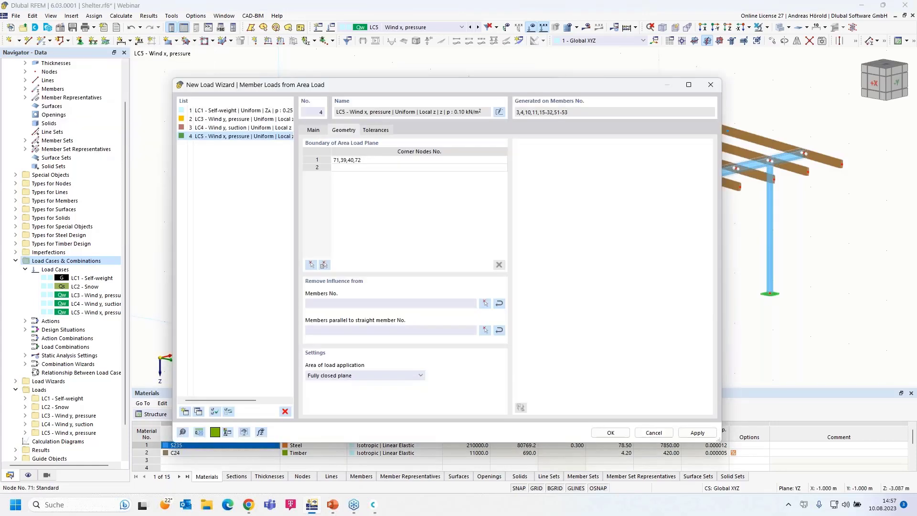
pyautogui.click(485, 330)
pyautogui.click(514, 216)
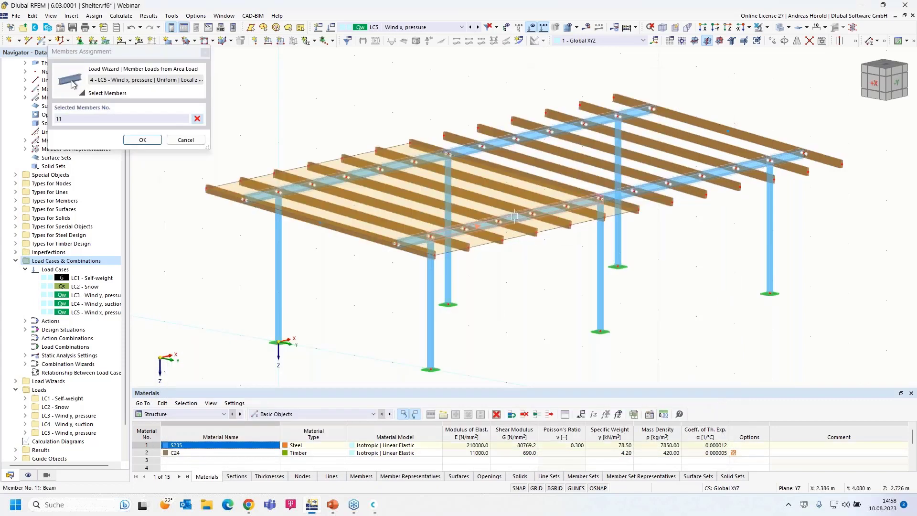
pyautogui.click(142, 139)
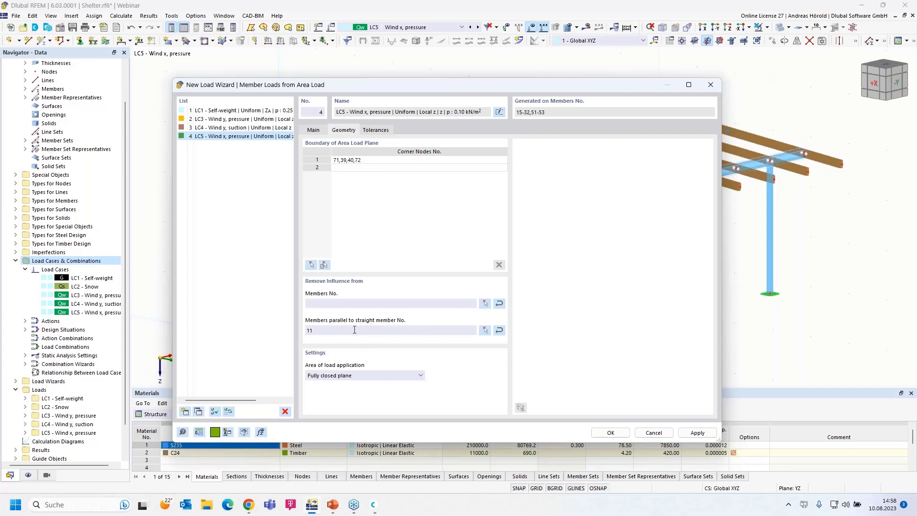
pyautogui.click(611, 433)
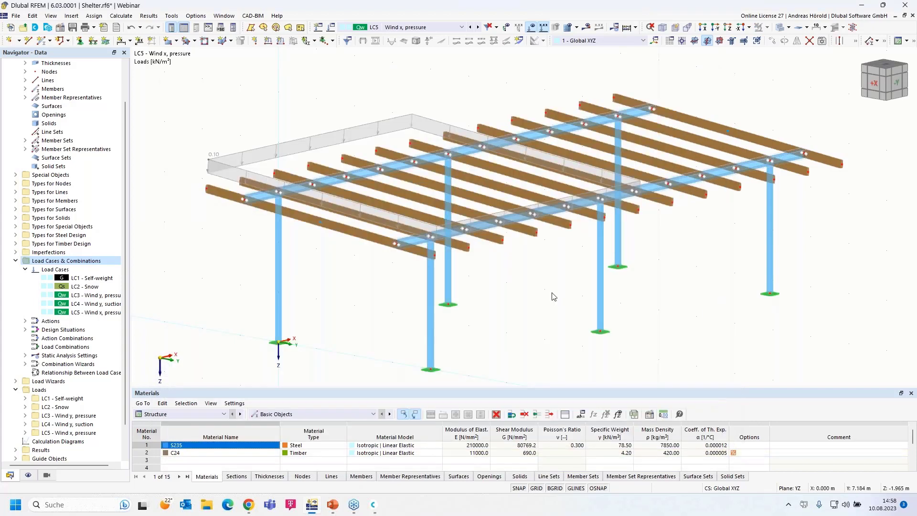
# Step: Toggle the wizard's generated-load display and select the six columns
pyautogui.rightClick(308, 141)
pyautogui.click(341, 194)
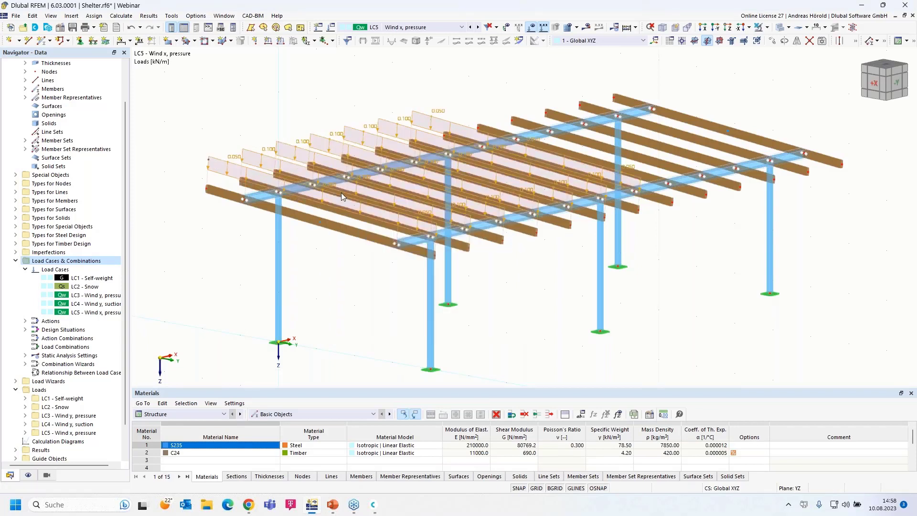
pyautogui.rightClick(317, 137)
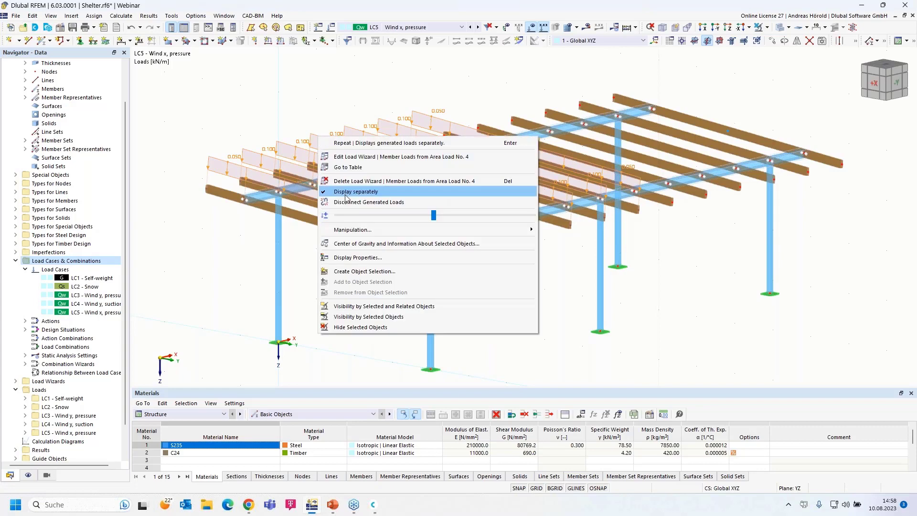
pyautogui.click(346, 194)
pyautogui.keyDown('ctrl'); pyautogui.moveTo(686, 354); pyautogui.dragTo(655, 328, button='middle'); pyautogui.keyUp('ctrl')
pyautogui.scroll(1, 819, 287)
pyautogui.moveTo(830, 258); pyautogui.dragTo(138, 318)
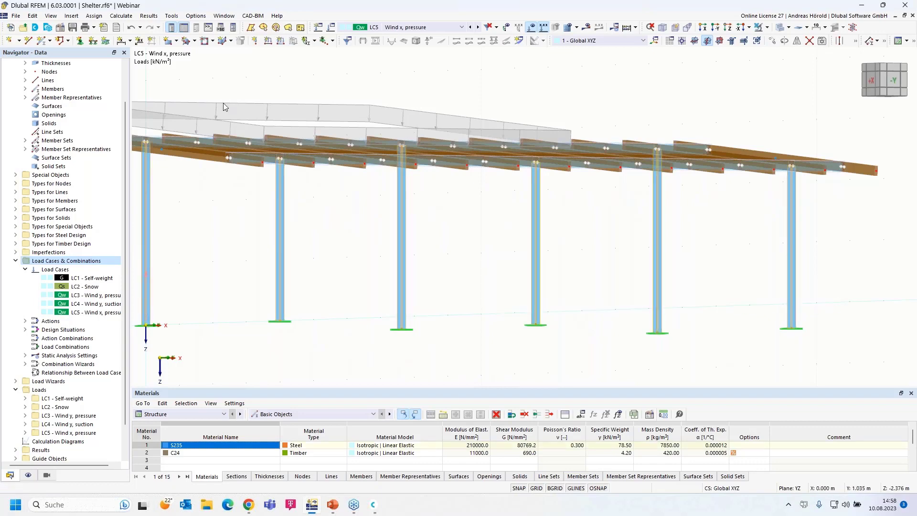
# Step: Apply a uniform 0.1 kN/m member load in global X to the selected columns
pyautogui.click(281, 41)
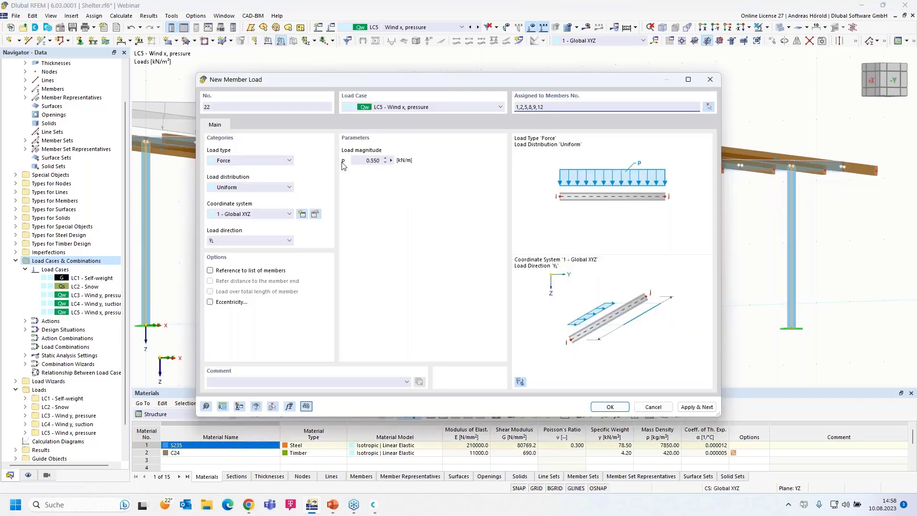
pyautogui.click(360, 160)
pyautogui.write('0,1')
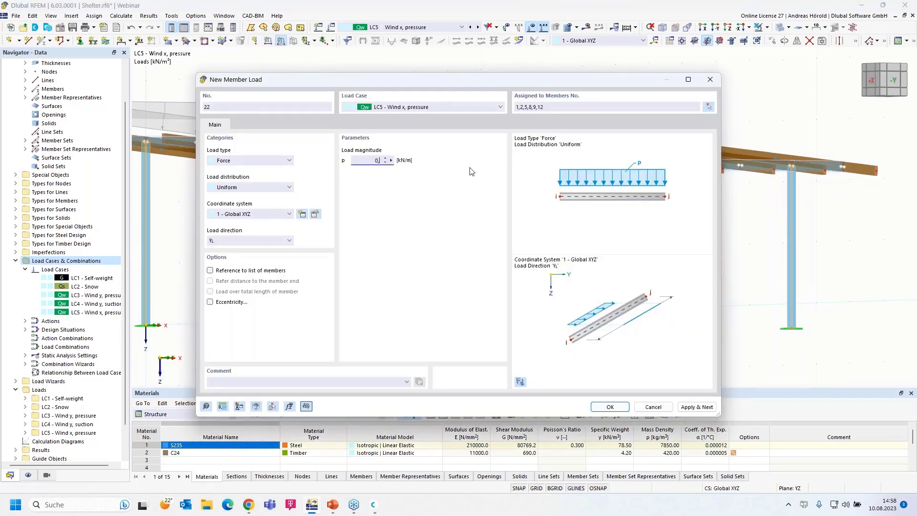
pyautogui.click(249, 240)
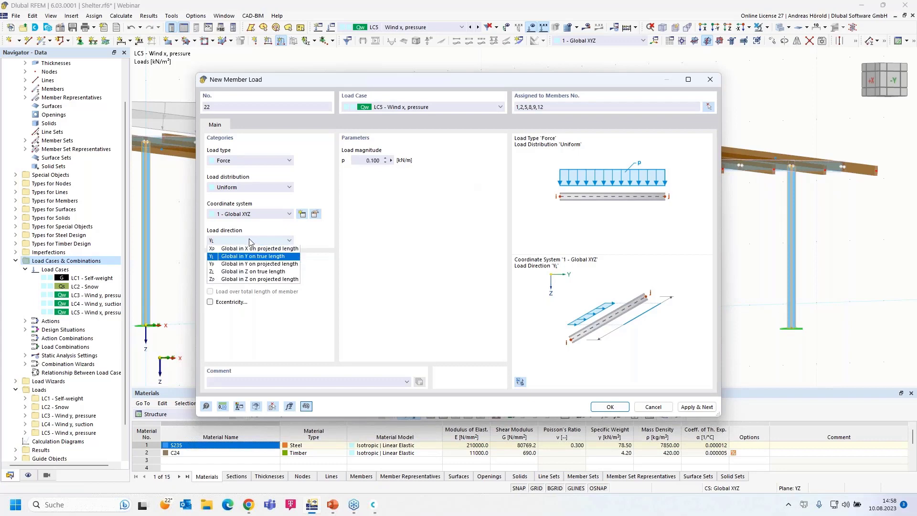
pyautogui.click(239, 248)
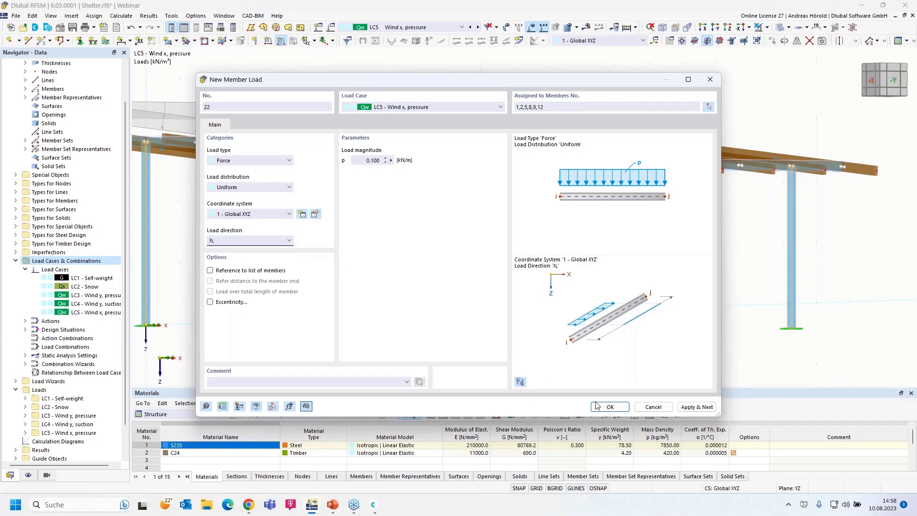
pyautogui.click(609, 407)
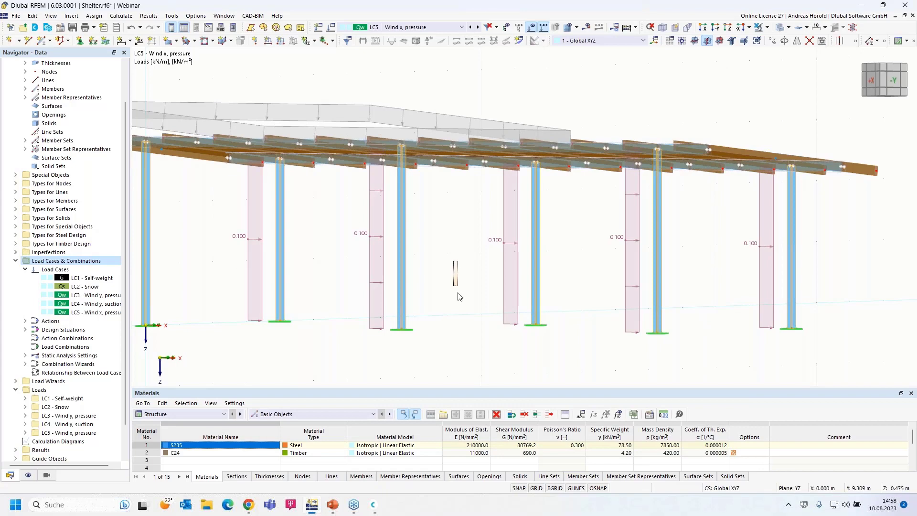
pyautogui.moveTo(441, 282); pyautogui.dragTo(423, 320)
pyautogui.scroll(5, 422, 313)
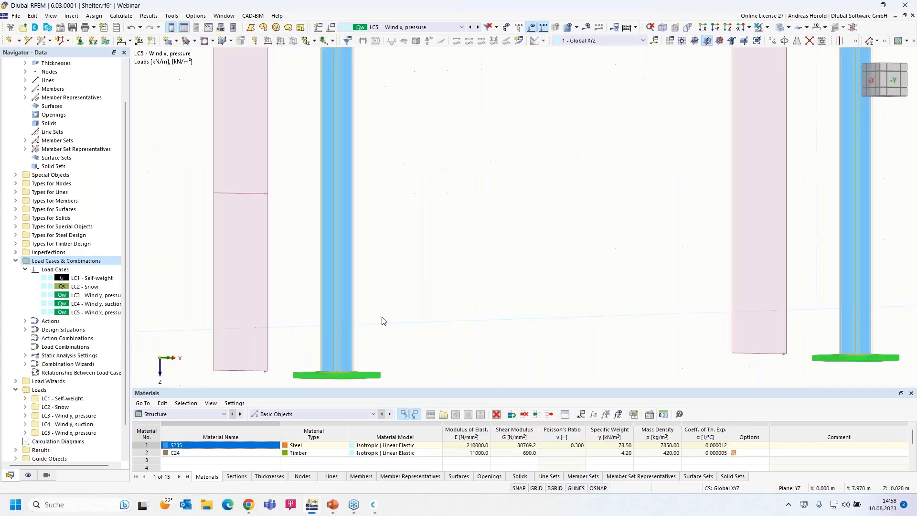
pyautogui.scroll(-7, 382, 316)
pyautogui.keyDown('ctrl'); pyautogui.moveTo(436, 303); pyautogui.dragTo(428, 332, button='middle'); pyautogui.keyUp('ctrl')
pyautogui.moveTo(367, 330); pyautogui.dragTo(495, 303, button='middle')
pyautogui.scroll(-1, 496, 306)
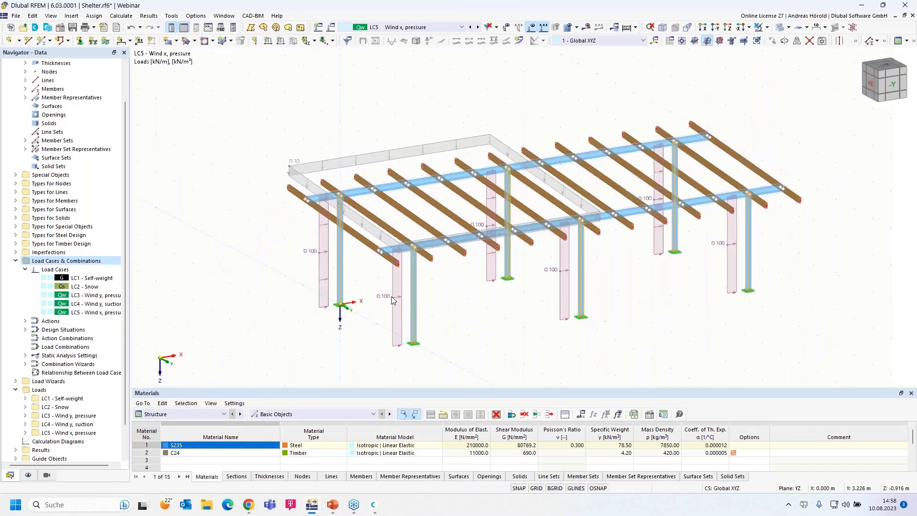
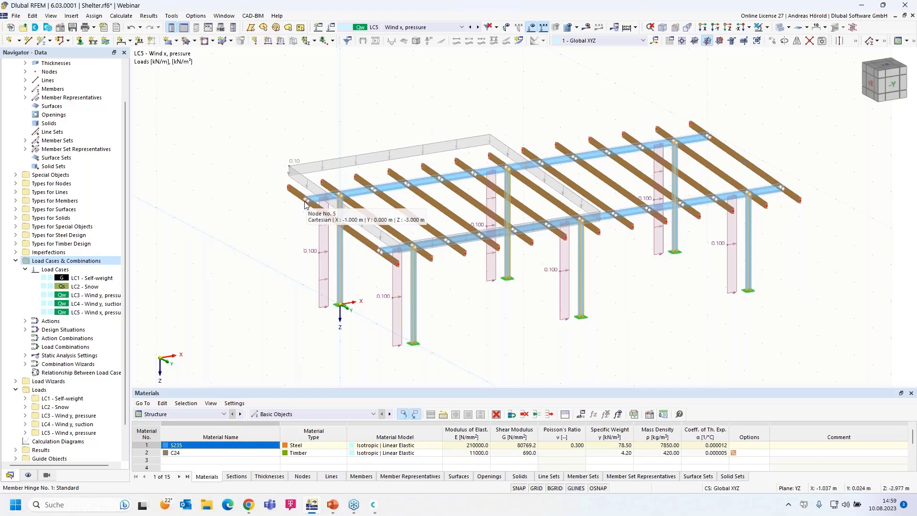
# Step: Apply a 1.600 kN nodal force in global X to nodes 5 and 13 in LC5 Wind x, pressure
pyautogui.click(256, 41)
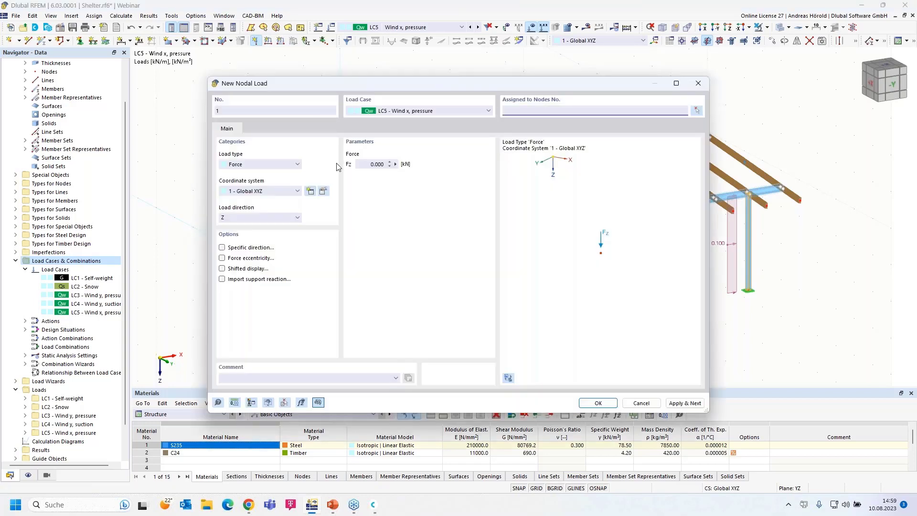
pyautogui.click(255, 219)
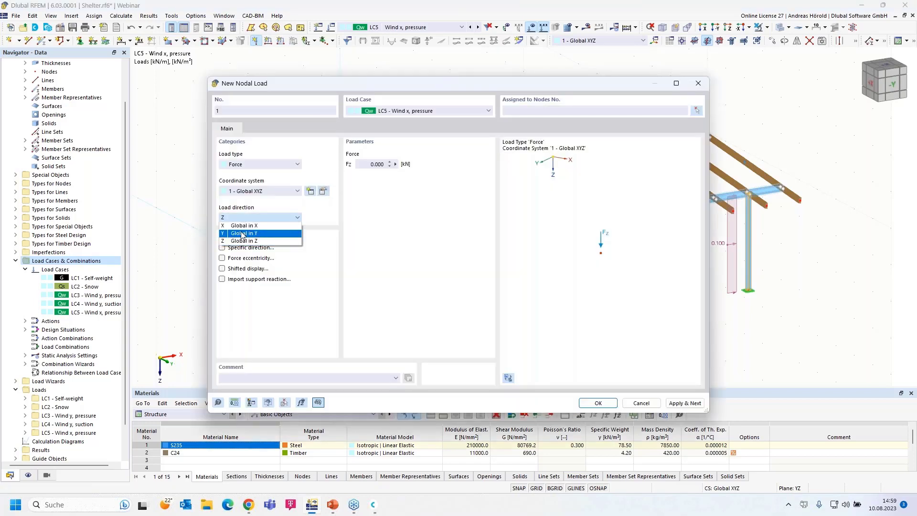
pyautogui.click(245, 230)
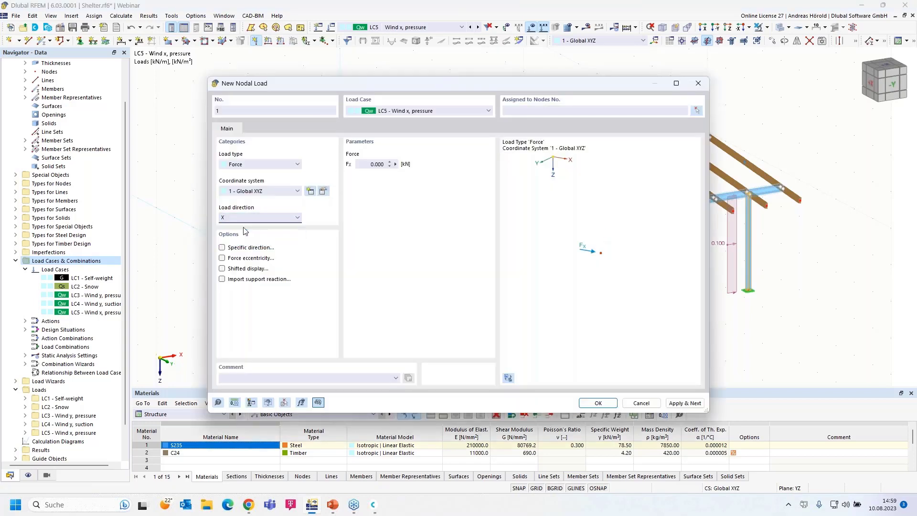
pyautogui.click(262, 165)
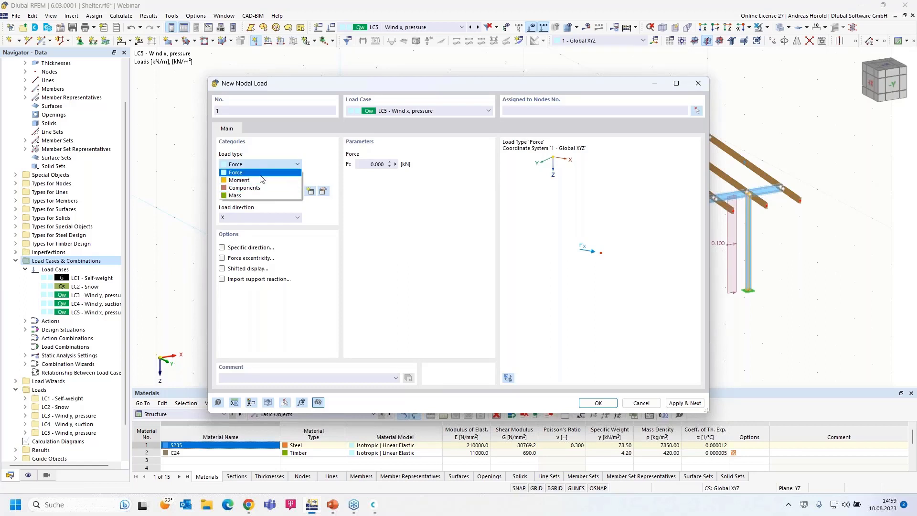
pyautogui.click(261, 175)
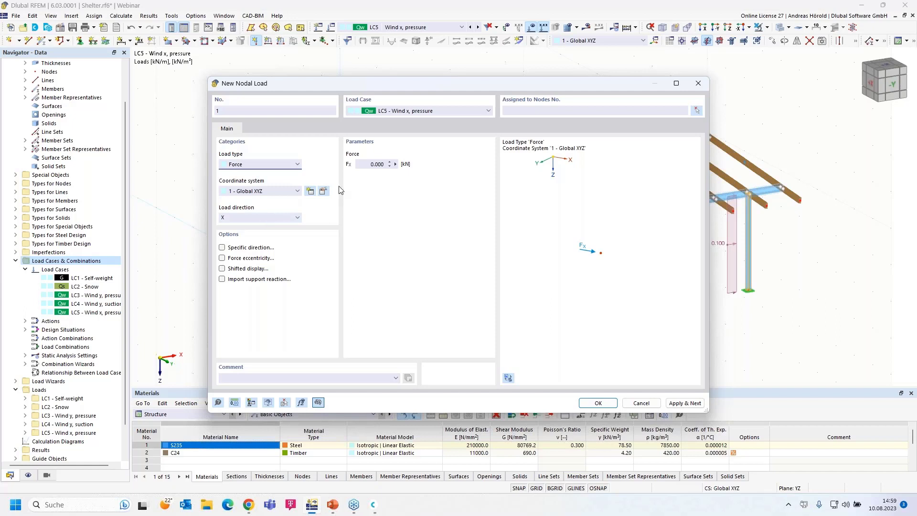
pyautogui.click(369, 164)
pyautogui.write('1,6')
pyautogui.click(597, 403)
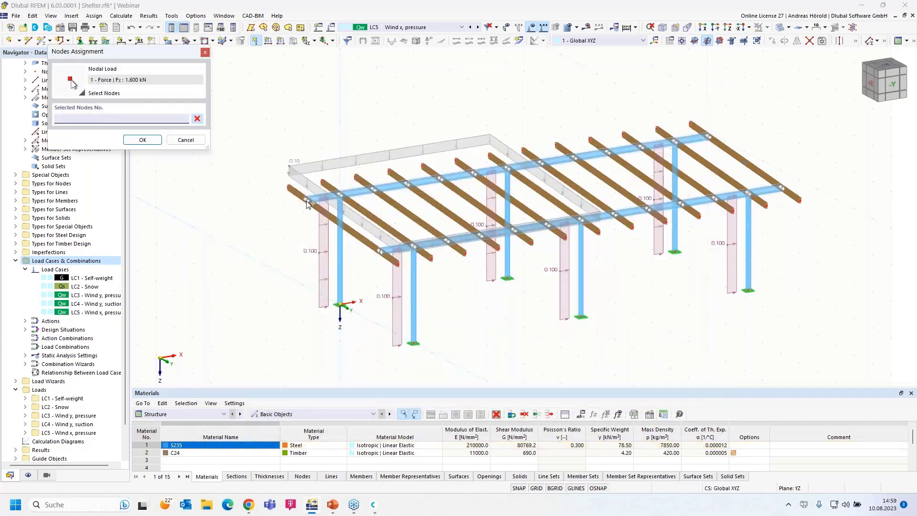
pyautogui.click(387, 266)
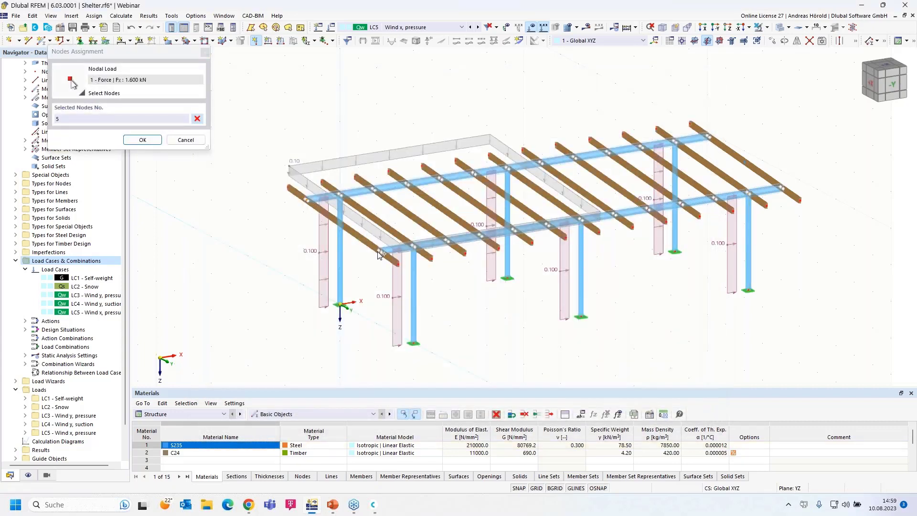
pyautogui.click(143, 140)
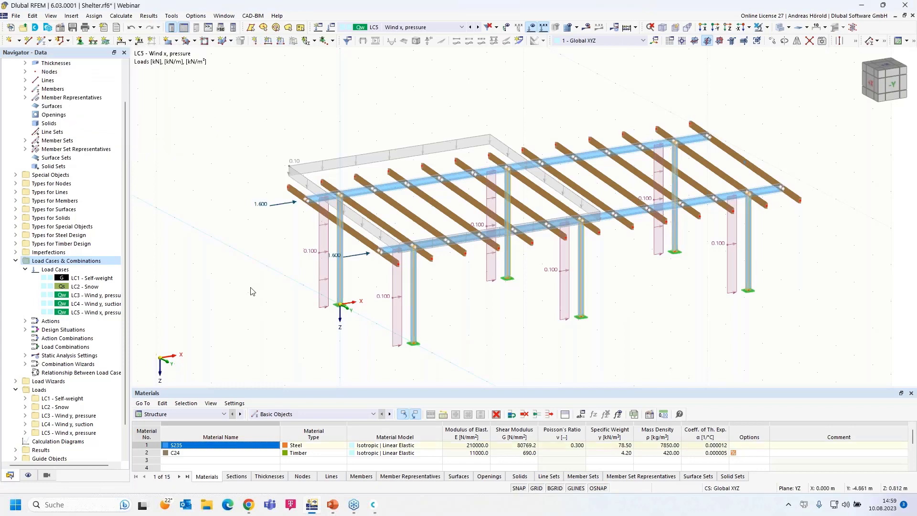
pyautogui.rightClick(98, 313)
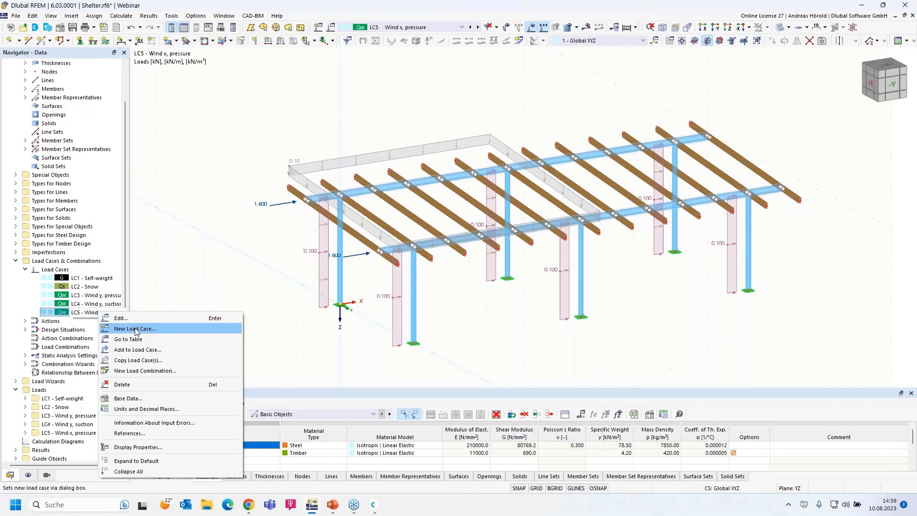
# Step: Copy load case LC5 into a new LC6 and rename it 'Wind x, suction'
pyautogui.click(119, 318)
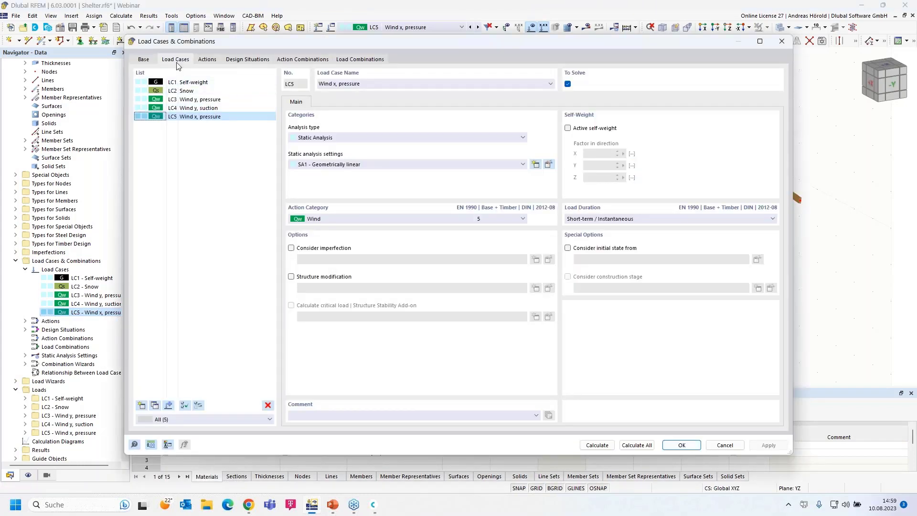
pyautogui.click(154, 407)
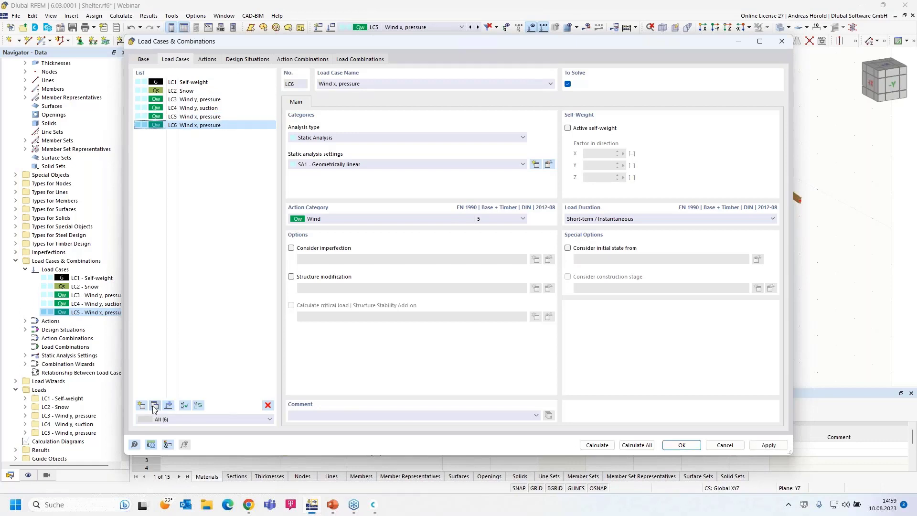
pyautogui.doubleClick(340, 84)
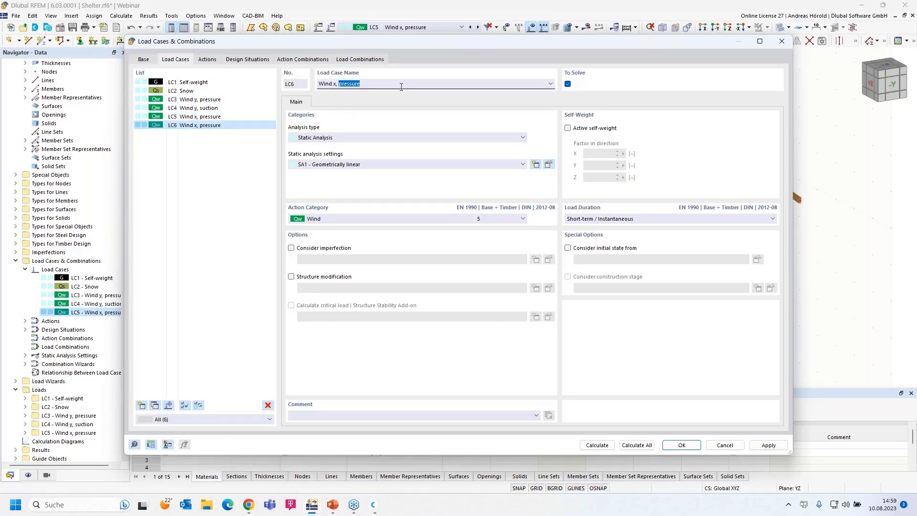
pyautogui.write('su')
pyautogui.click(681, 445)
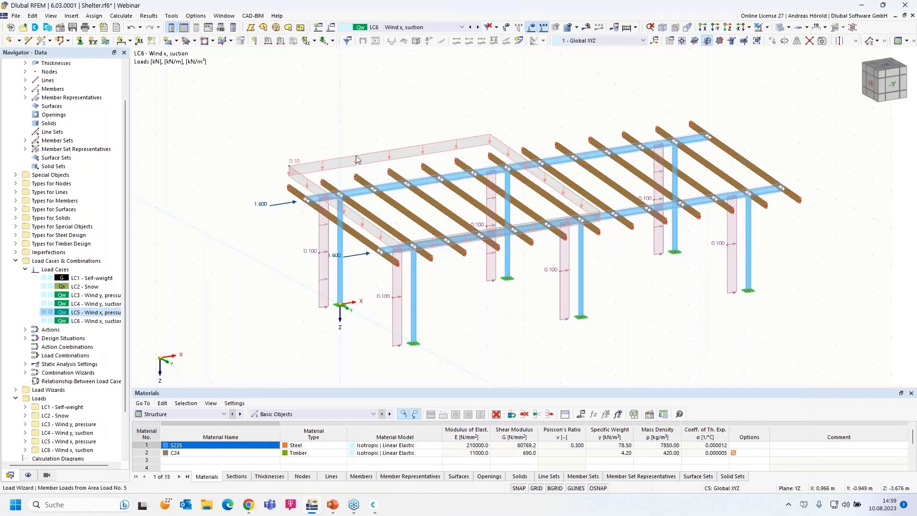
# Step: Change the LC6 Wind x, suction area load magnitude to -0.20 kN/m²
pyautogui.doubleClick(357, 159)
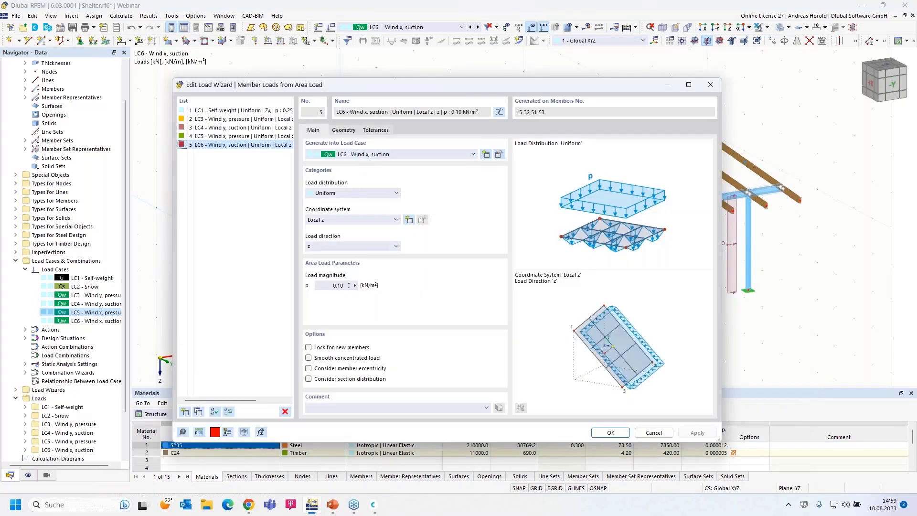
pyautogui.click(330, 286)
pyautogui.press('BackSpace')
pyautogui.click(610, 433)
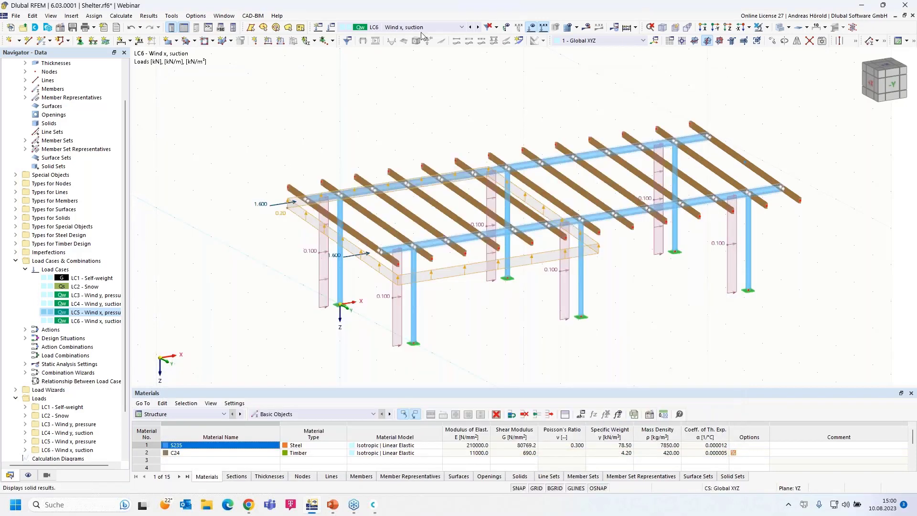
# Step: Step through load cases LC5, LC4 and LC3, ending on LC4 Wind y, suction
pyautogui.click(470, 27)
pyautogui.click(471, 27)
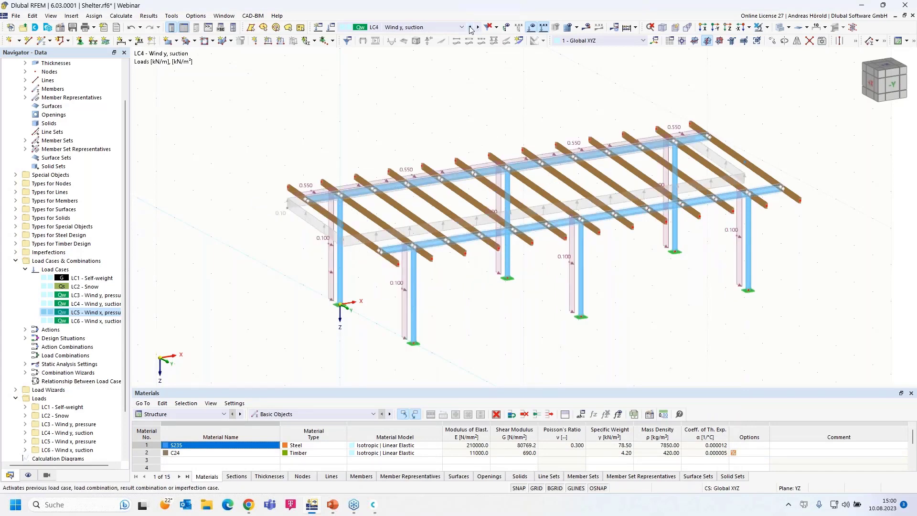
pyautogui.click(470, 28)
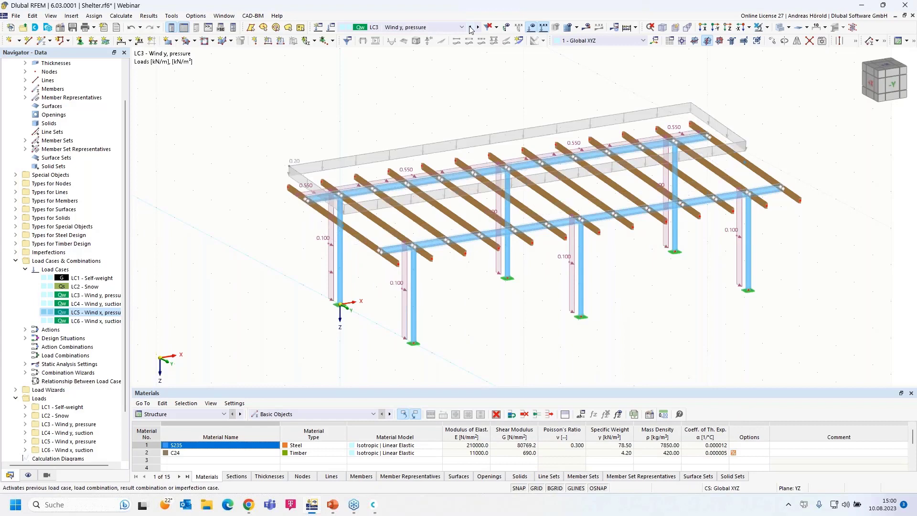
pyautogui.click(479, 27)
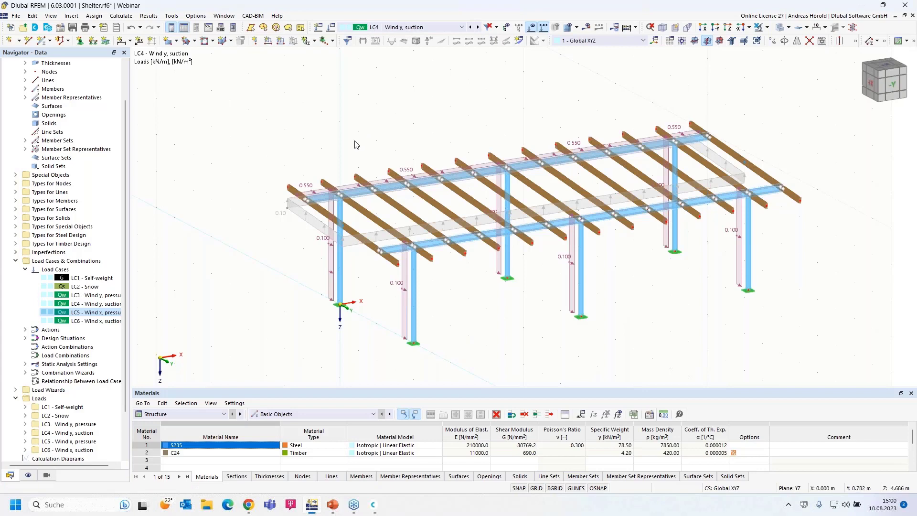
# Step: Change the LC4 Wind y, suction area load to -0.30 kN/m², then review LC5 and LC6
pyautogui.doubleClick(301, 212)
pyautogui.click(339, 285)
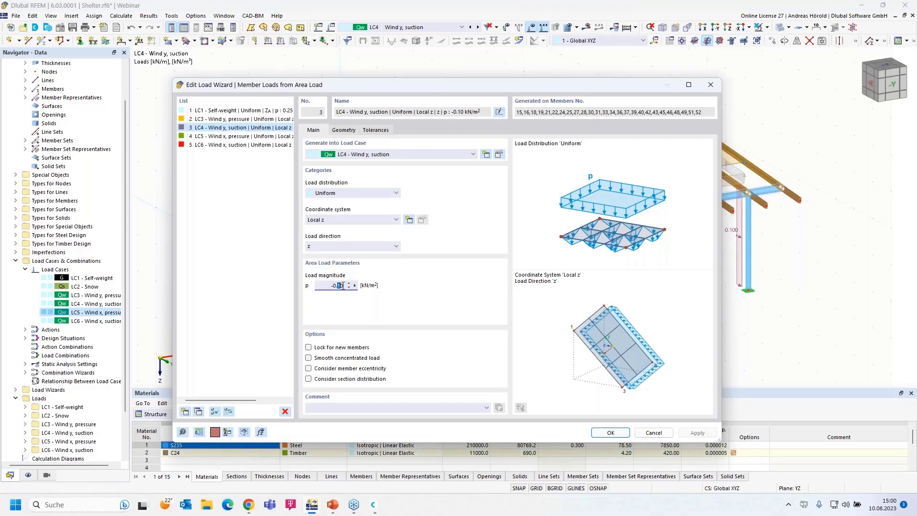
pyautogui.write('3')
pyautogui.click(612, 433)
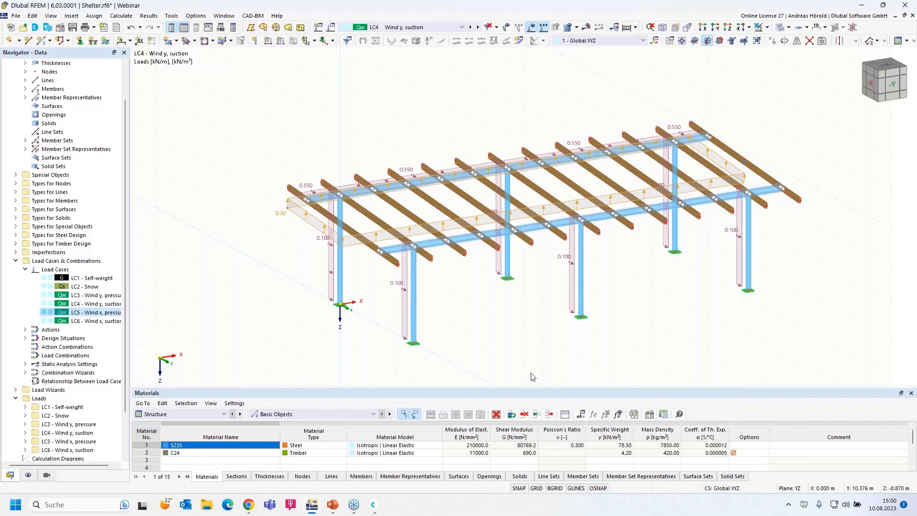
pyautogui.click(478, 28)
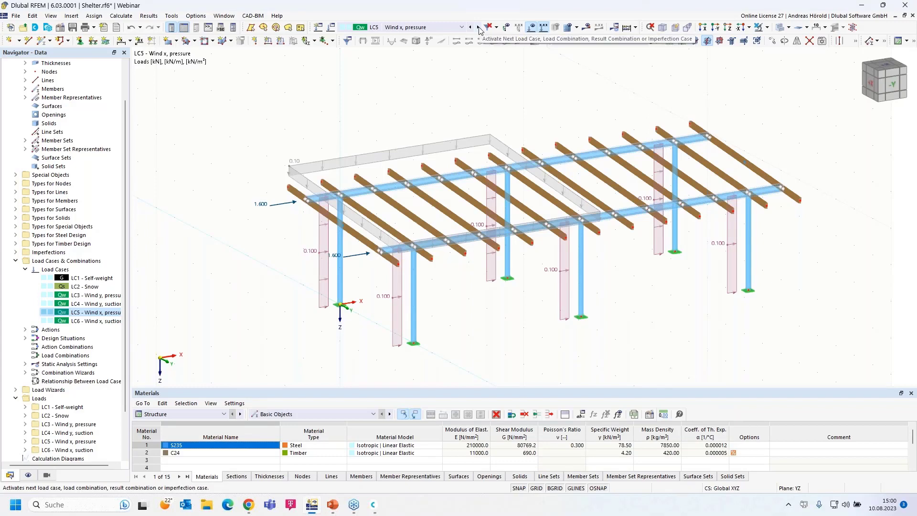
pyautogui.click(478, 27)
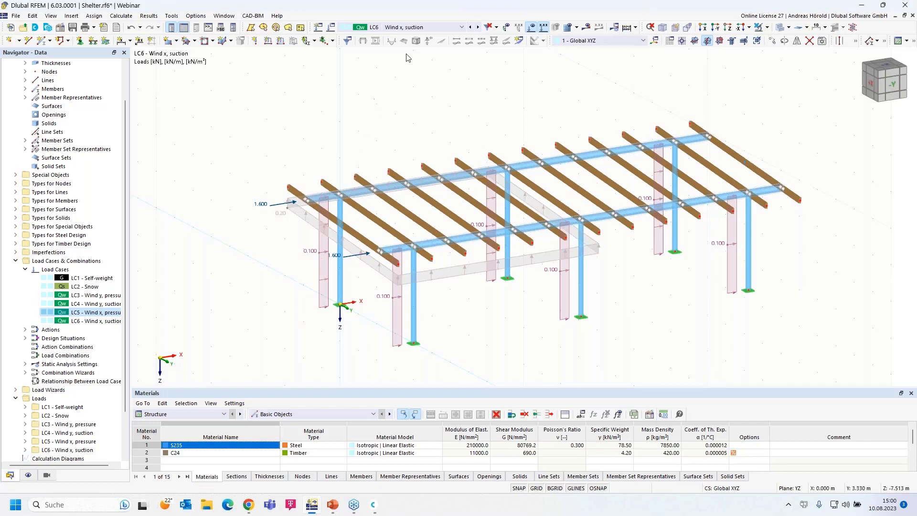
# Step: Generate load combinations CO1–CO50, browse them in the load case list, and return to LC2 Snow
pyautogui.click(428, 28)
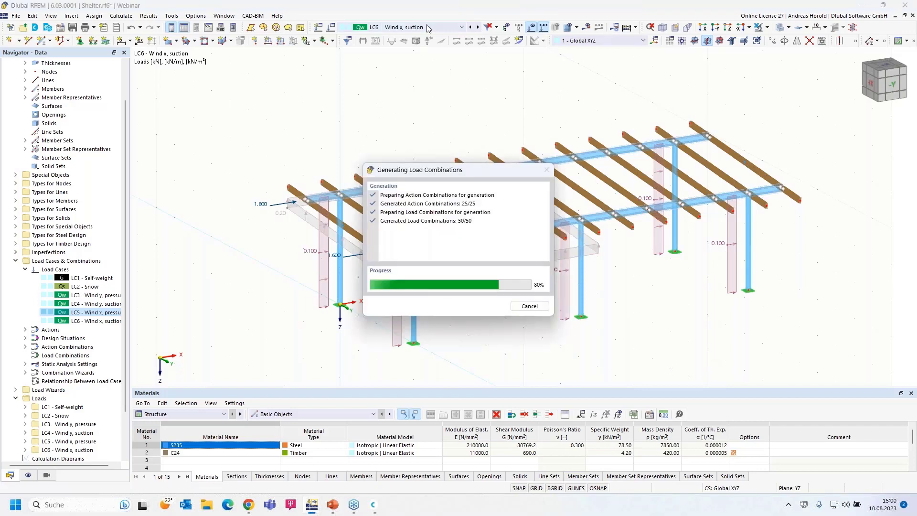
pyautogui.click(461, 36)
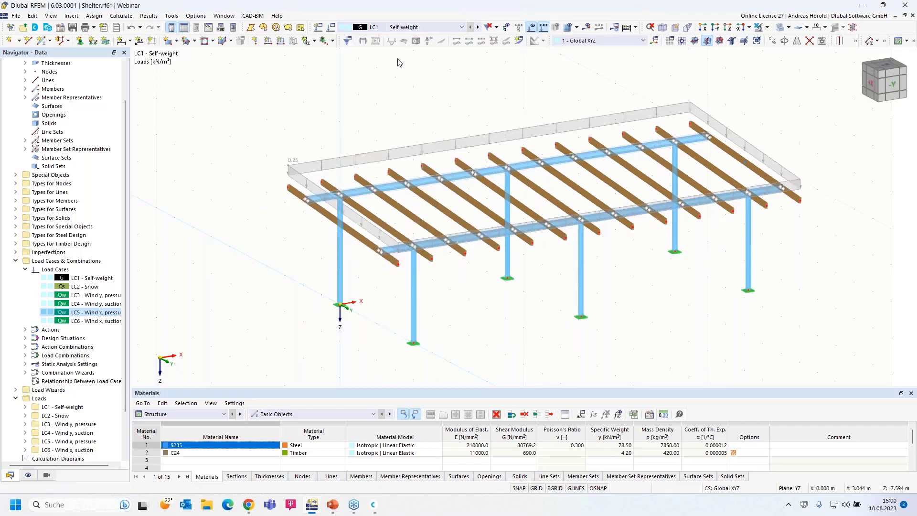
pyautogui.click(478, 27)
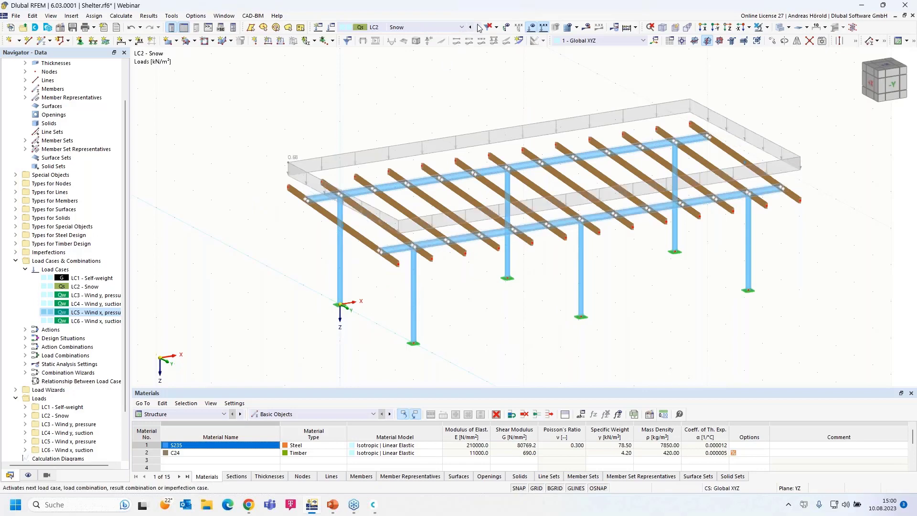
pyautogui.click(462, 28)
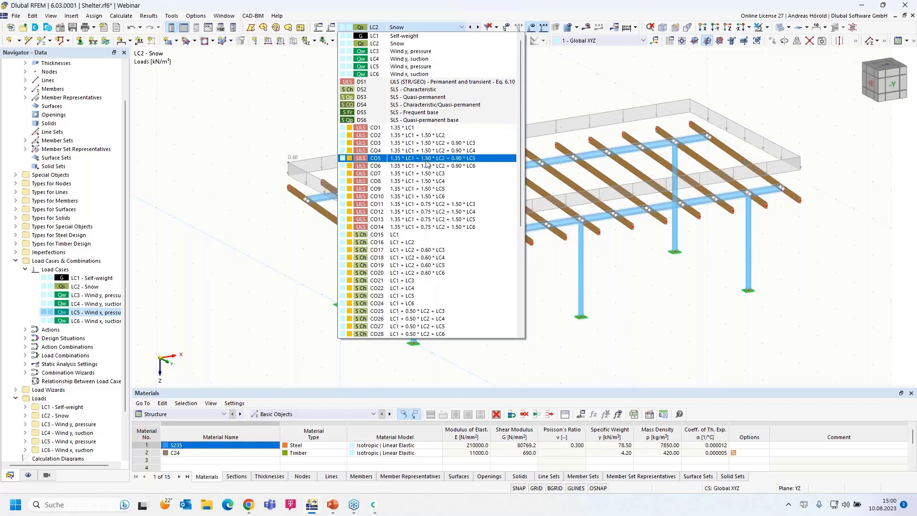
pyautogui.scroll(-7, 423, 201)
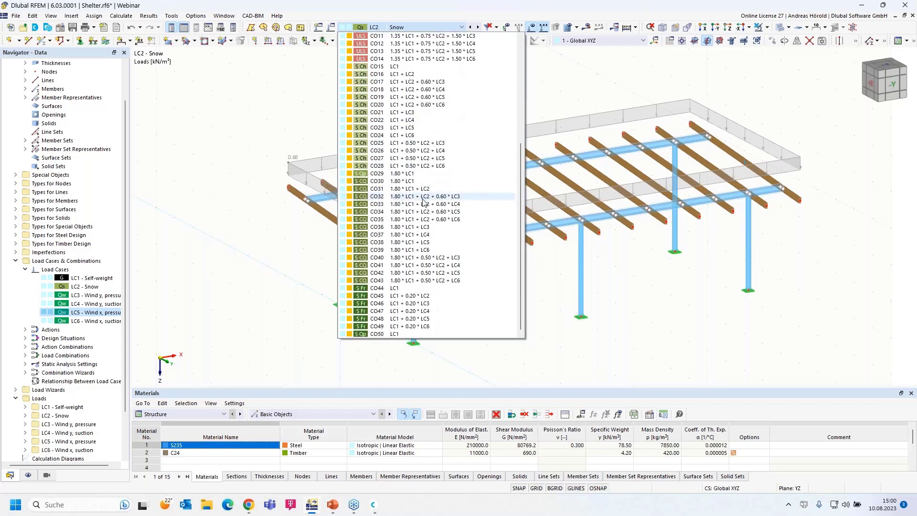
pyautogui.scroll(7, 424, 201)
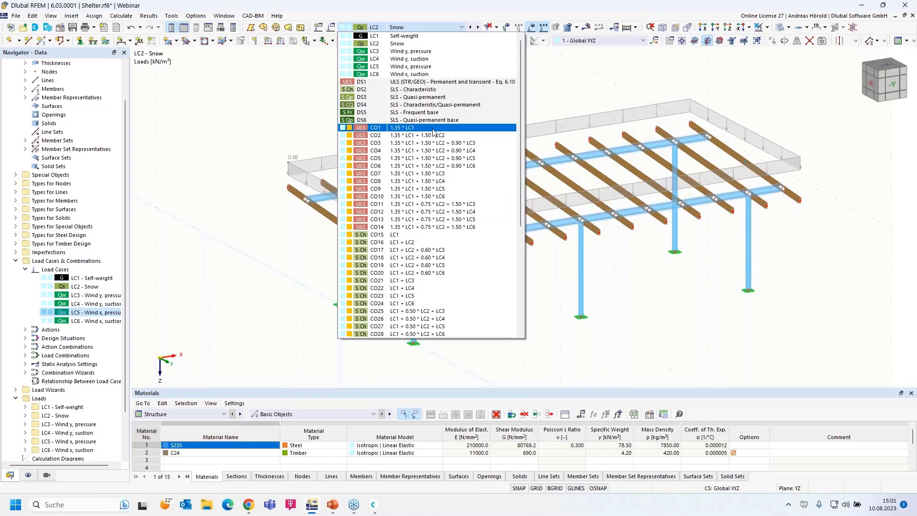
pyautogui.click(547, 94)
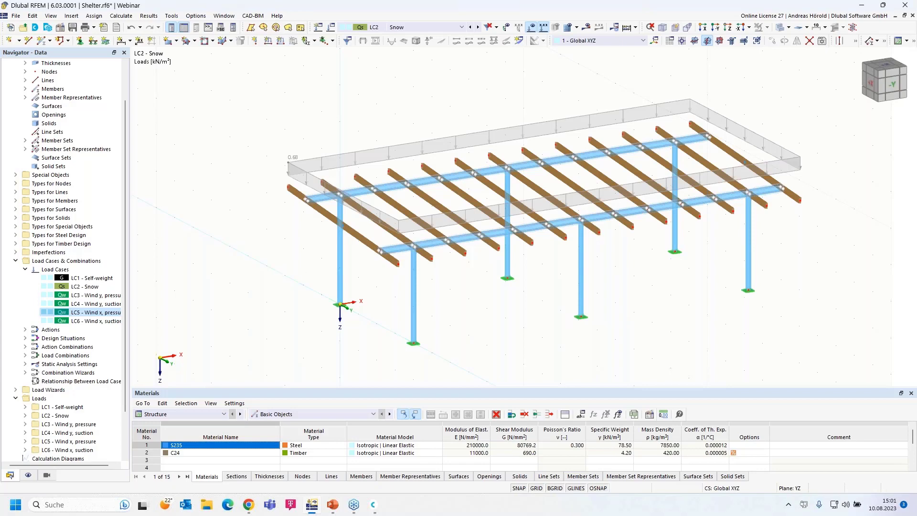
# Step: Advance the PowerPoint slide show to slide 5, 'Book your free Online Appointment!'
pyautogui.click(333, 504)
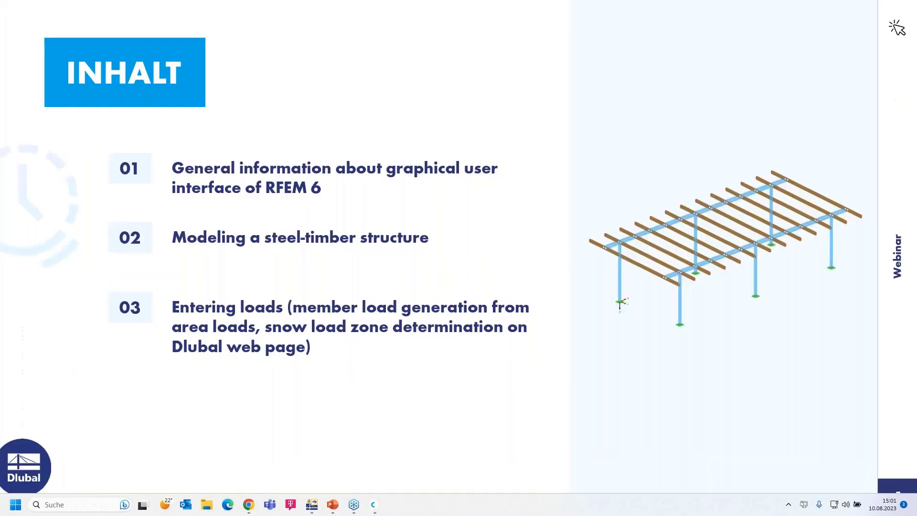
pyautogui.click(733, 403)
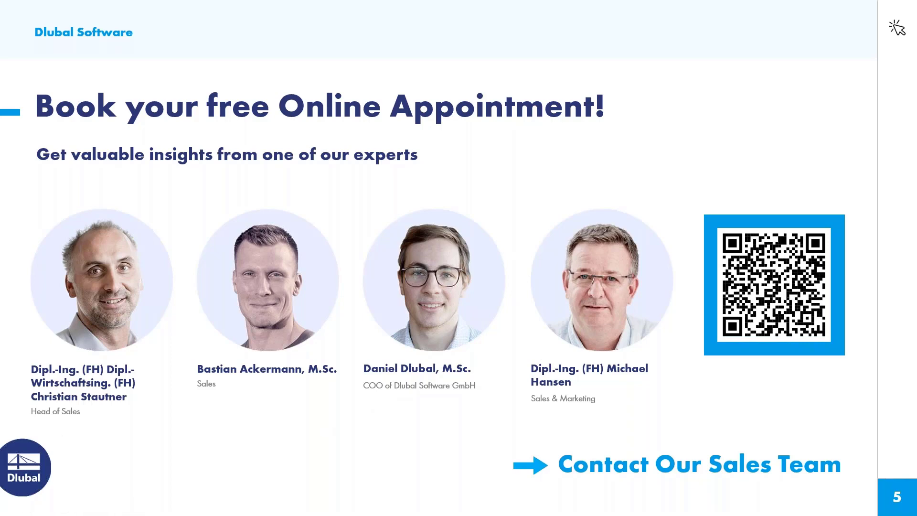
# Step: Switch the Dlubal website in Chrome to English and open the Webinars page under News & Events
pyautogui.hotkey('alt', 'Tab')
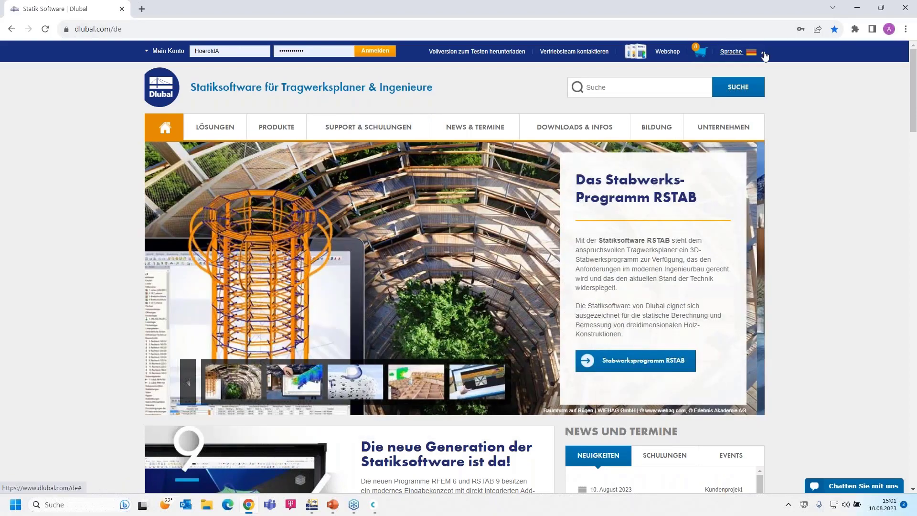
pyautogui.moveTo(765, 55)
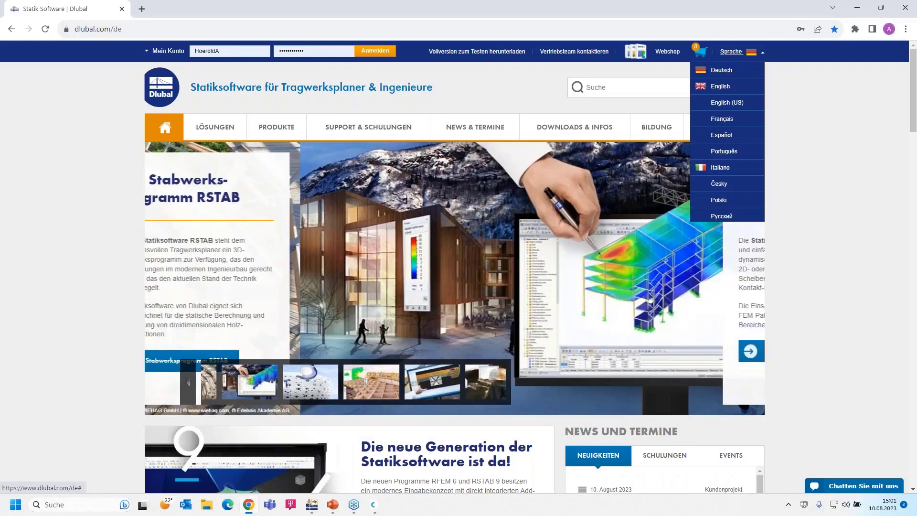
pyautogui.click(707, 84)
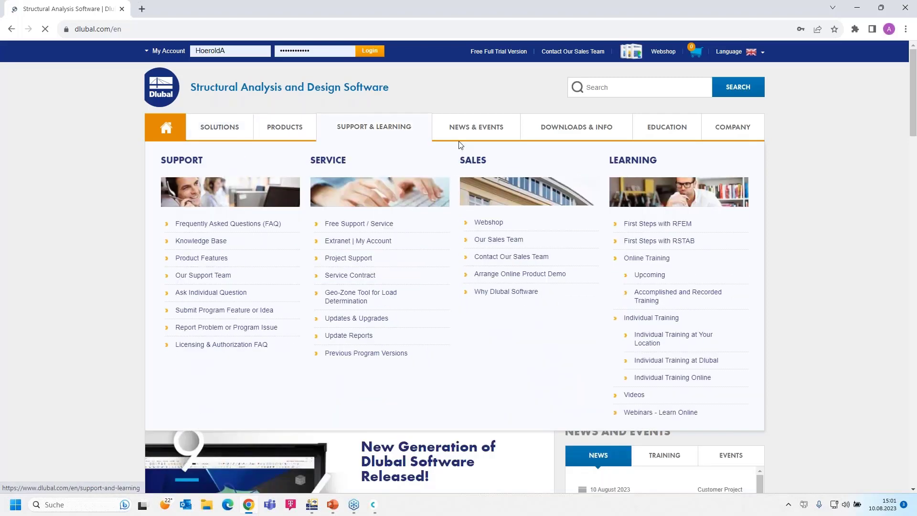
pyautogui.moveTo(465, 128)
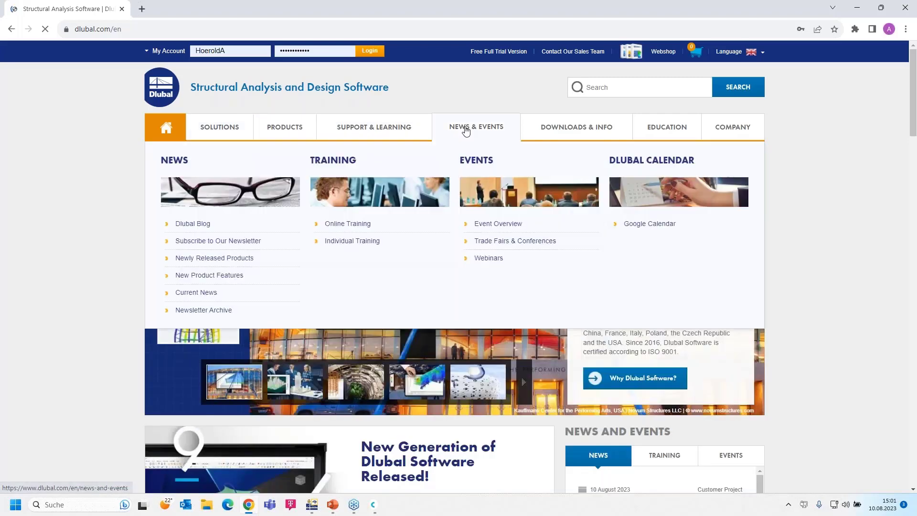
pyautogui.click(490, 258)
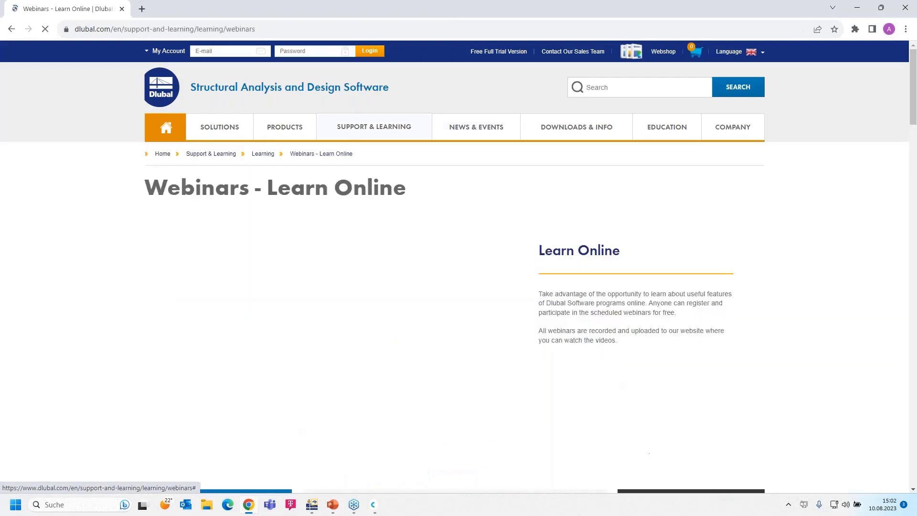
# Step: Browse the webinar list and open 'Introduction to RFEM 6 and RSTAB 9 | Part 1: Modeling, Load Input'
pyautogui.scroll(-7, 489, 258)
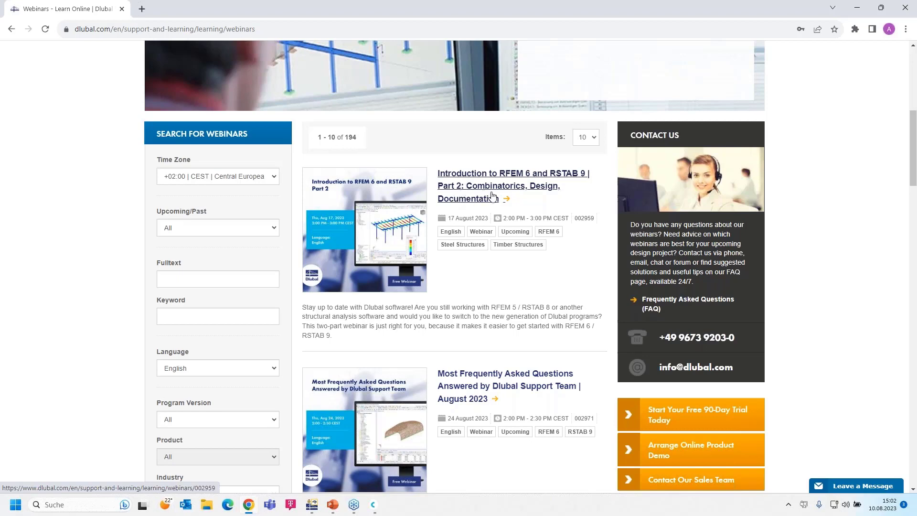
pyautogui.scroll(-2, 479, 225)
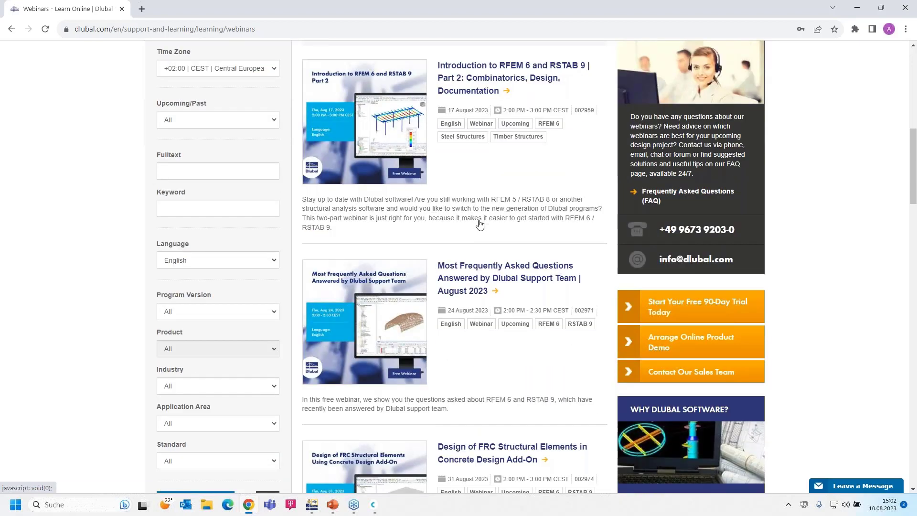
pyautogui.scroll(-1, 480, 224)
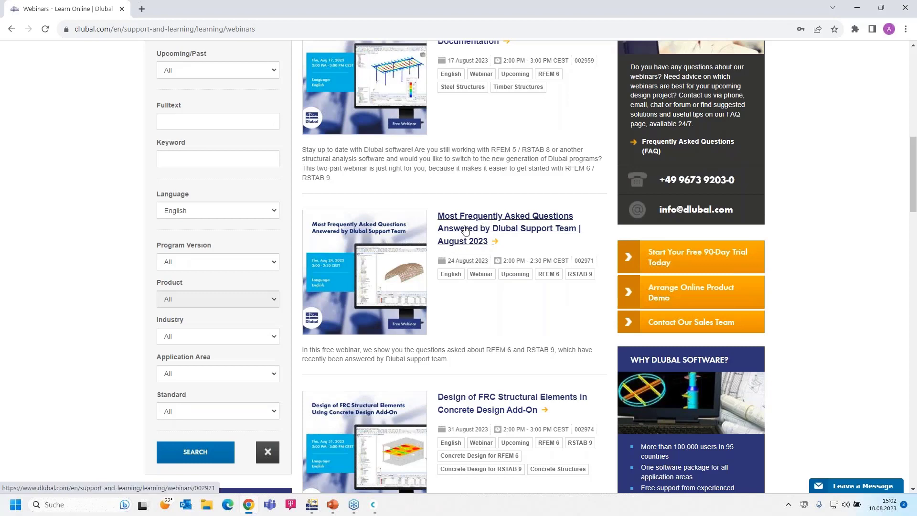
pyautogui.scroll(-1, 466, 231)
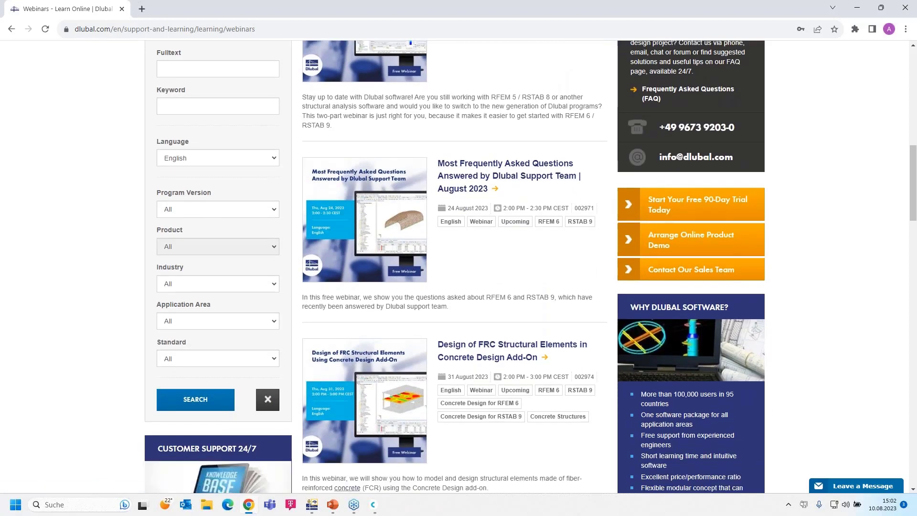
pyautogui.scroll(1, 456, 210)
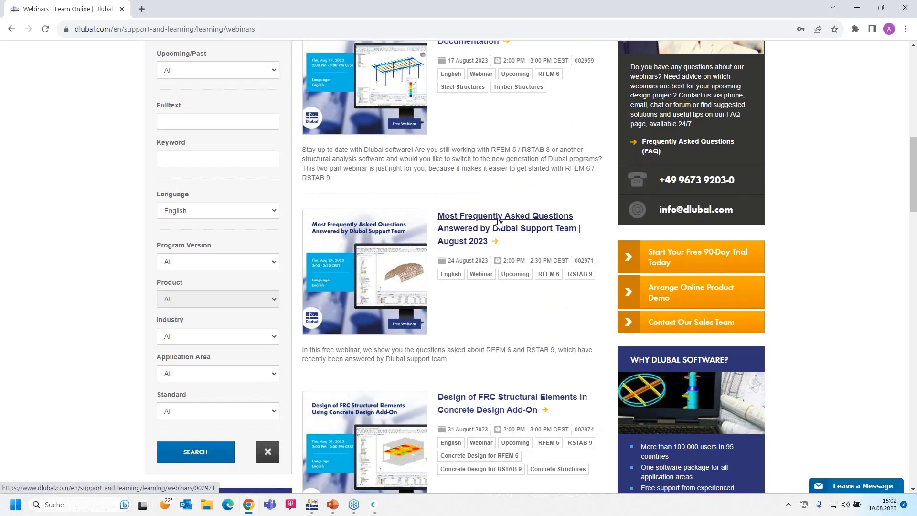
pyautogui.scroll(-4, 481, 258)
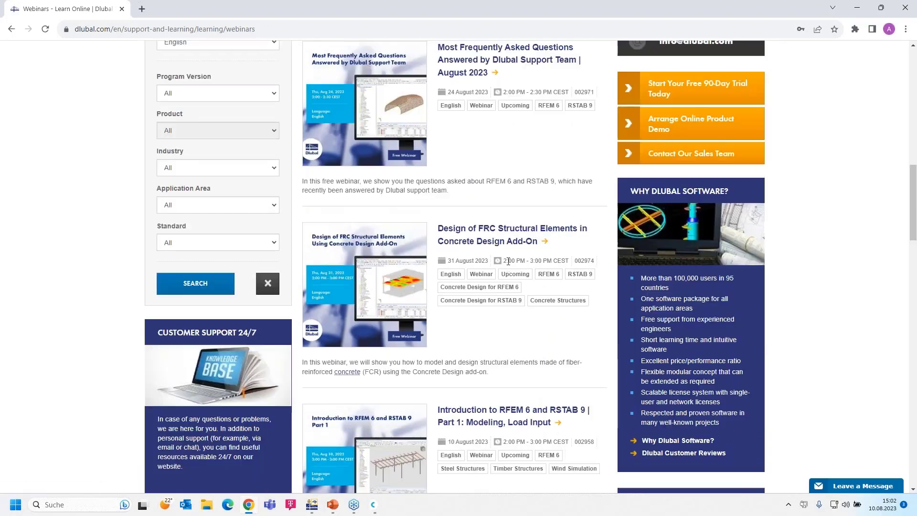
pyautogui.scroll(-2, 481, 258)
pyautogui.scroll(2, 487, 244)
pyautogui.scroll(-1, 497, 234)
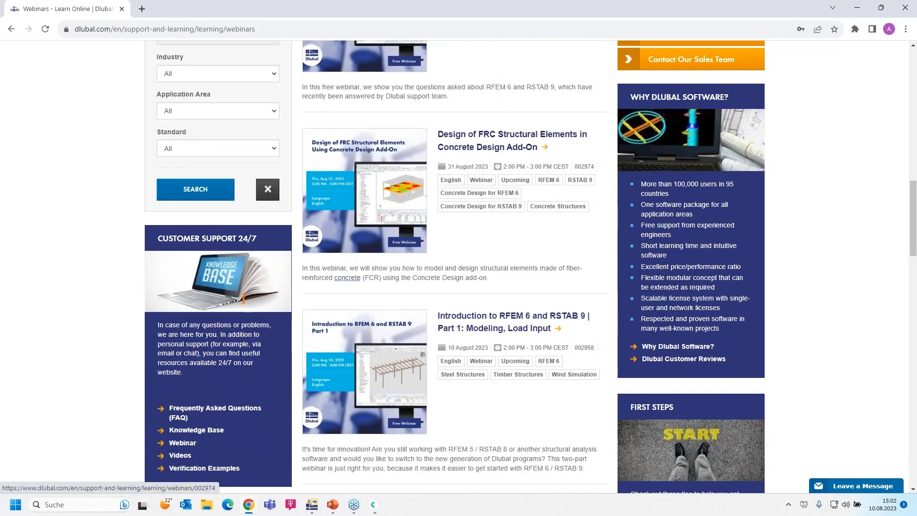
pyautogui.click(478, 319)
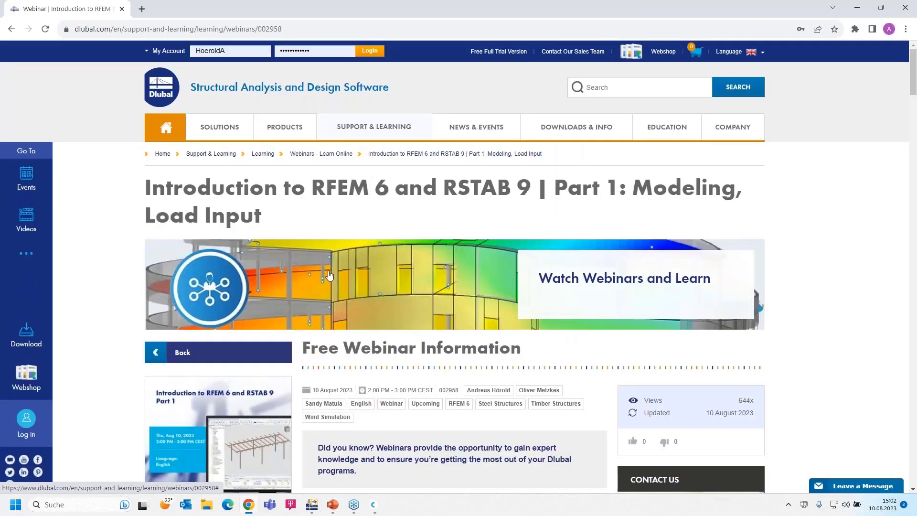
# Step: Scroll through the Part 1 webinar's schedule, speakers, downloads and models, then back up to the comments
pyautogui.scroll(-2, 329, 276)
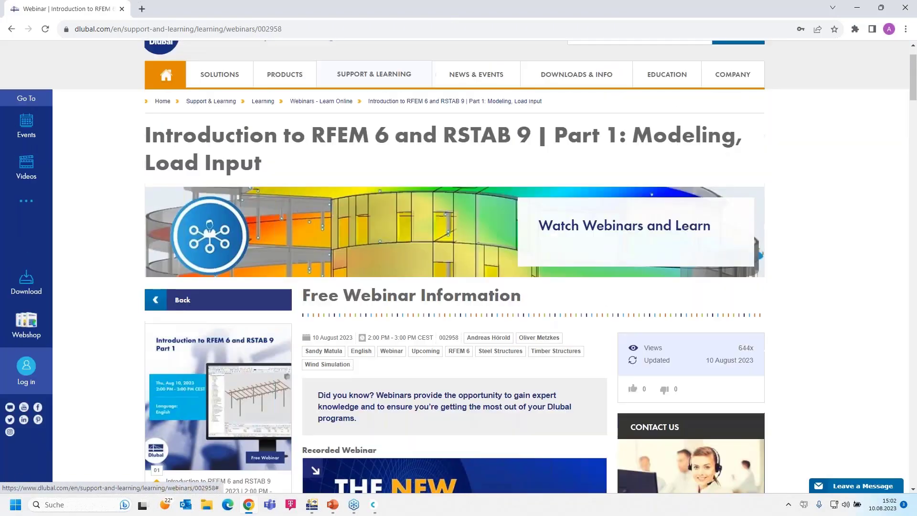
pyautogui.scroll(-4, 329, 276)
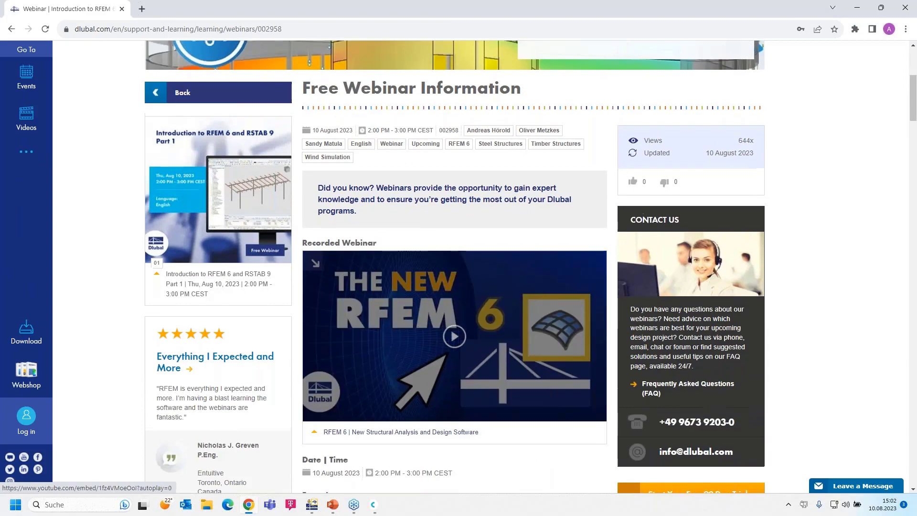
pyautogui.scroll(1, 477, 422)
pyautogui.scroll(-2, 434, 389)
pyautogui.scroll(1, 481, 397)
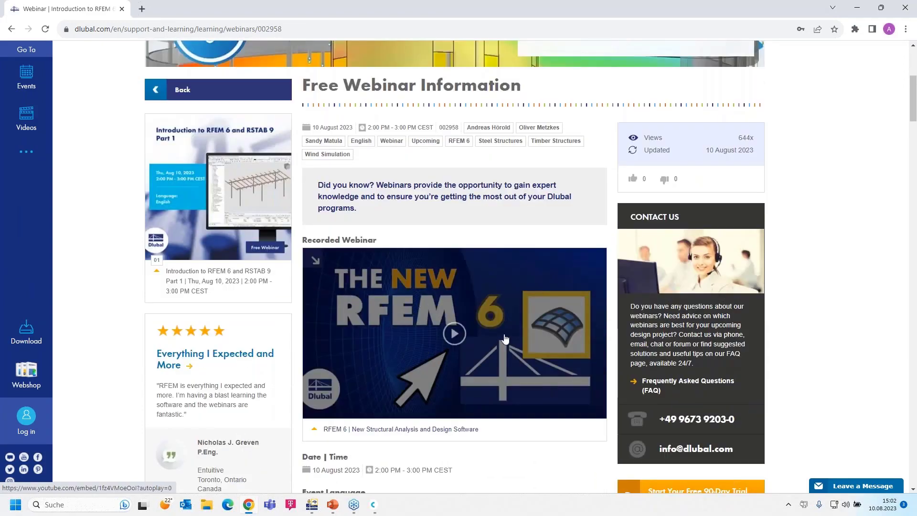
pyautogui.scroll(-15, 398, 342)
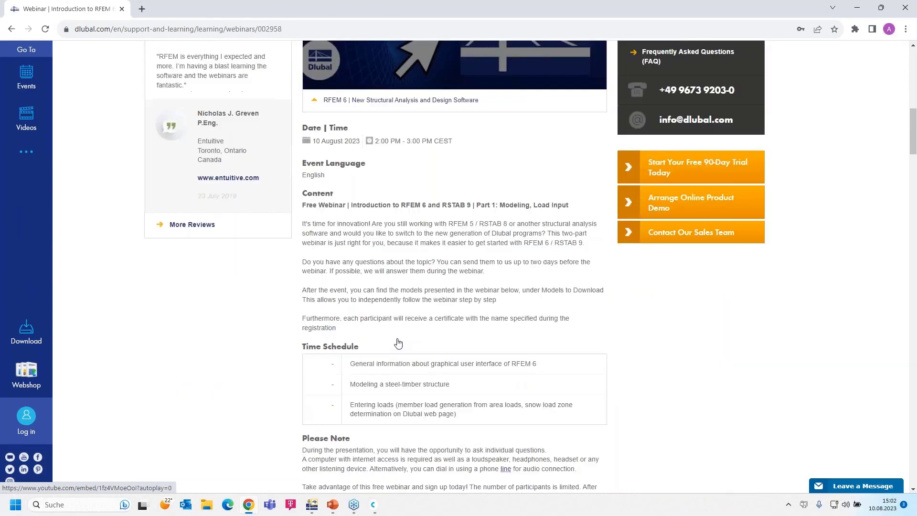
pyautogui.scroll(-2, 348, 378)
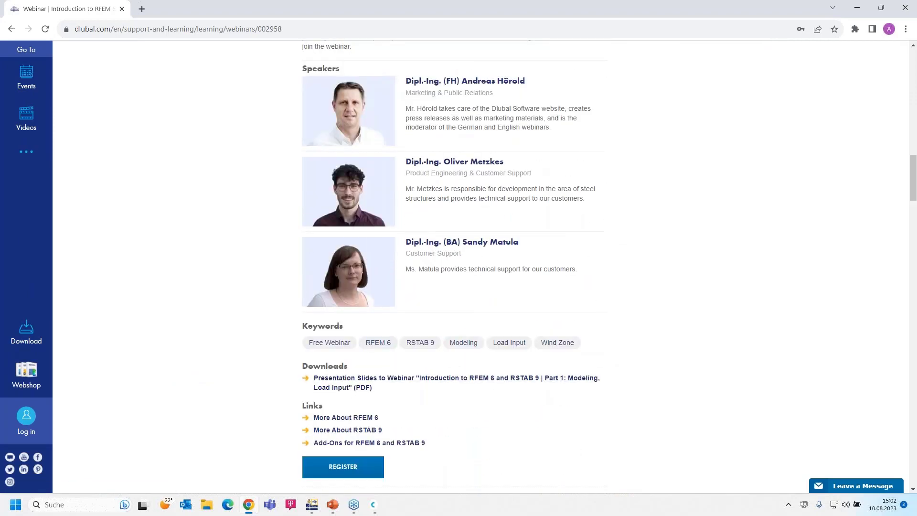
pyautogui.scroll(-10, 349, 379)
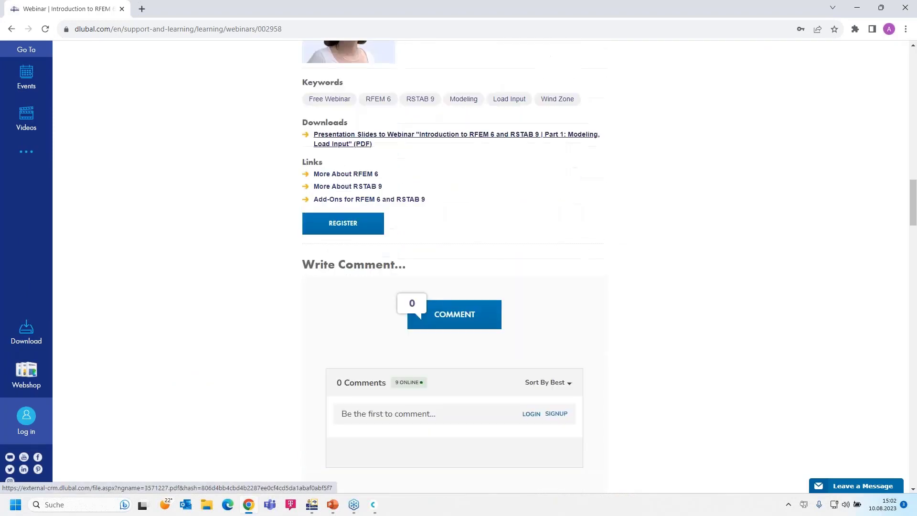
pyautogui.scroll(-15, 231, 367)
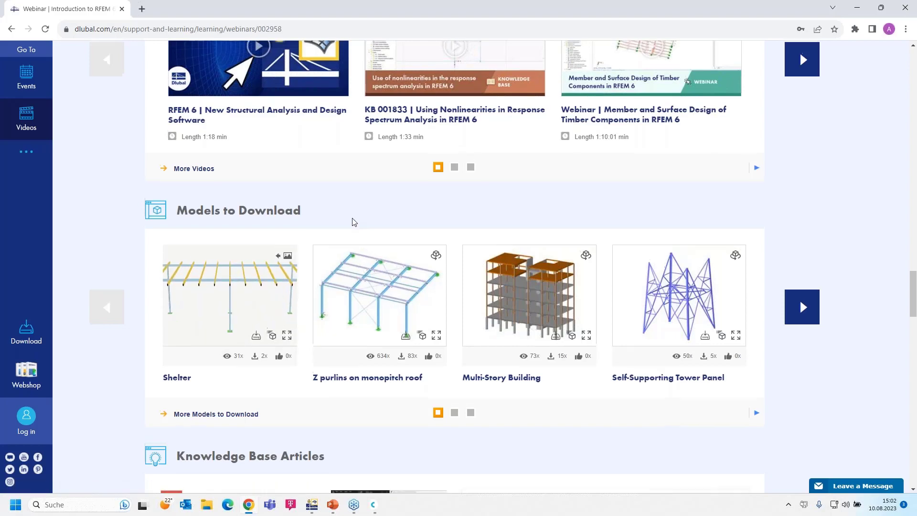
pyautogui.scroll(10, 342, 233)
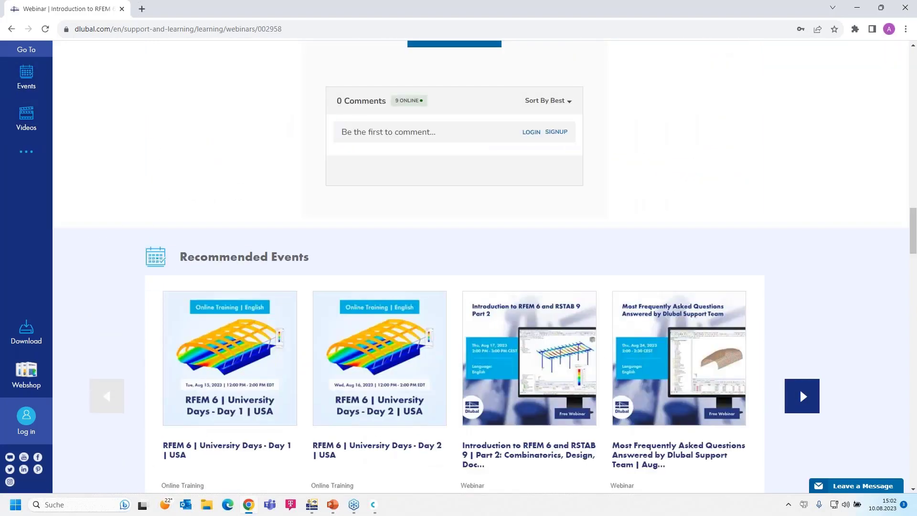